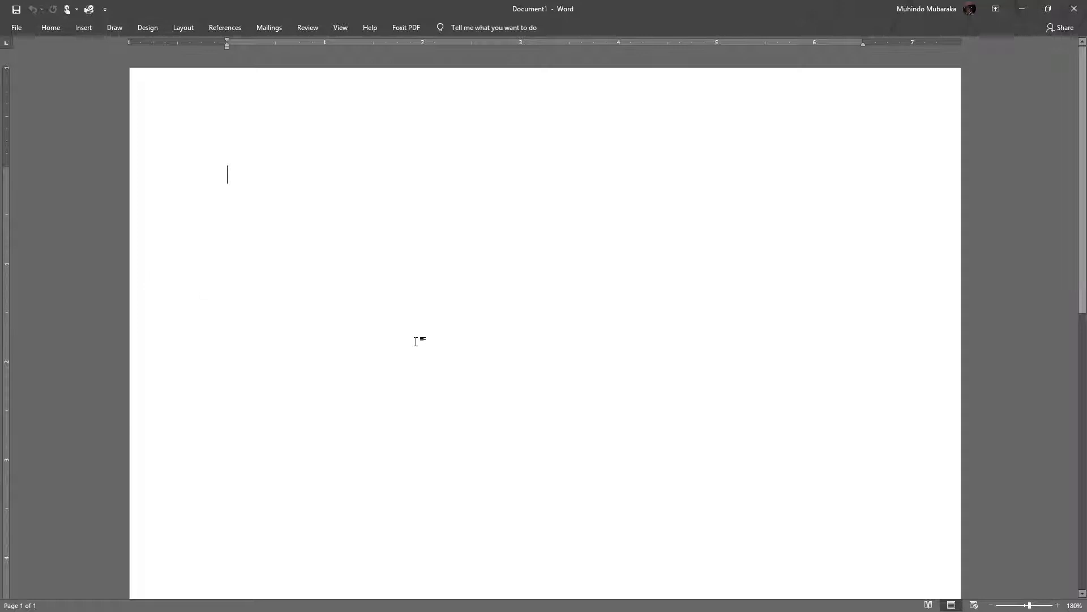
Start an arrow-bulleted list from "=>" and enlarge its text by several font sizes
text(-)
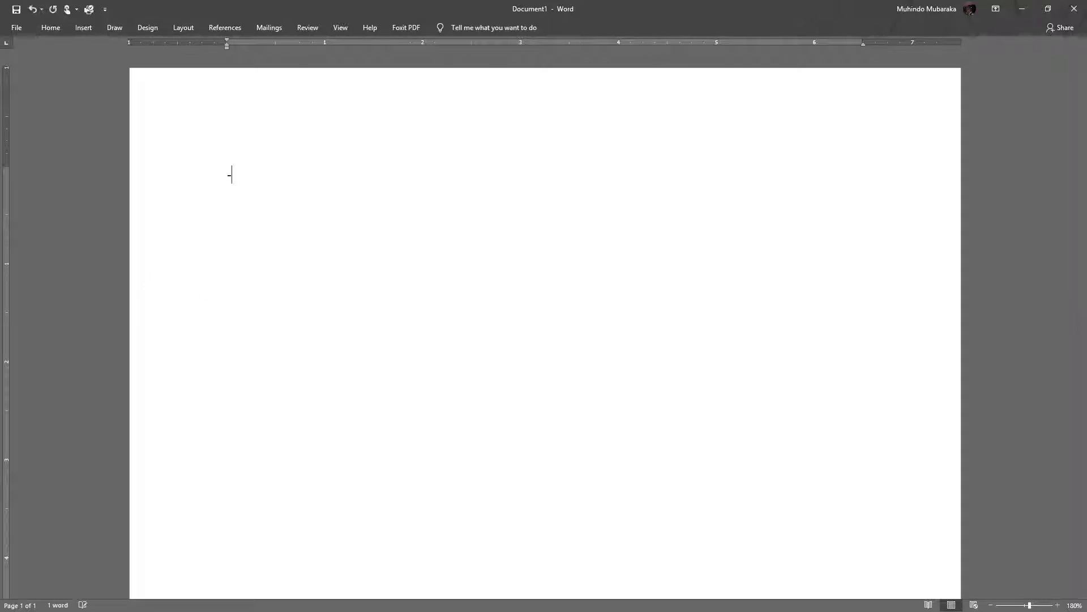
key(BackSpace)
text(=>)
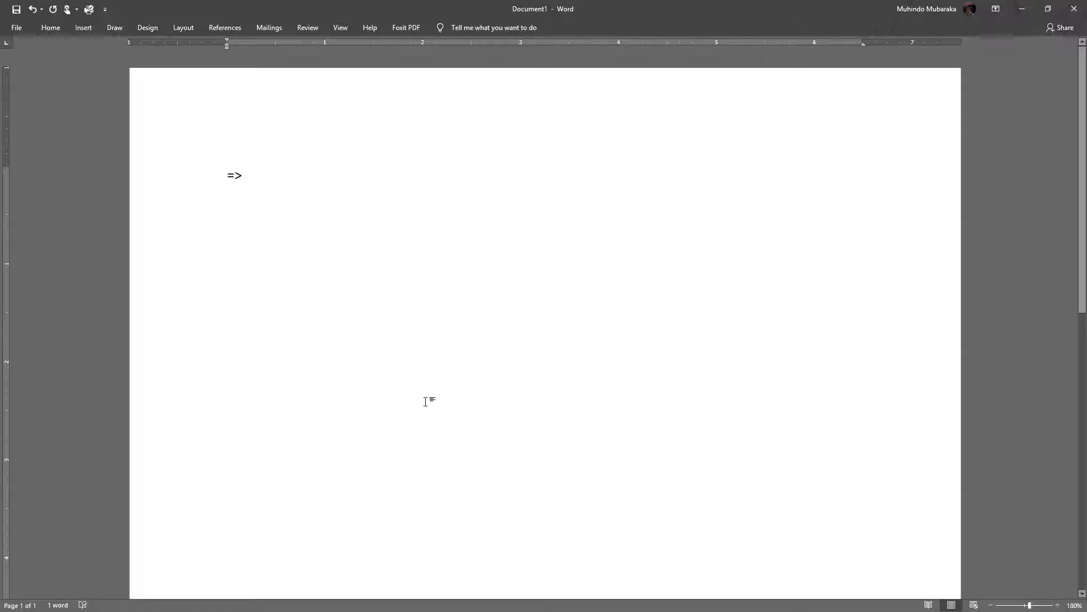
key(ctrl+a)
key(ctrl+shift+period)
key(ctrl+shift+period)
key(ctrl+shift+period)
key(ctrl+shift+period)
key(ctrl+shift+period)
key(ctrl+shift+period)
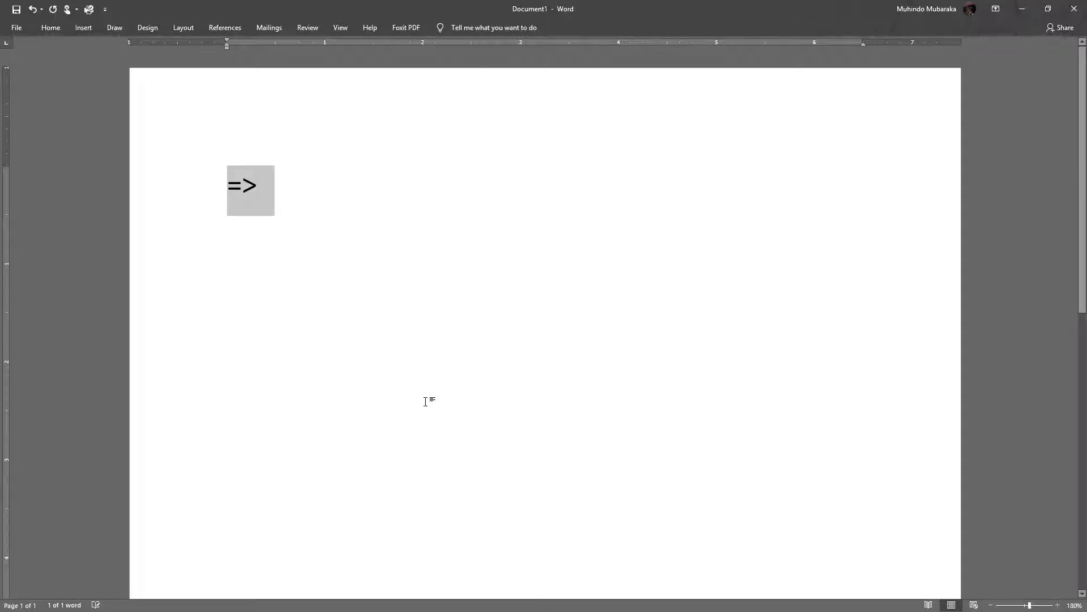
key(Right)
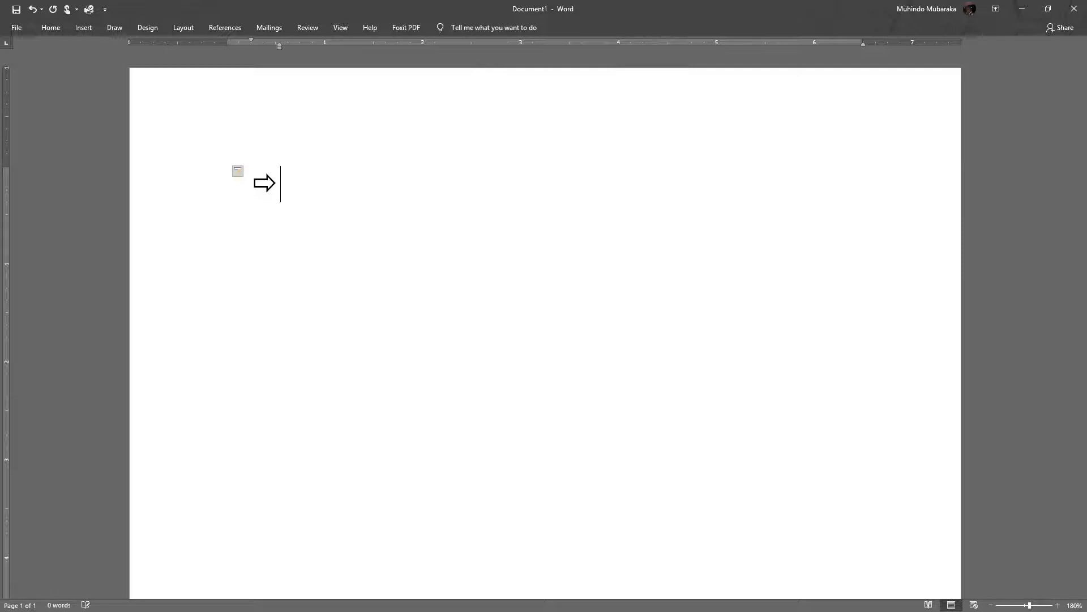
Write the first bullet as "RAM: 4GM (8GB Reccomended)" and start a second bullet
text(RAM: 4G)
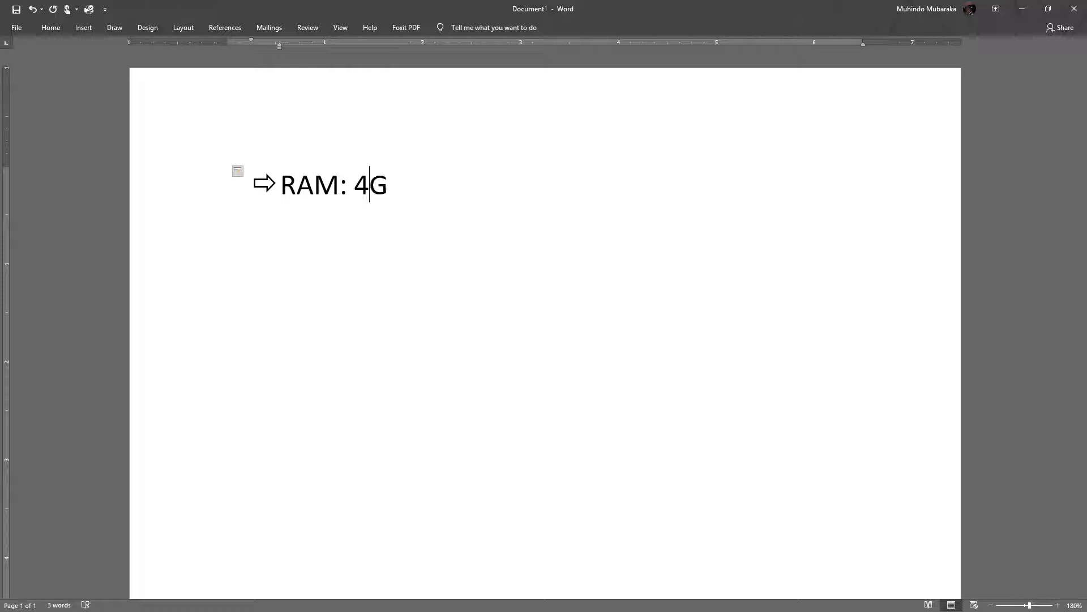
text(M (8)
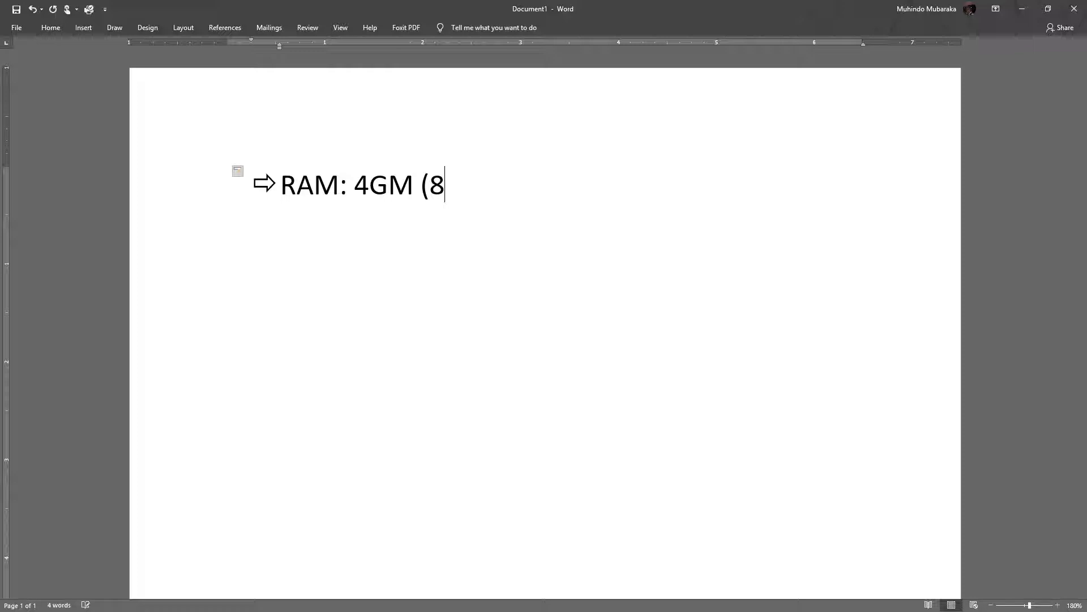
text(GB Recc)
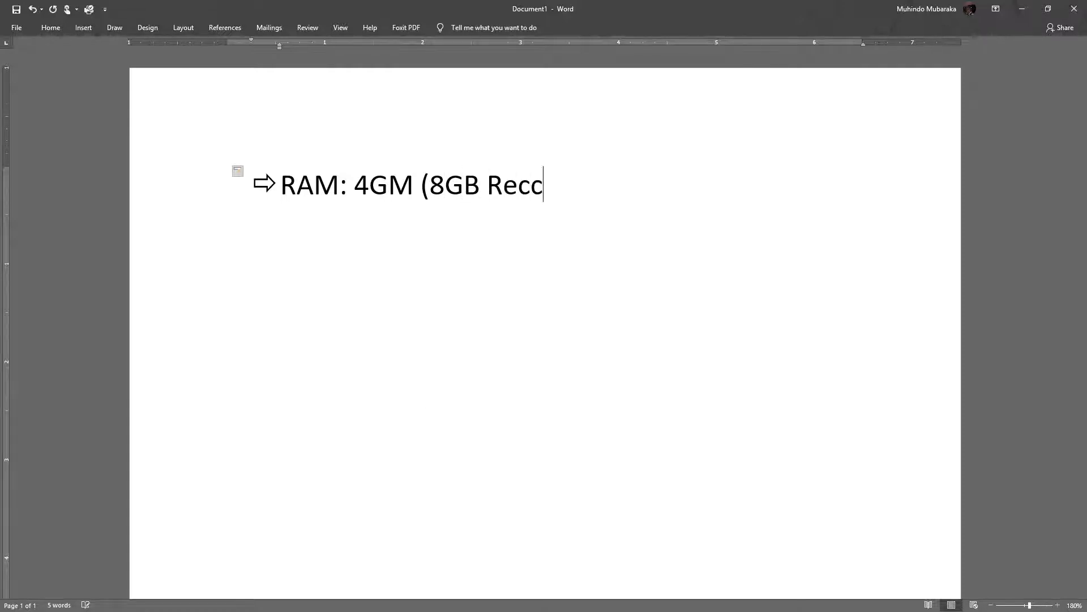
text(omended))
key(Return)
Correct the misspelled word in the RAM bullet to "Recommended" using the spelling suggestion
click(543, 191)
right_click(576, 208)
click(584, 210)
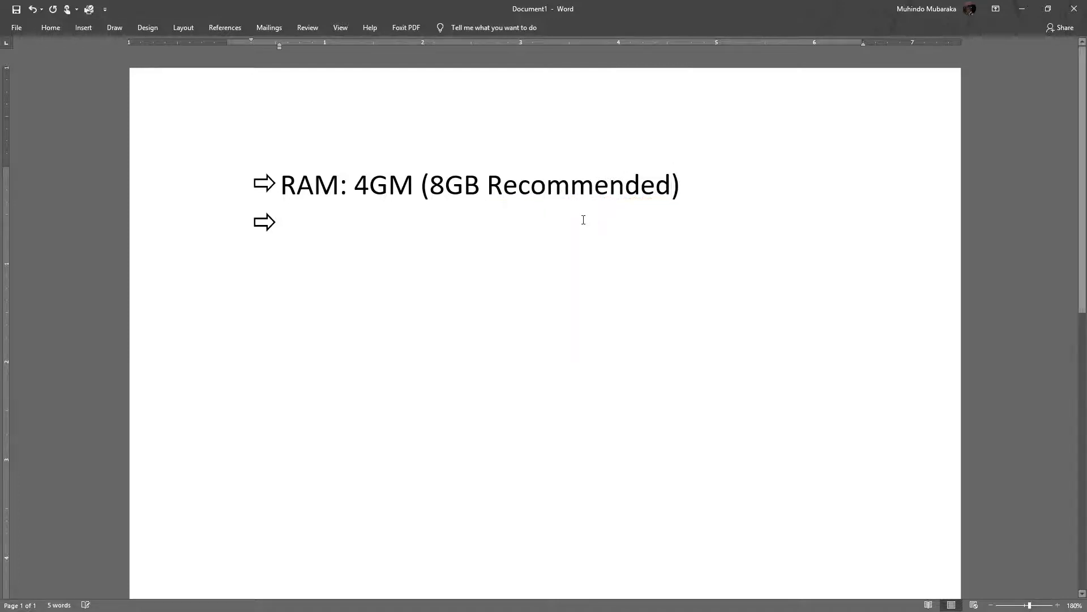
Enter "SSD" as the second bullet, without a colon, and start a third bullet
click(432, 211)
text(SSD)
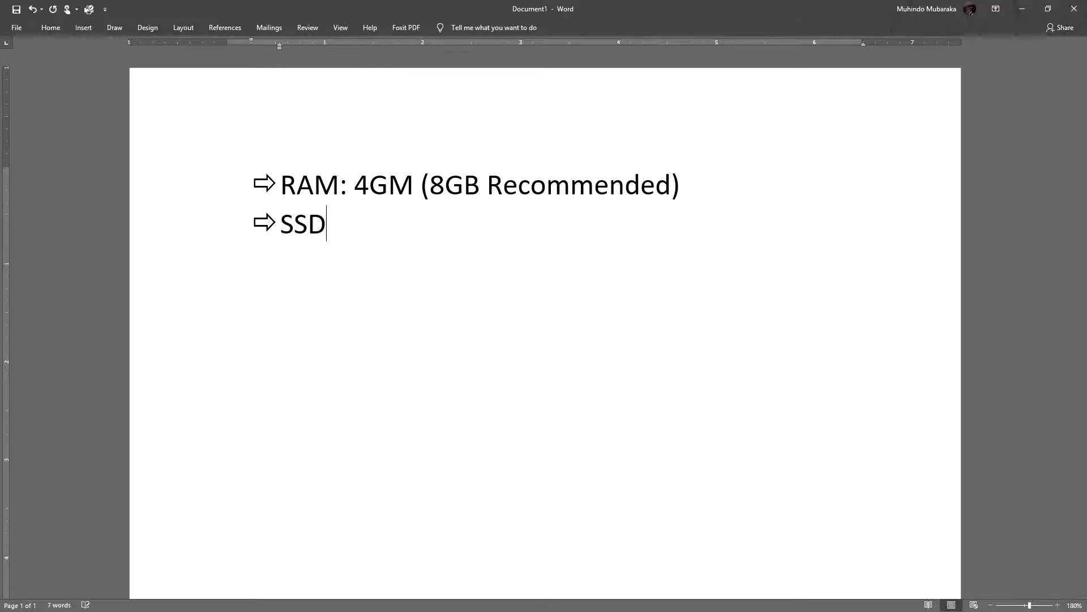
text(:)
key(BackSpace)
key(BackSpace)
key(Return)
Enter "i3 and above" as the third bullet and end the bulleted list on the line below
text(I3 AND)
key(BackSpace)
key(BackSpace)
key(BackSpace)
text(and)
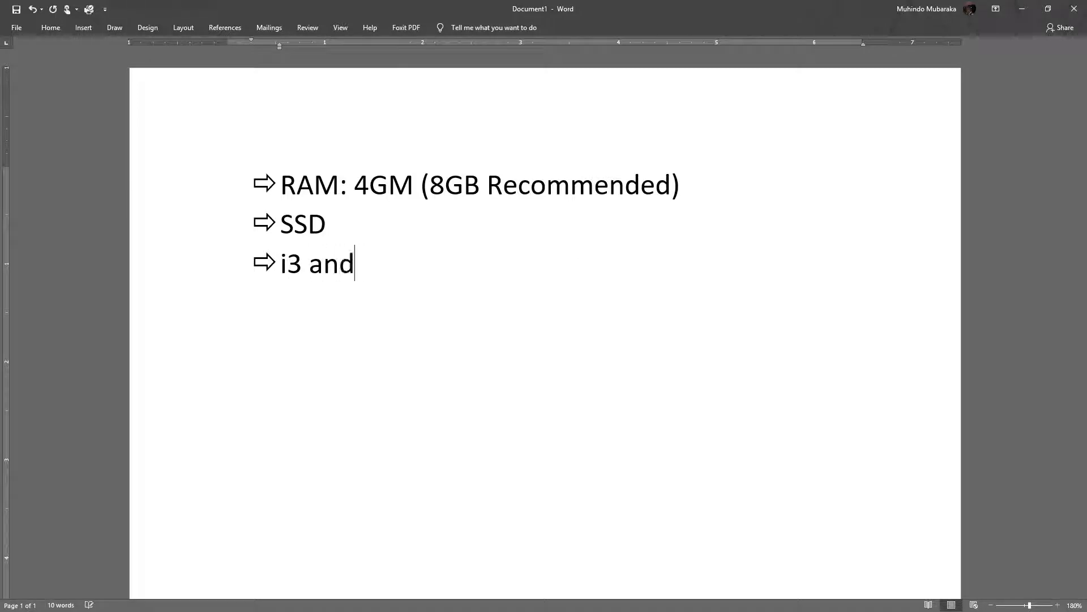
text( above)
key(Return)
key(BackSpace)
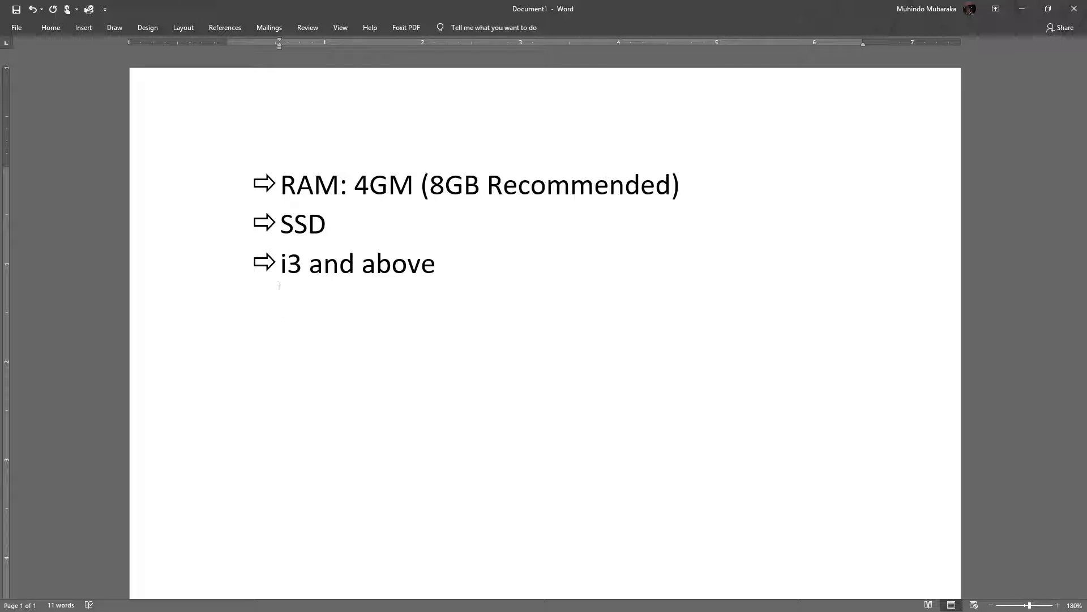
drag(278, 220, 253, 215)
triple_click(304, 227)
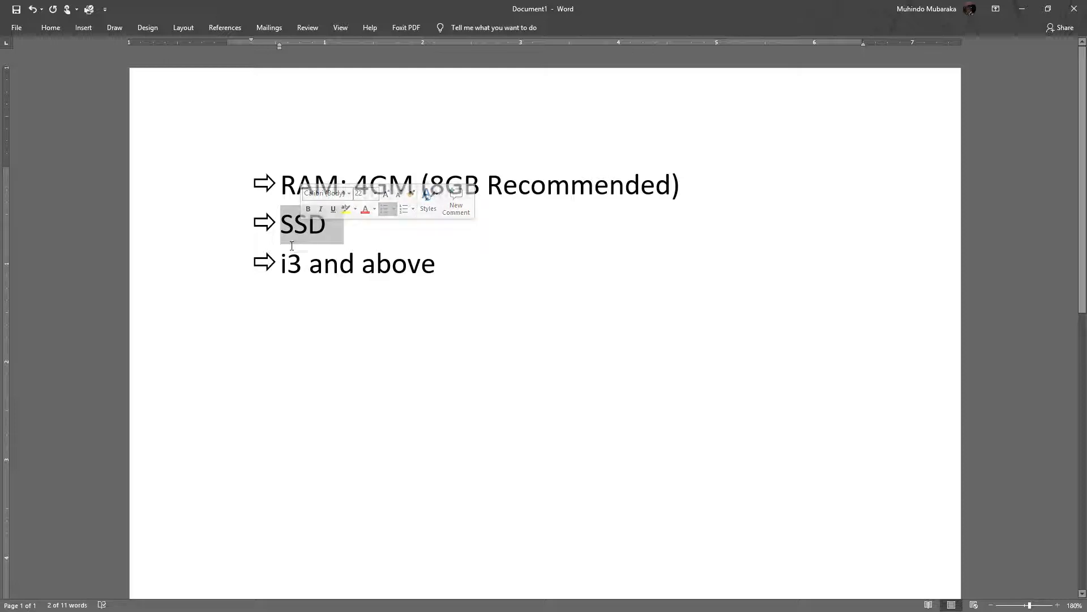
click(355, 252)
drag(341, 221, 281, 224)
click(310, 237)
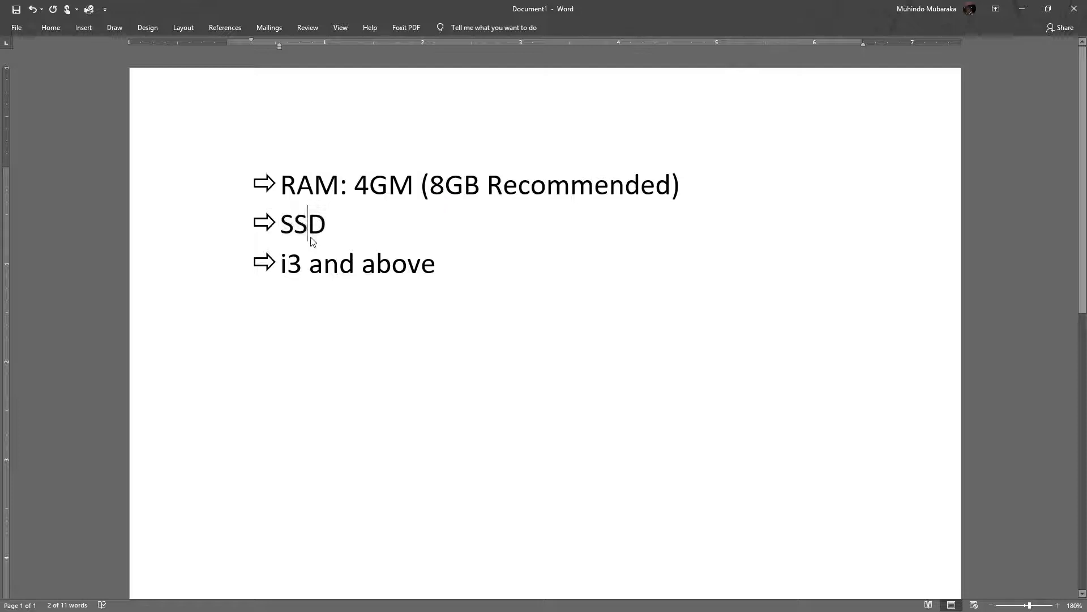
drag(340, 224, 418, 251)
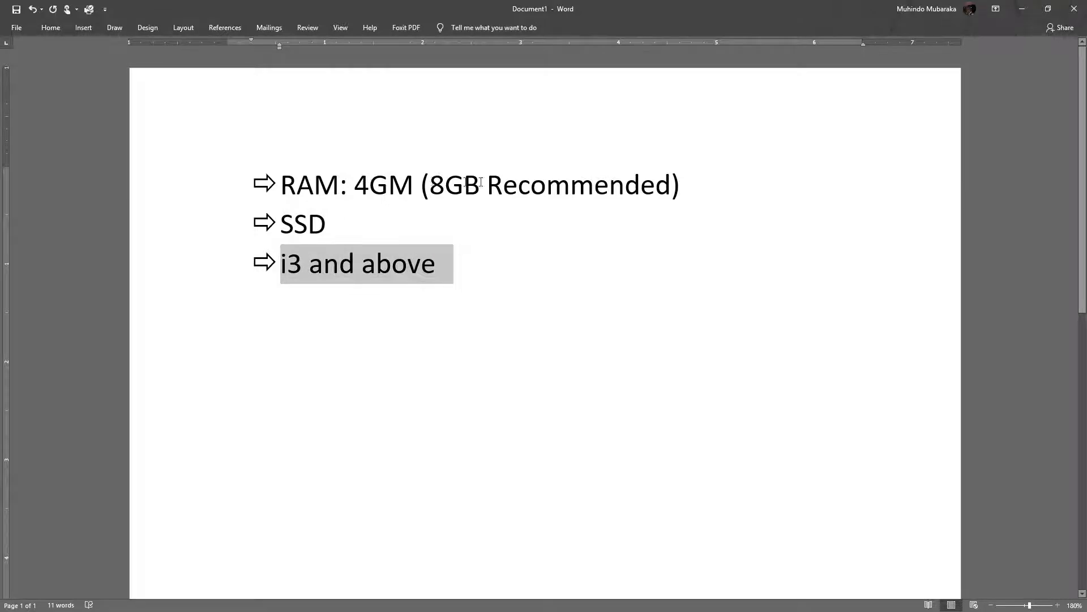
drag(430, 184, 651, 167)
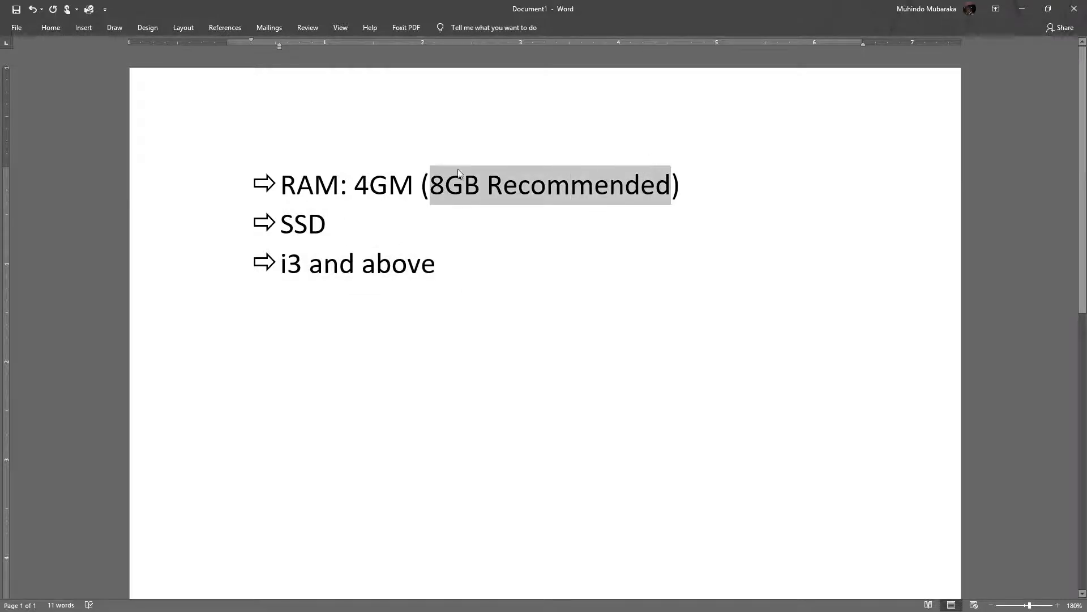
drag(420, 184, 347, 185)
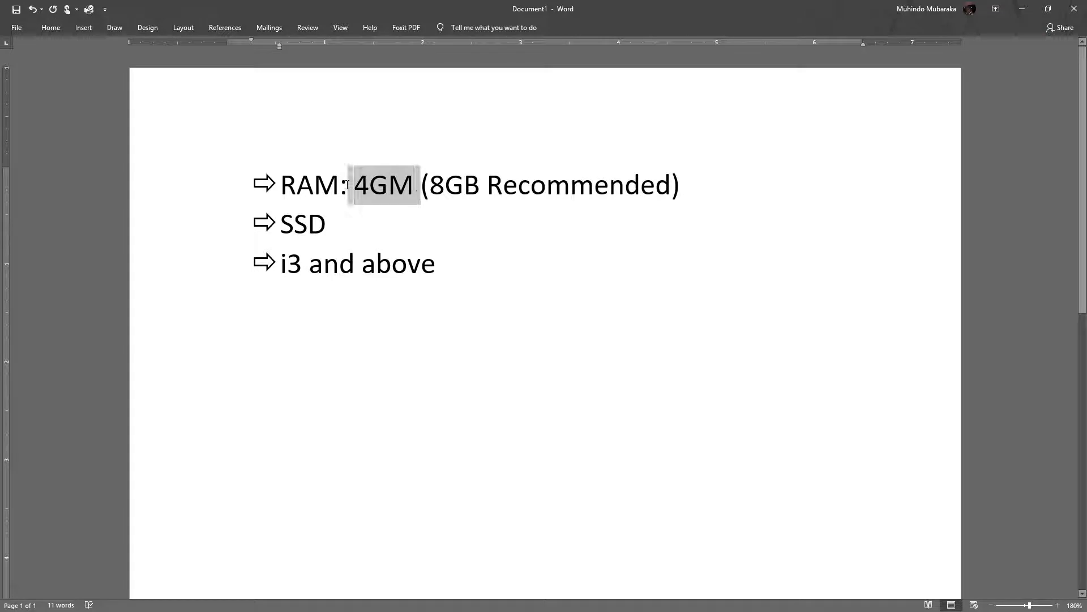
Correct "4GM" to "4GB" in the RAM bullet
click(417, 192)
key(shift+Left)
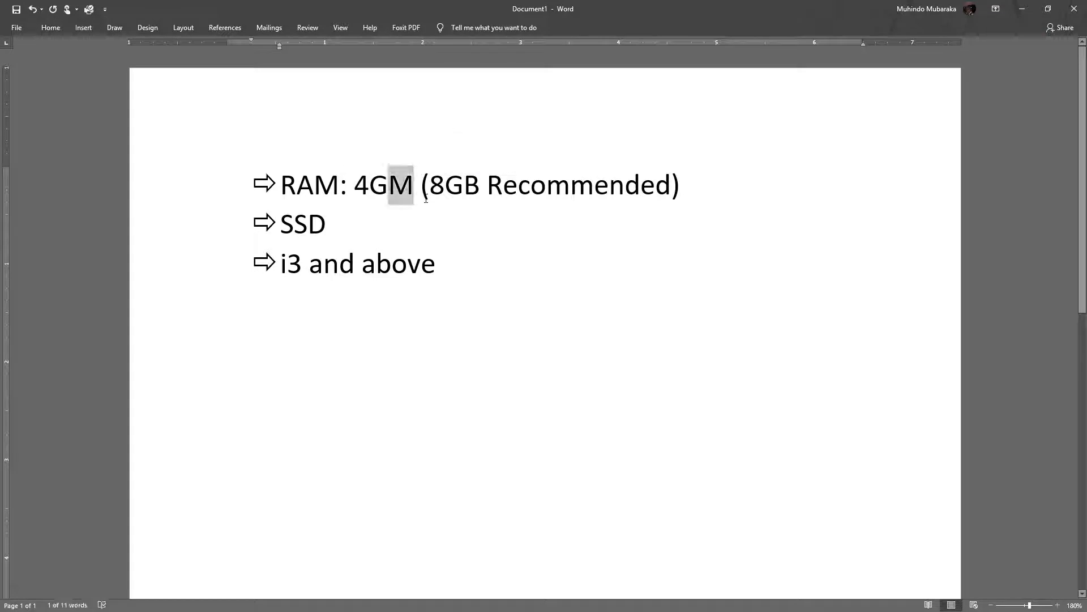
text(b)
key(BackSpace)
text(B)
Insert an unbulleted line above the RAM bullet and enter the heading "Physical" on it
key(Down)
key(Down)
key(Up)
key(Up)
key(Left)
key(Left)
key(Left)
key(Left)
key(Left)
key(Left)
key(Left)
key(Left)
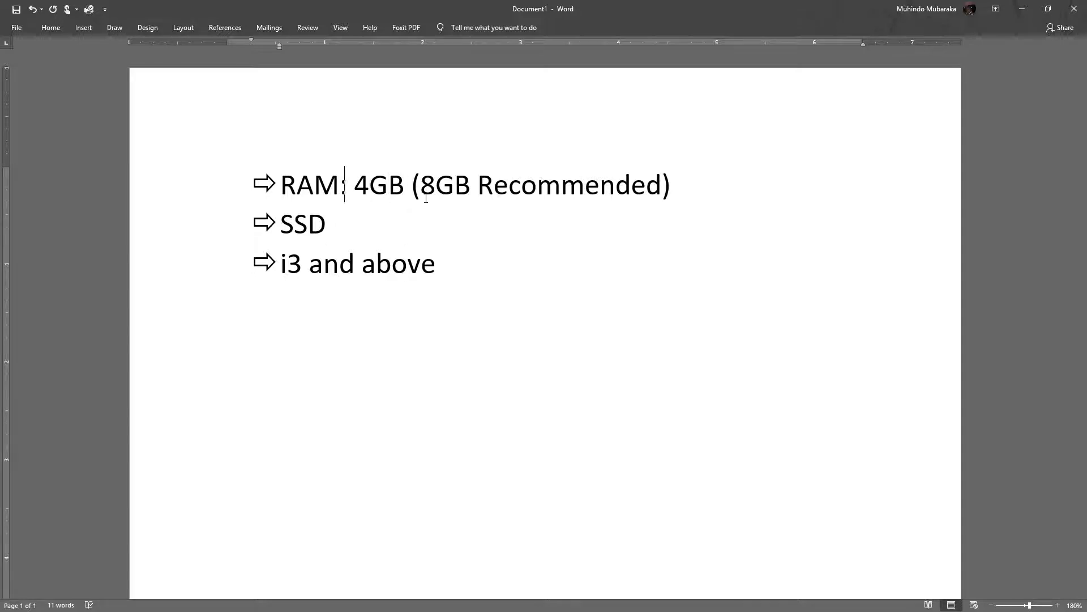
key(Return)
key(Up)
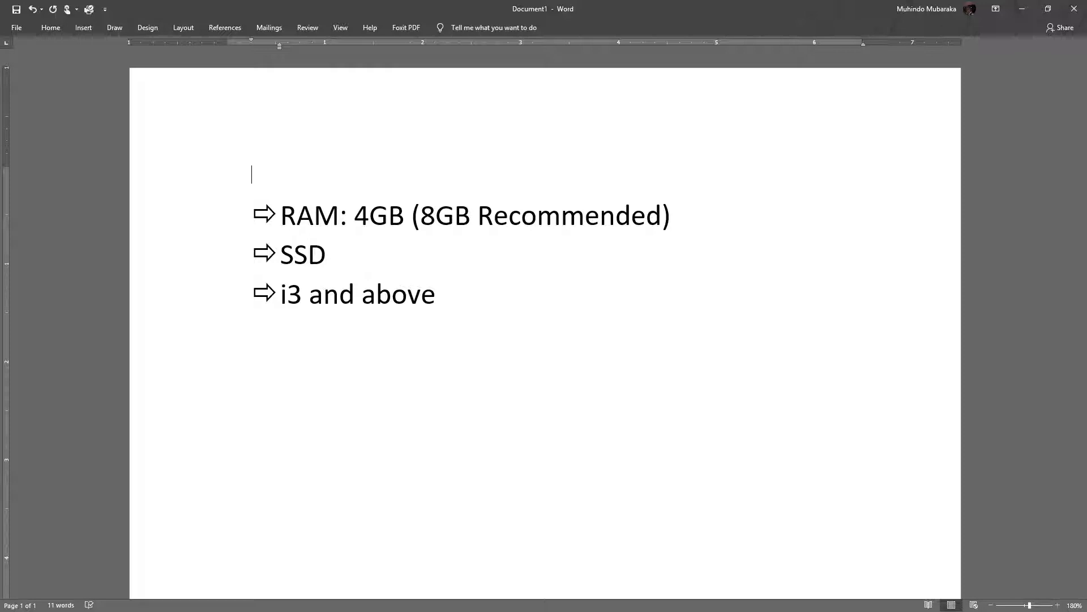
text(physical)
Make the "Physical" heading bold, underlined and larger
key(shift+Home)
key(ctrl+b)
key(ctrl+shift+period)
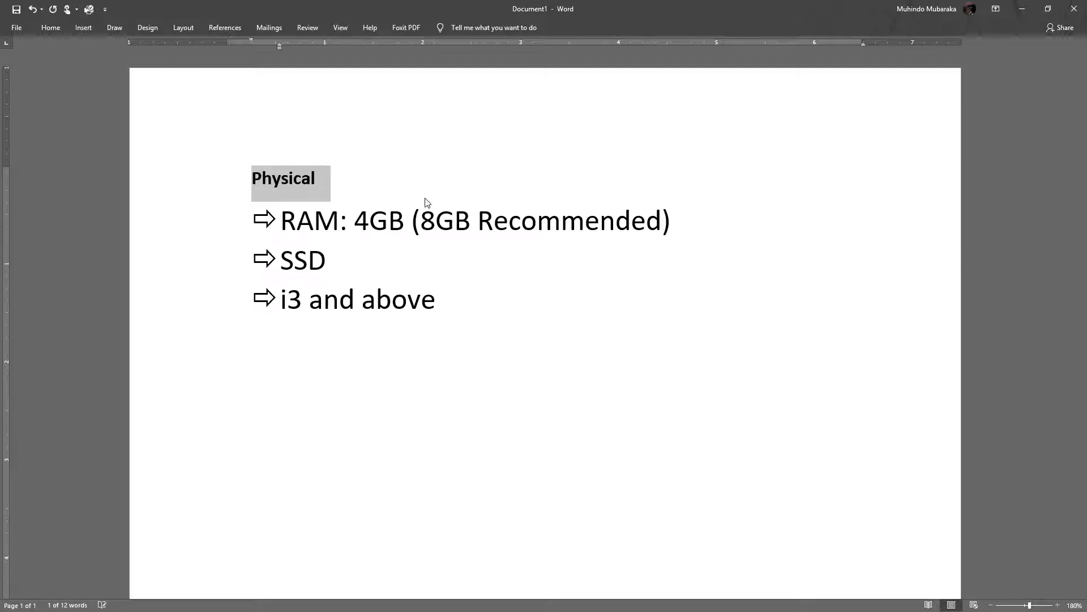
key(ctrl+u)
Add an outdented, unbulleted heading line "Software" below the "i3 and above" bullet
key(Down)
key(Down)
key(Down)
key(Down)
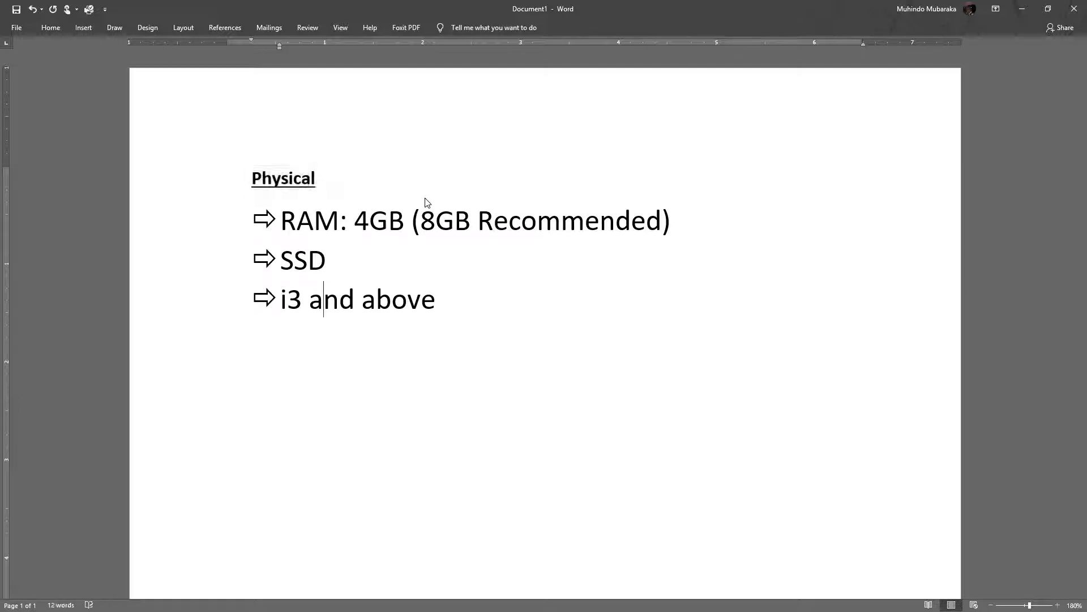
key(BackSpace)
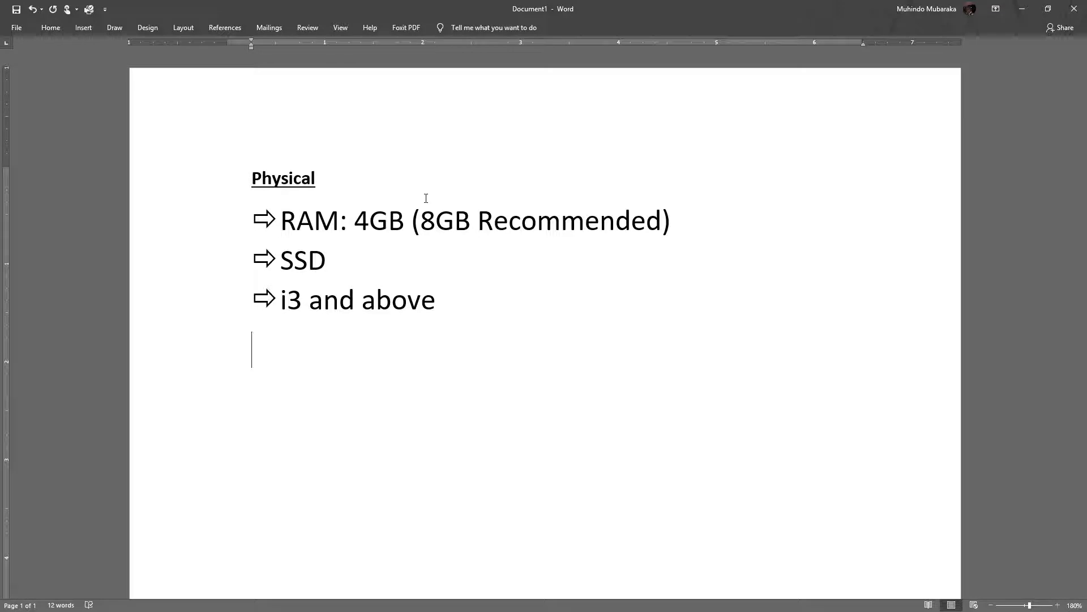
text(Software)
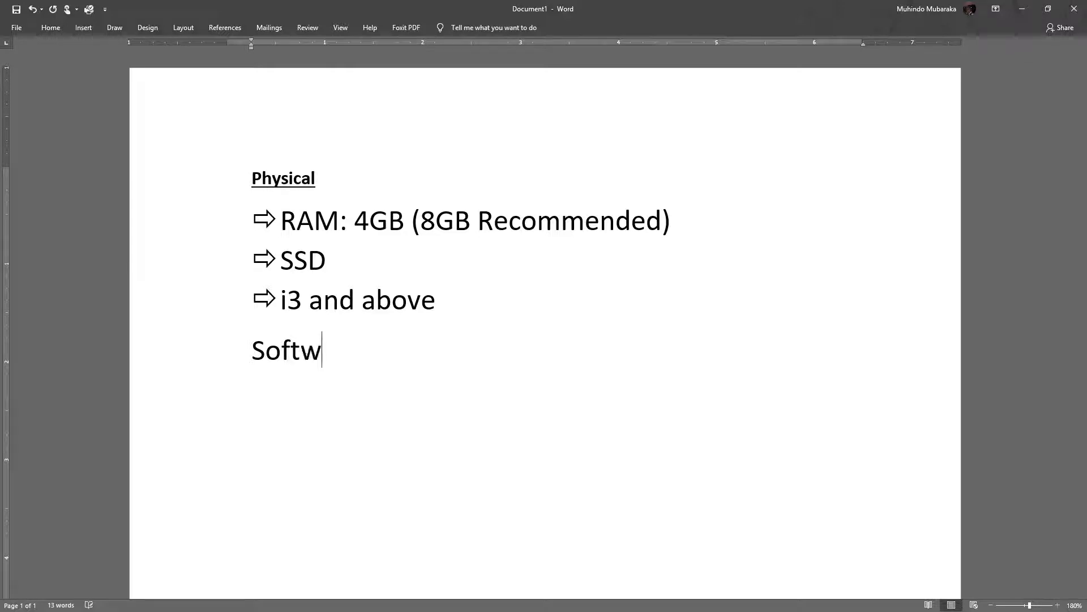
key(Return)
Start an arrow-bulleted list under "Software" with "Android Studio" as its first item
text(=> )
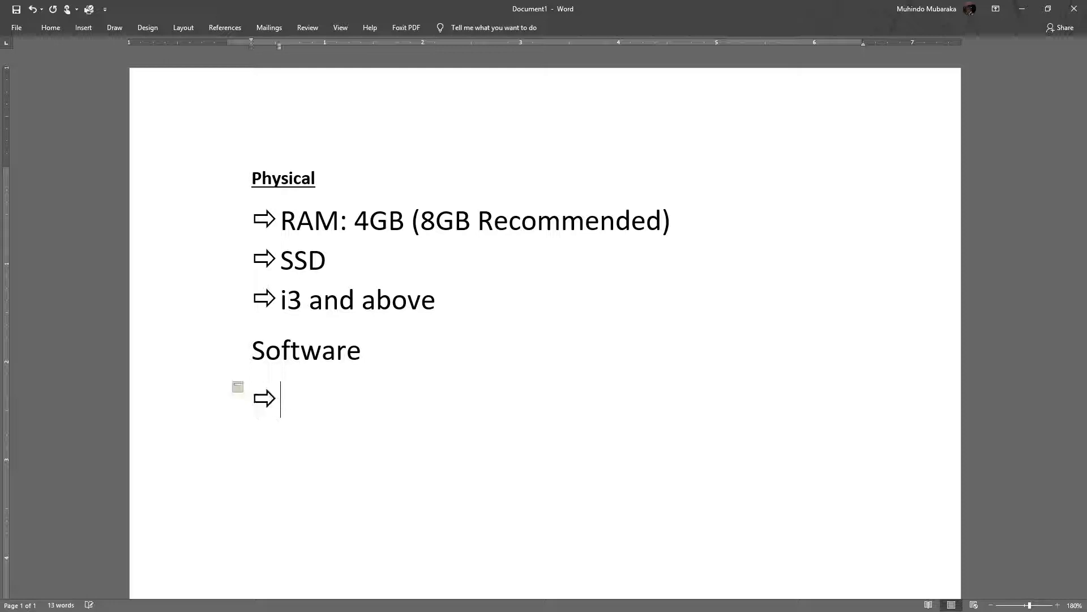
text(Android Stud)
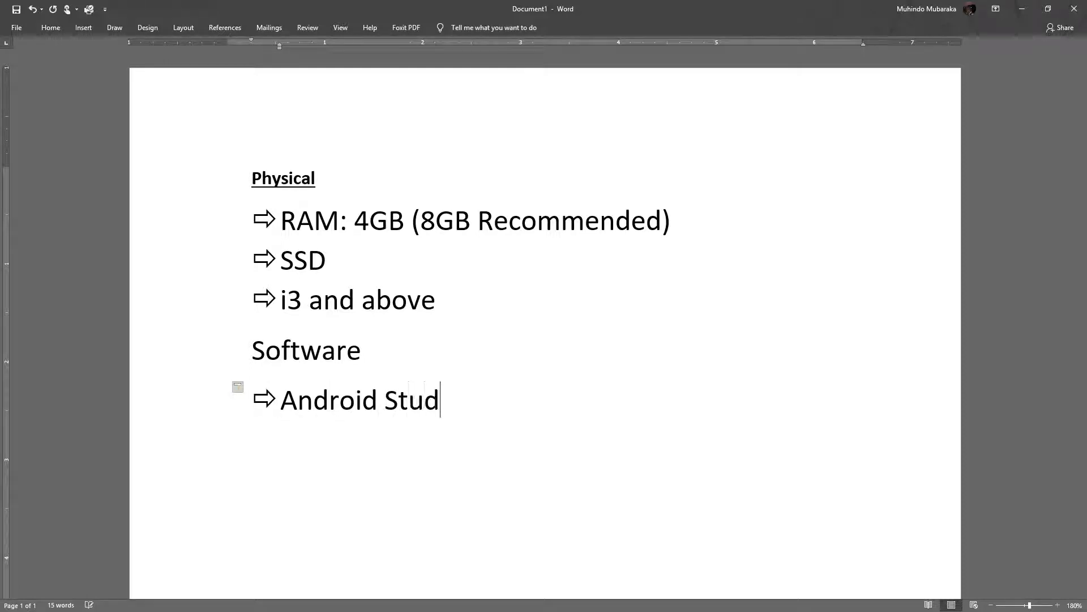
text(eio)
key(BackSpace)
key(BackSpace)
key(BackSpace)
text(ion)
key(BackSpace)
key(Return)
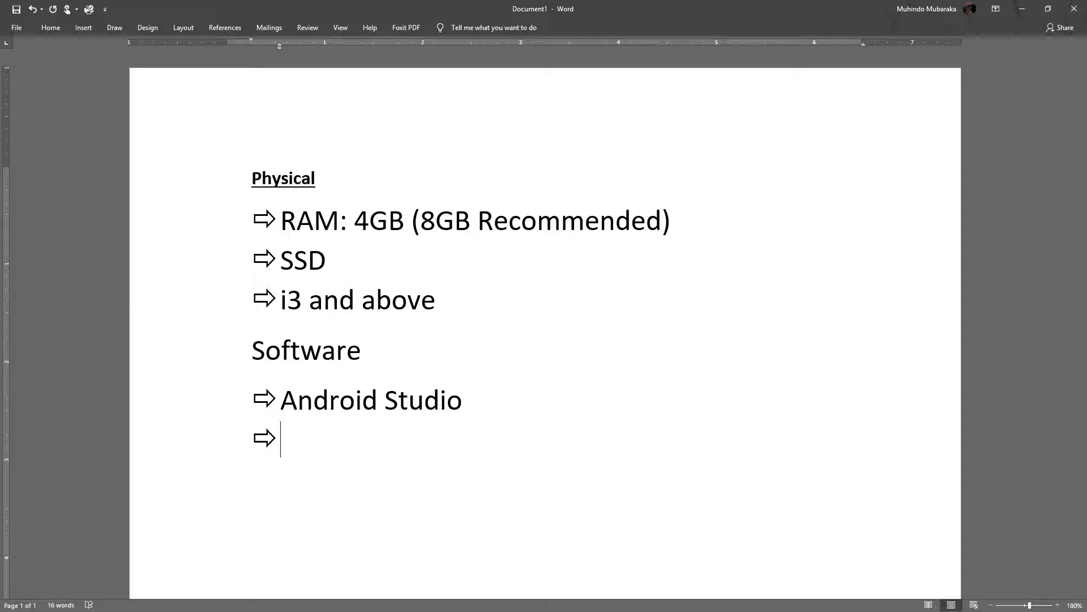
Enter "Java" as the second software bullet and end the bulleted list on the line below
text(jAv)
key(BackSpace)
key(BackSpace)
text(ava)
key(Return)
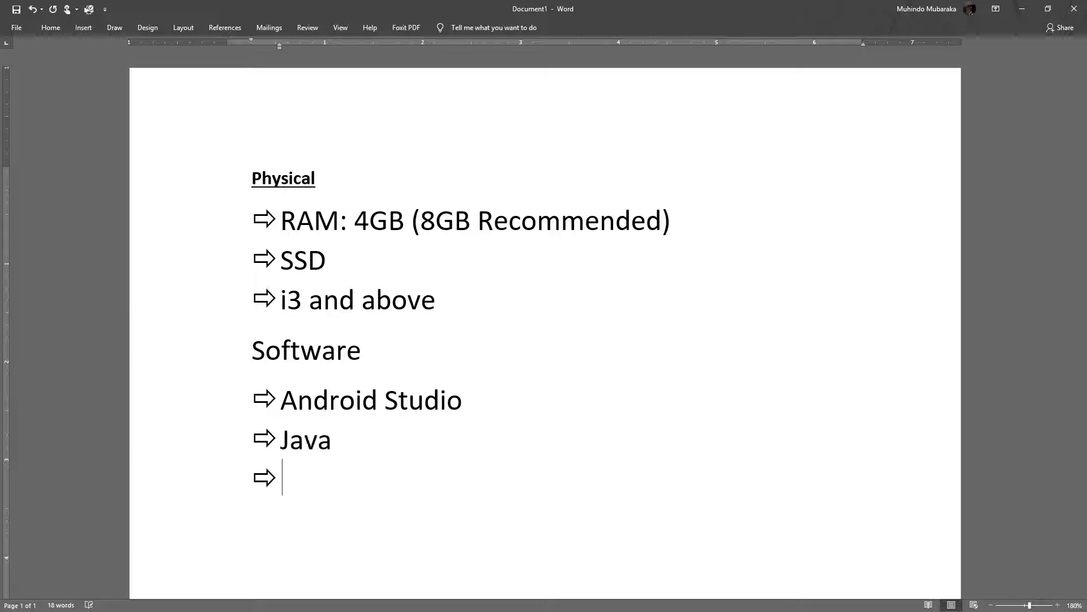
key(BackSpace)
Make the "Software" heading bold and underlined
key(Up)
key(Up)
key(Up)
key(Left)
key(Left)
key(shift+End)
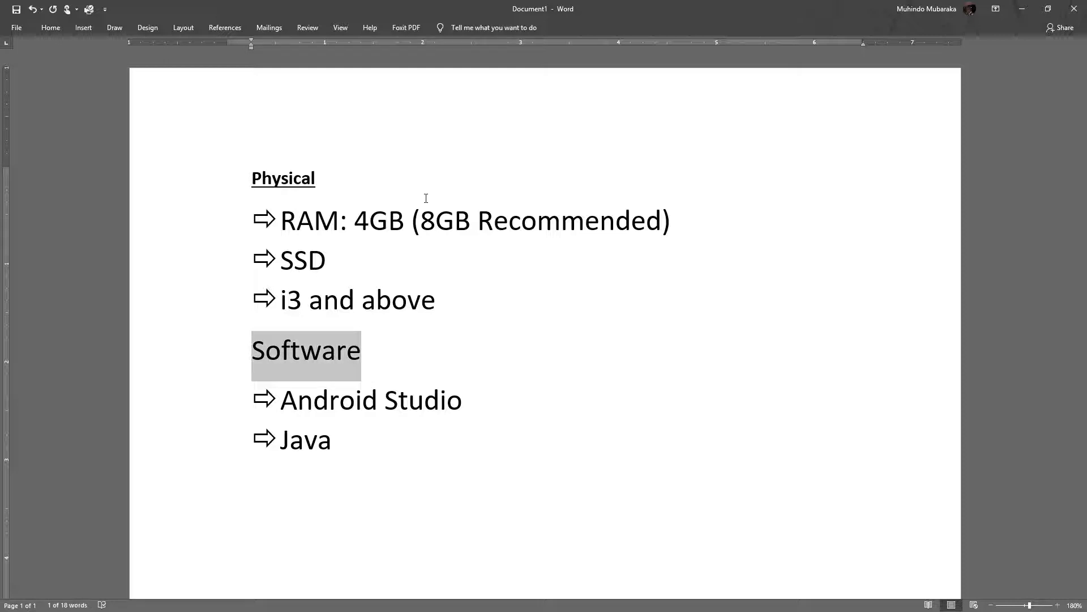
key(ctrl+b)
key(ctrl+u)
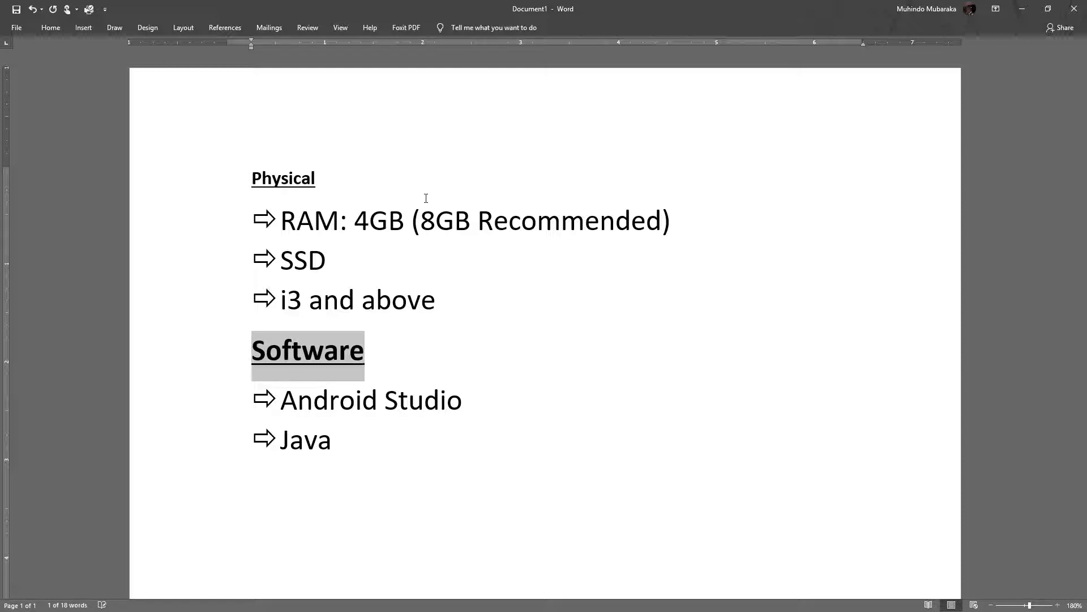
Enlarge the "Physical" heading by one font size, keeping it bold
key(Up)
key(Up)
key(Up)
key(Up)
key(Left)
key(Left)
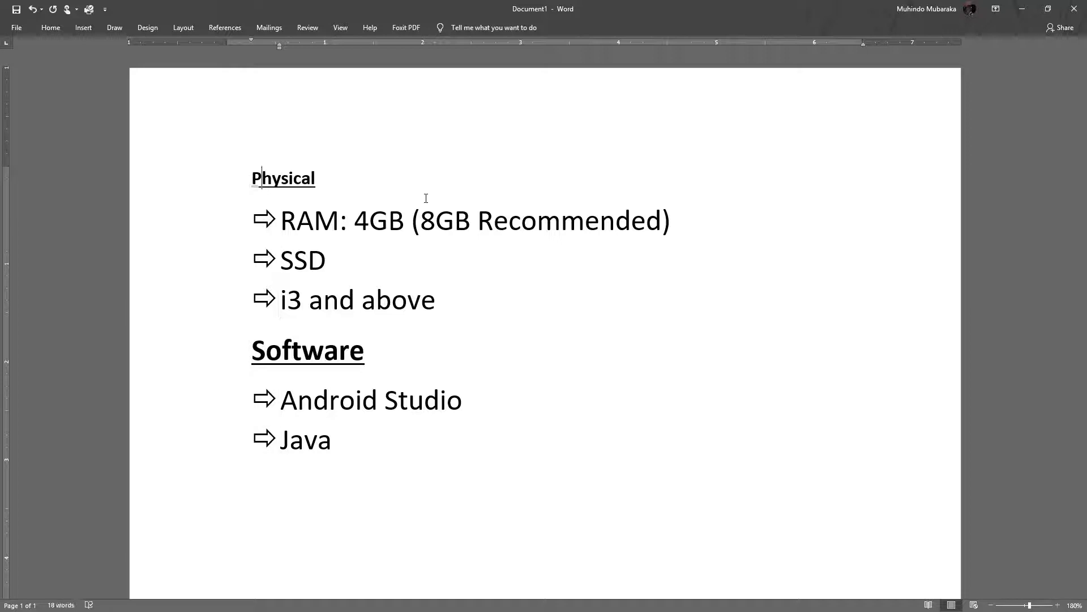
key(shift+End)
key(ctrl+b)
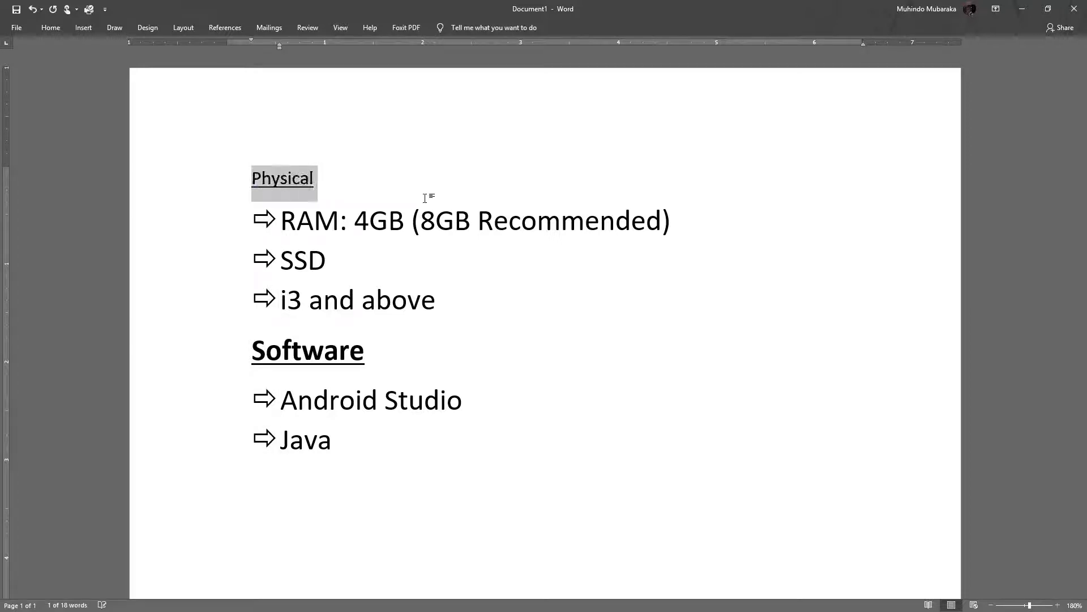
key(ctrl+b)
key(ctrl+shift+period)
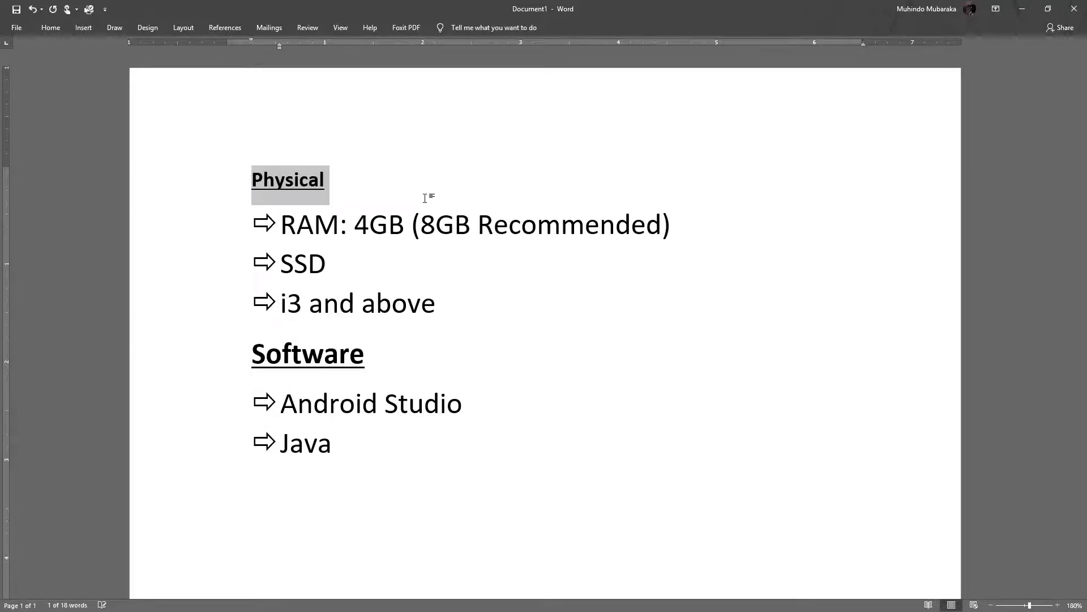
Add an outdented, unbulleted heading line "Language" below the "Java" bullet
key(Down)
key(Down)
key(Down)
key(Down)
key(Down)
key(Down)
key(Down)
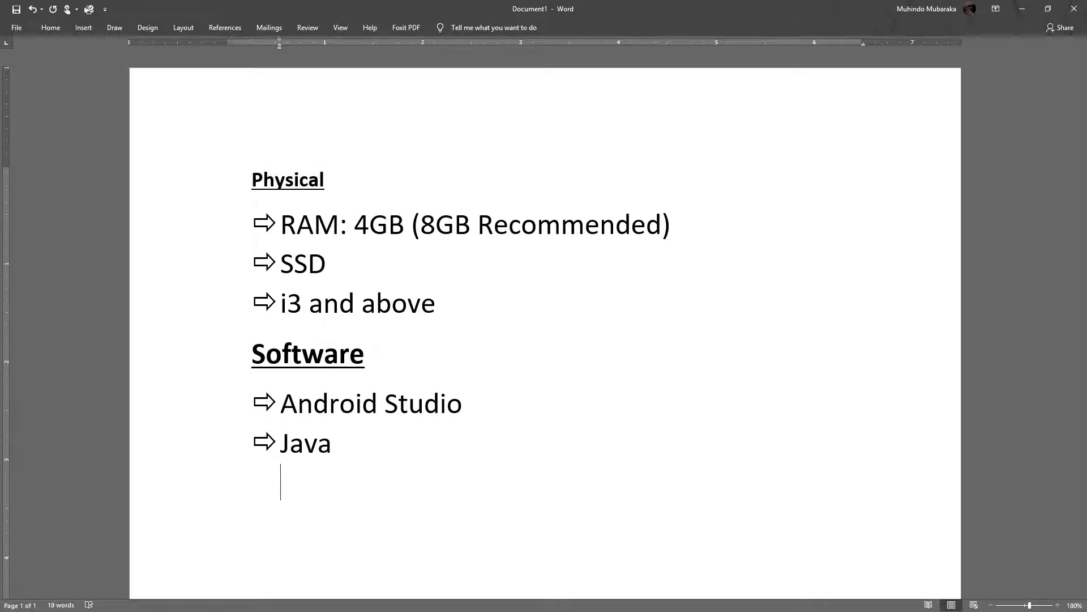
key(BackSpace)
key(BackSpace)
text(Lag)
key(BackSpace)
text(nguage)
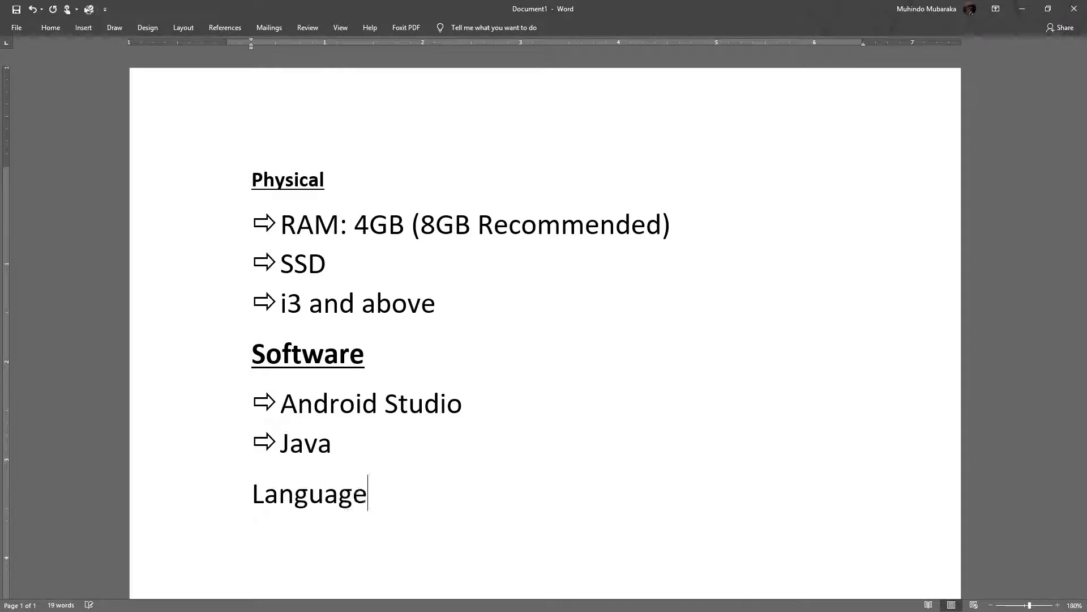
Start a new arrow-bulleted line below the "Language" heading
key(shift+Up)
key(shift+Right)
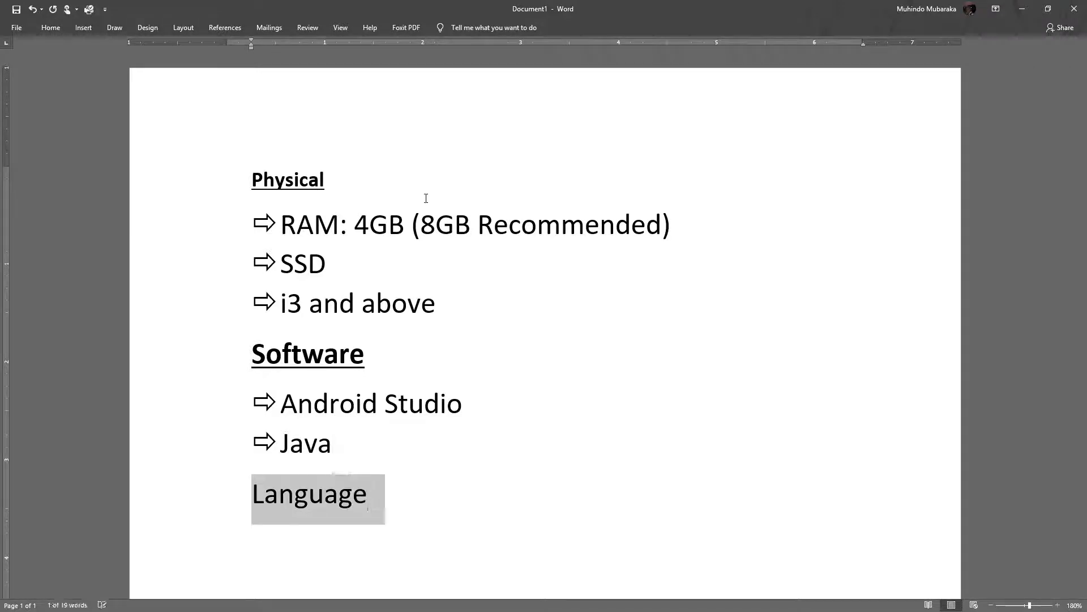
key(Right)
key(Return)
text(=>)
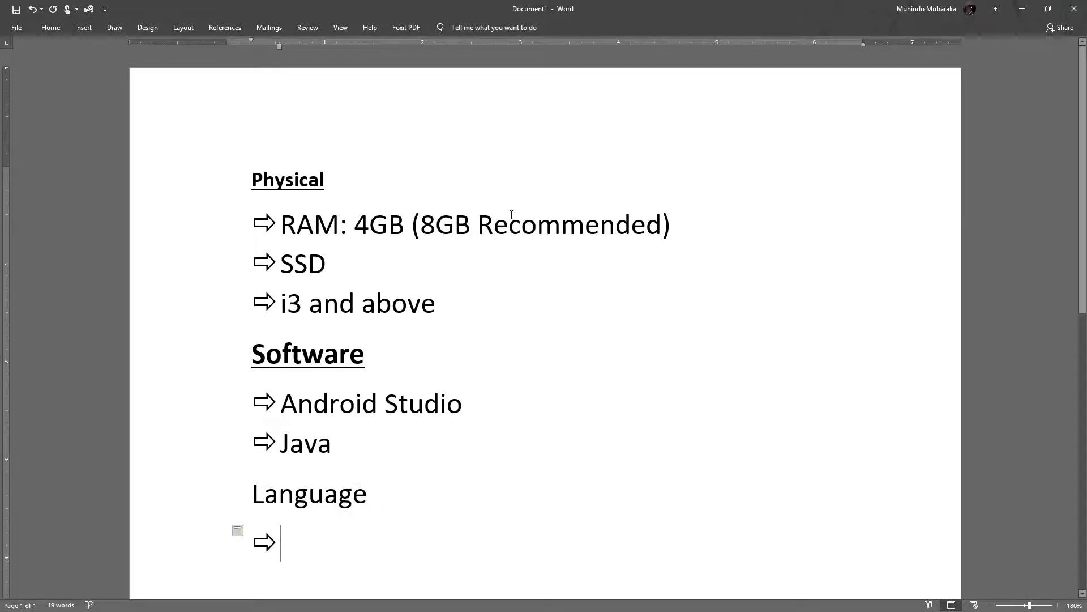
Make the "Language" heading bold and underlined, and return to the empty bullet below it
scroll(510, 226, up, 1)
scroll(515, 239, down, 3)
scroll(518, 243, up, 1)
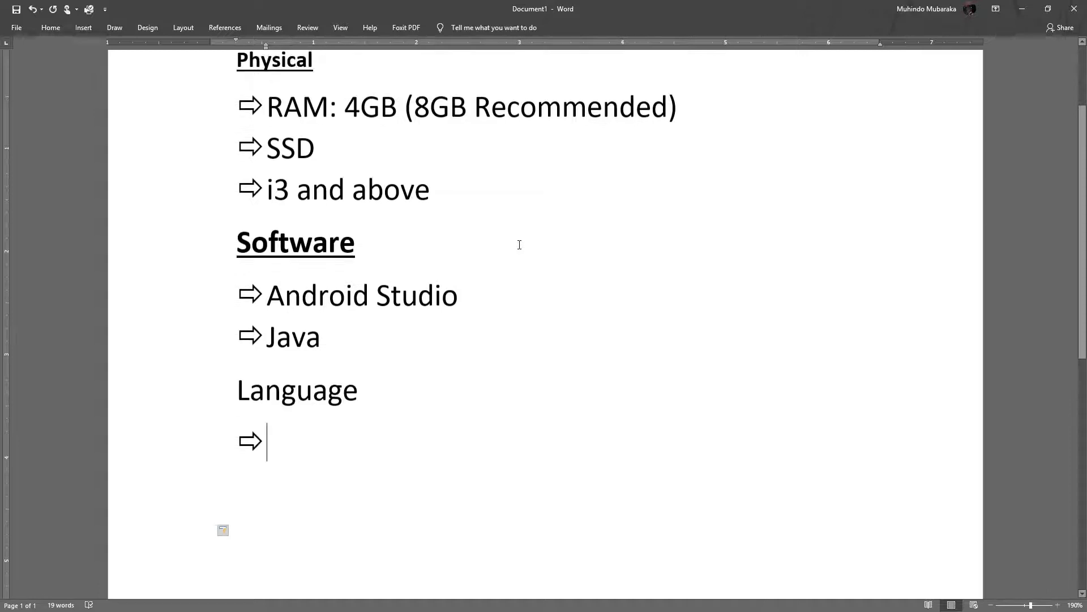
scroll(519, 243, up, 1)
scroll(519, 261, down, 3)
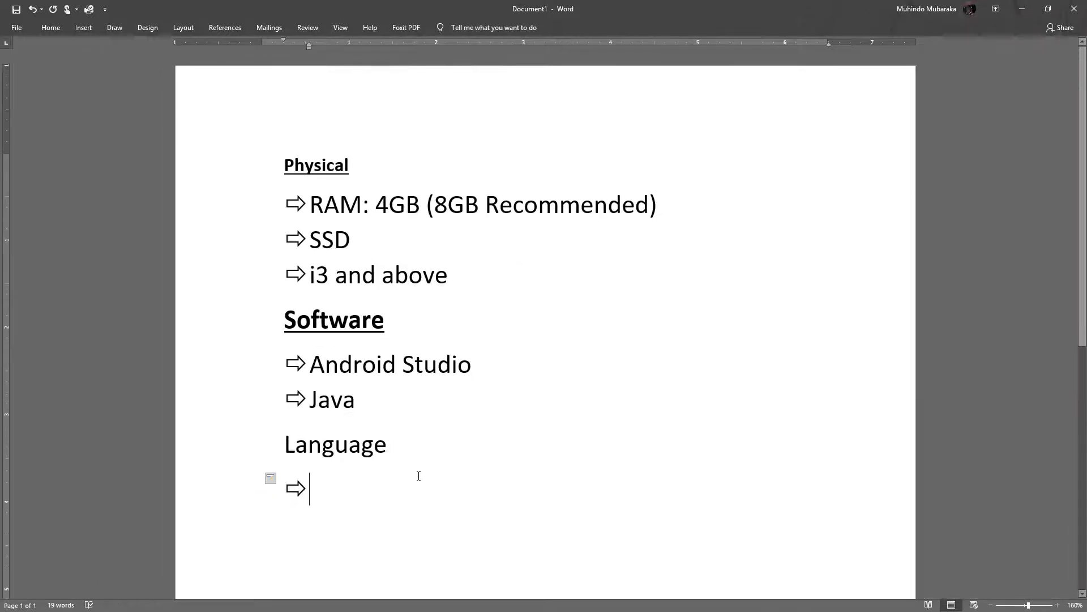
click(260, 444)
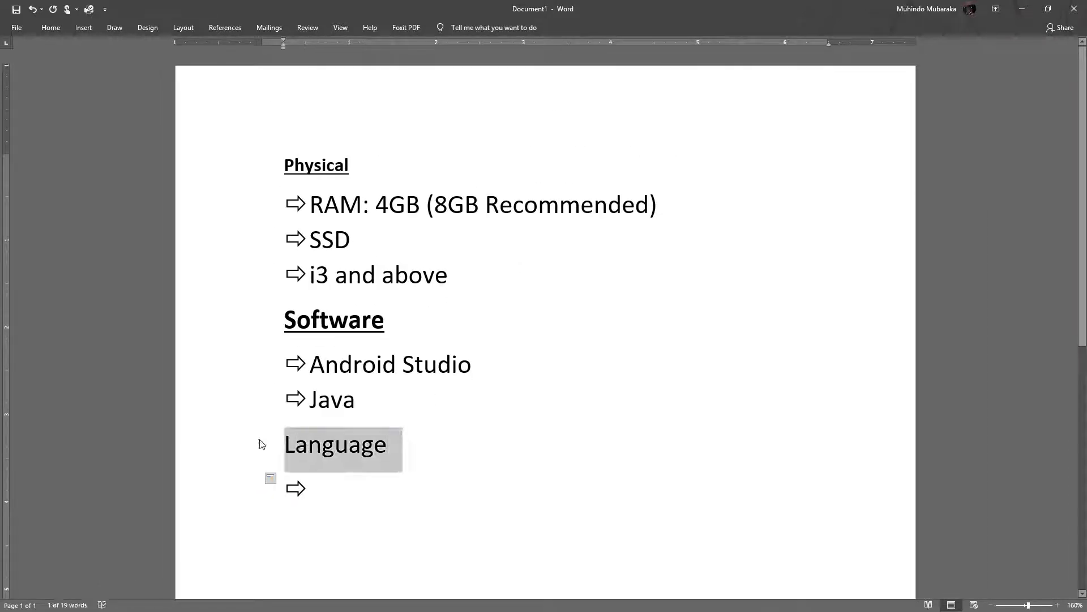
key(ctrl+b)
key(ctrl+u)
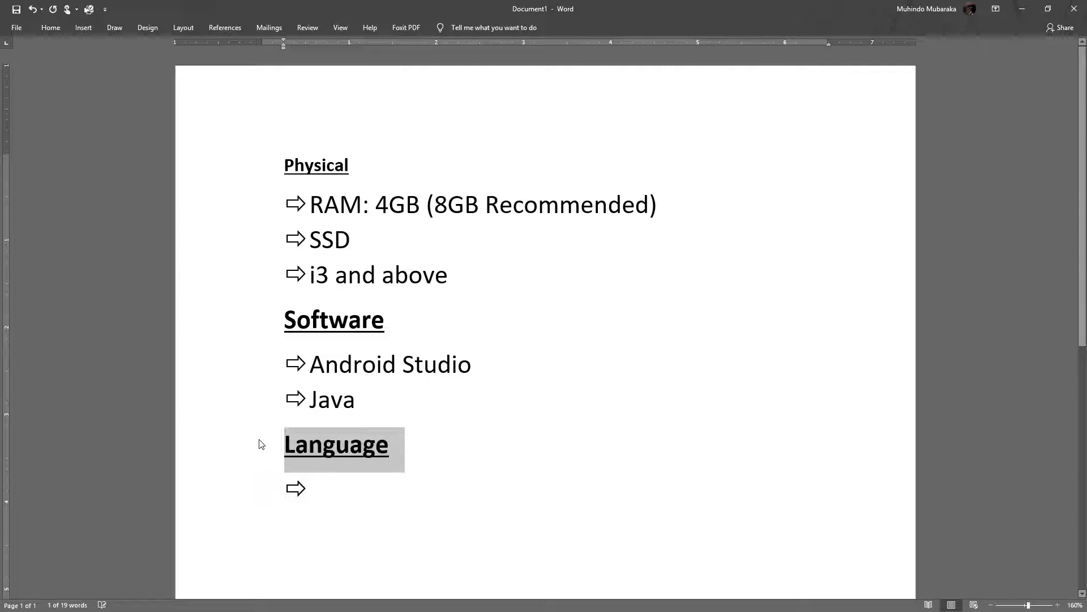
key(Down)
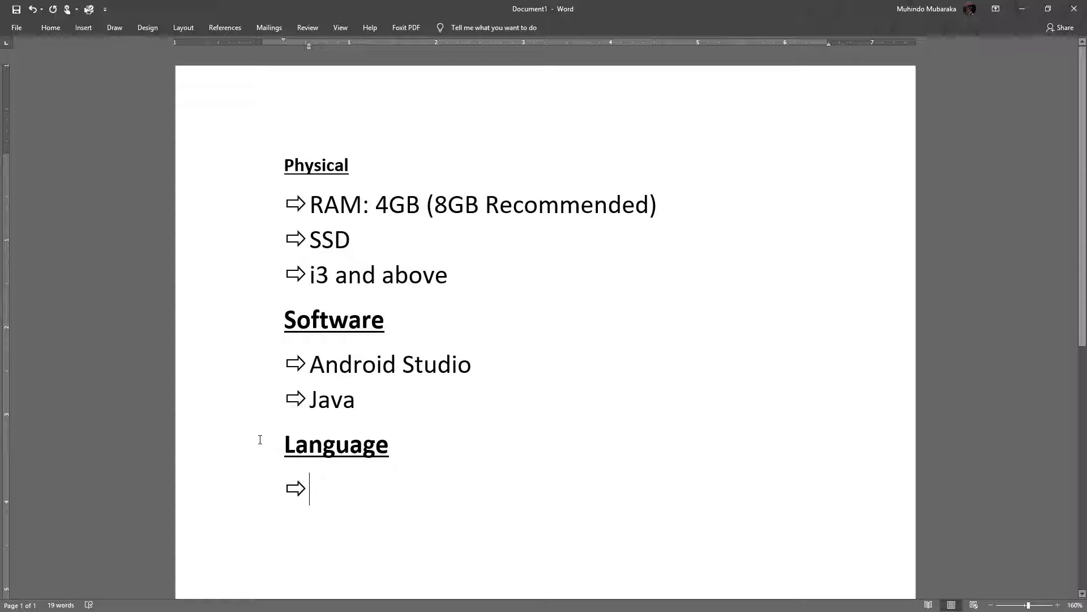
Enter "Basics of OOP" as the first bullet under the "Language" heading
text(OB)
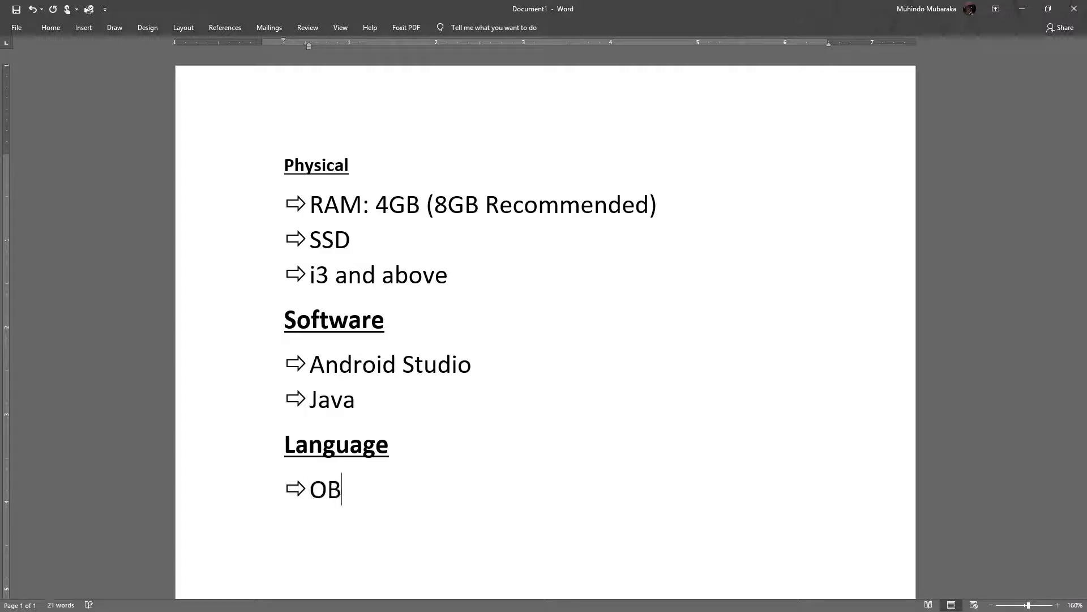
key(BackSpace)
key(BackSpace)
text(Basics of )
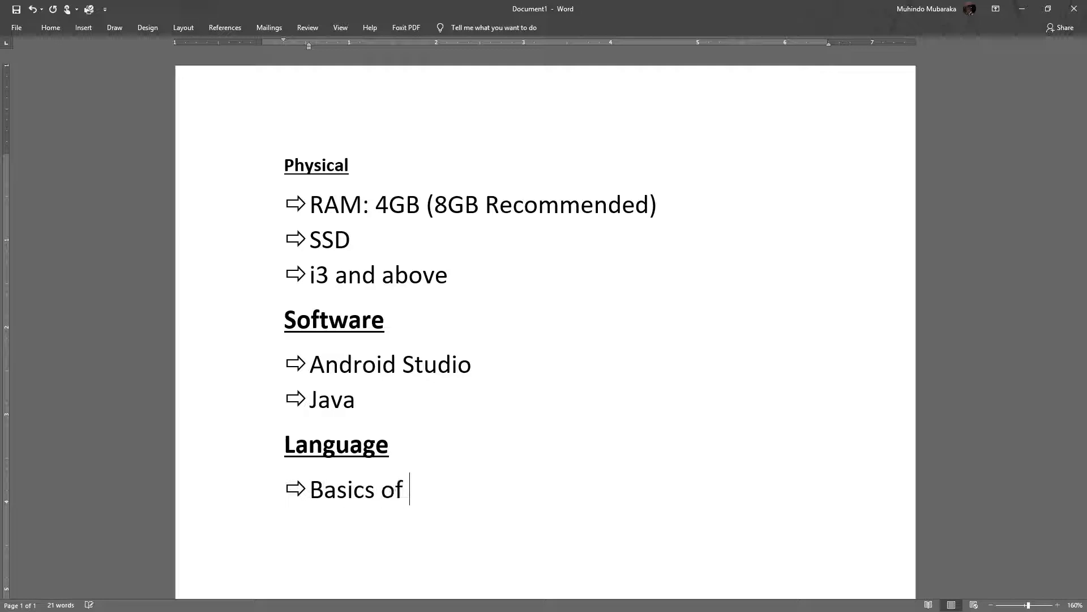
text(OOP)
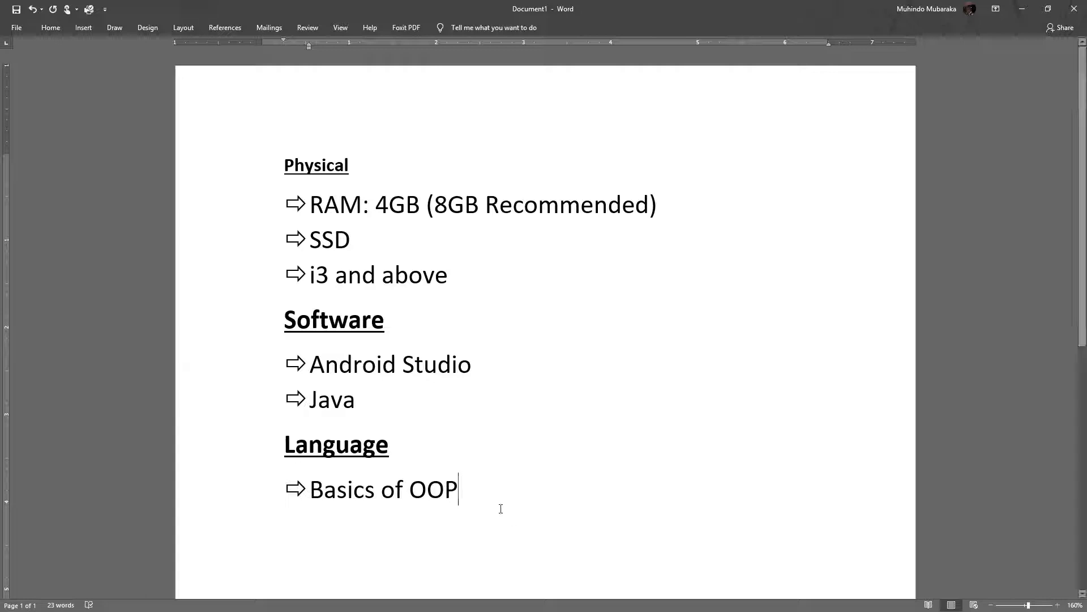
click(235, 488)
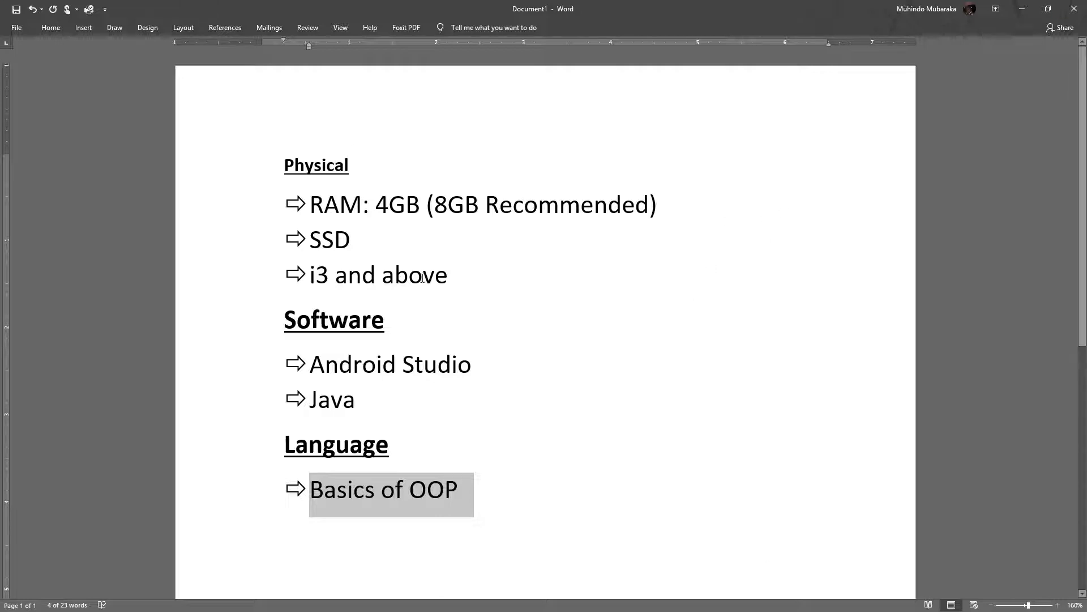
scroll(491, 477, down, 1)
click(514, 469)
scroll(364, 328, up, 1)
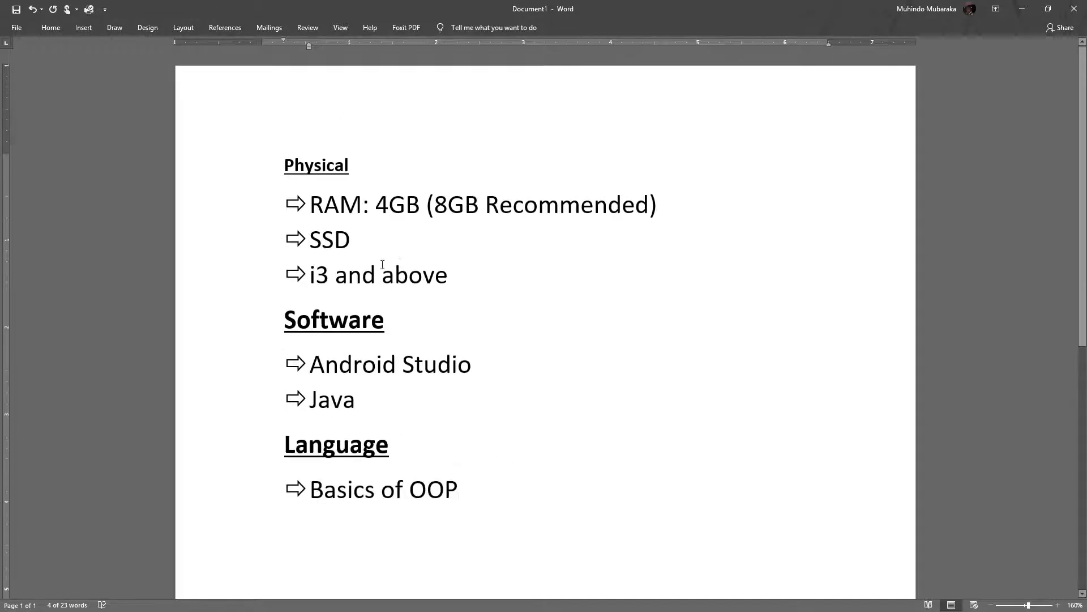
Open the properties of This PC from Windows search, check the processor and installed memory, and close the System window
key(super)
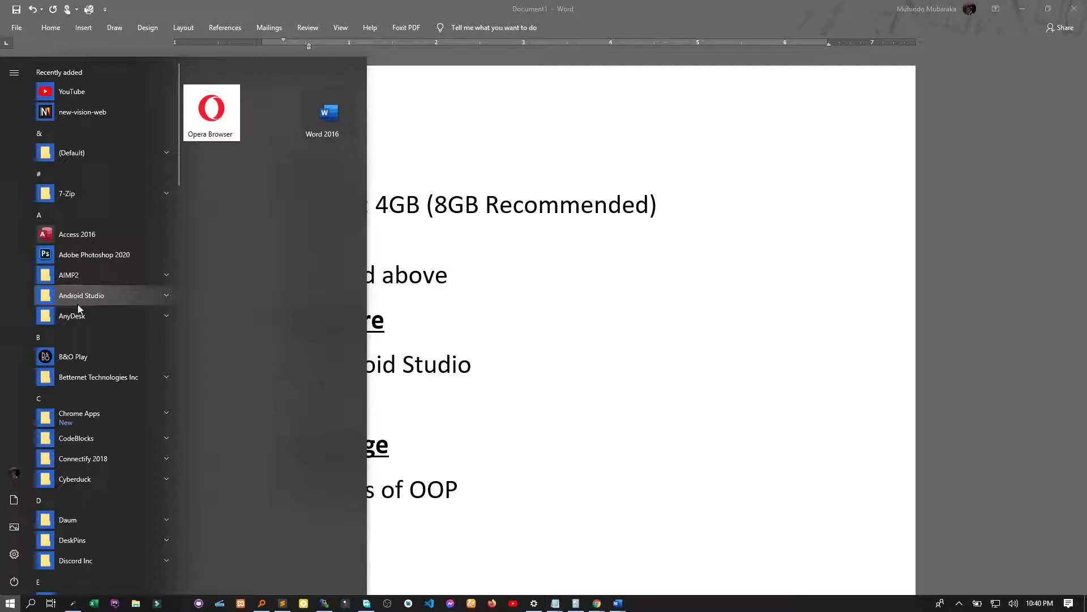
text(THIS)
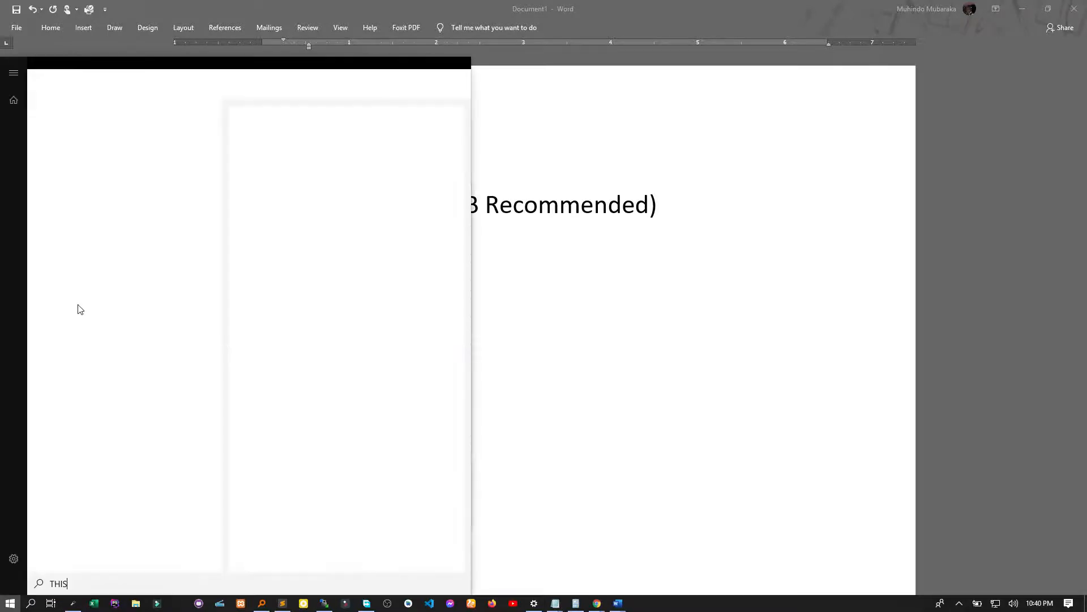
right_click(79, 130)
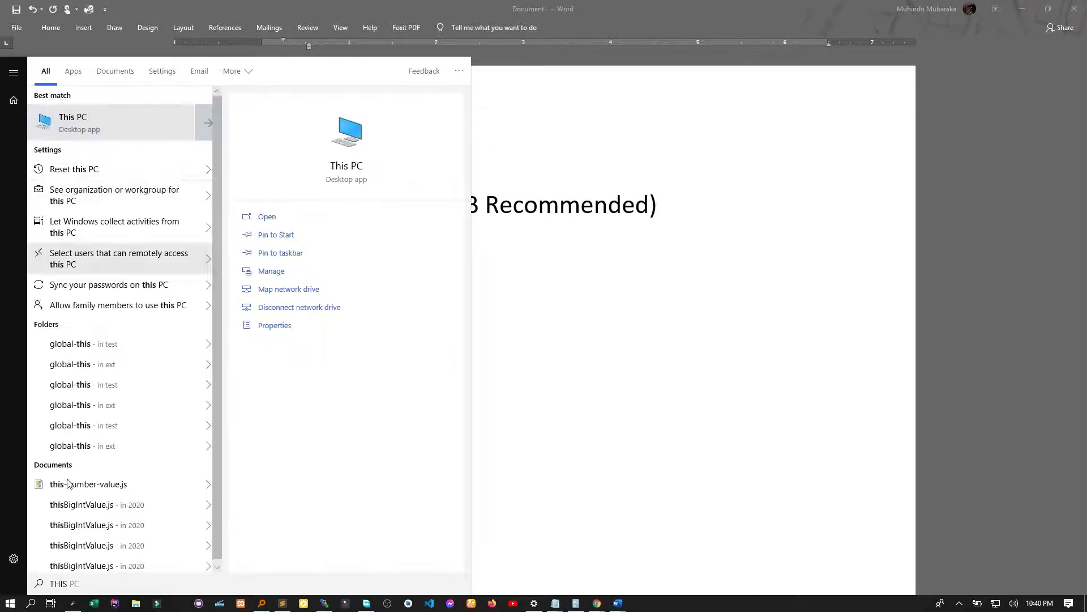
click(265, 327)
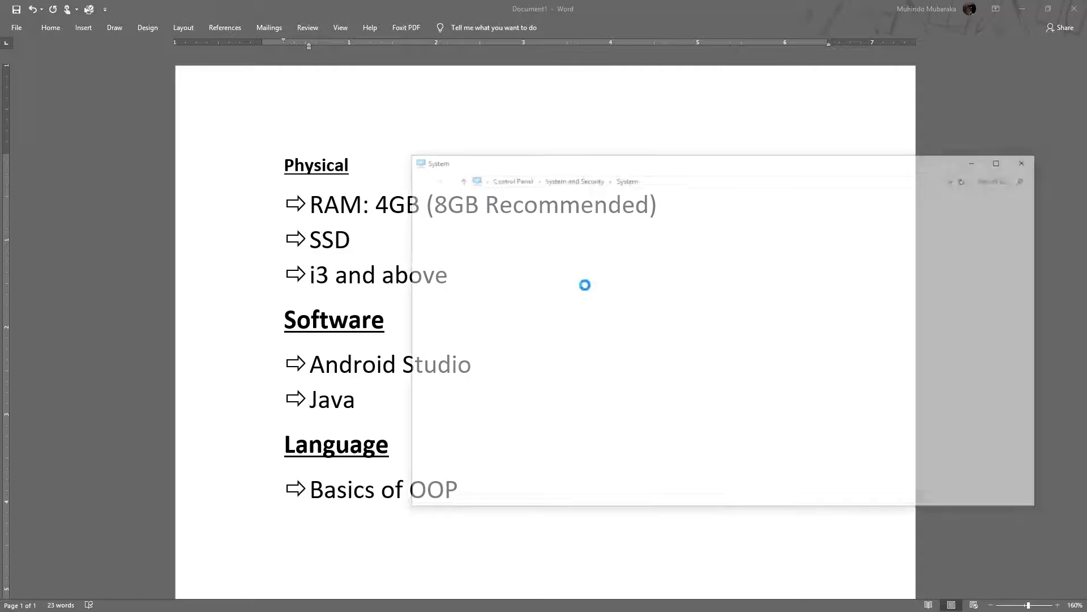
click(718, 178)
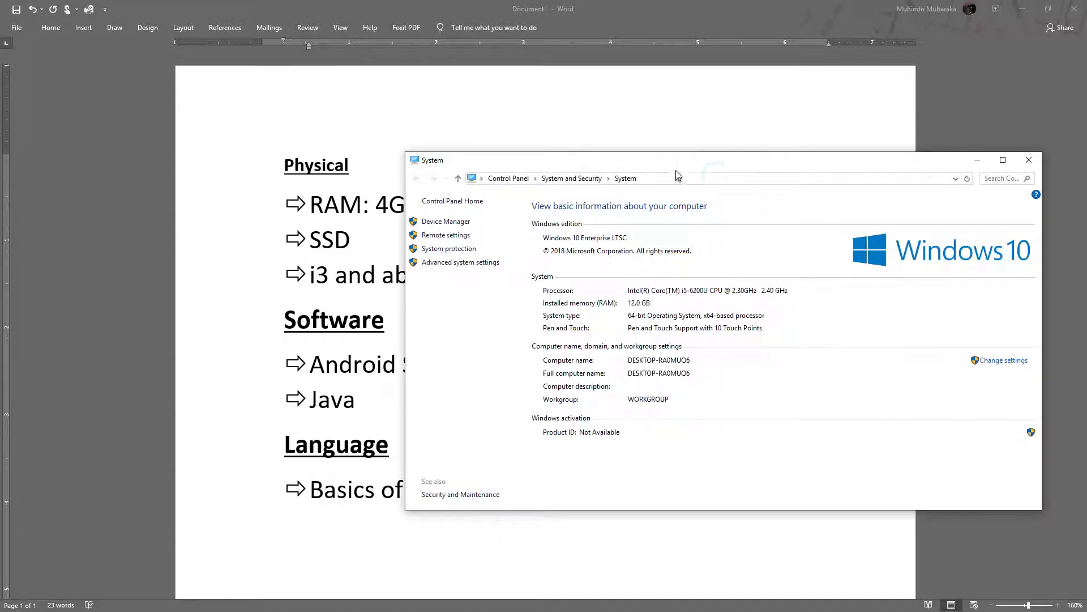
drag(677, 167, 568, 156)
click(548, 289)
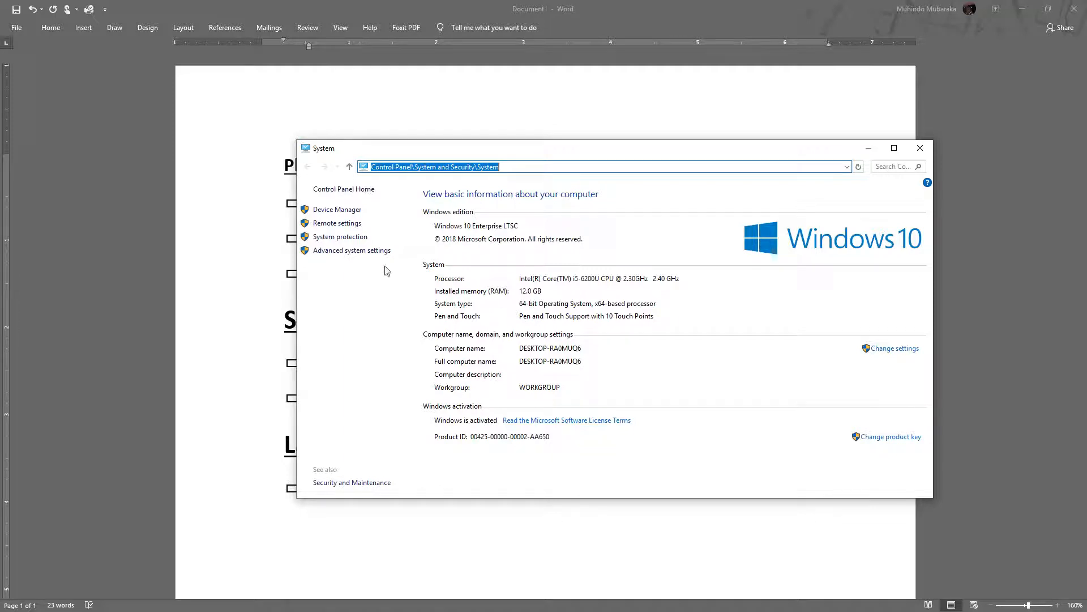
click(920, 149)
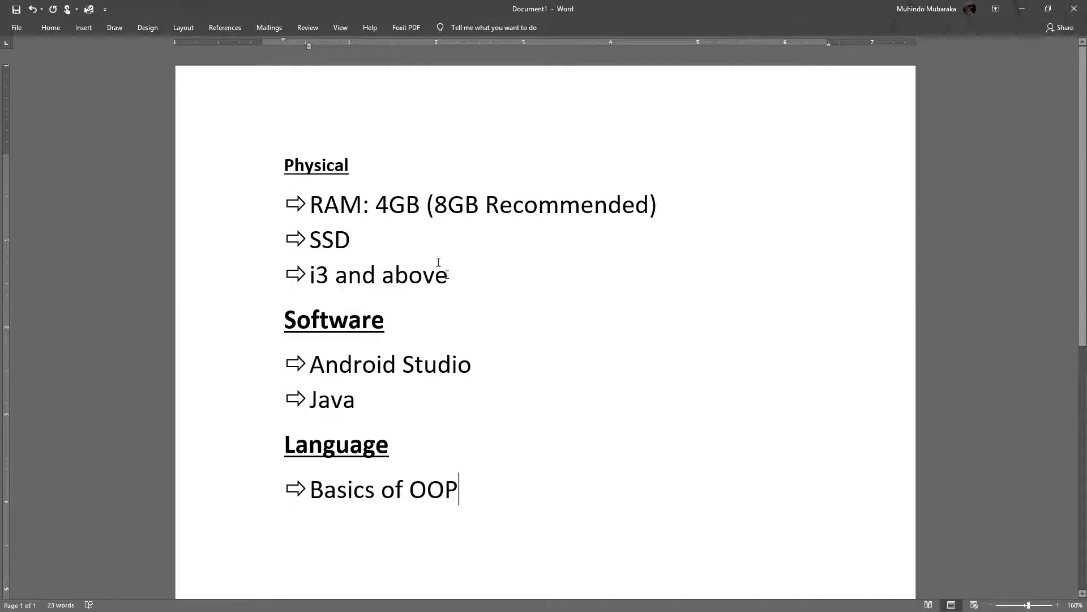
drag(449, 274, 275, 209)
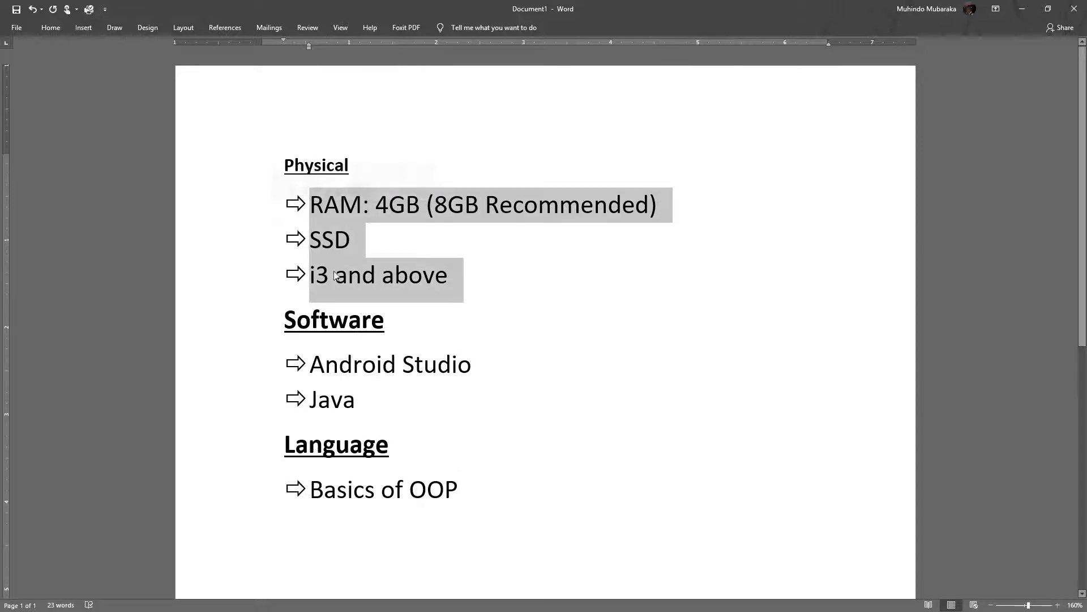
drag(489, 363, 311, 369)
key(ctrl+s)
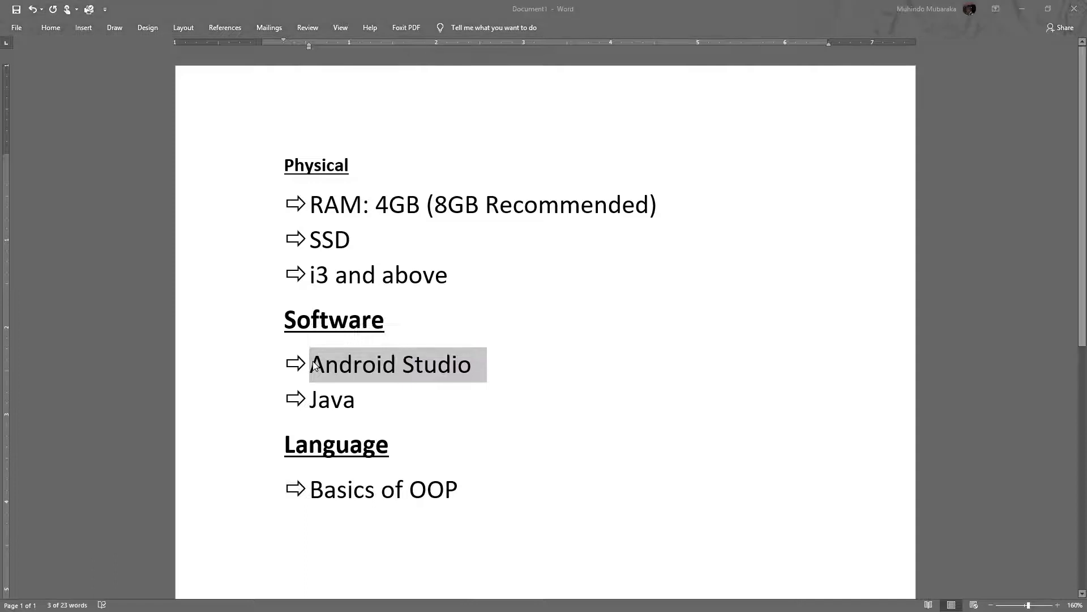
key(Escape)
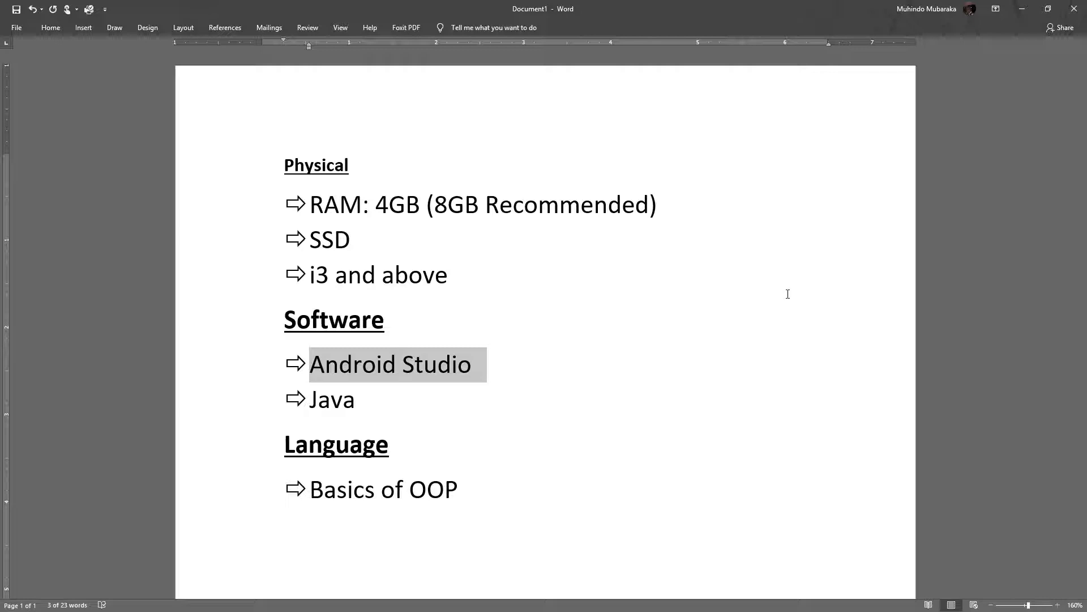
Show the full ribbon with its commands and highlight the "RAM: 4GB (8GB Recommended)" bullet in bright green
drag(671, 205, 304, 208)
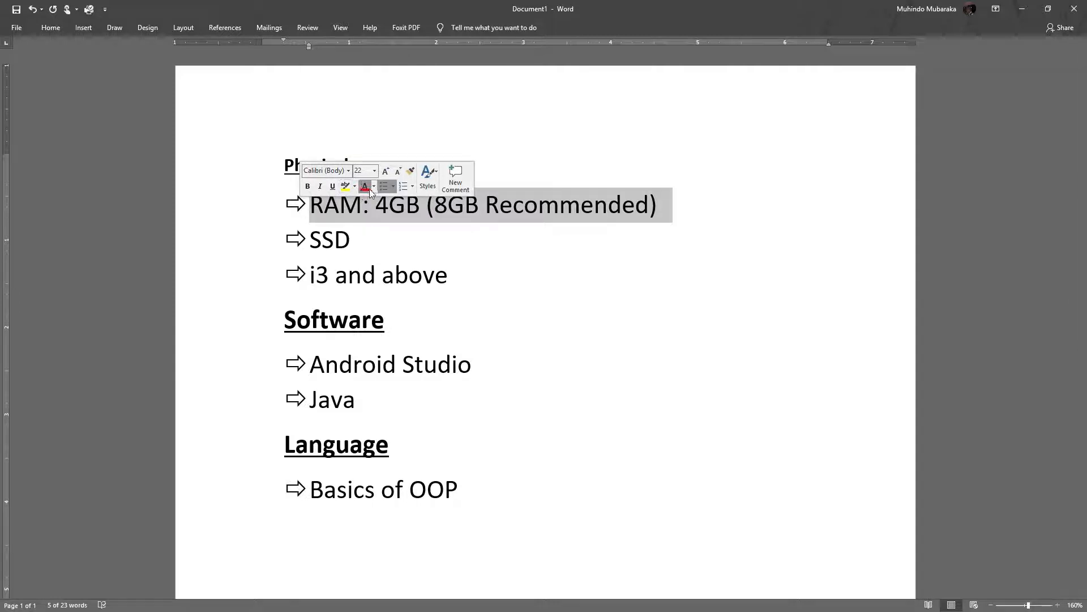
click(995, 8)
click(977, 97)
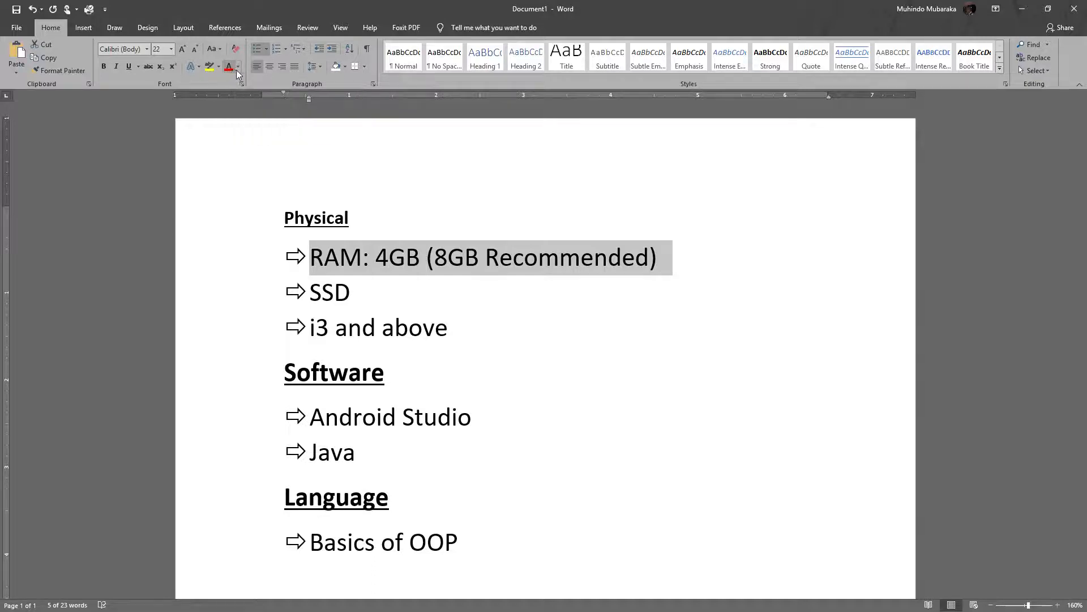
click(237, 68)
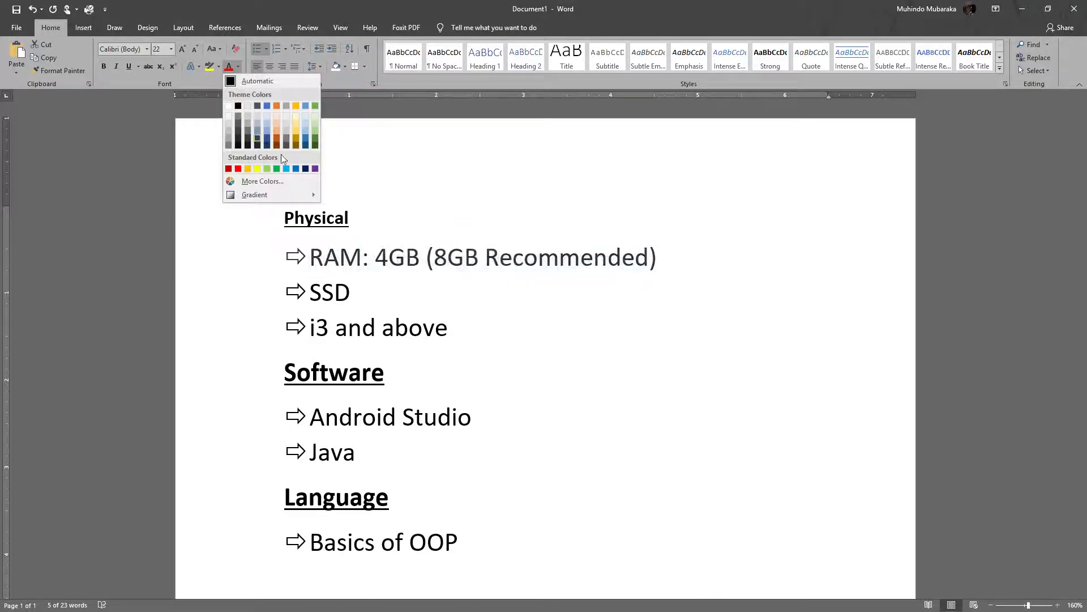
click(377, 177)
click(220, 70)
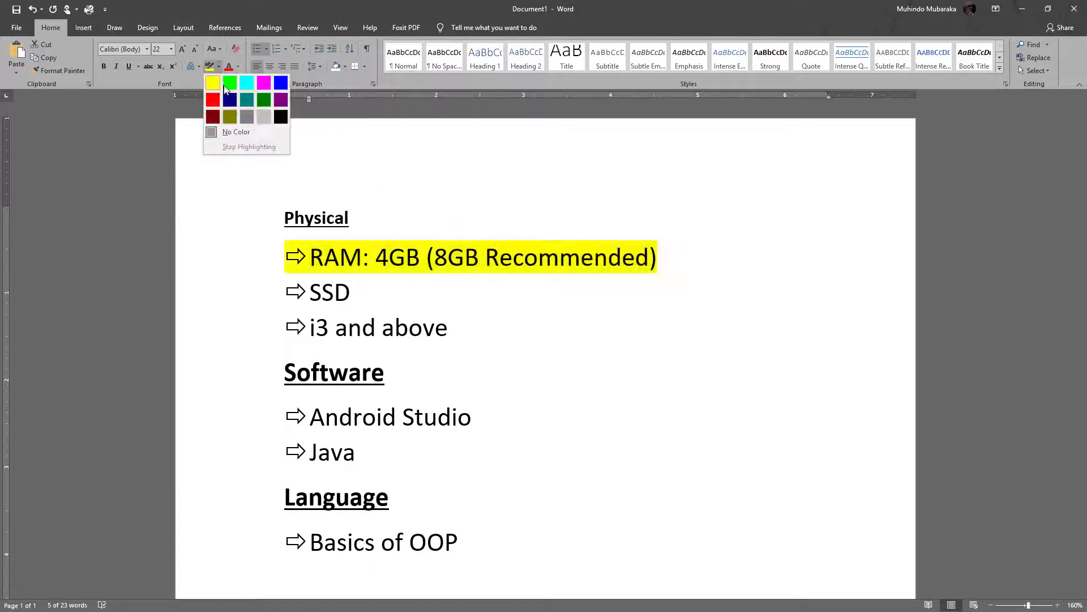
click(224, 81)
Highlight the "SSD" and "i3 and above" bullets in the same bright green
drag(429, 294, 280, 290)
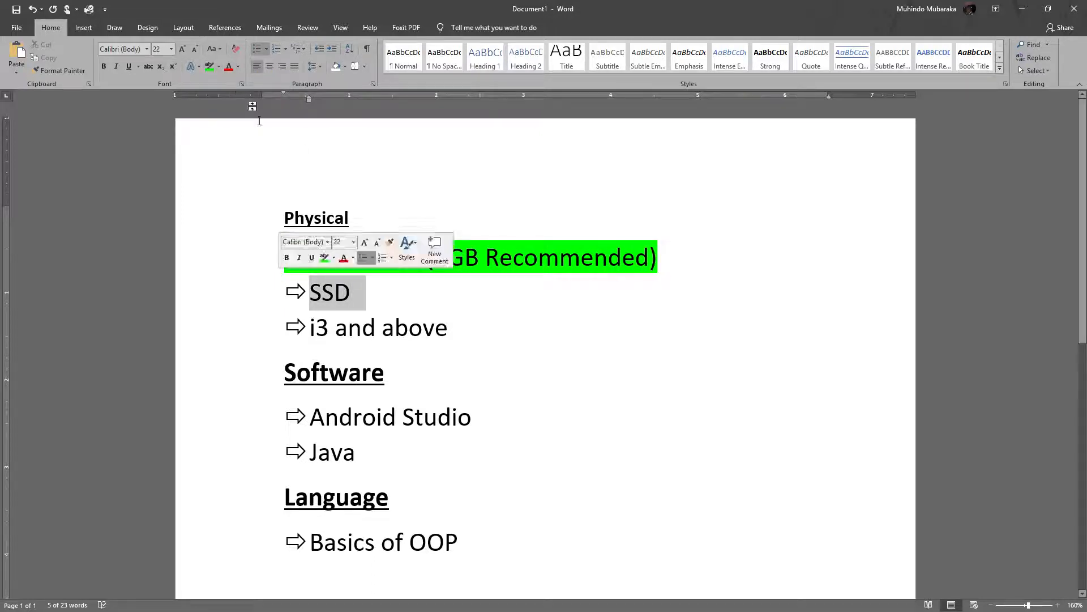
click(210, 66)
drag(450, 327, 309, 328)
click(210, 66)
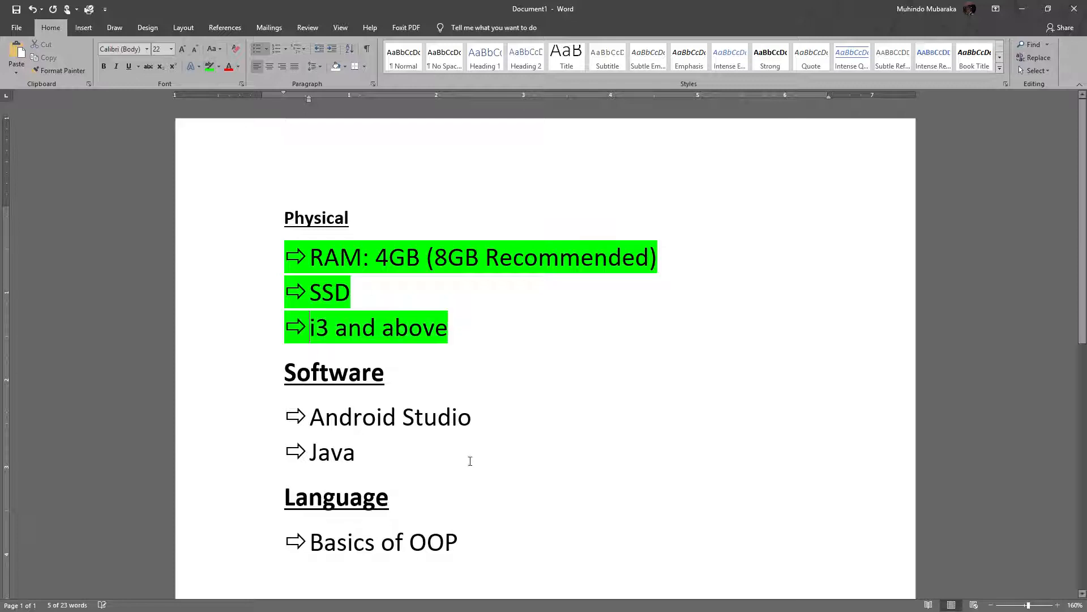
drag(485, 418, 258, 426)
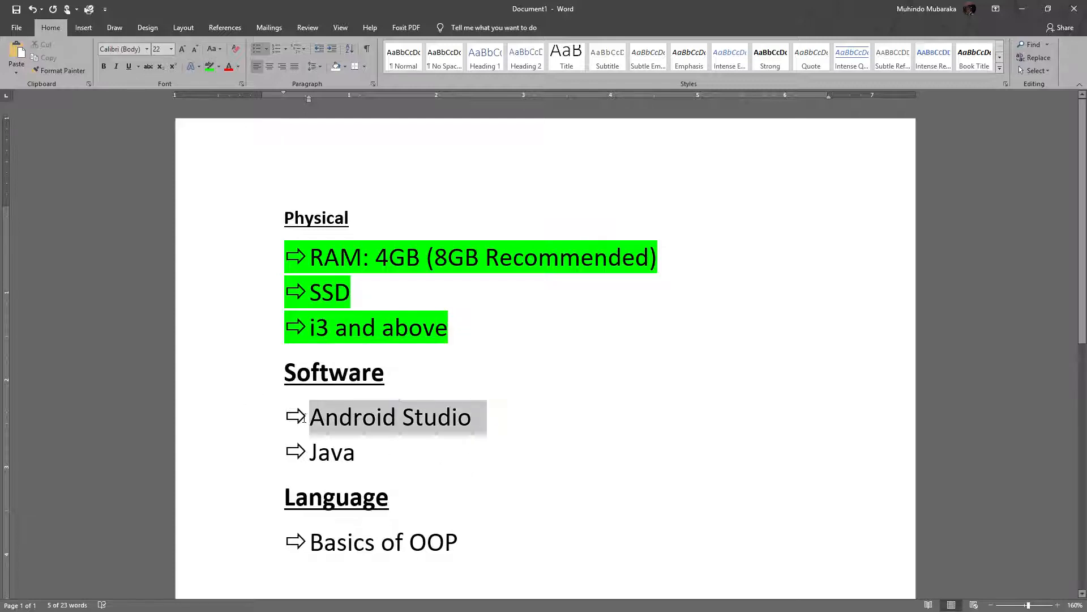
click(404, 438)
key(ctrl+s)
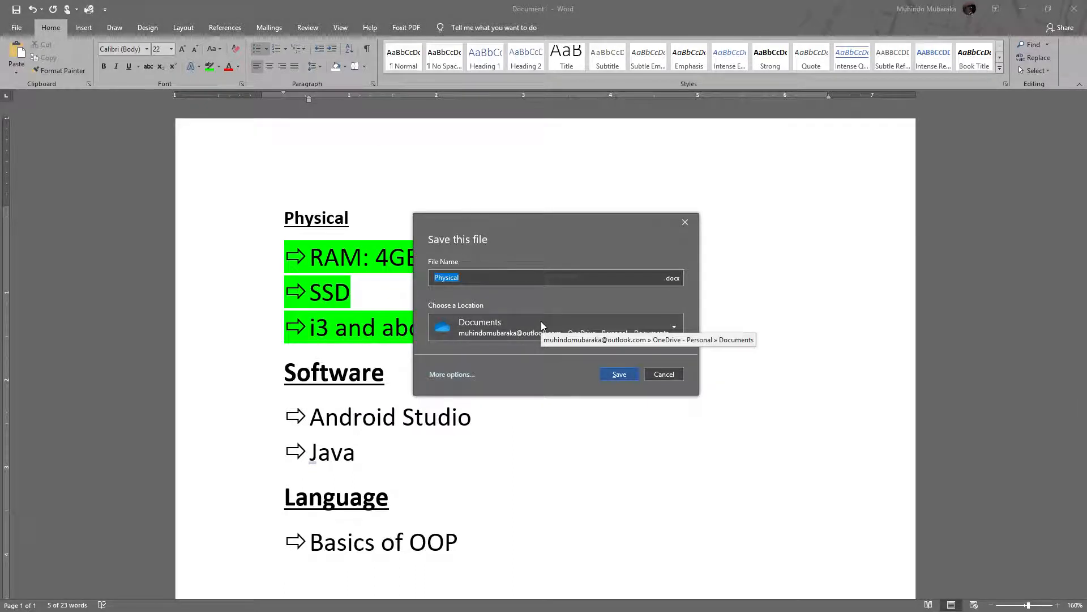
text(aDN)
key(BackSpace)
key(Escape)
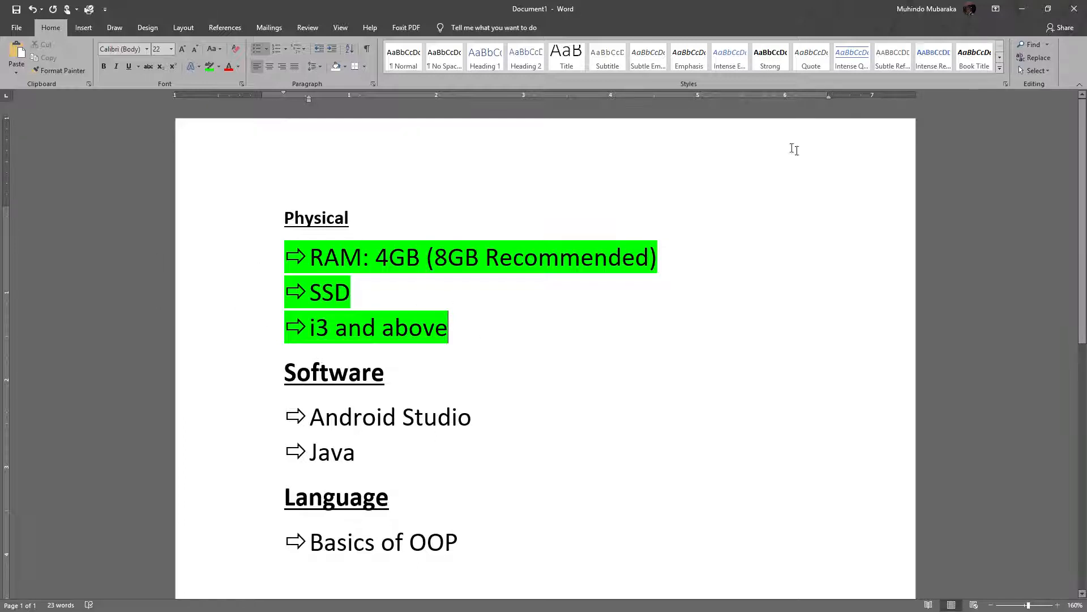
Switch to Chrome, search Google for "android studio" in the empty tab and open the "Download Android Studio - Install Android Studio" result
key(alt+Tab)
click(600, 175)
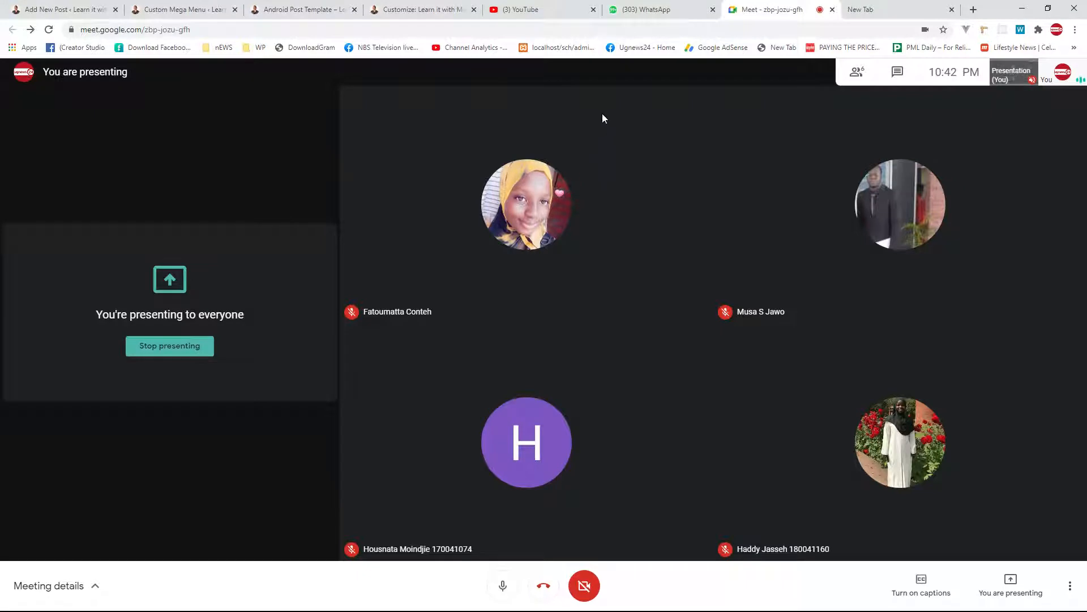
click(861, 9)
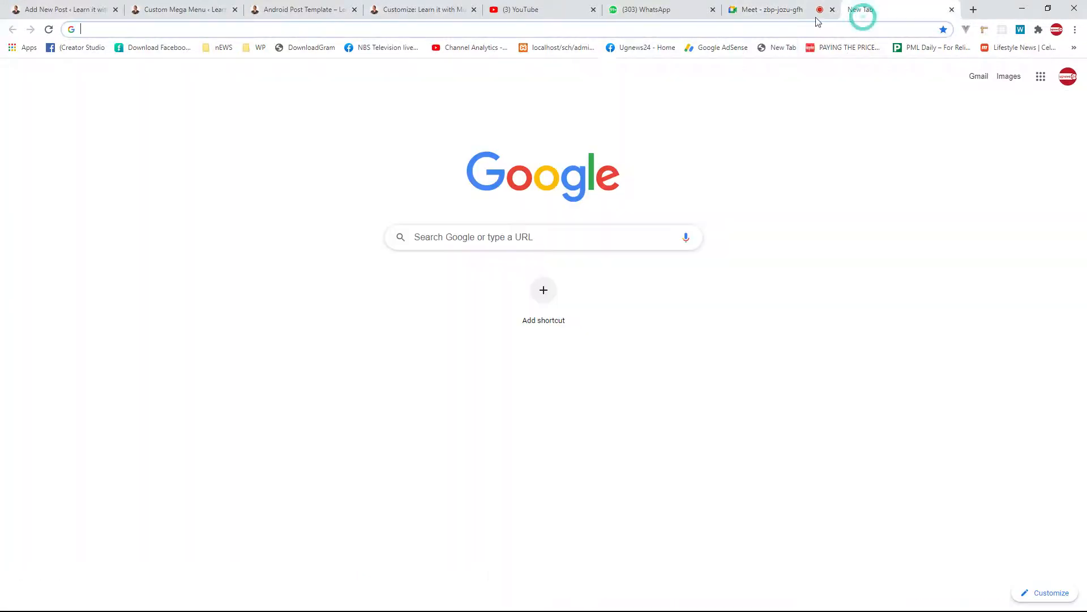
click(470, 240)
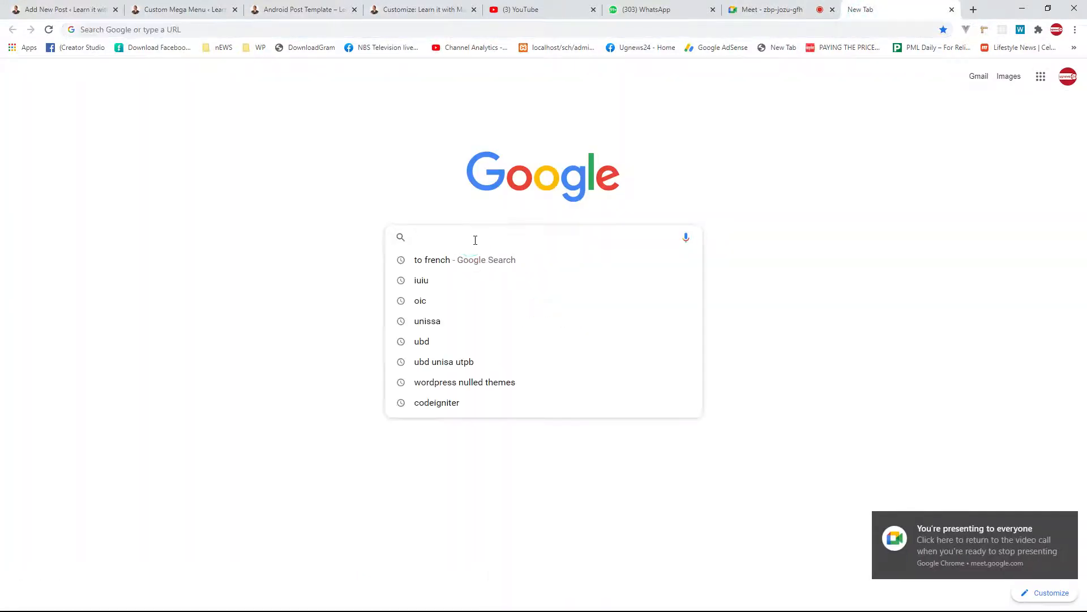
text(ANDROID ST)
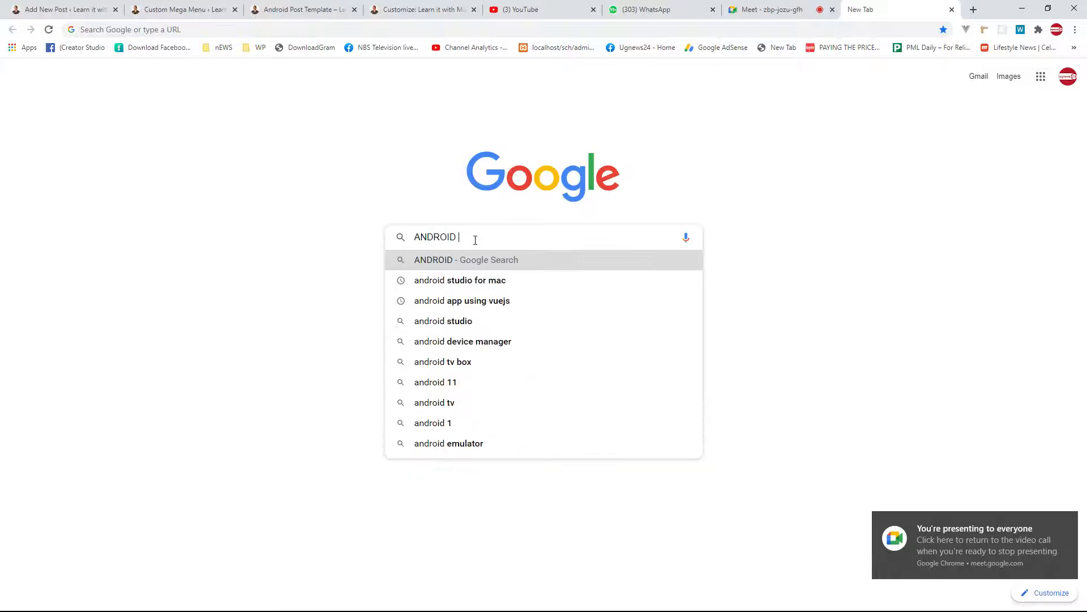
key(Down)
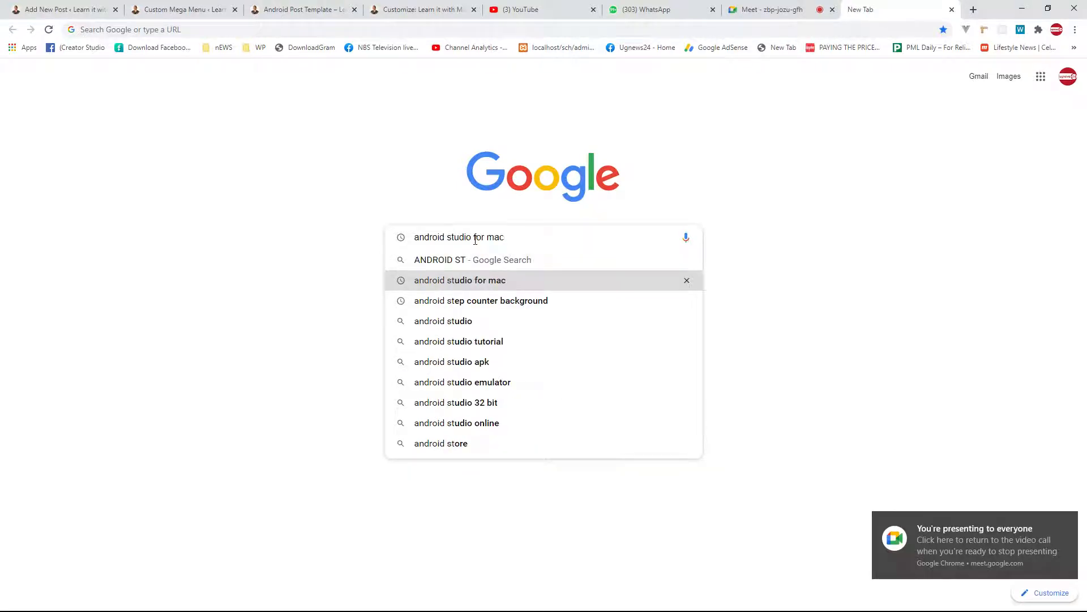
key(ctrl+shift+Left)
key(ctrl+shift+Left)
key(BackSpace)
key(Return)
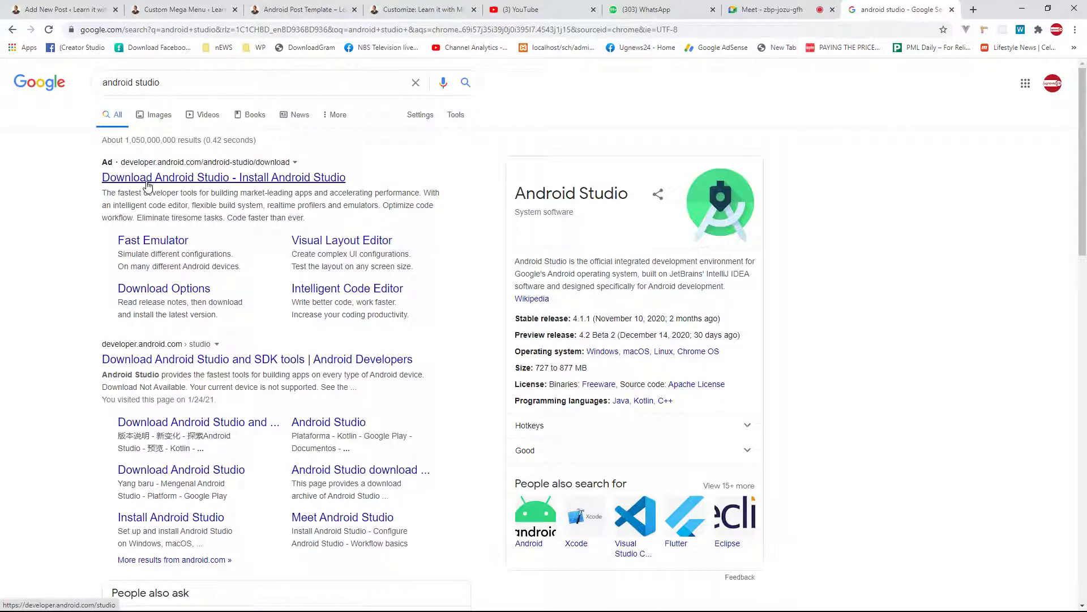
click(162, 180)
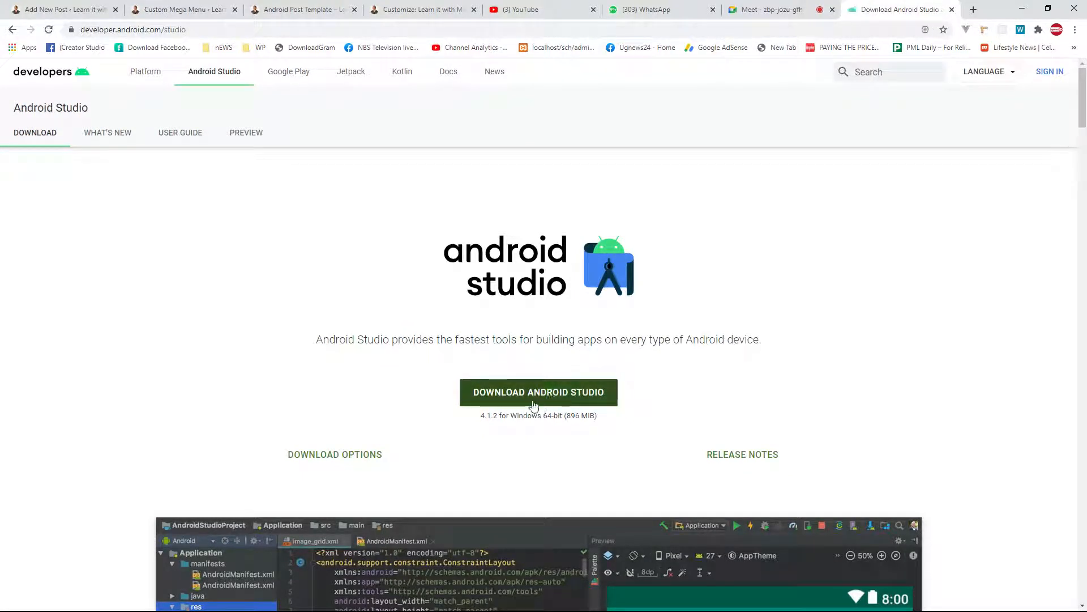
Preview the Android Studio download terms, dismiss them and highlight the Windows installer's size on the page
scroll(530, 354, down, 1)
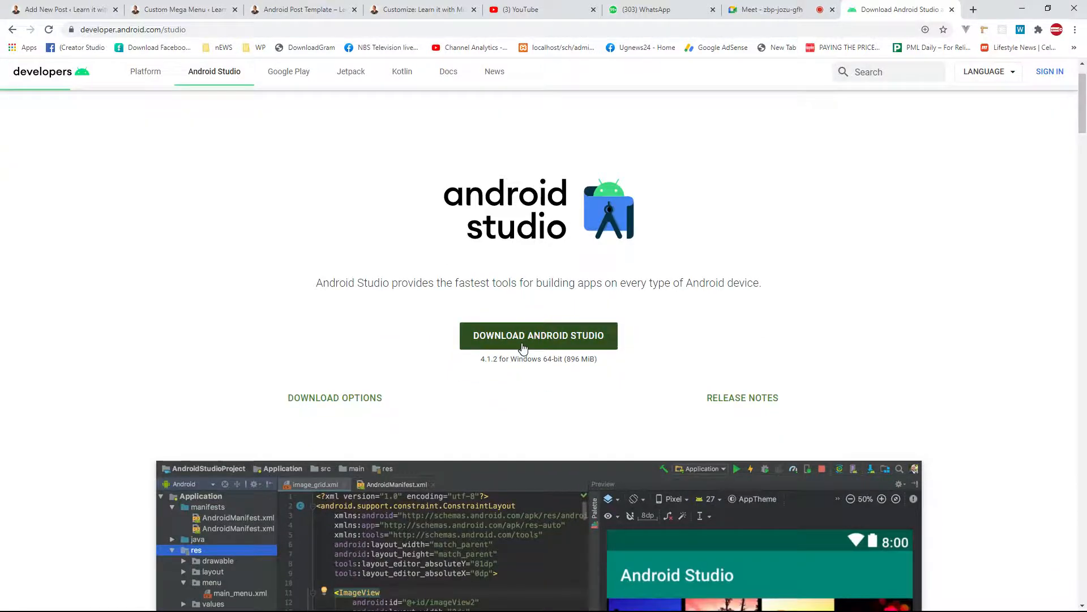
click(522, 347)
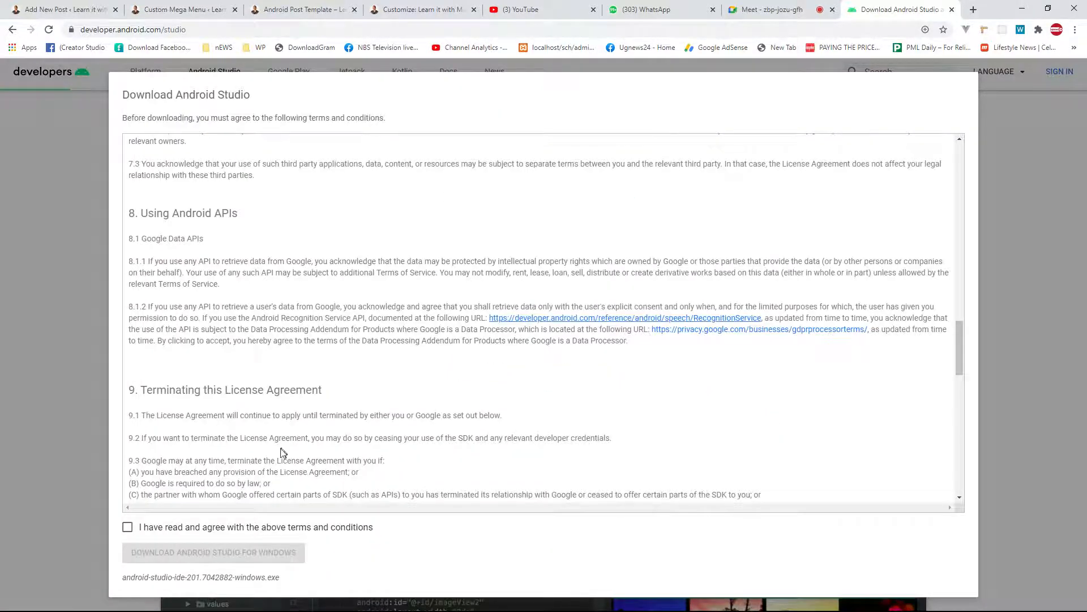
click(999, 165)
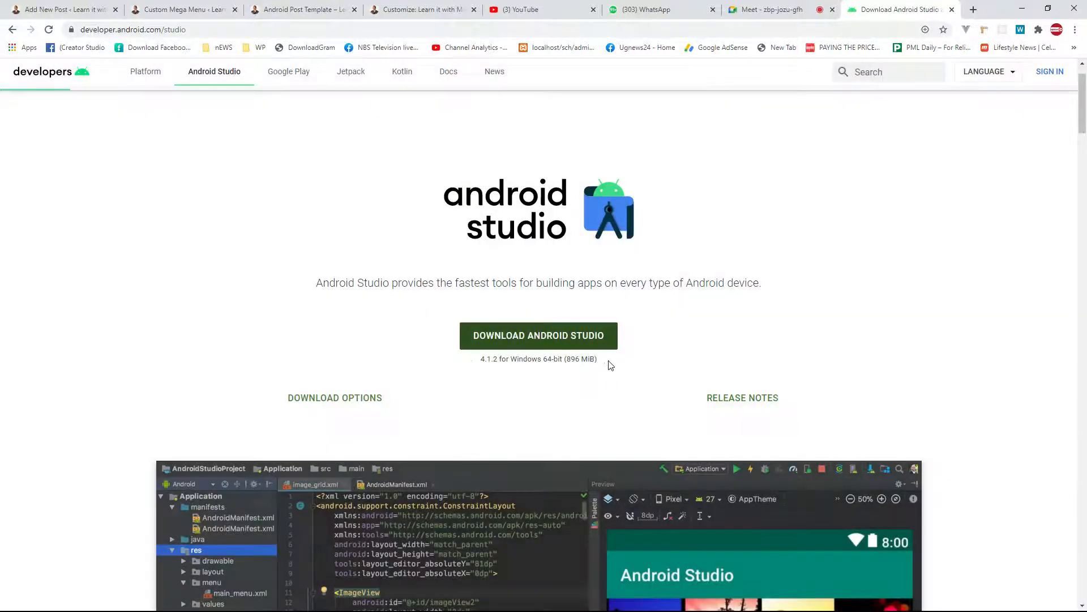
drag(599, 359, 563, 361)
click(637, 346)
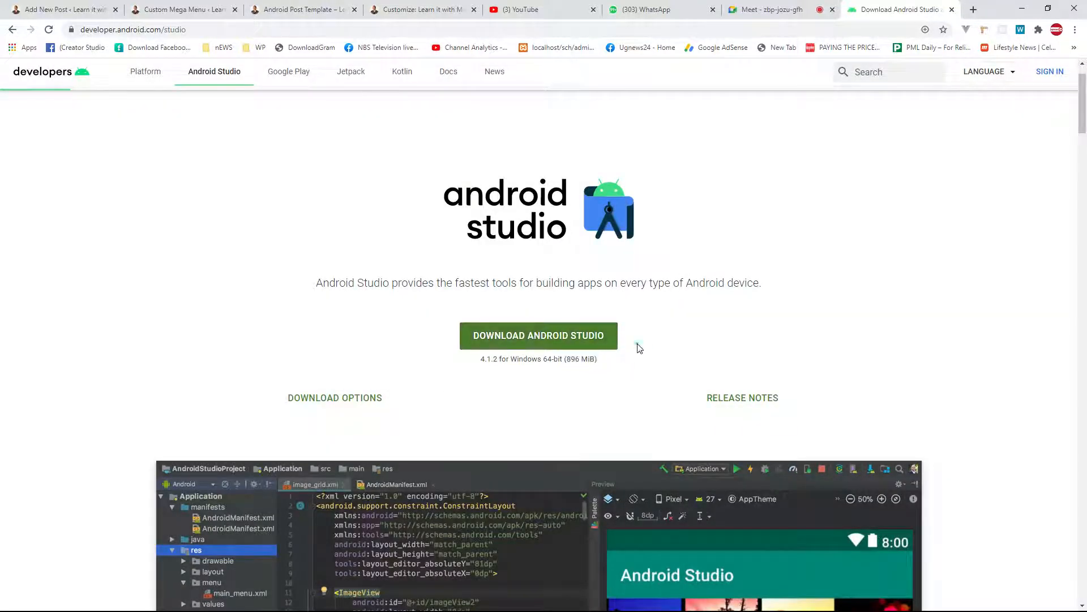
Reopen and look through the Android Studio license terms, agree to them and start the Windows download
click(526, 337)
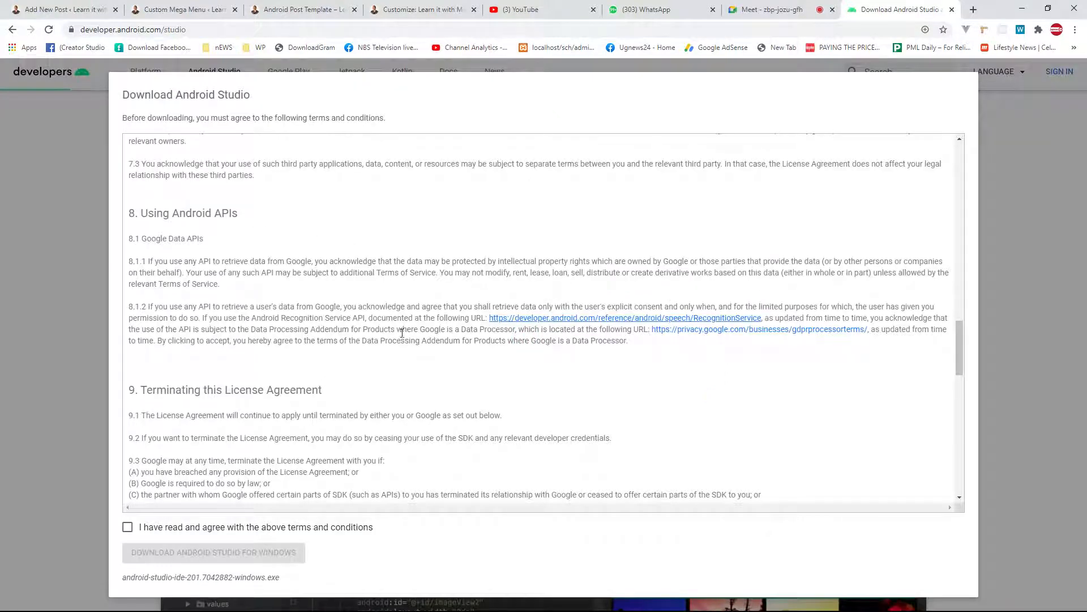
scroll(253, 321, down, 14)
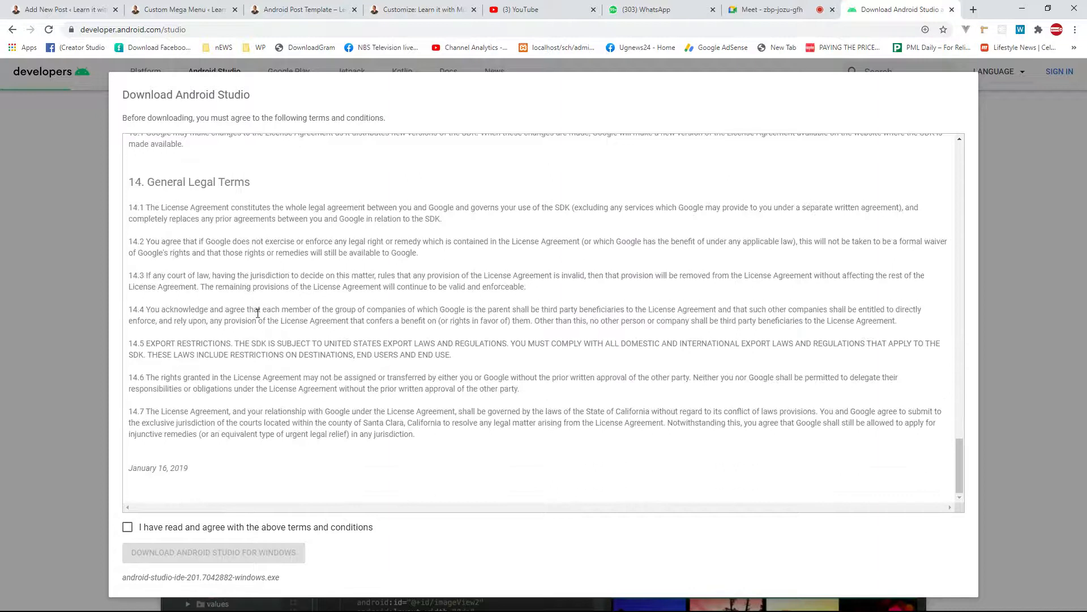
scroll(266, 324, up, 12)
drag(130, 244, 332, 415)
click(333, 415)
scroll(317, 396, down, 4)
scroll(296, 363, up, 2)
scroll(296, 362, up, 3)
scroll(287, 340, down, 5)
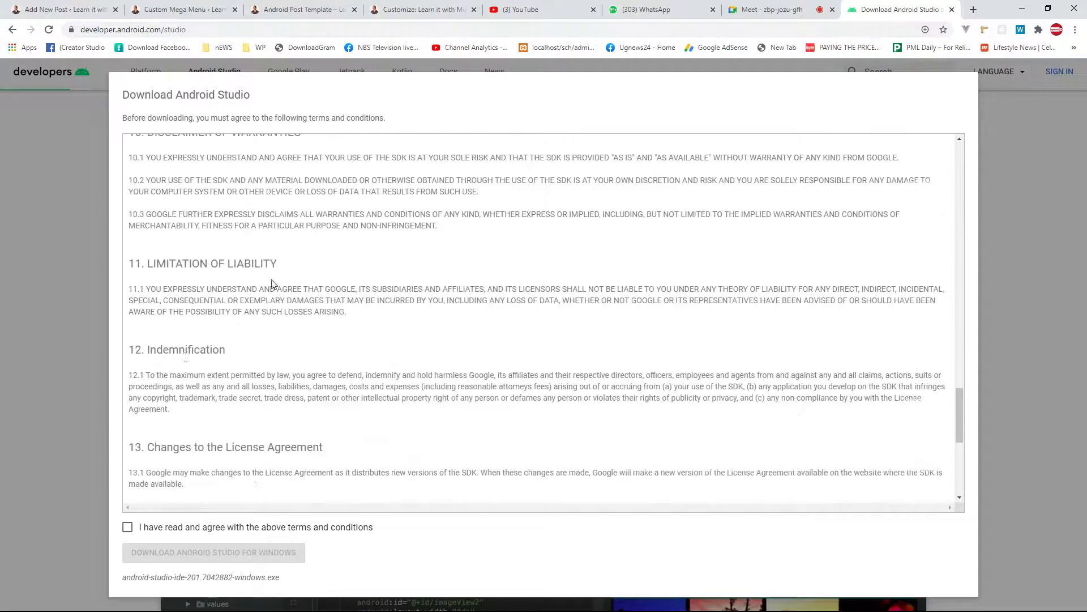
scroll(401, 392, down, 2)
click(127, 526)
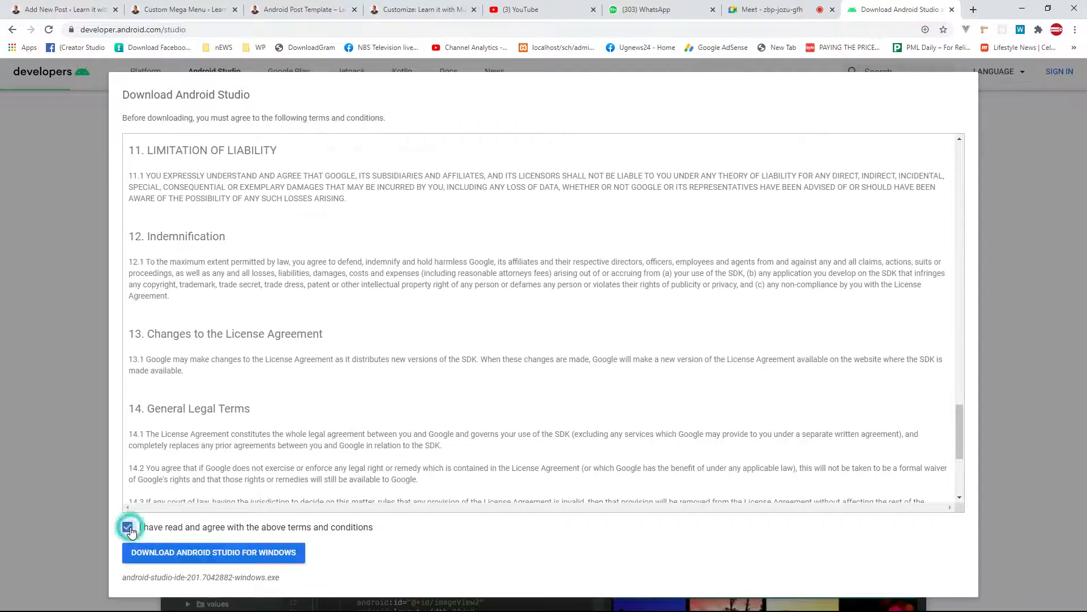
click(167, 552)
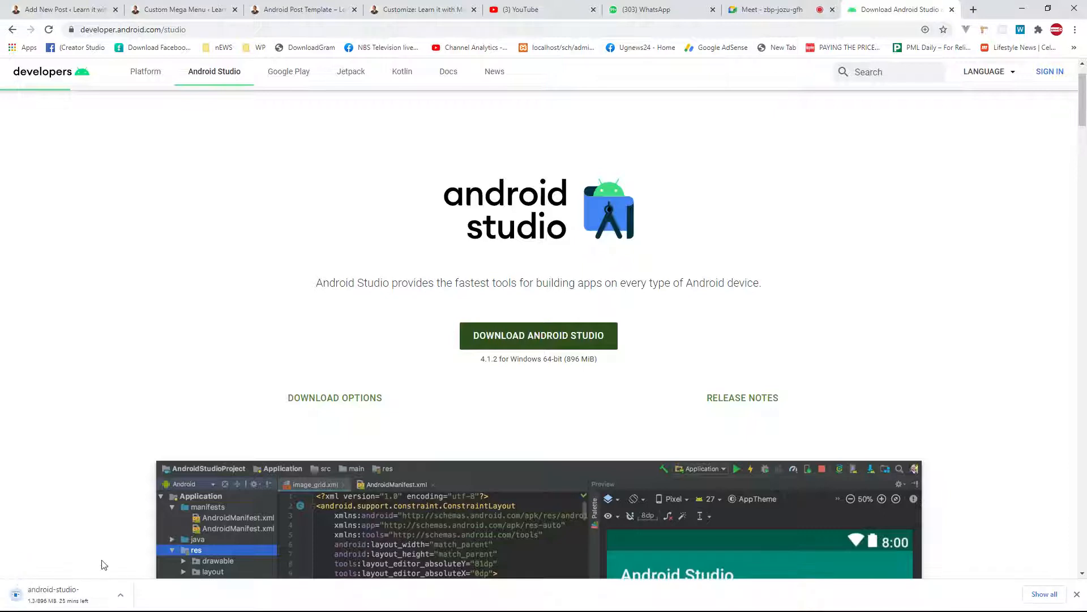
Open the browser's downloads list and check the speed, size and remaining time of the Android Studio installer download
click(1075, 29)
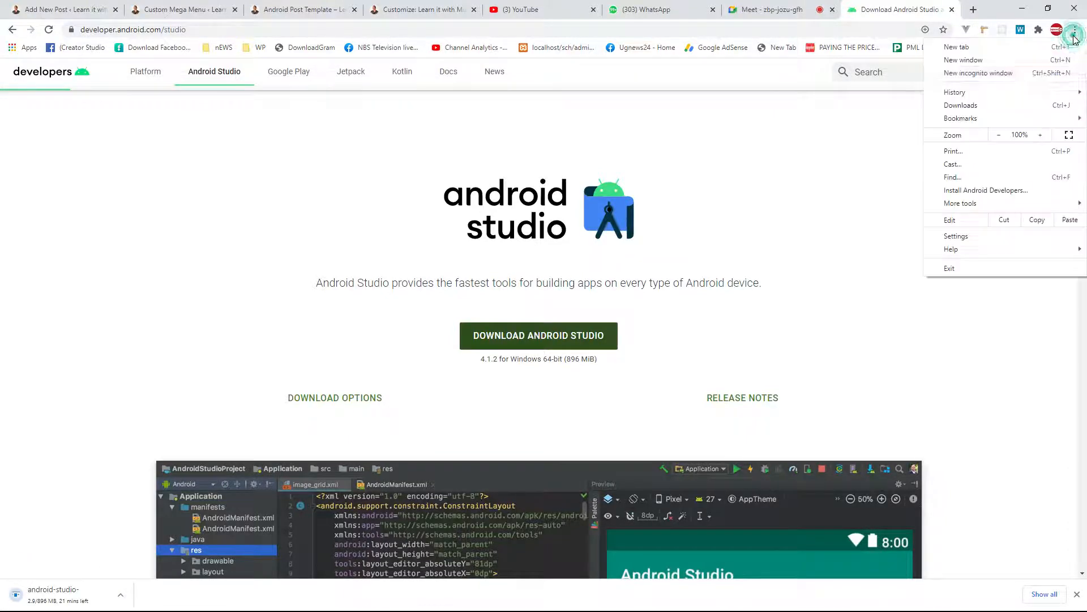
click(961, 105)
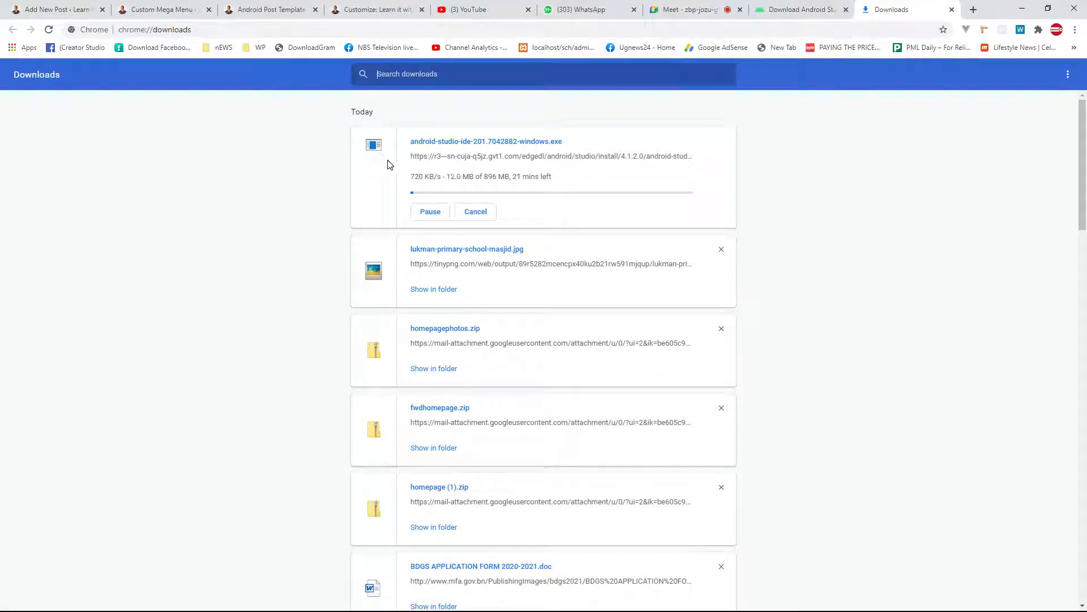
drag(556, 181, 443, 188)
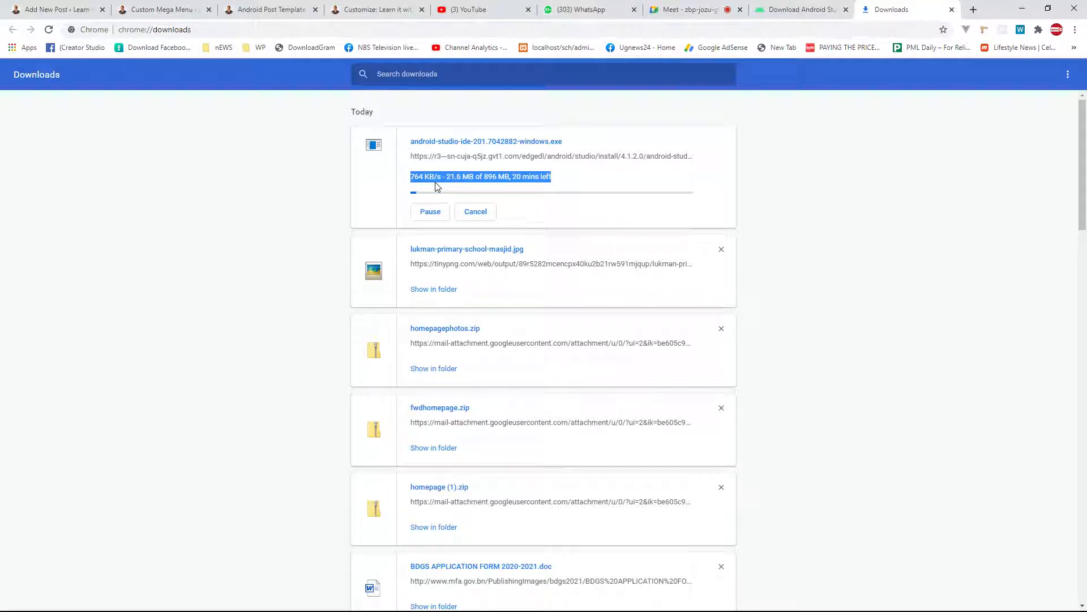
drag(553, 177, 411, 189)
click(504, 178)
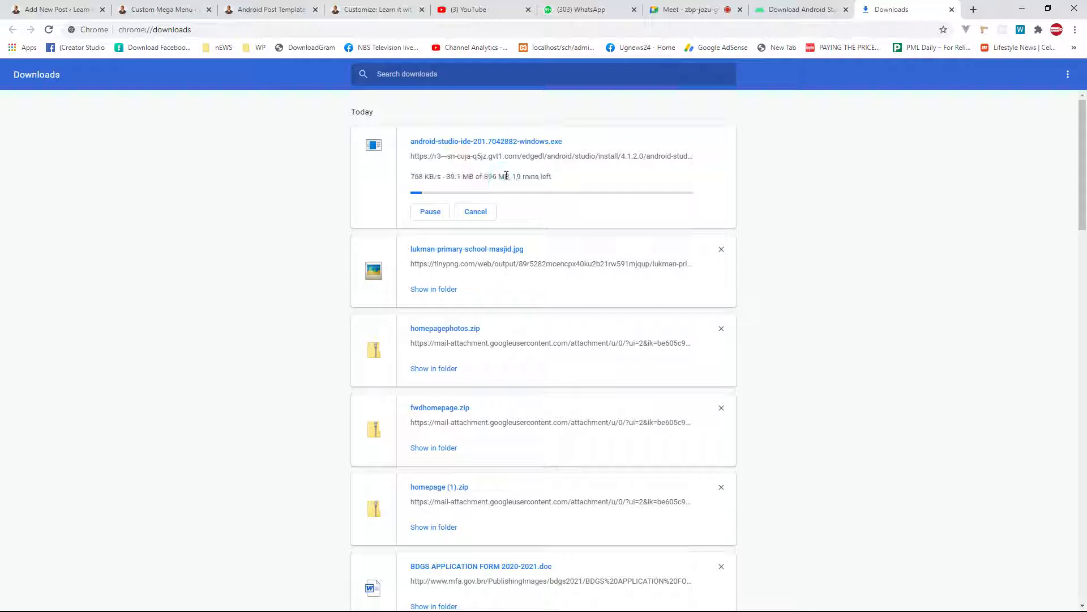
mouse_move(506, 176)
mouse_down()
mouse_move(487, 176)
mouse_move(510, 178)
mouse_up()
Search the web for "fdm" and view the Android and Windows download pages on the Free Download Manager site
key(super)
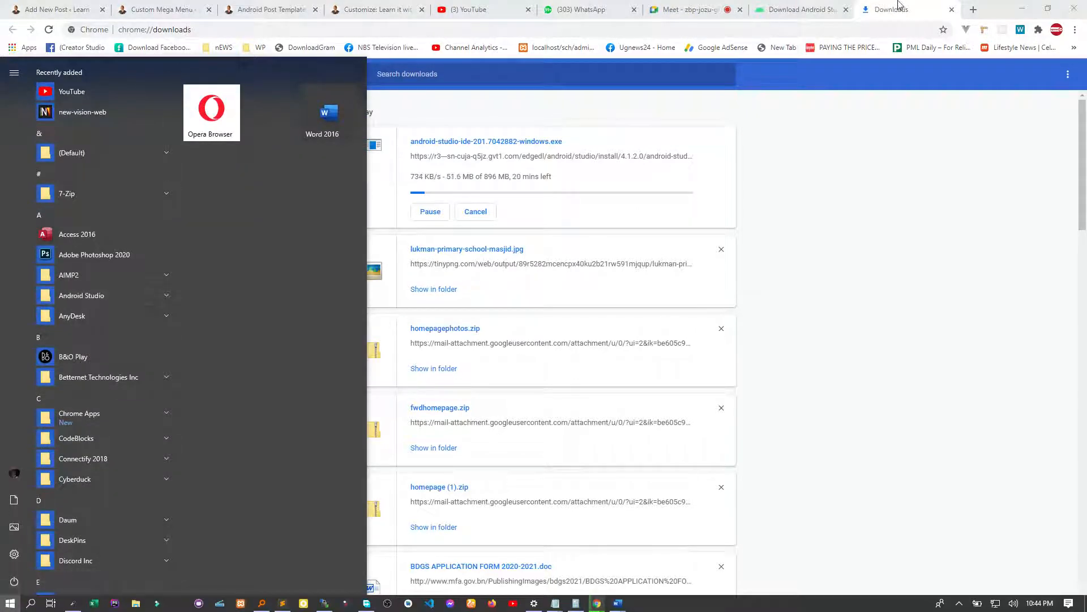
click(777, 6)
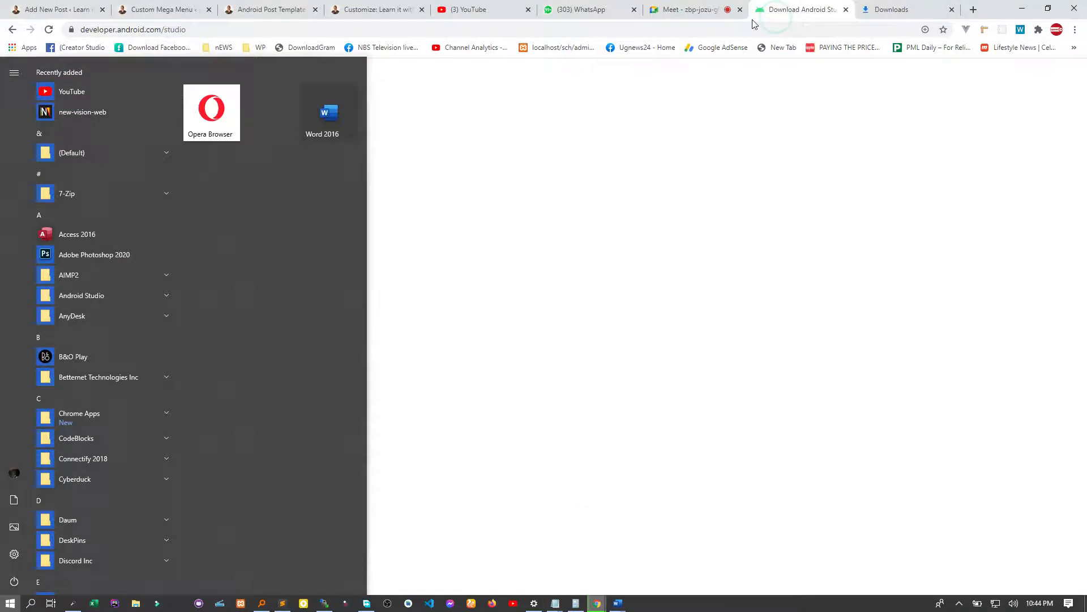
click(740, 26)
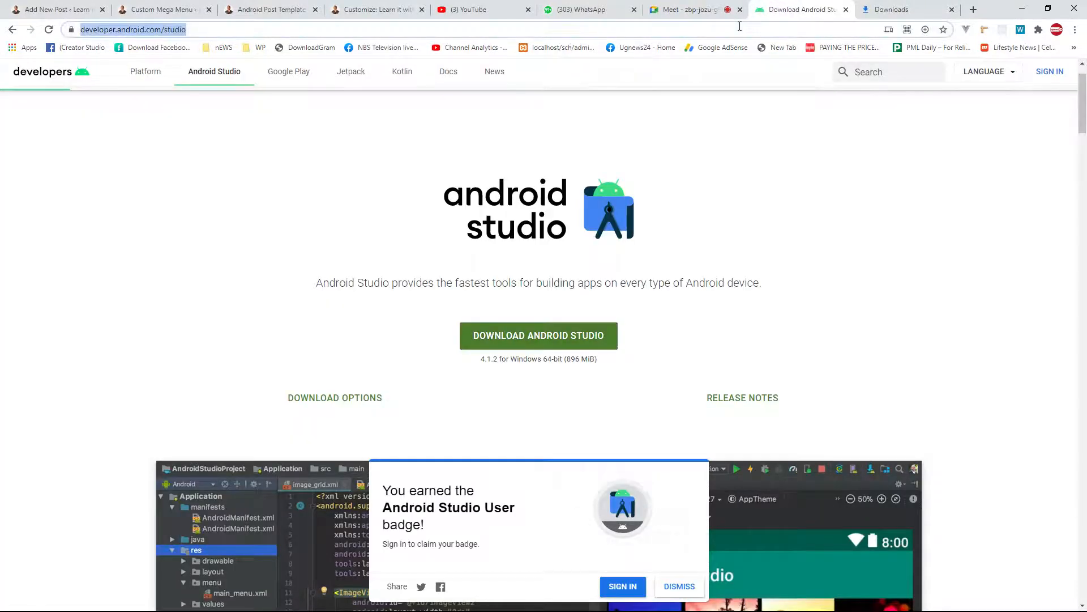
text(fdm)
key(Return)
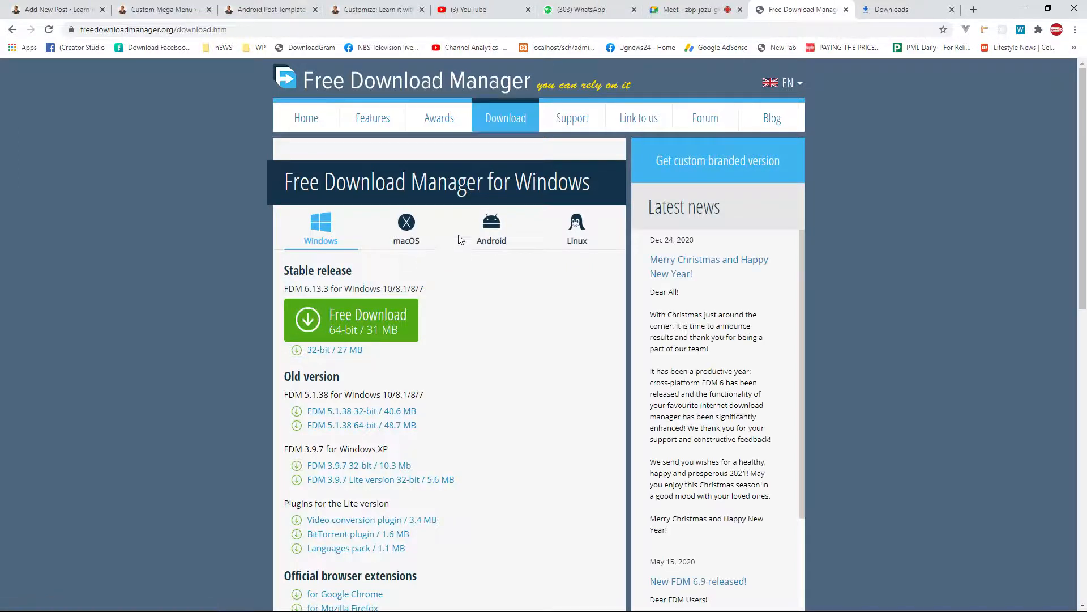
click(473, 243)
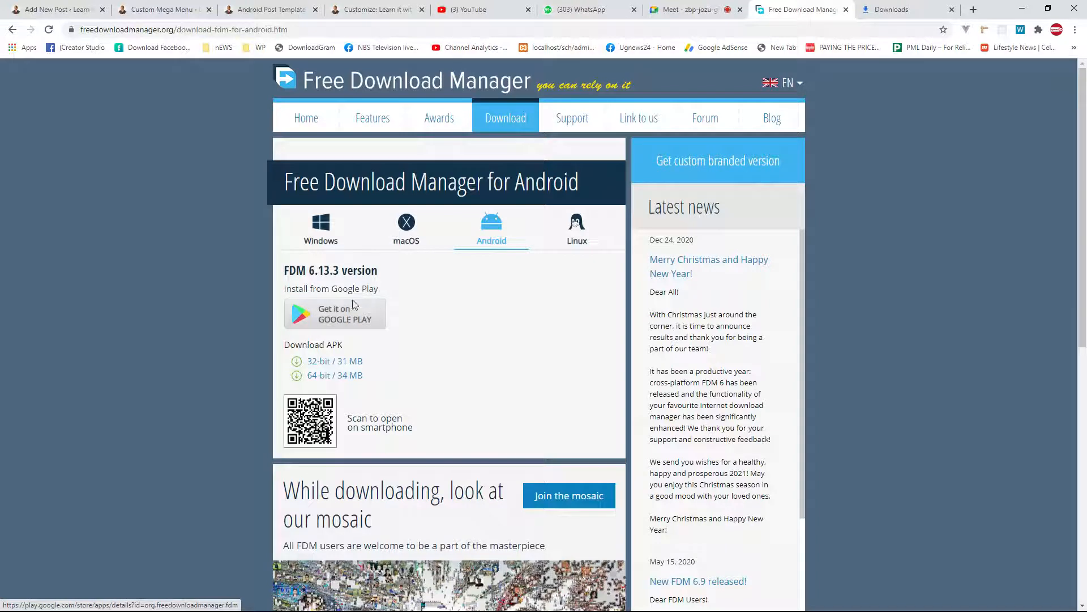
click(332, 249)
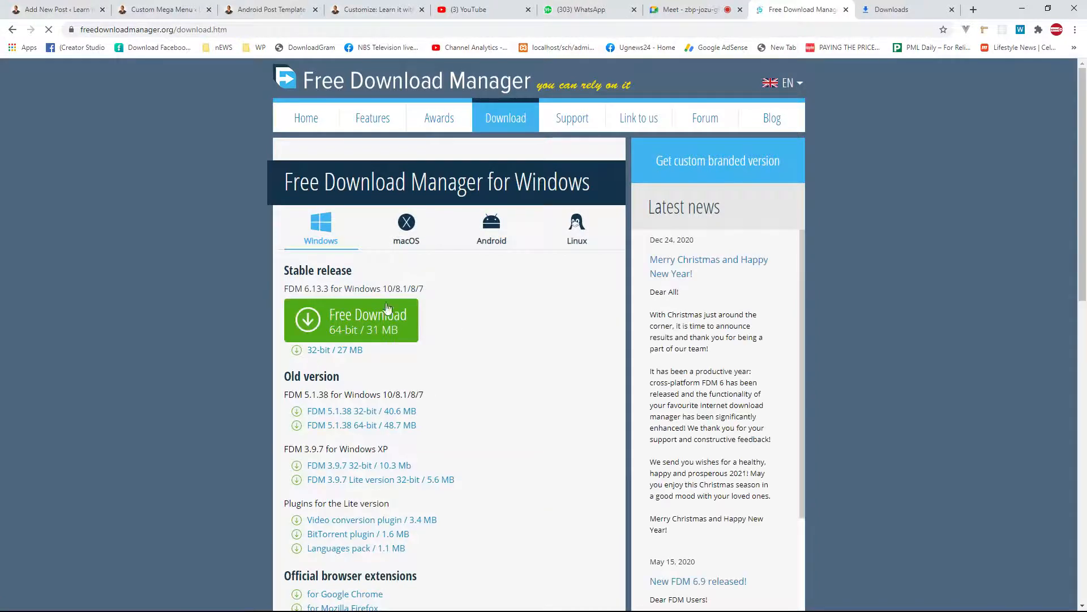
click(878, 6)
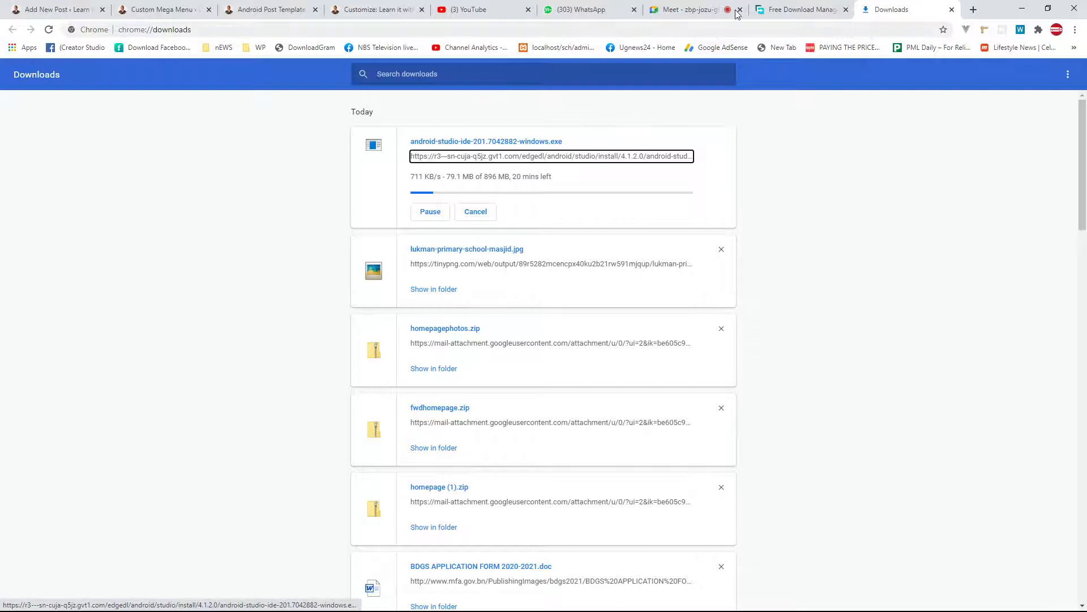
click(769, 16)
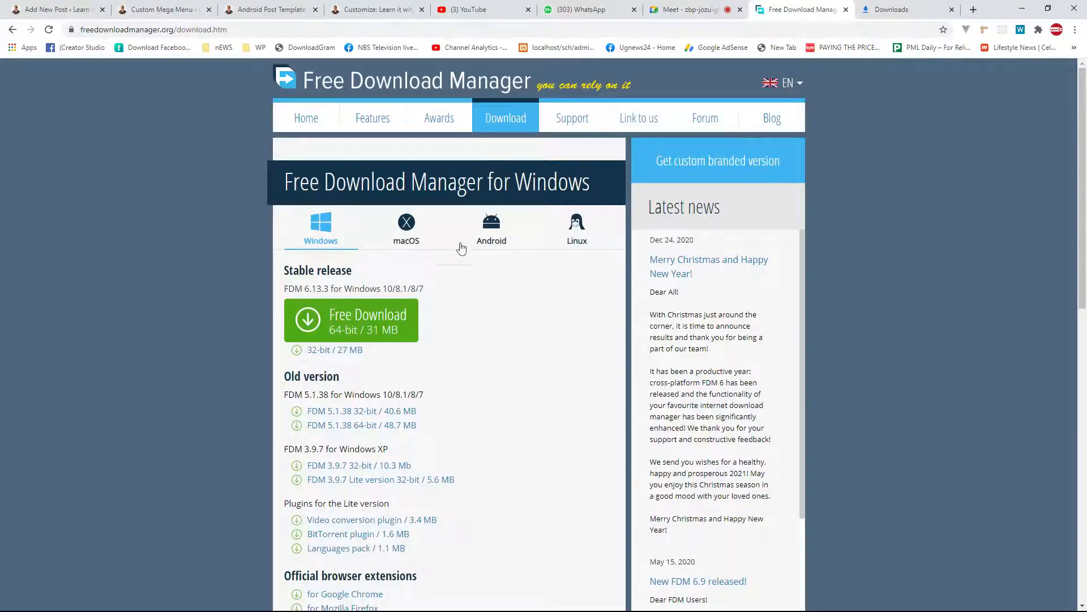
Launch Free Download Manager through a Windows search for "fdm", look over its download list and return to the browser's downloads list
click(892, 10)
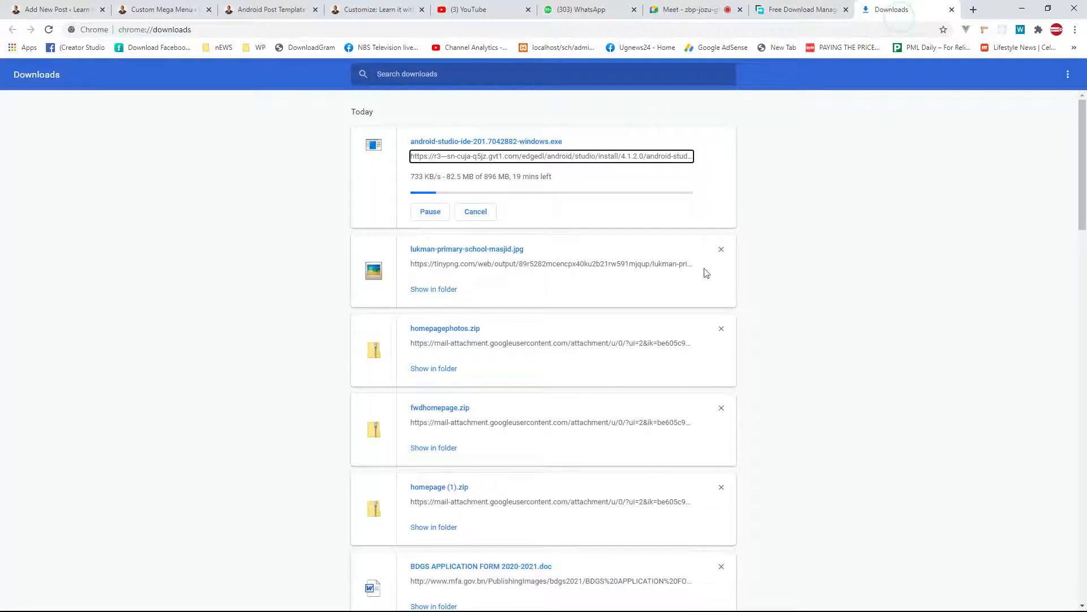
key(super)
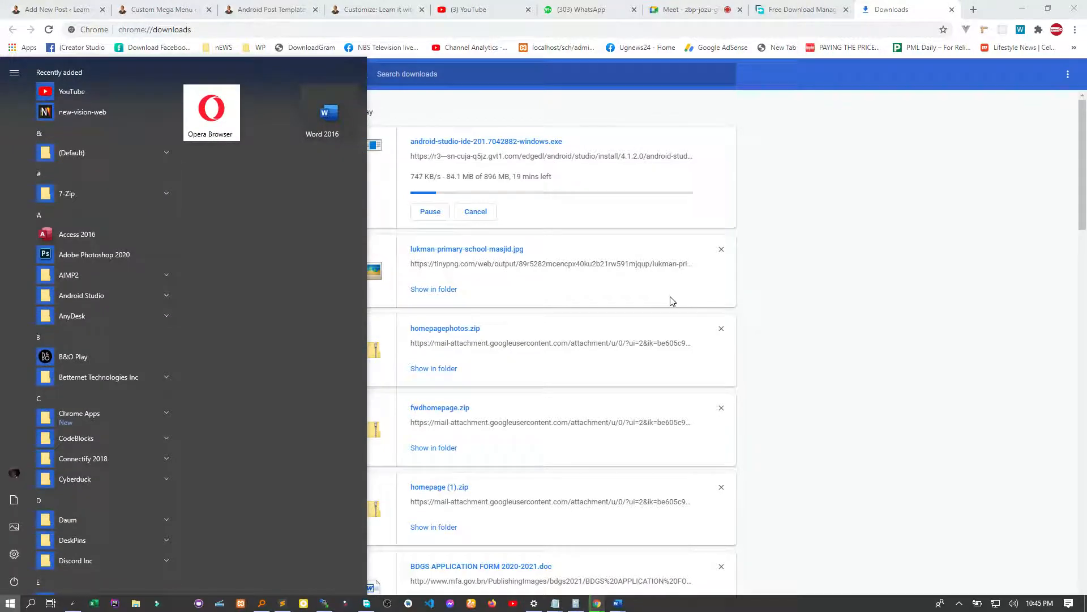
text(fdm)
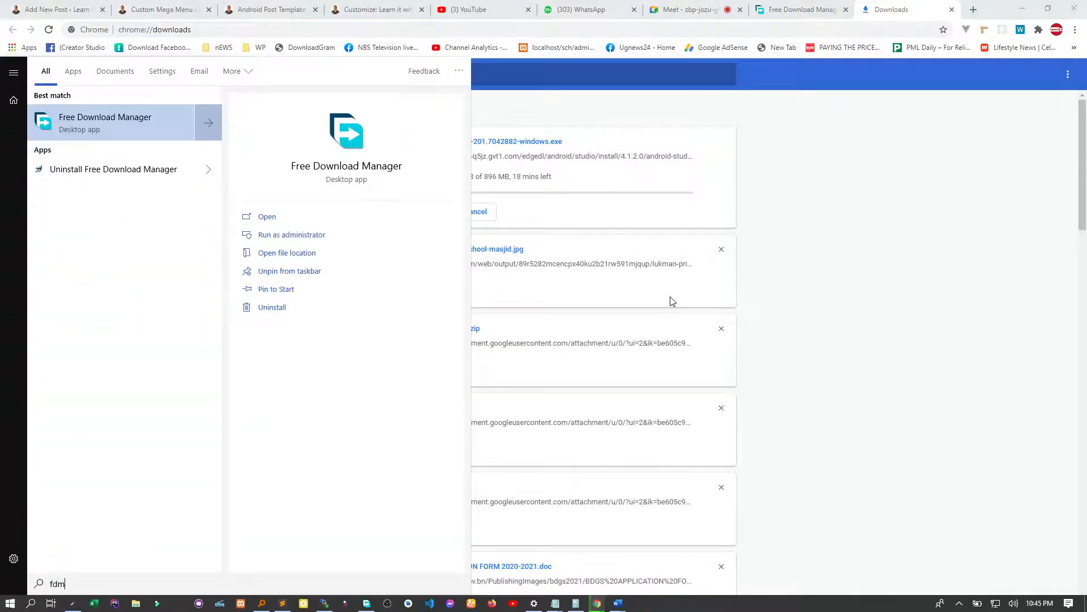
key(Return)
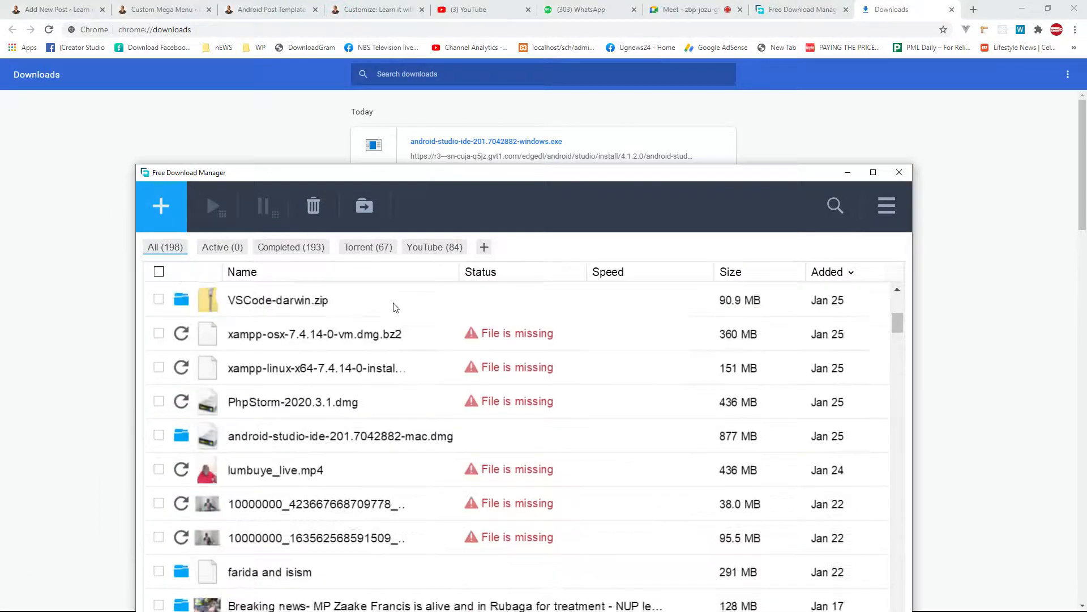
scroll(395, 308, up, 5)
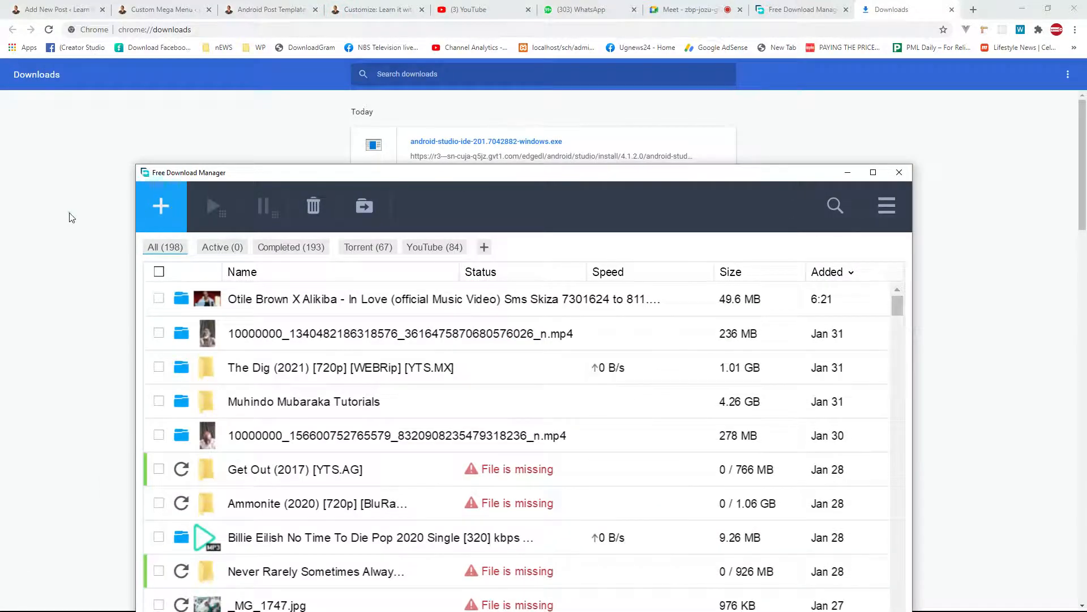
click(72, 217)
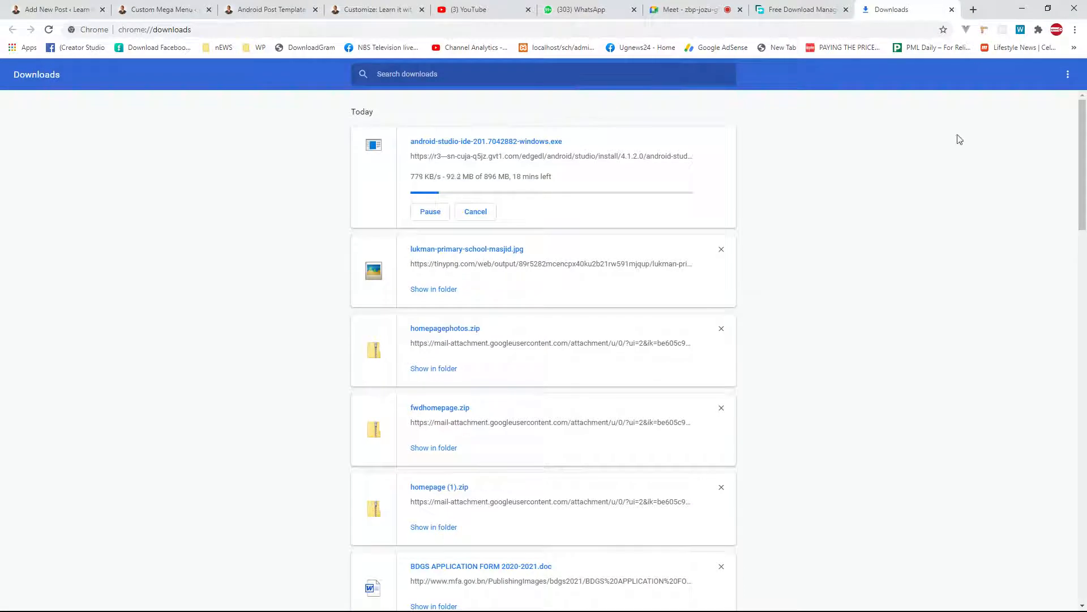
Copy the link address of the Android Studio installer from the browser's downloads list
right_click(453, 158)
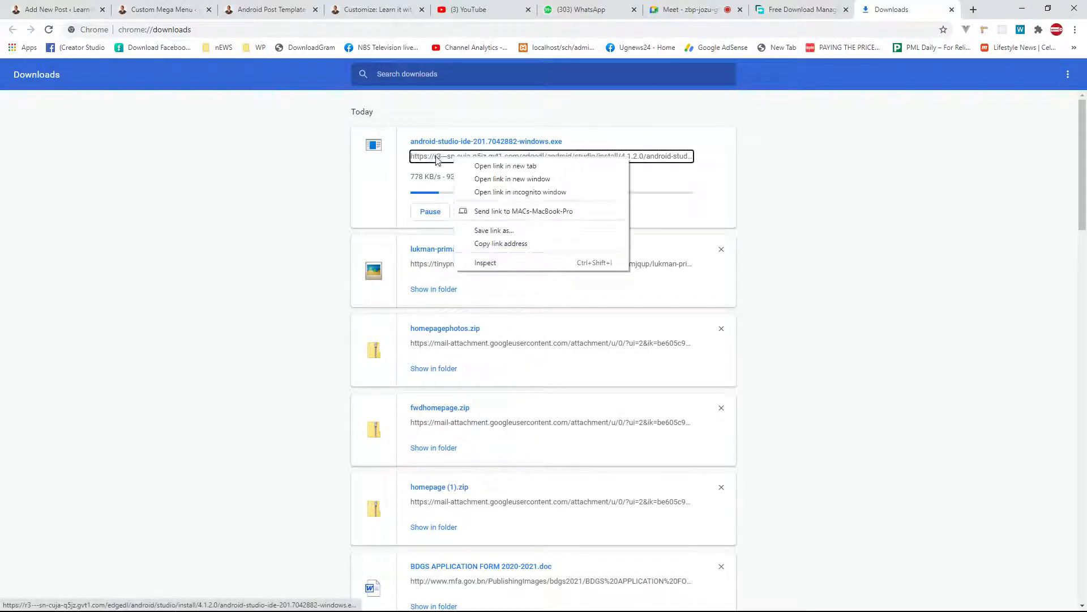
click(501, 244)
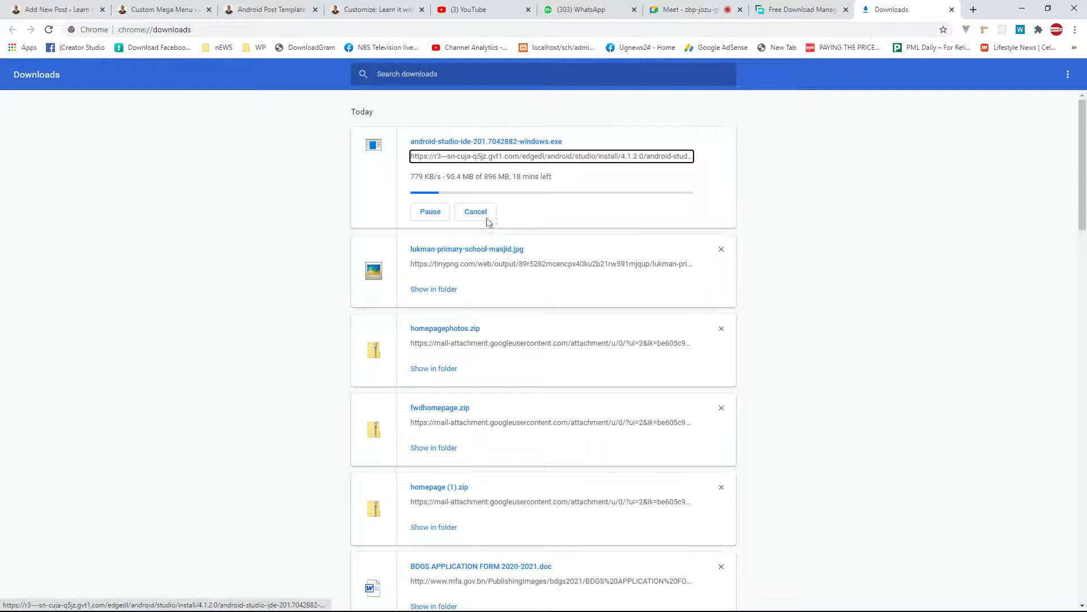
right_click(469, 163)
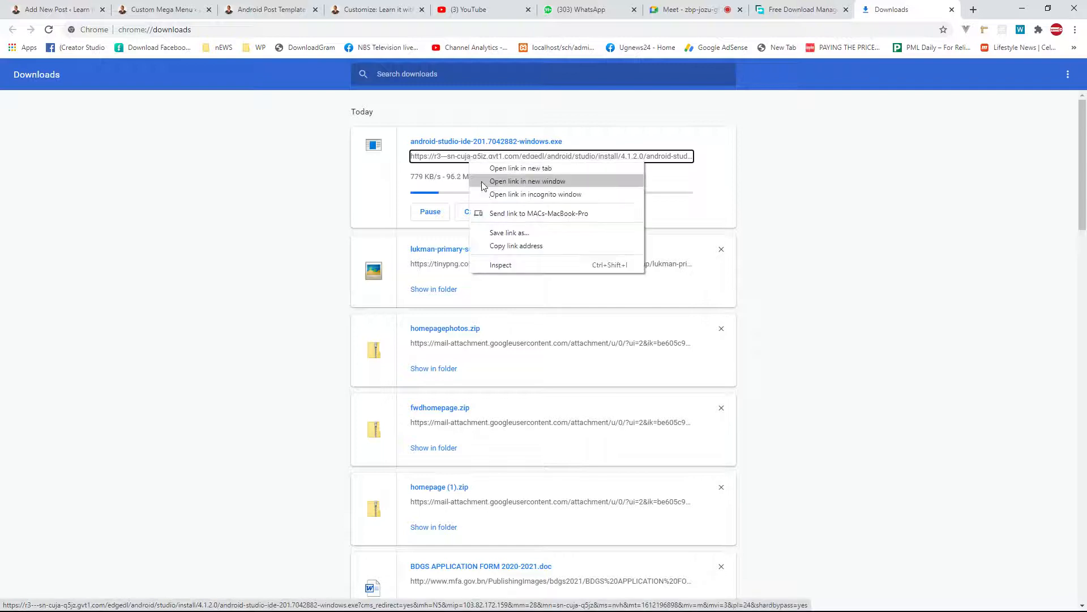
click(505, 245)
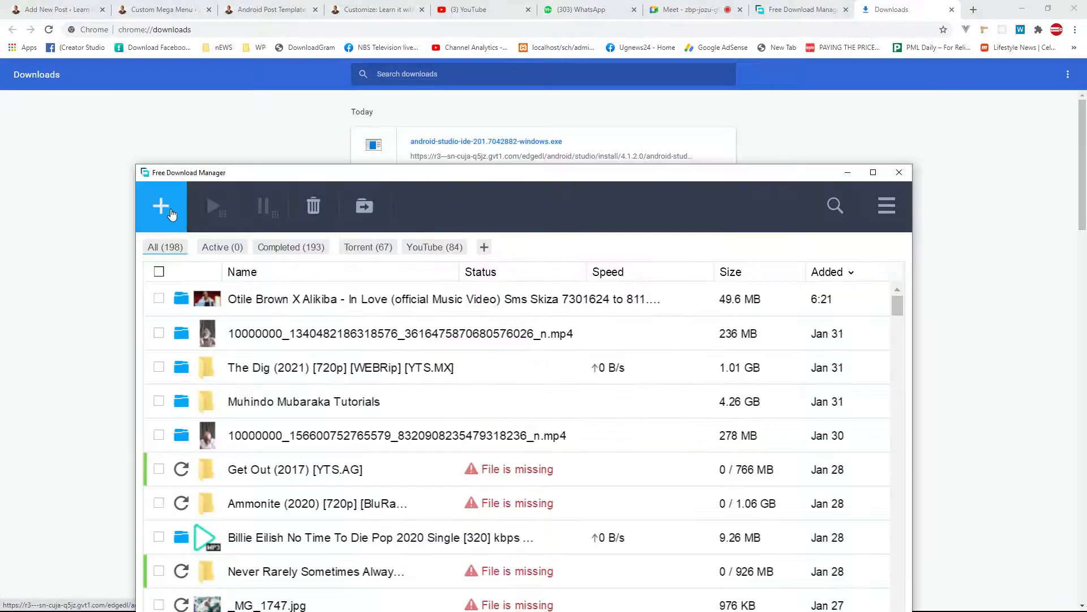
Switch to Free Download Manager, add the copied link and start downloading android-studio-ide-201.7042882-windows.exe to the Desktop
click(161, 207)
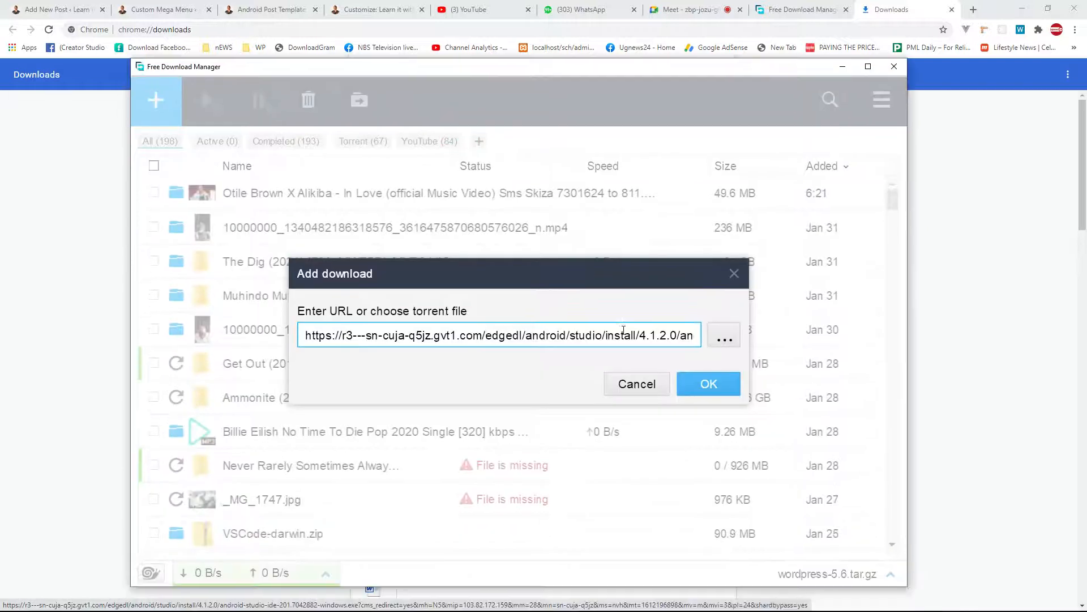
click(707, 384)
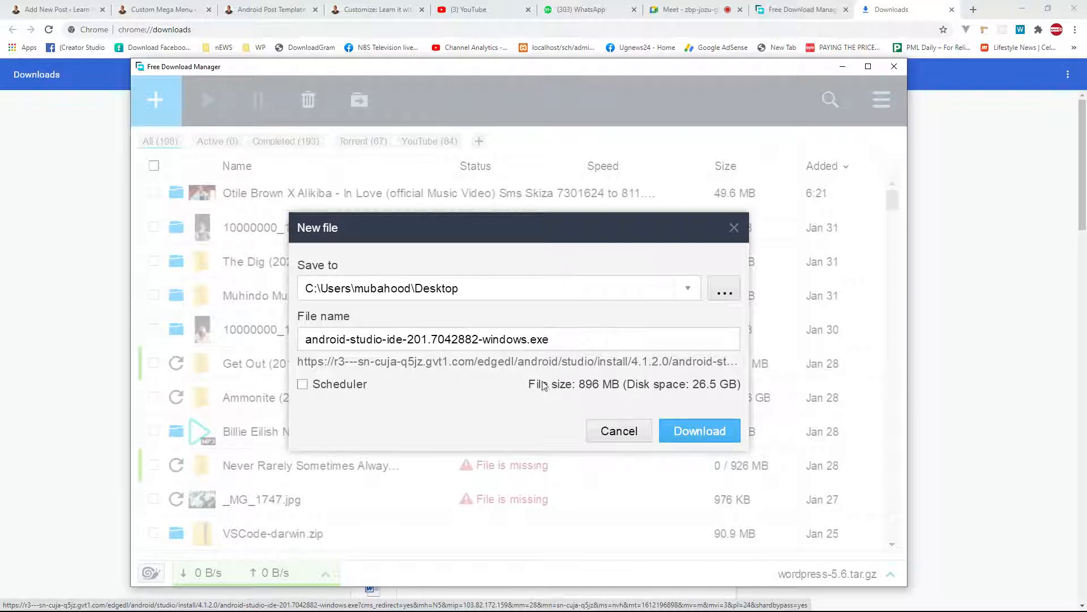
click(702, 430)
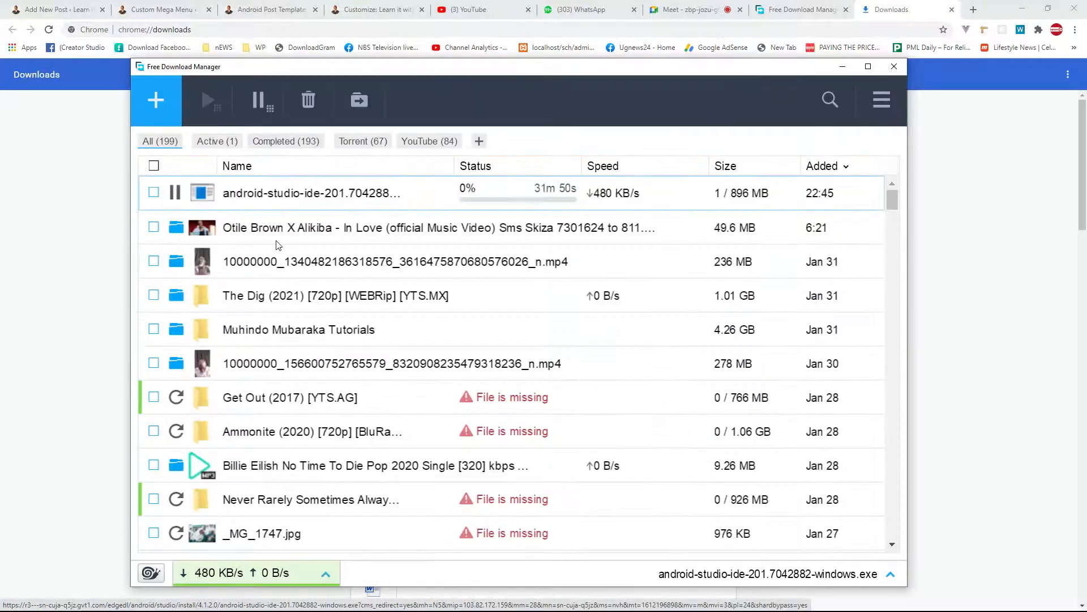
Reposition the Free Download Manager window to compare its installer download speed and remaining time with the browser's
drag(543, 67, 546, 378)
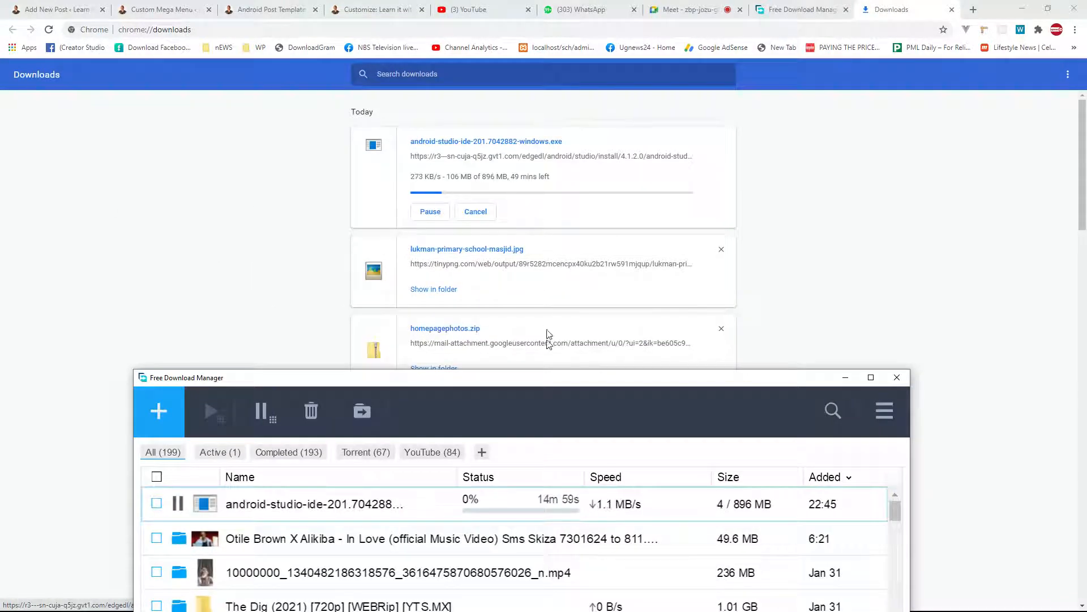
drag(556, 379, 528, 189)
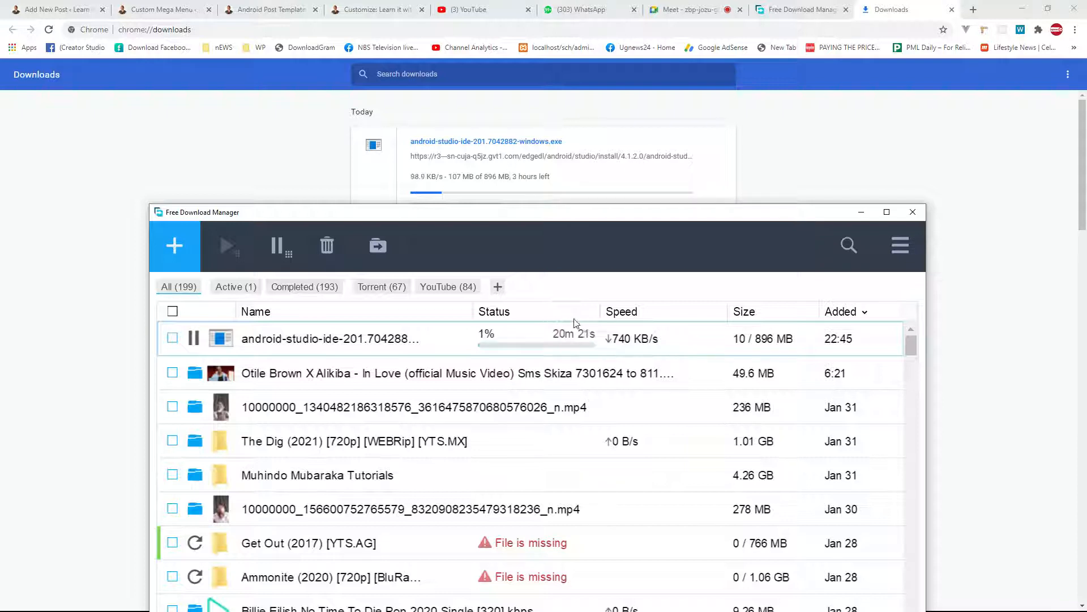
mouse_move(613, 348)
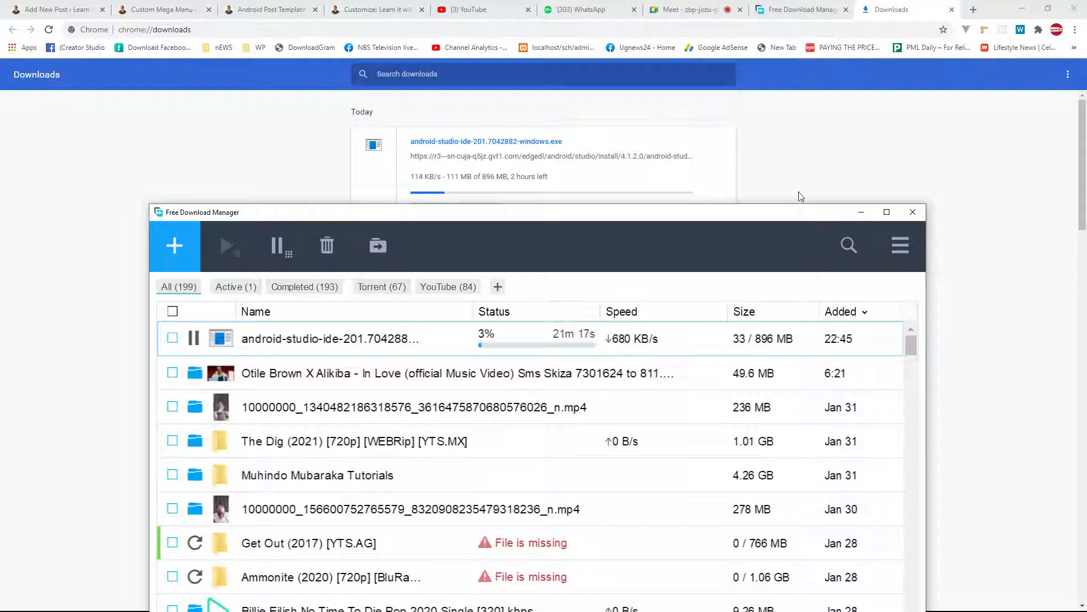
Cancel the Android Studio installer download in the browser and return to Free Download Manager
click(810, 176)
click(481, 213)
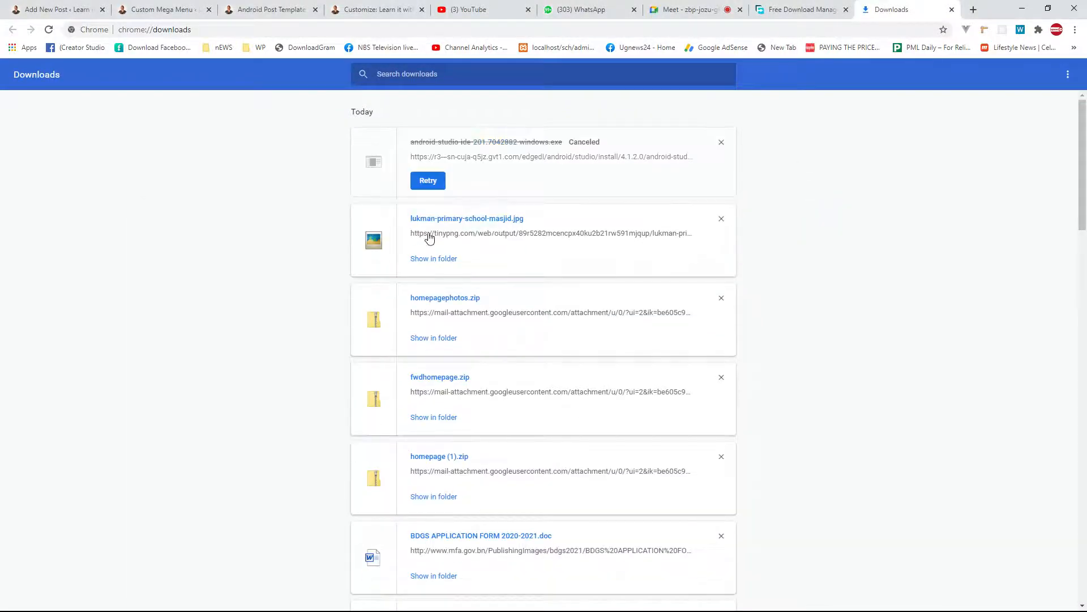
key(alt+Tab)
click(397, 207)
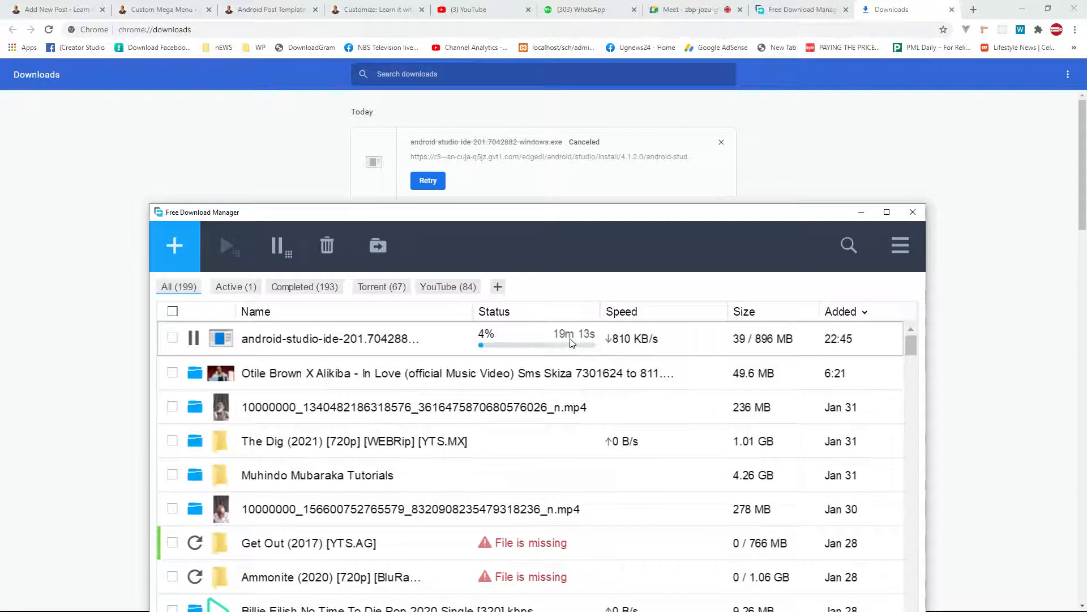
Pause the Android Studio download in Free Download Manager, delete it from the list and return to the browser
click(194, 338)
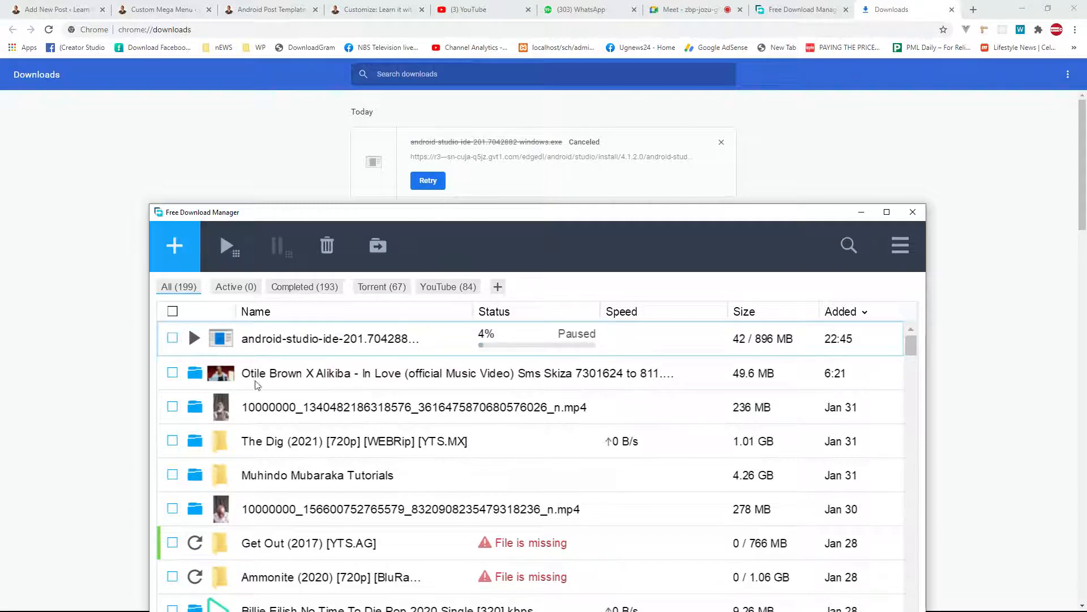
click(174, 340)
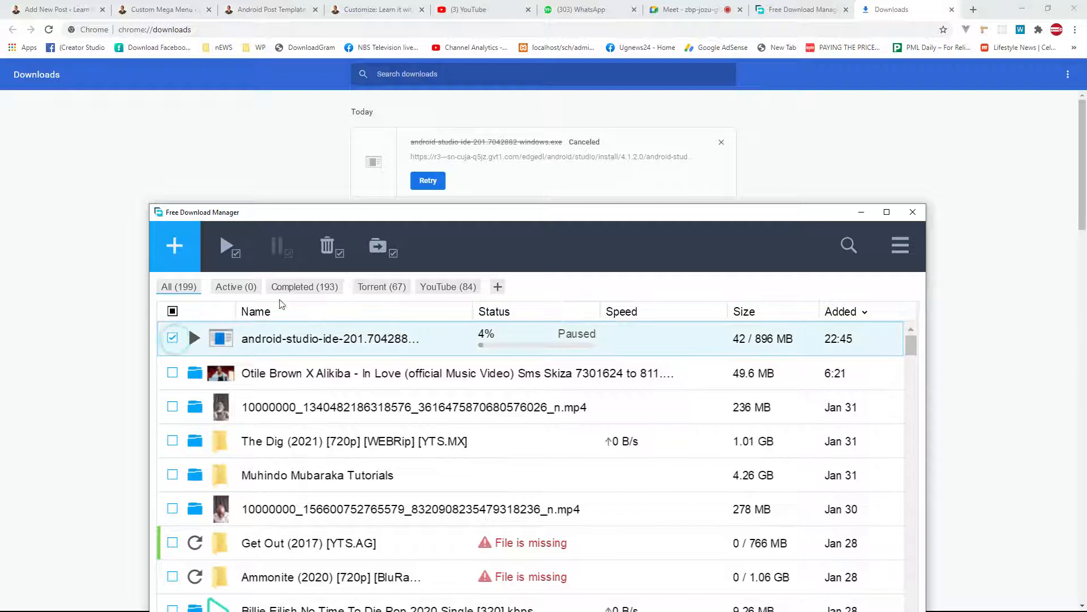
click(327, 245)
click(728, 527)
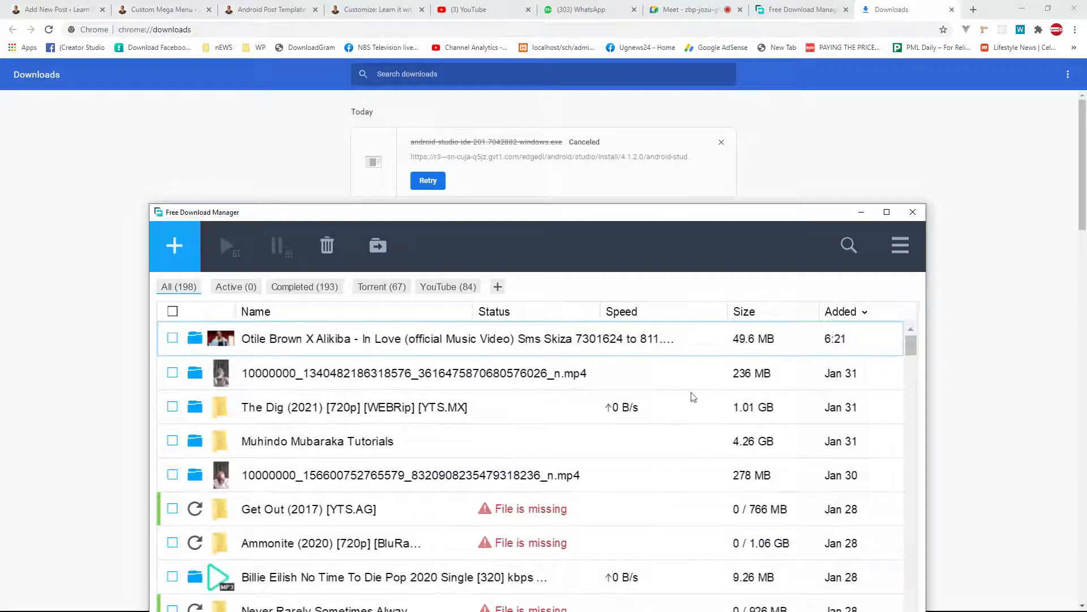
click(945, 136)
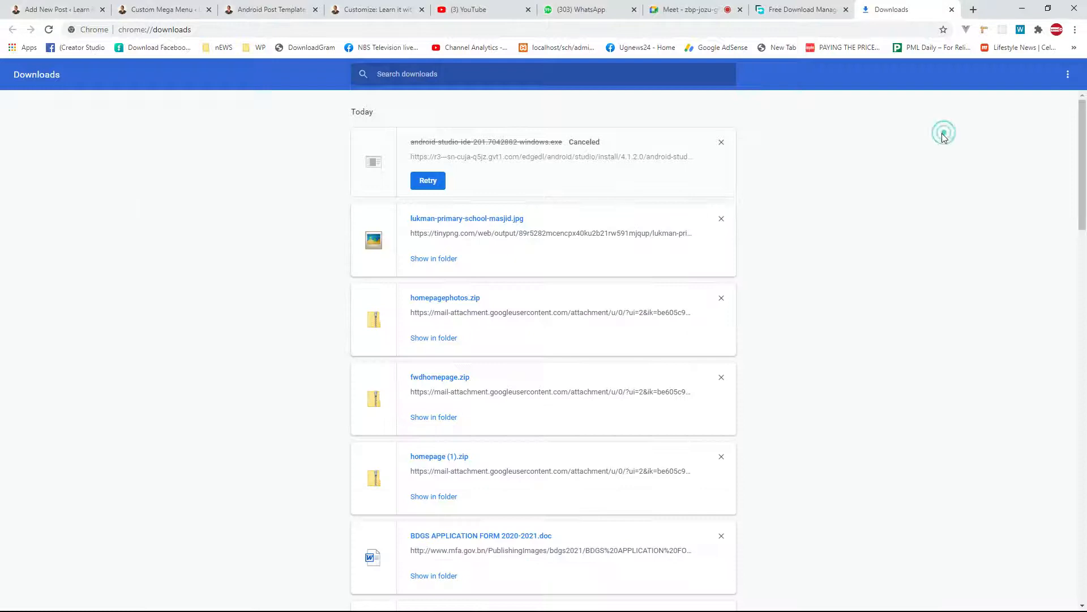
Search YouTube for "instal android 2020"
click(467, 10)
scroll(727, 304, up, 5)
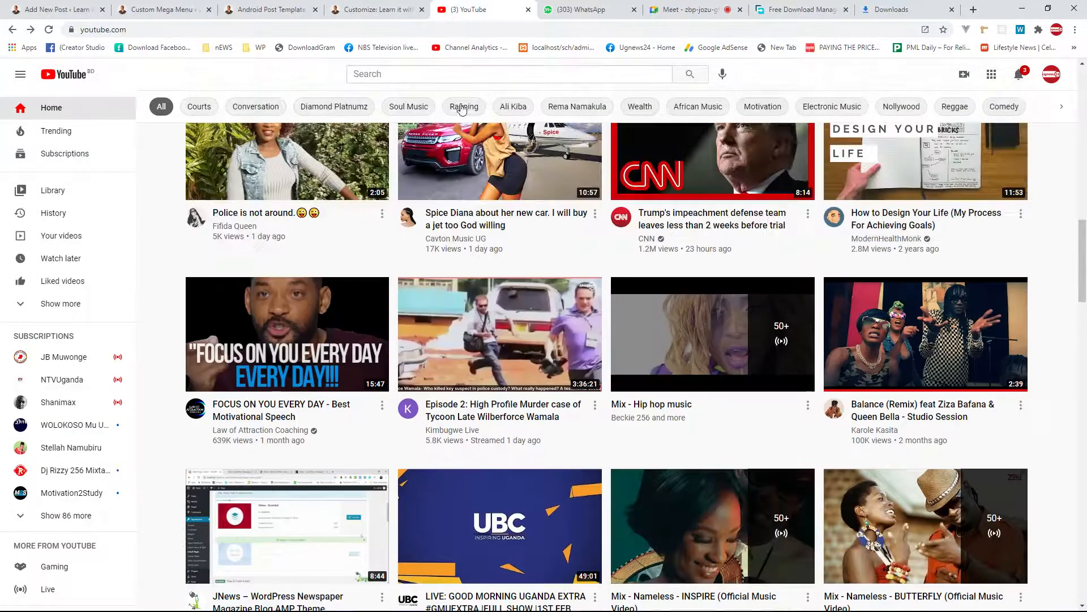
text(/)
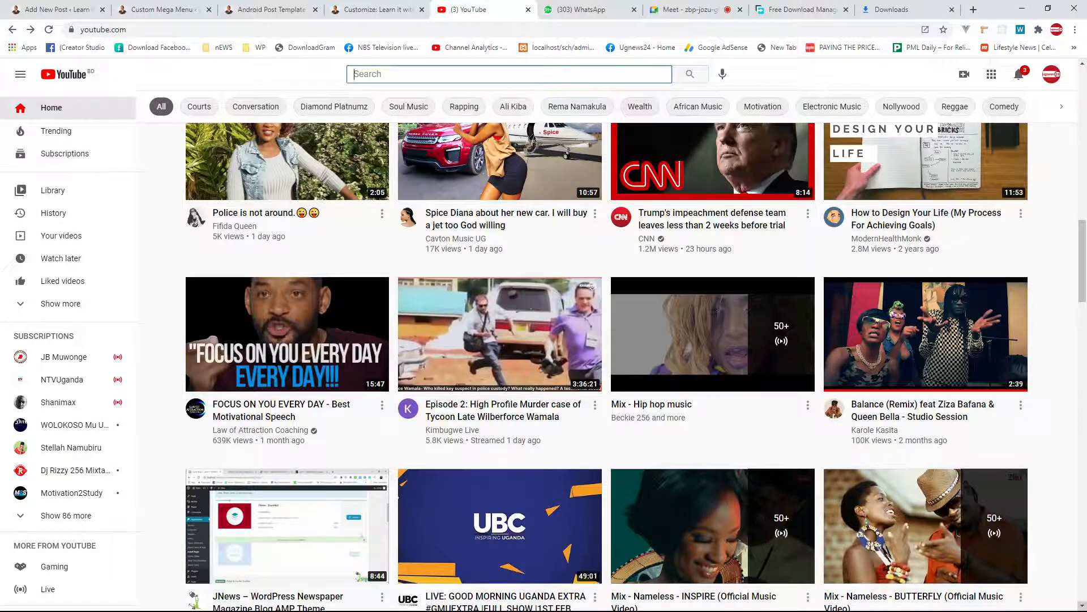
text(instal)
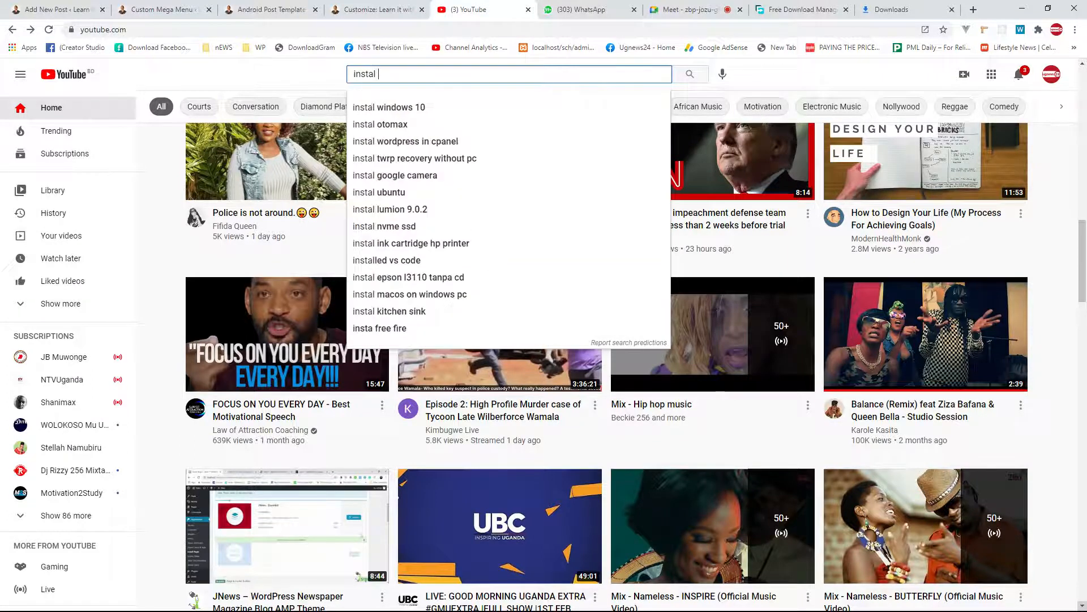
text( android)
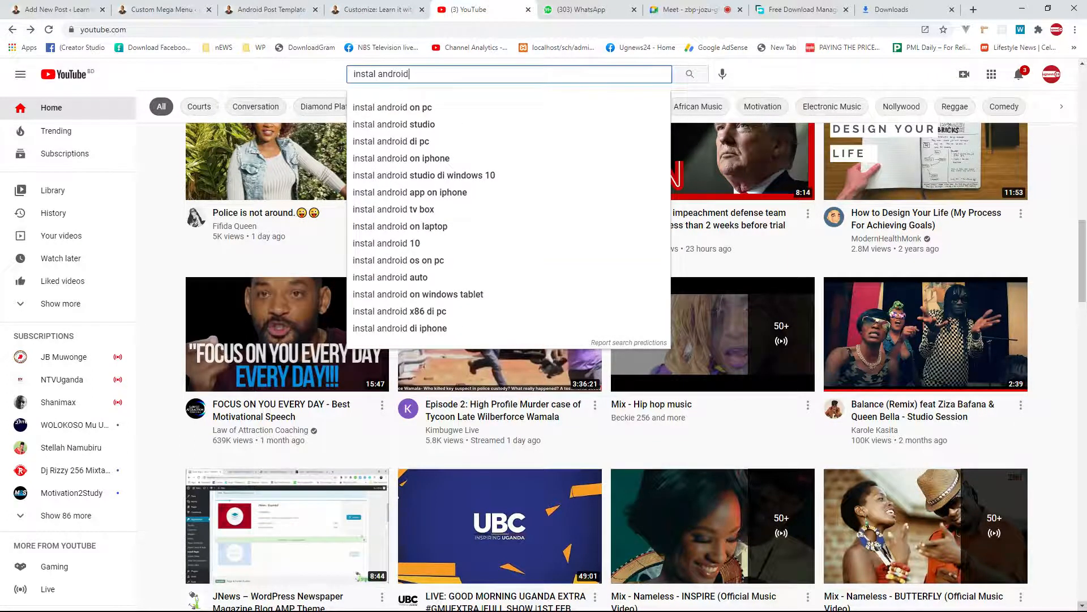
key(Down)
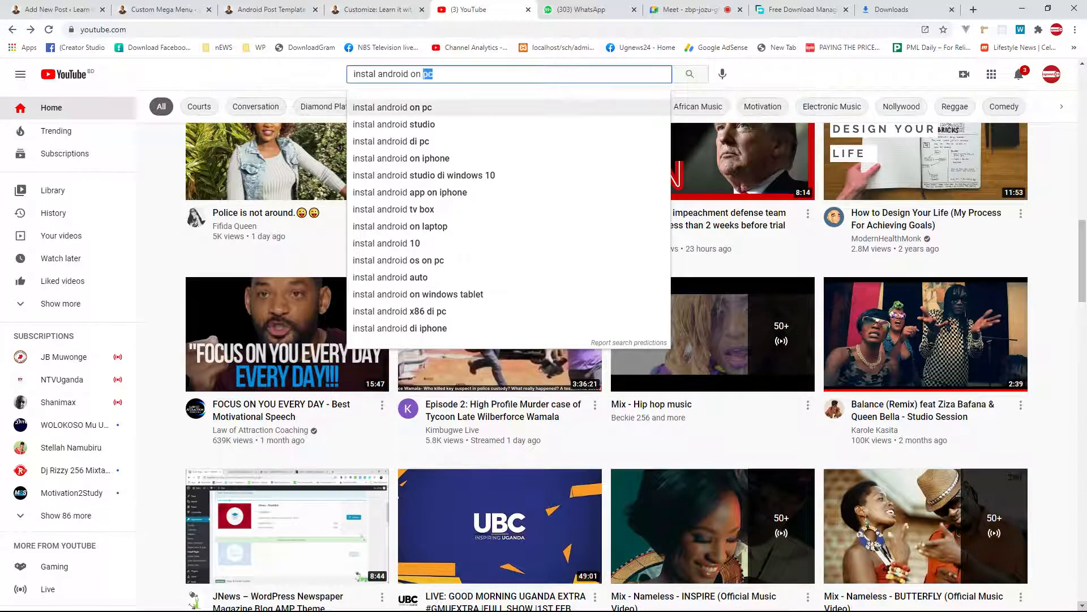
text(2020)
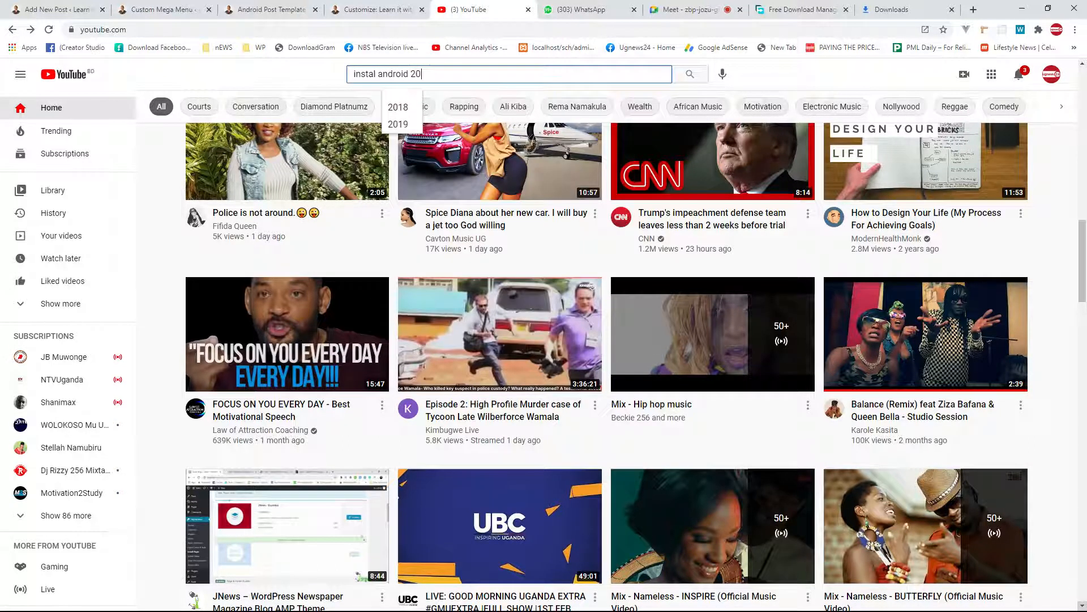
key(Return)
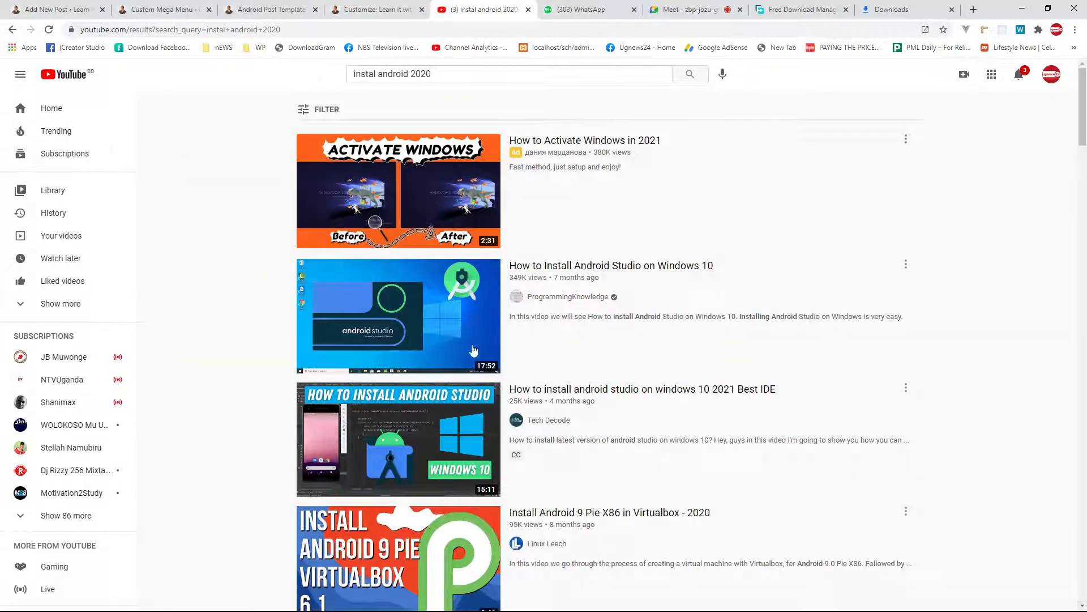
Open the video "How to Install Android Studio on Windows 10", show it in full screen and get past its ads
mouse_move(450, 342)
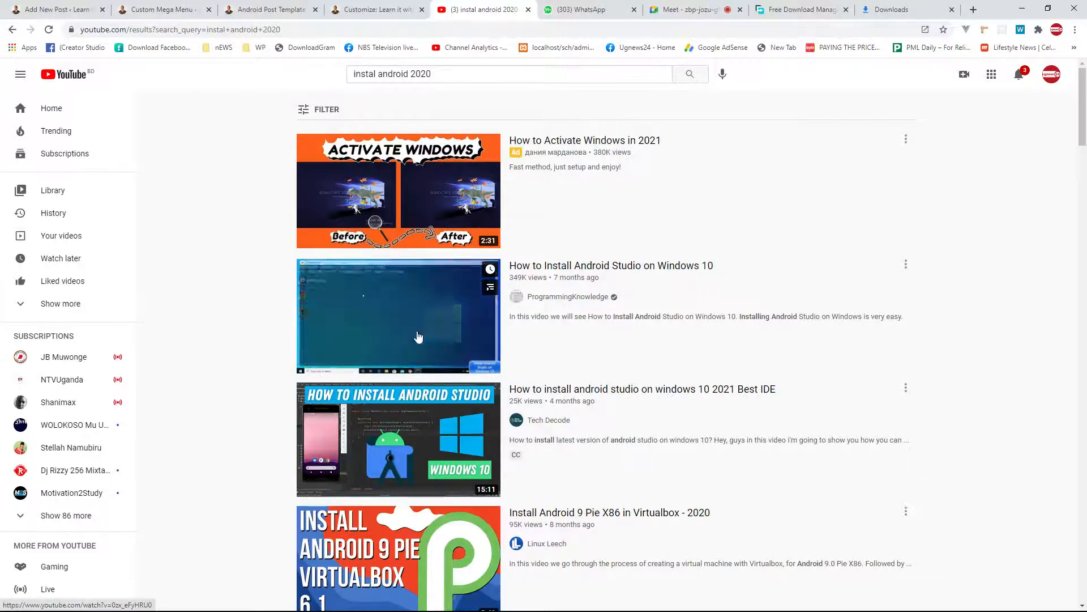
click(418, 336)
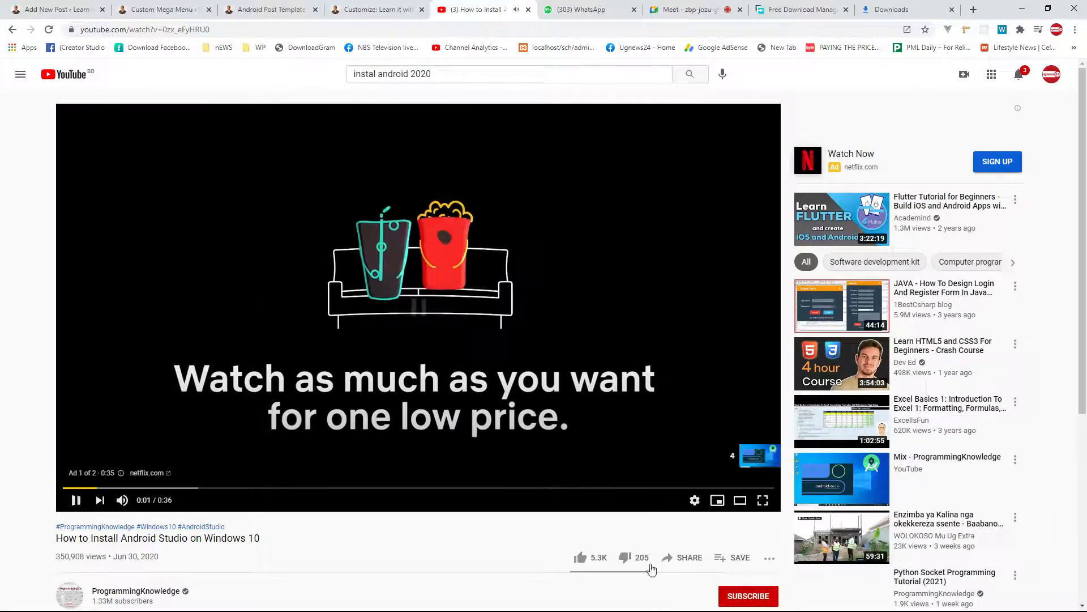
click(738, 454)
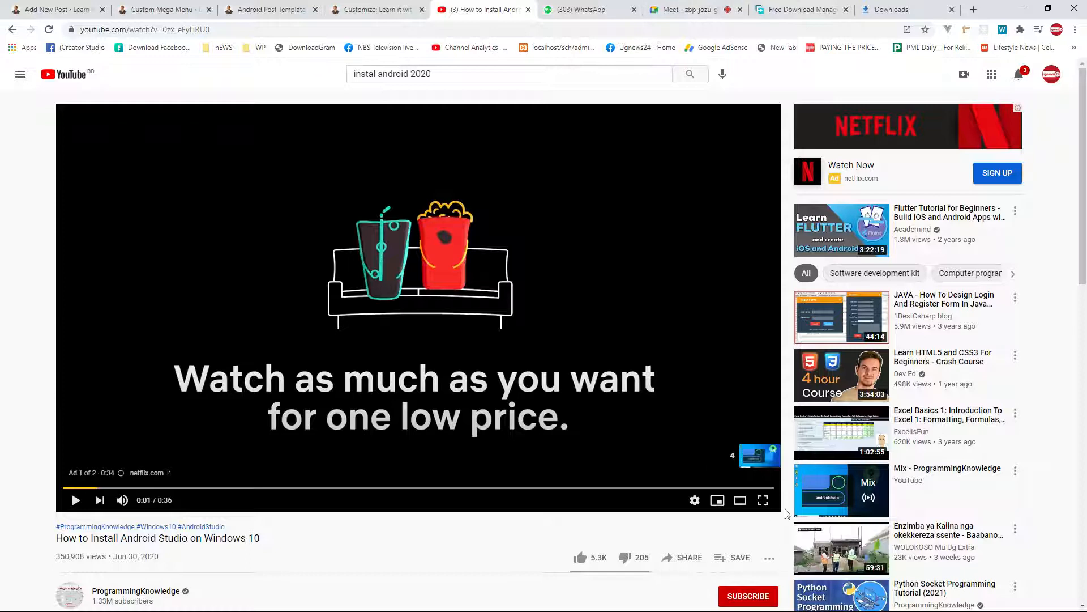
click(763, 500)
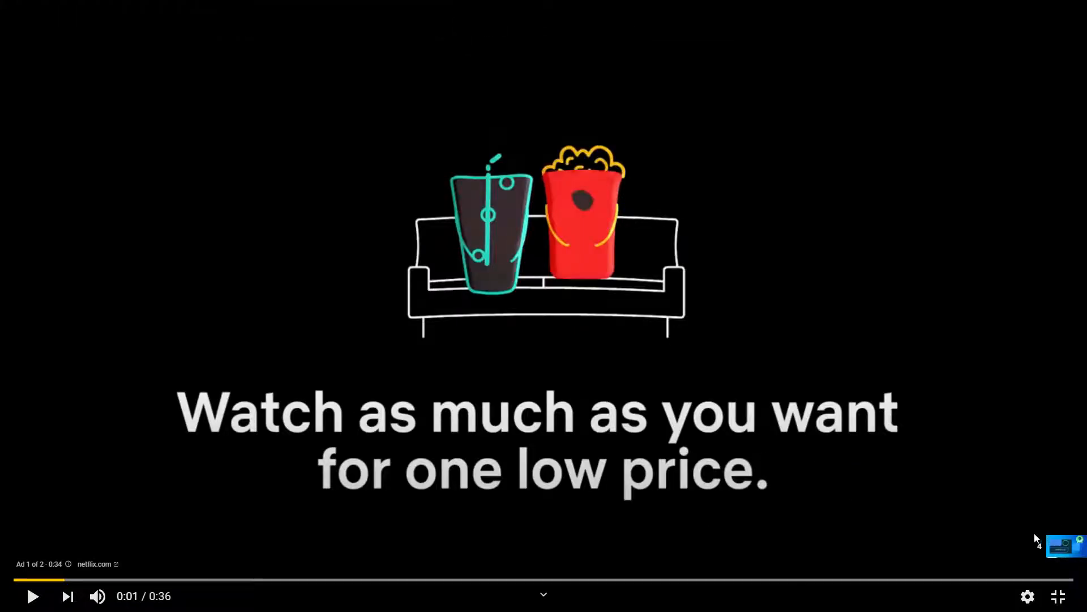
click(1035, 538)
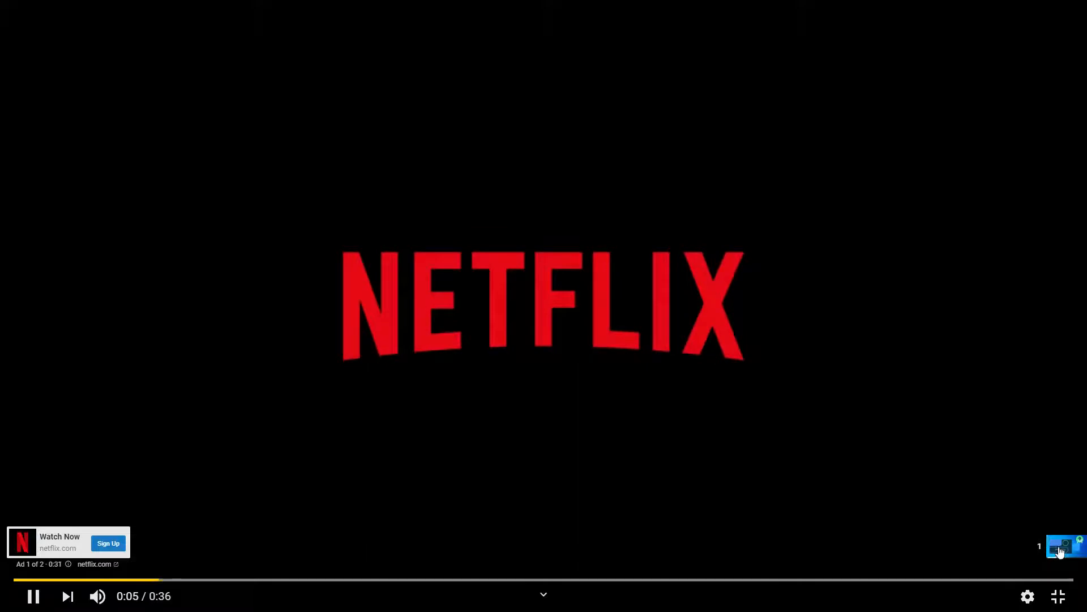
click(1057, 546)
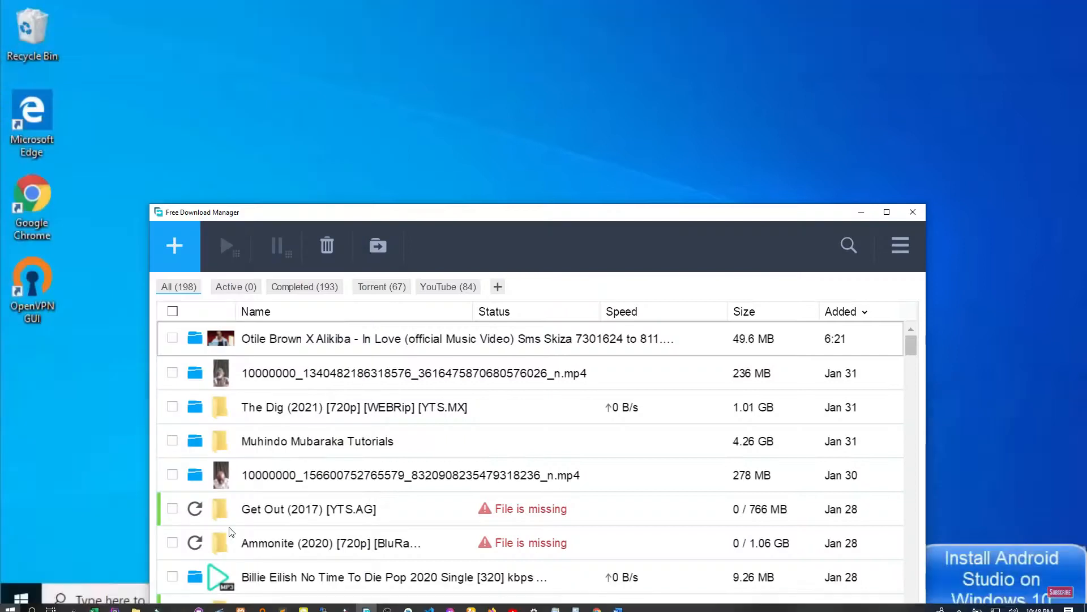
Return to the full-screen video, resume playback and check its playback settings
click(154, 522)
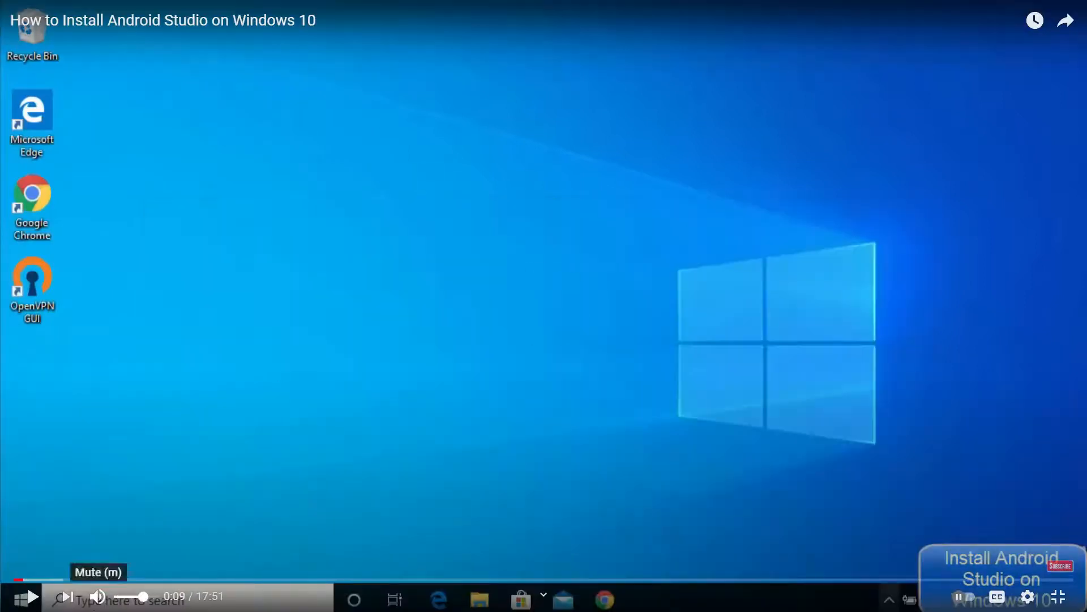
click(518, 284)
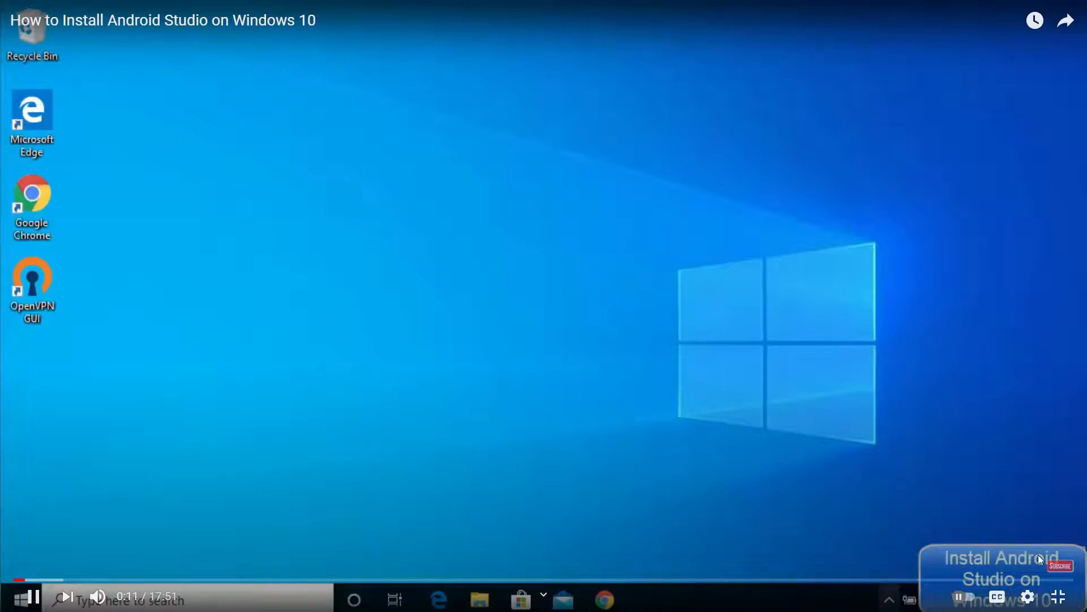
click(1026, 598)
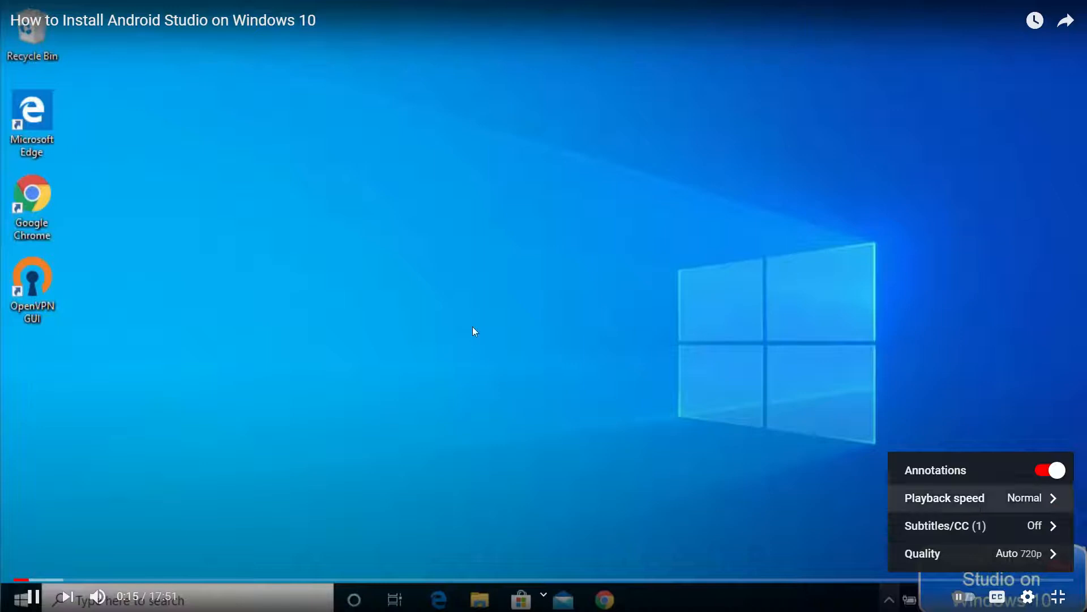
click(442, 307)
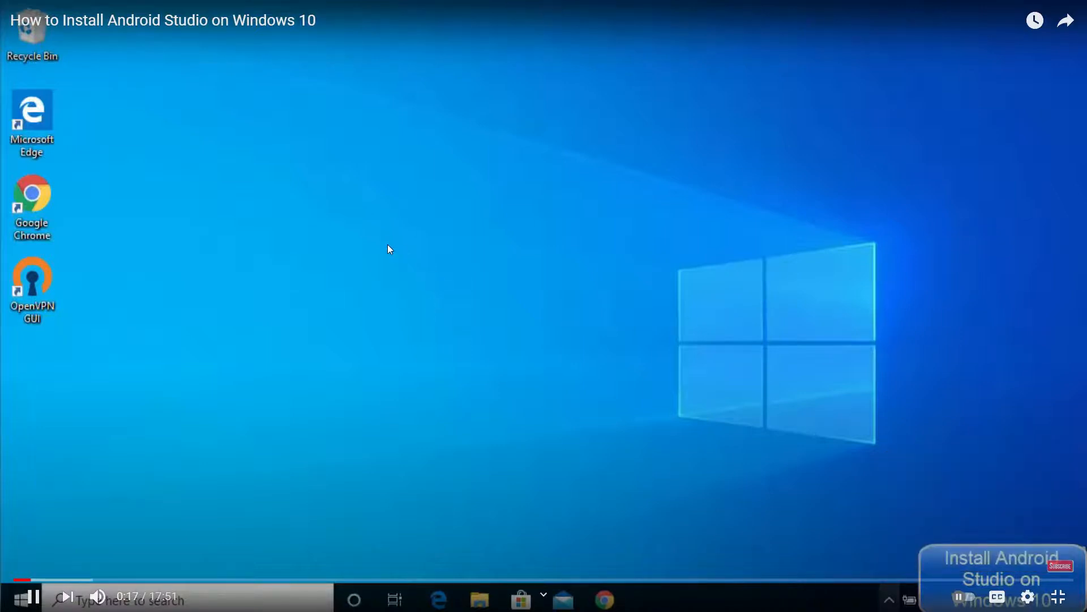
Leave the full-screen view, copy the tutorial video's address and open it in PotPlayer
key(Escape)
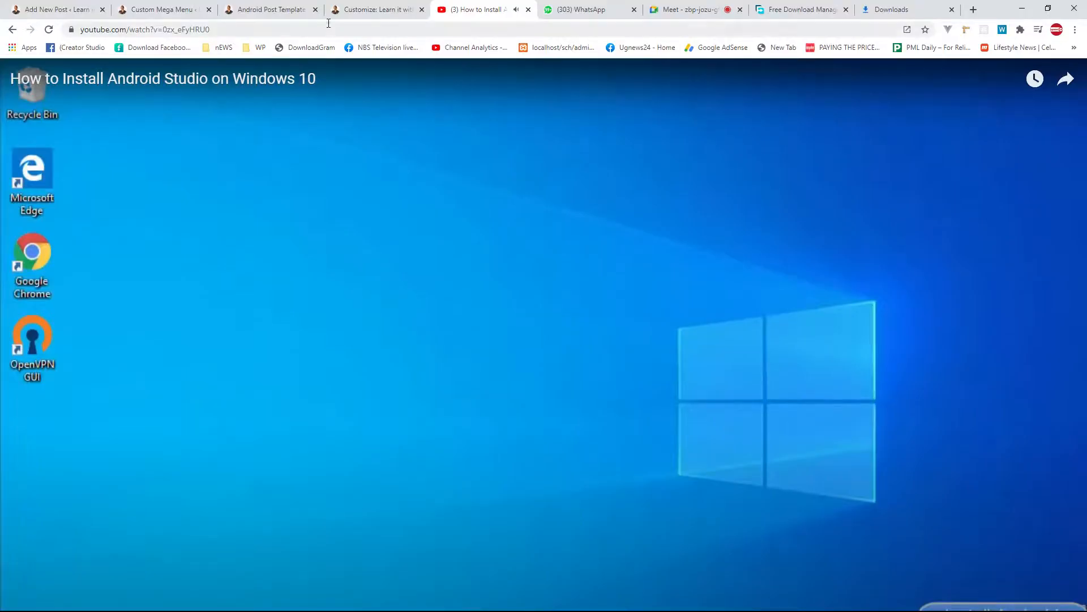
click(328, 23)
key(super)
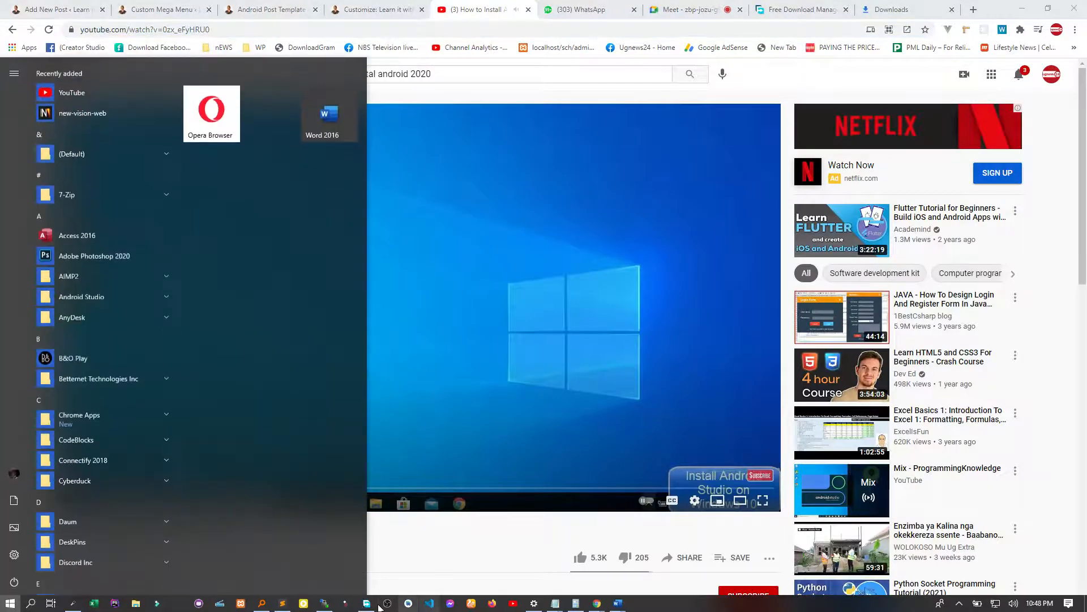
click(300, 607)
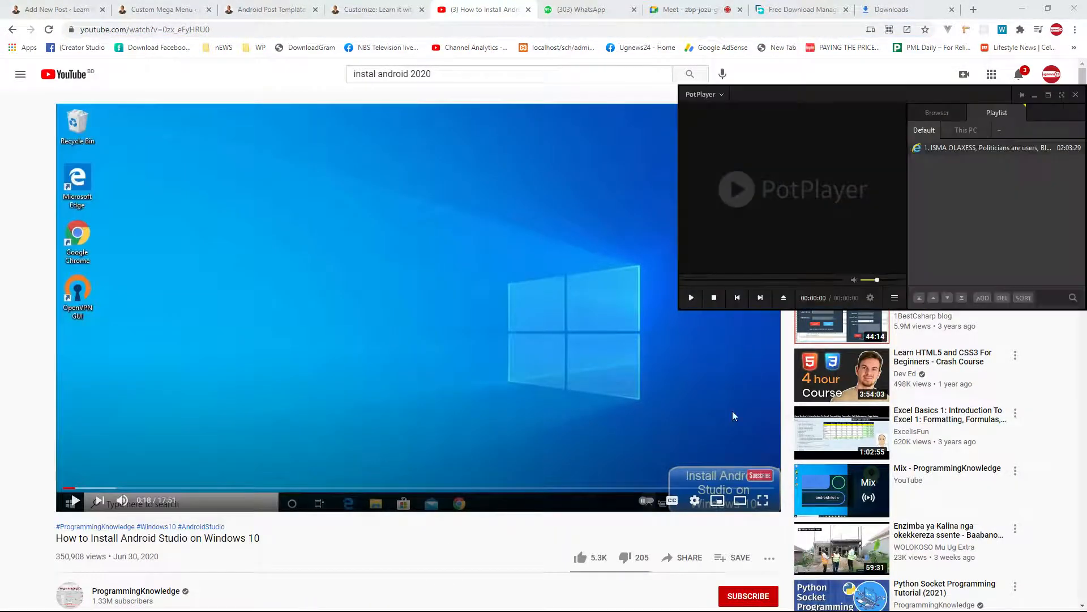
key(ctrl+v)
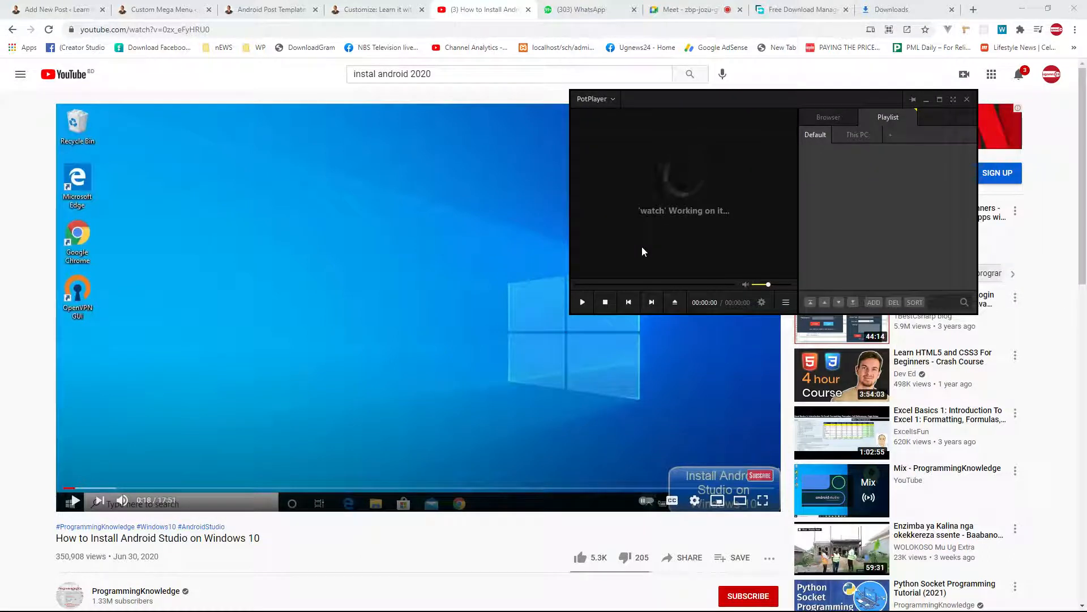
scroll(654, 224, up, 1)
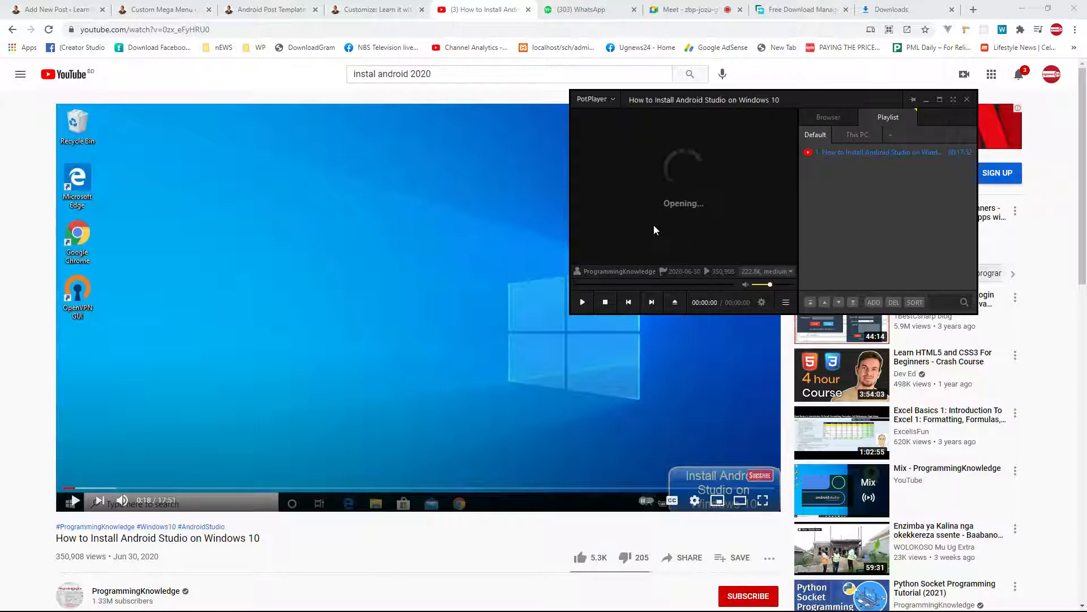
Raise PotPlayer's volume to 100% and show the Android Studio installation video in full screen
click(765, 271)
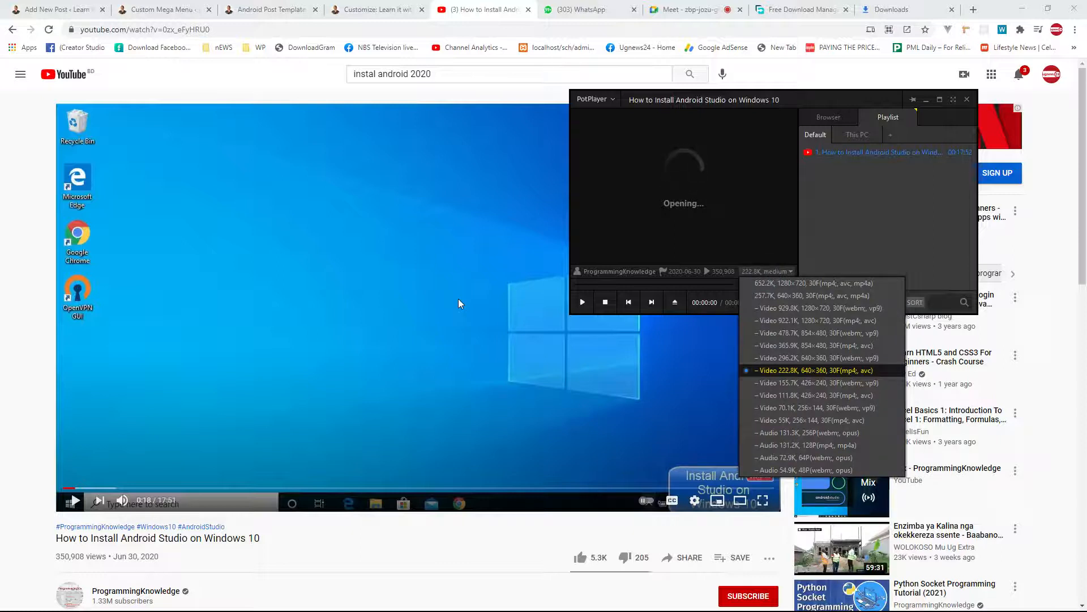
scroll(727, 239, down, 2)
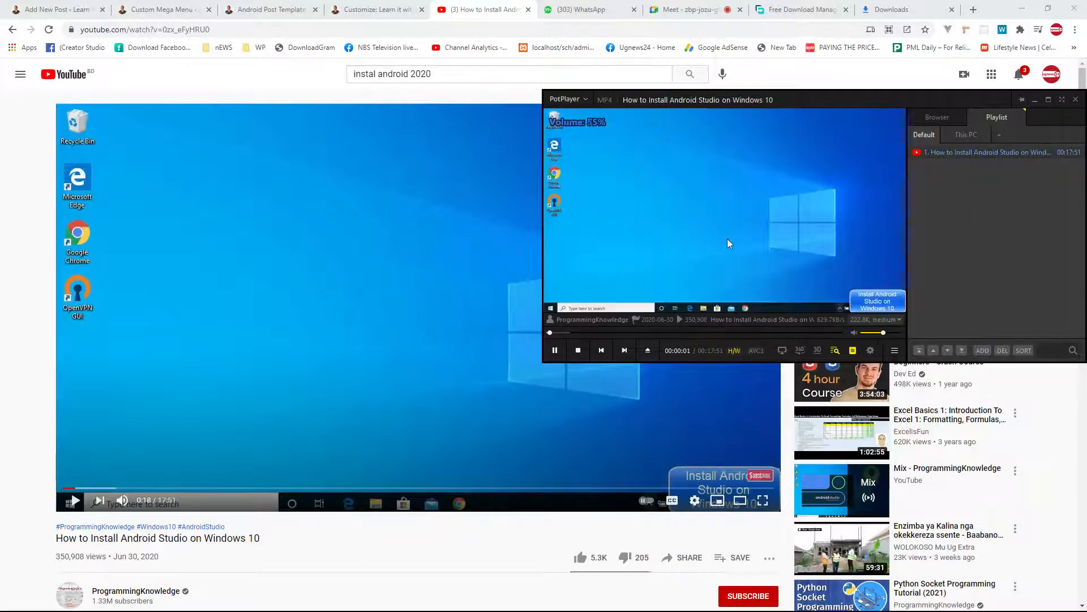
drag(727, 239, 586, 236)
scroll(586, 236, up, 2)
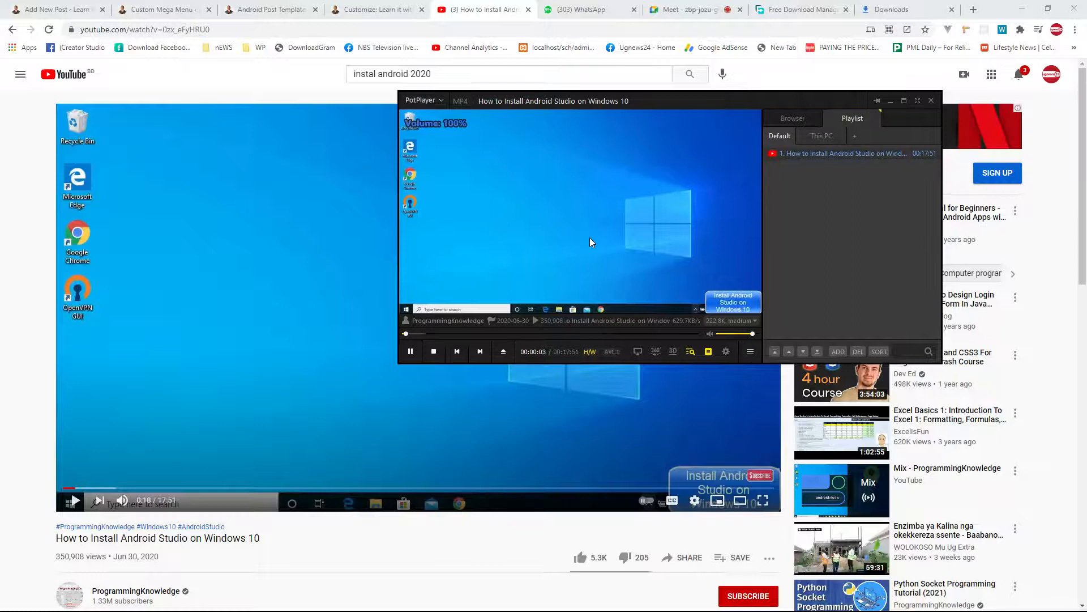
double_click(578, 200)
scroll(604, 206, up, 1)
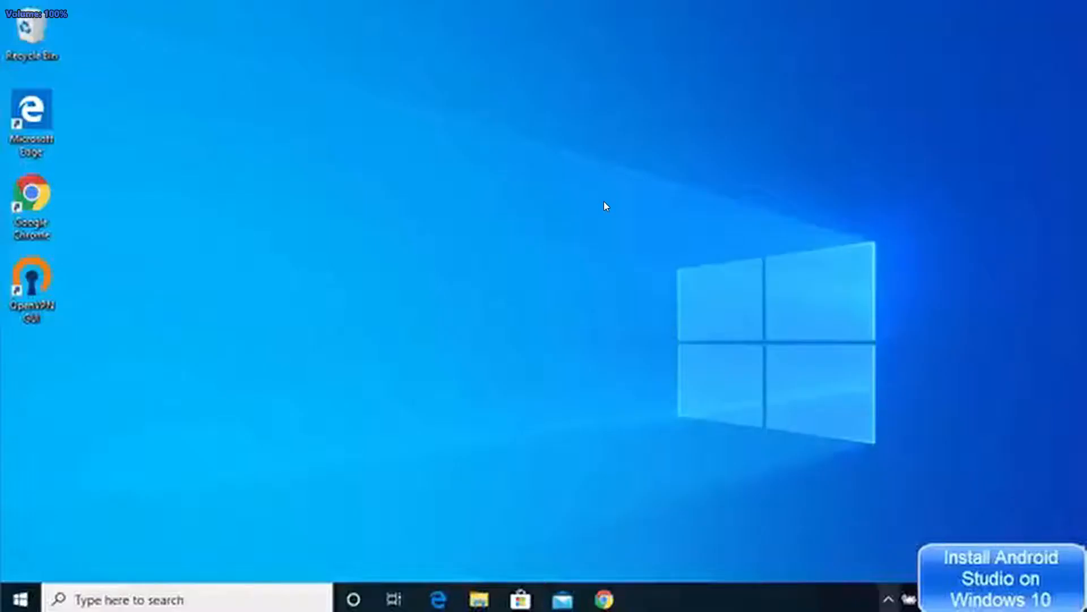
Switch the video stream to the 929.8K, 1280×720, 30F (webm, vp9) quality and let it reload
click(727, 447)
mouse_move(1052, 603)
click(1067, 571)
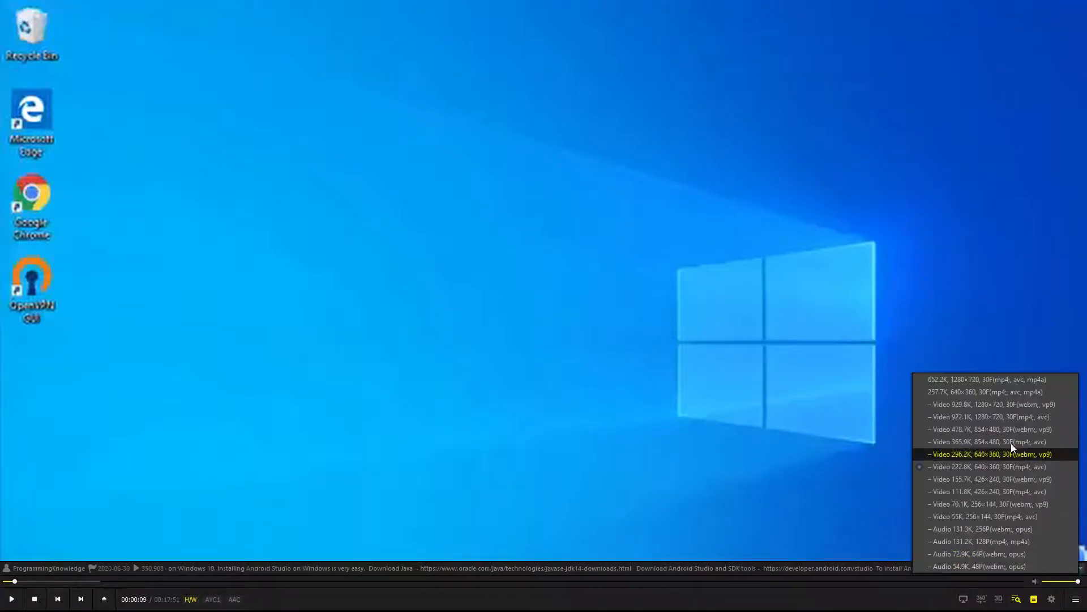
click(1011, 406)
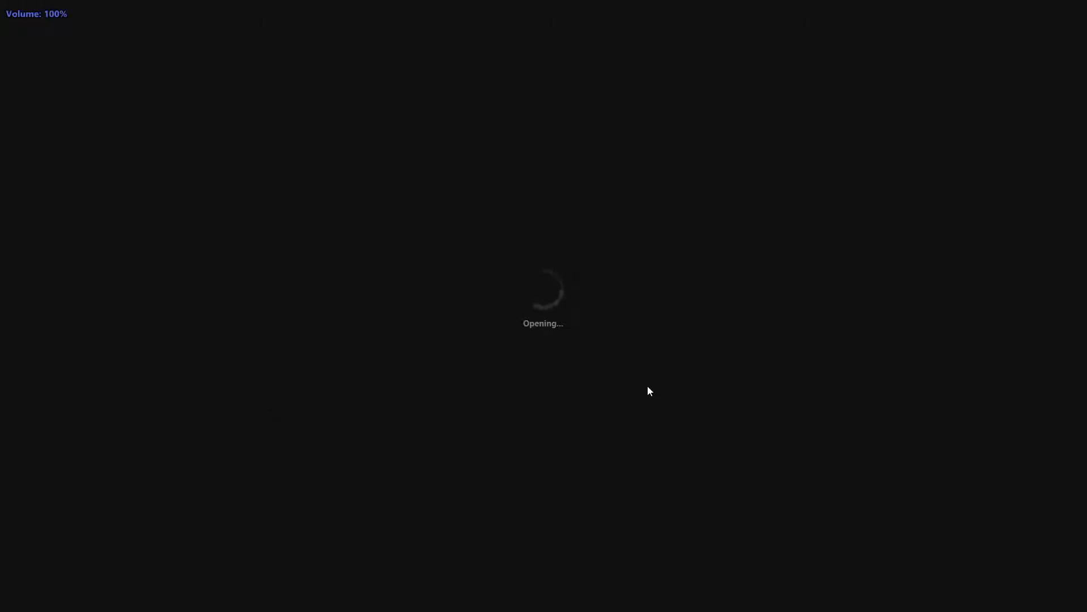
click(597, 396)
Speed up the playback, turn up the sound and pause the video at its "java jdk" search results
mouse_move(741, 610)
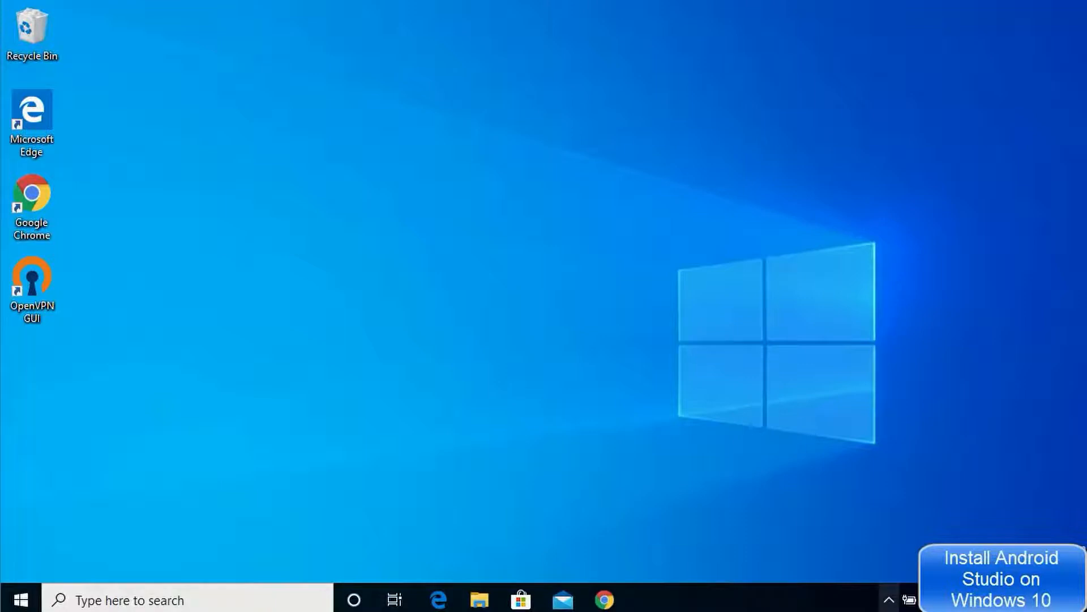
key(c)
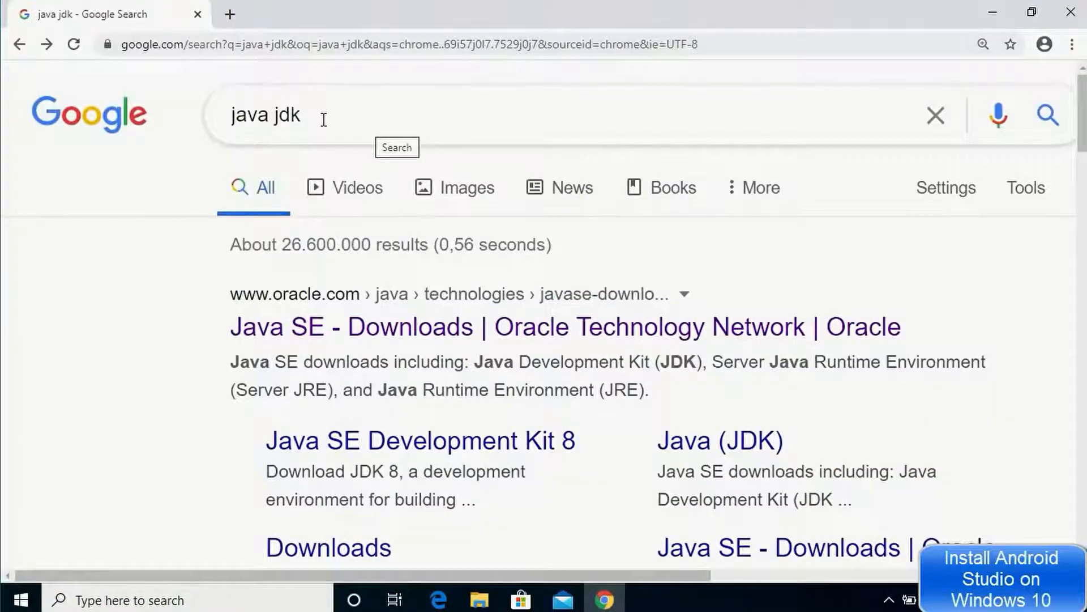
key(Up)
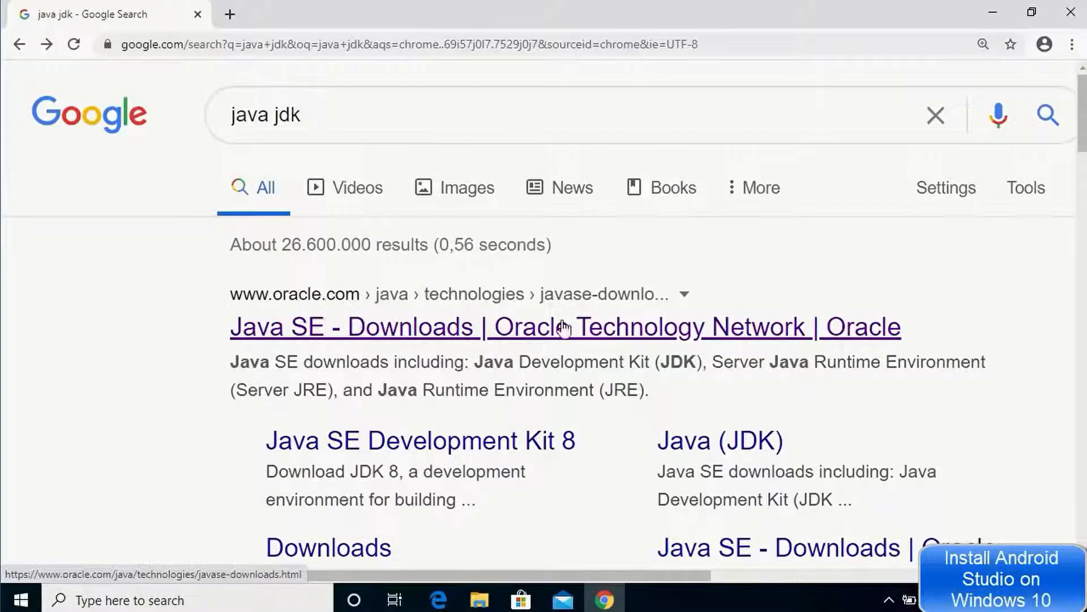
key(Up)
key(space)
Switch to the browser and search Google for "how to check java version"
key(alt+Tab)
click(386, 185)
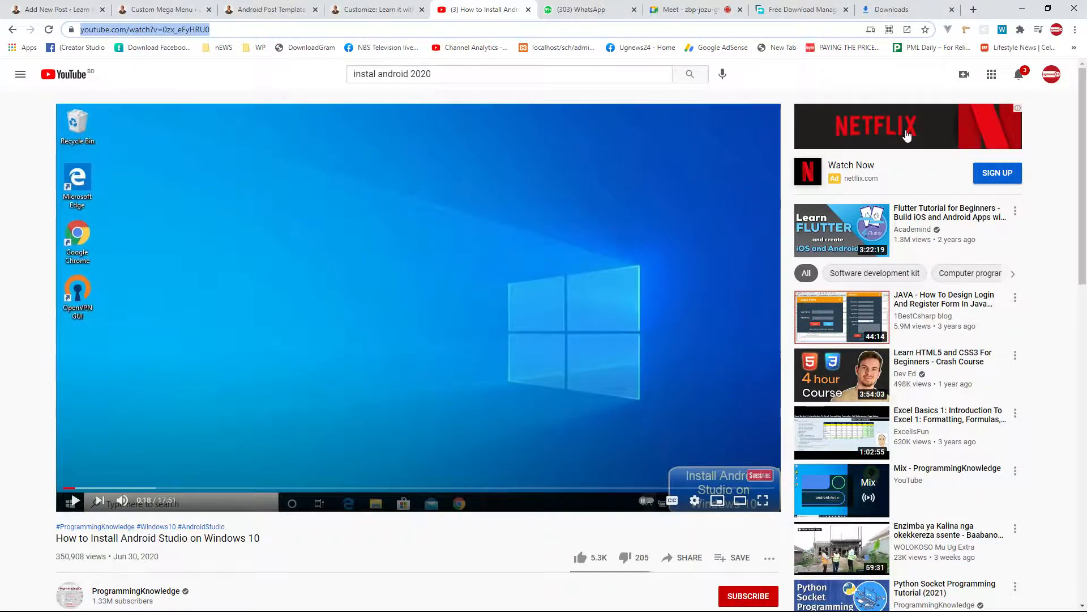
text(how to )
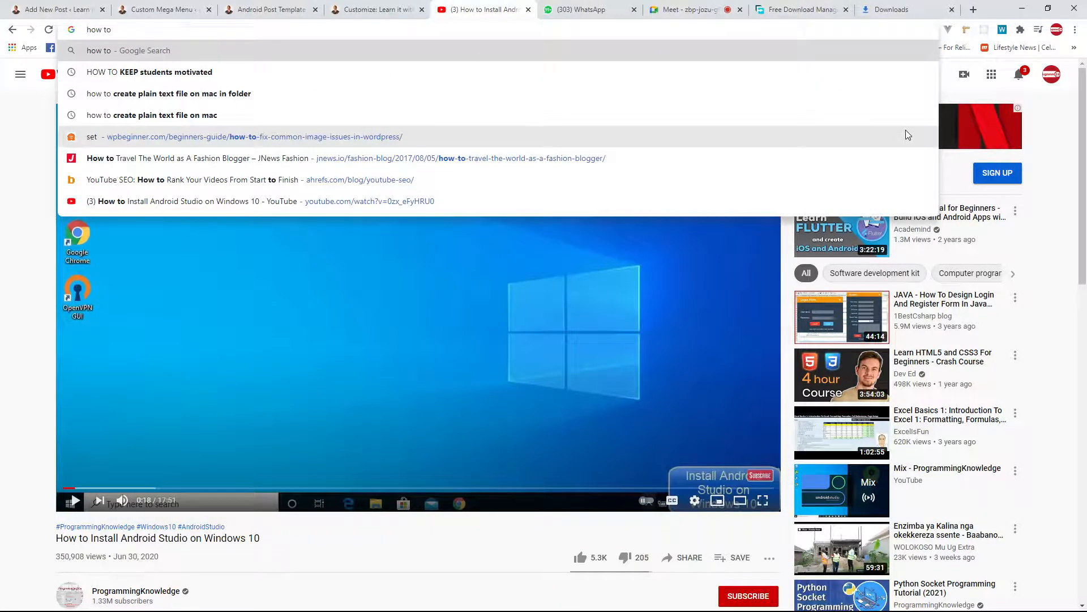
text(check java version)
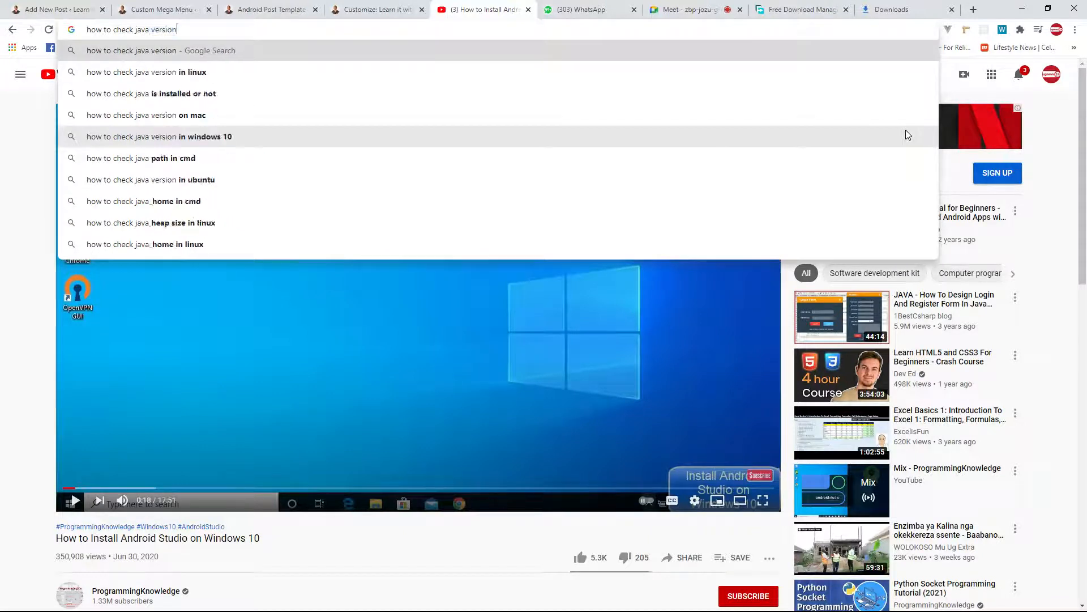
key(Return)
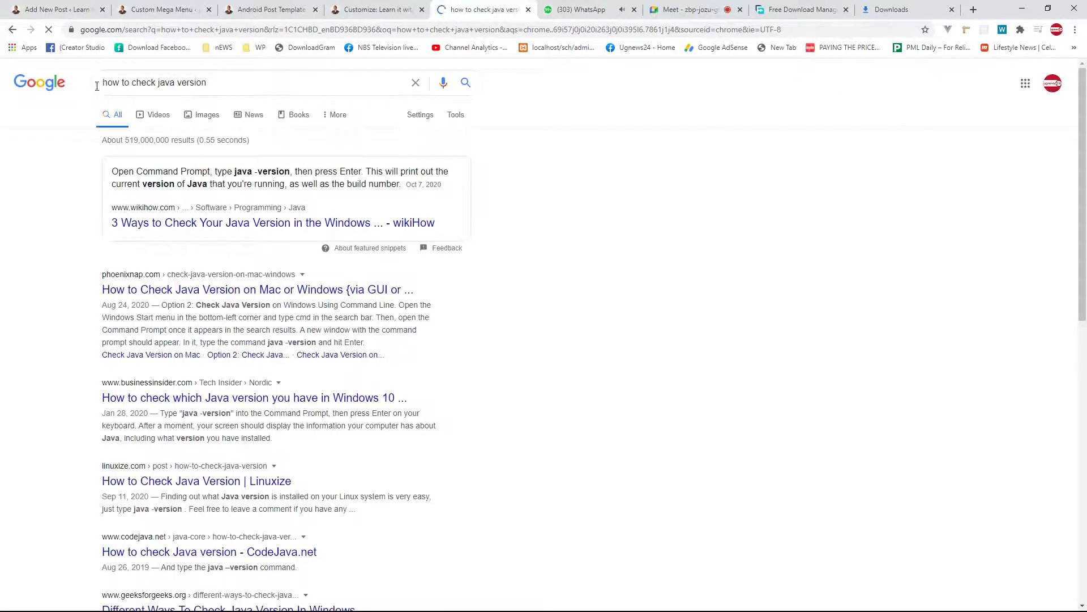
Change the search to "how to check java installed or not" and open the kb.mit.edu article on checking for Java Runtime Environment
double_click(194, 83)
text(ins)
key(Down)
key(Return)
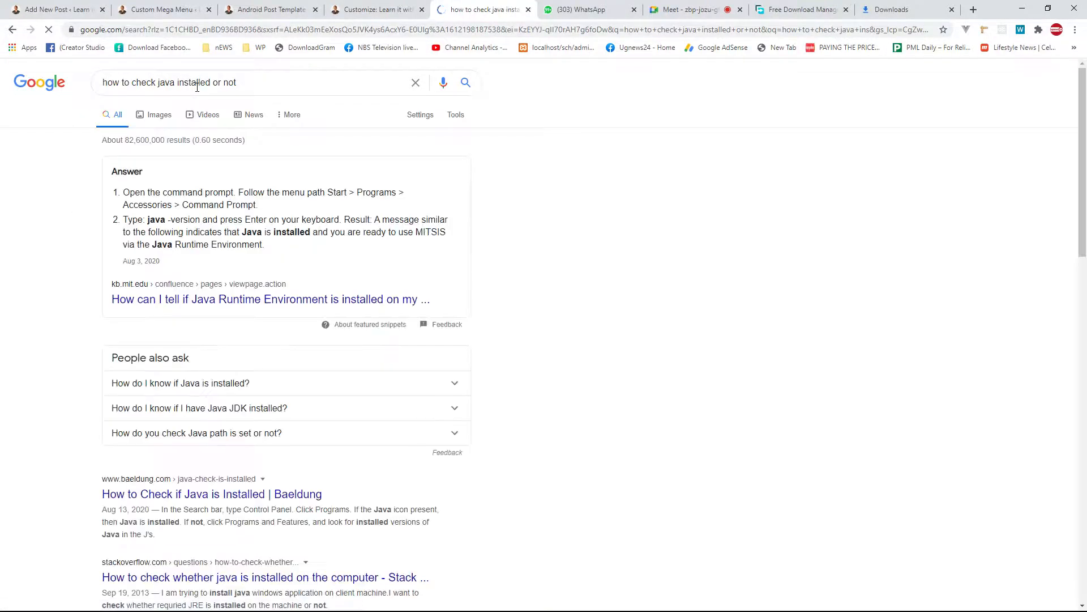
click(265, 300)
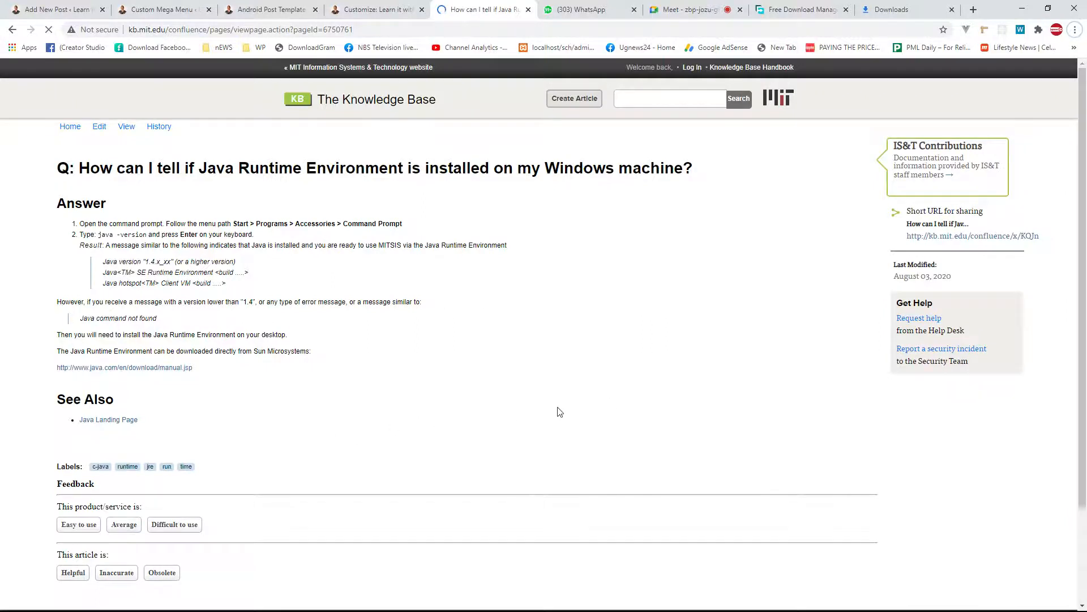
Return to the full-screen tutorial and go through Oracle's Java SE Downloads page to the Java SE 14 JDK download page
key(alt+Tab)
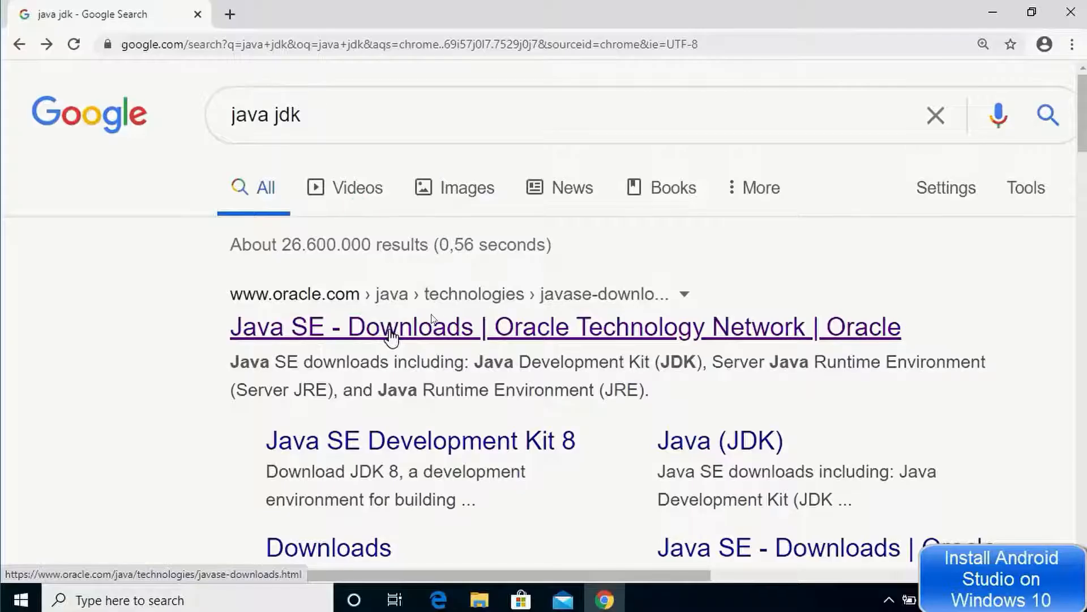
click(390, 335)
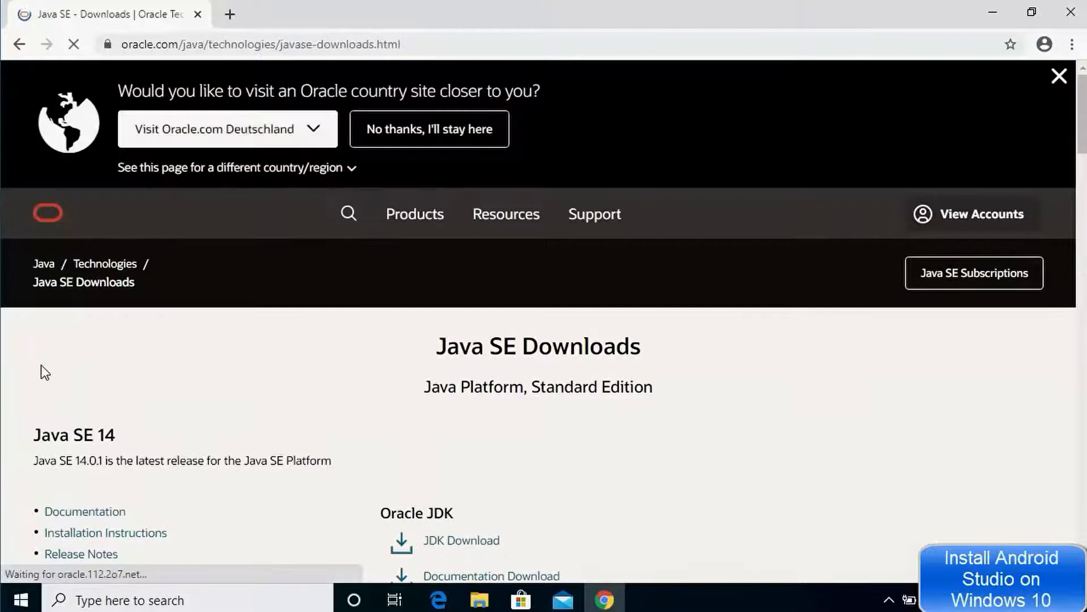
drag(33, 438, 141, 442)
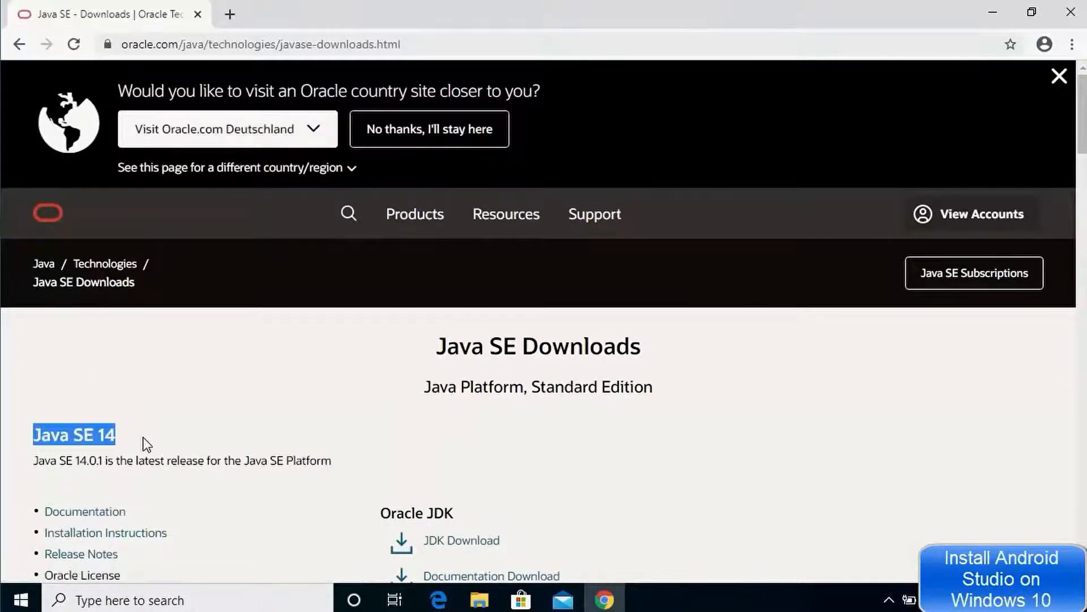
scroll(509, 379, down, 2)
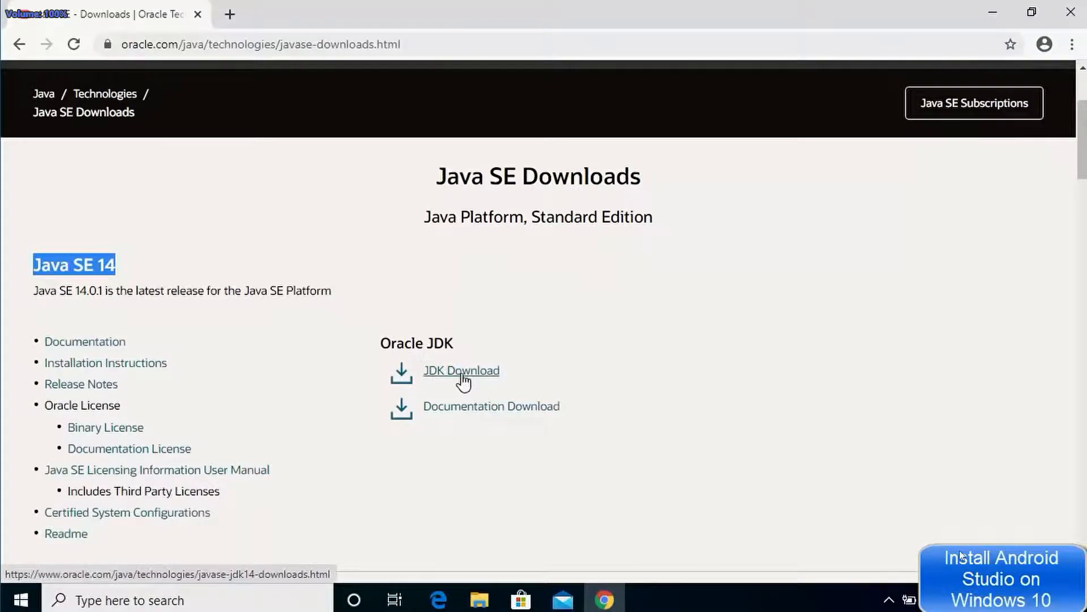
click(467, 380)
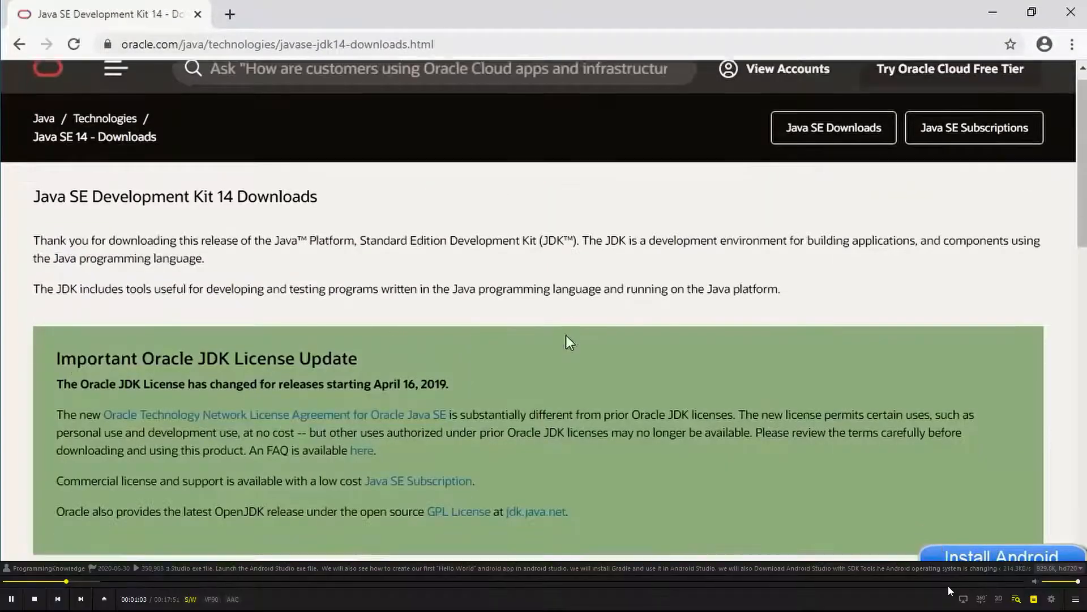
Download the Windows x64 Installer jdk-14.0.1_windows-x64_bin.exe, accepting the Oracle Technology Network License Agreement
scroll(566, 336, down, 8)
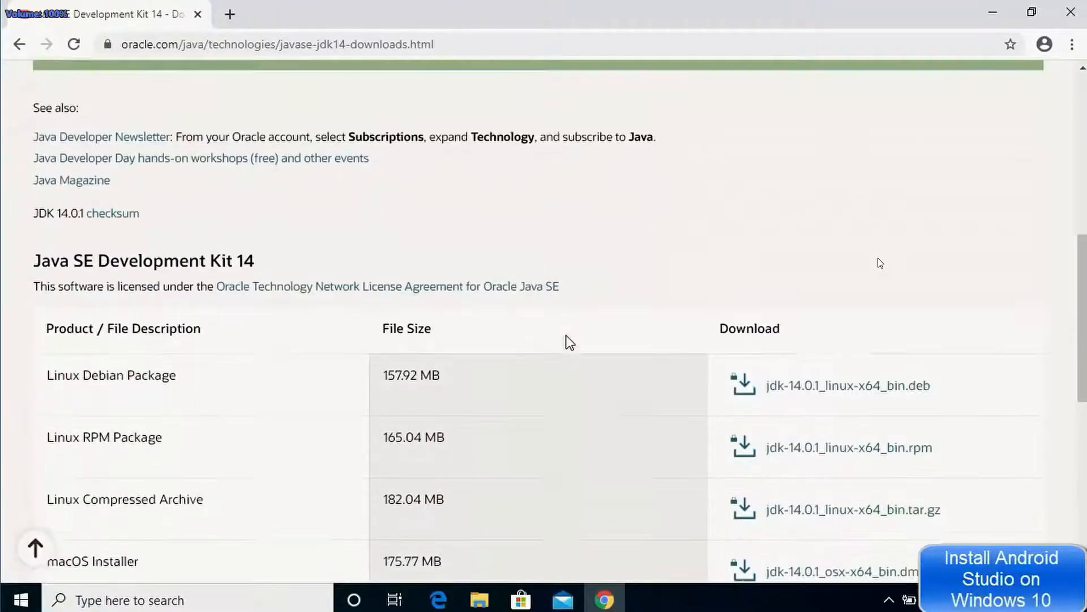
scroll(569, 342, down, 5)
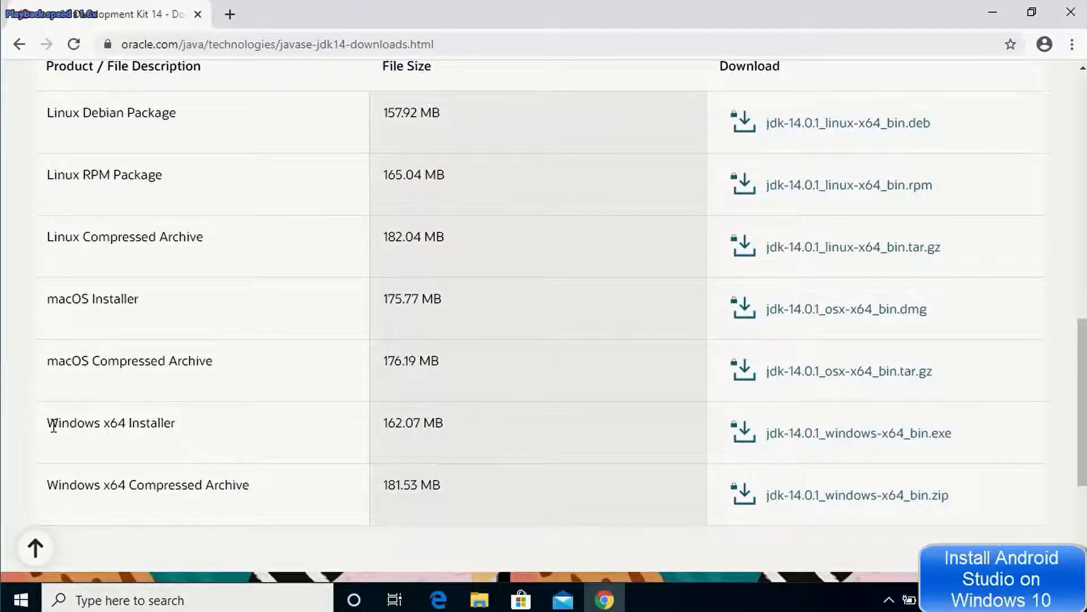
drag(54, 426, 274, 432)
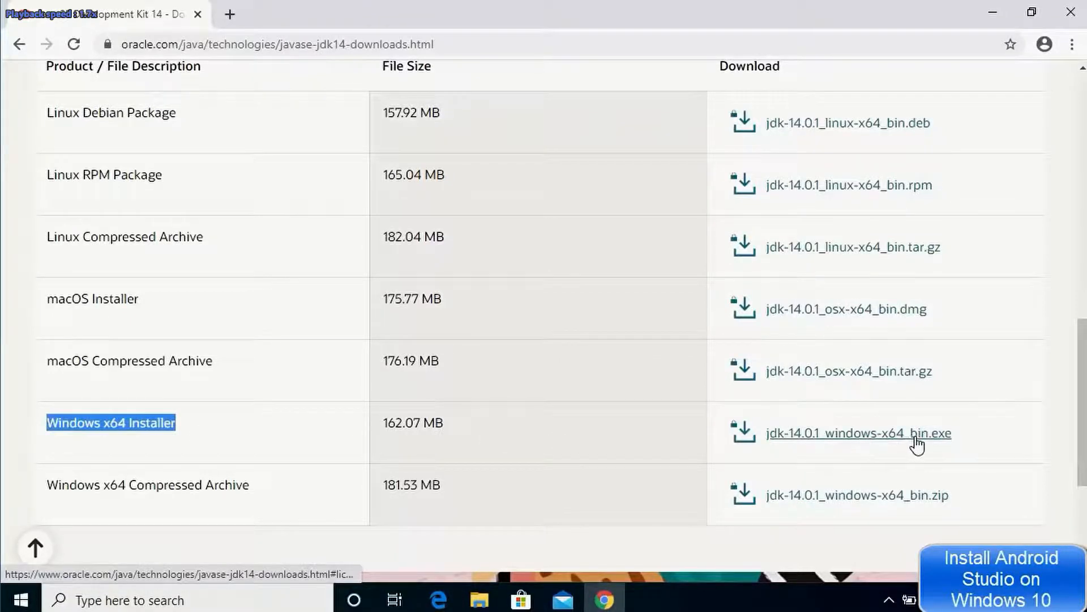
click(836, 439)
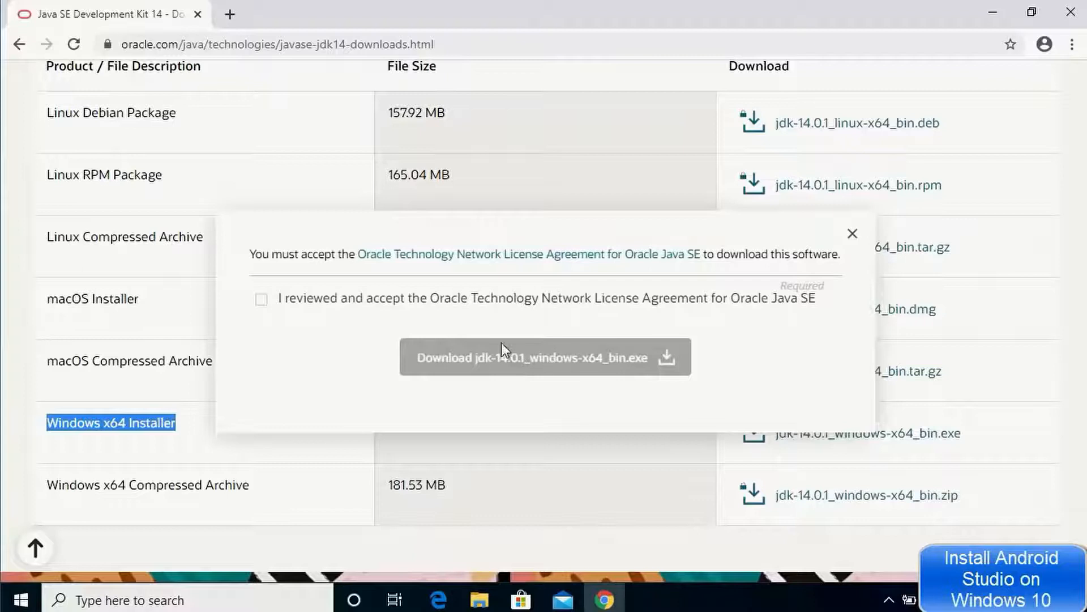
click(261, 301)
click(572, 363)
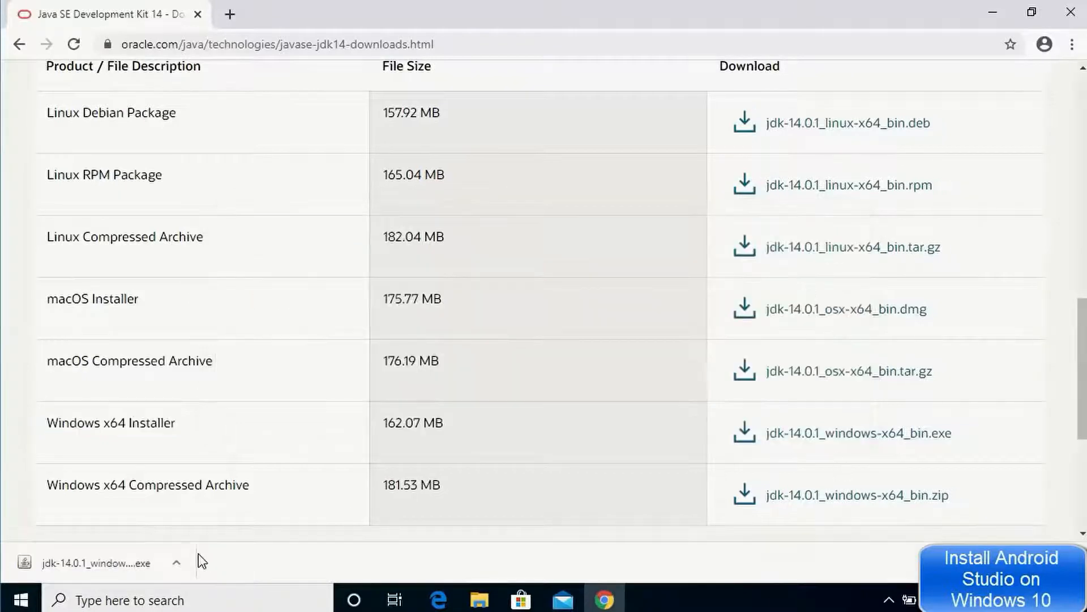
Run the downloaded installer and install Java SE Development Kit 14.0.1 in C:\Program Files\Java\jdk-14.0.1\, closing the wizard at the end
click(89, 566)
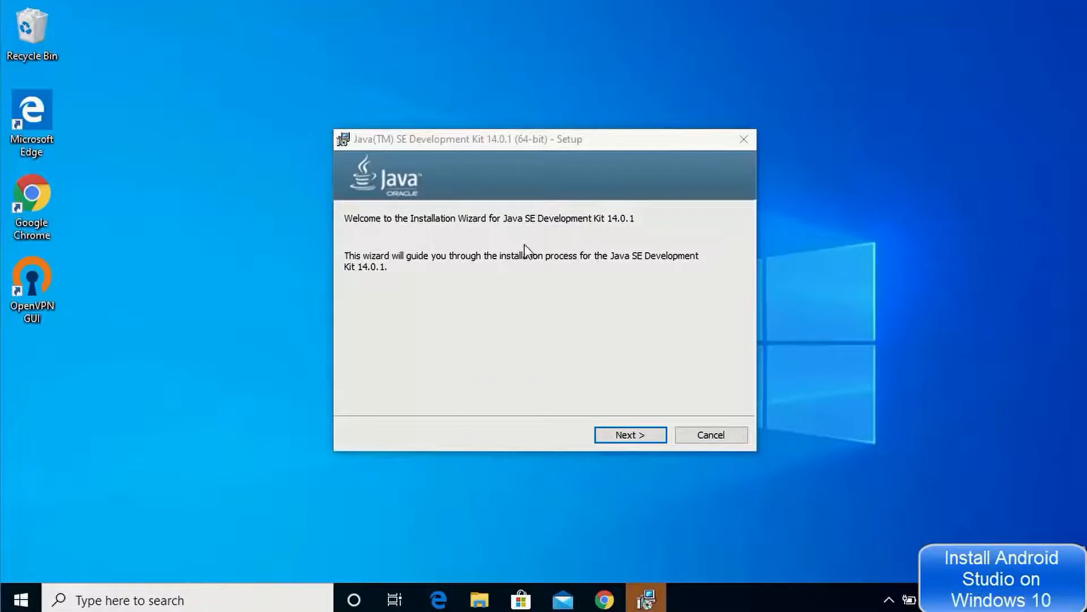
click(628, 442)
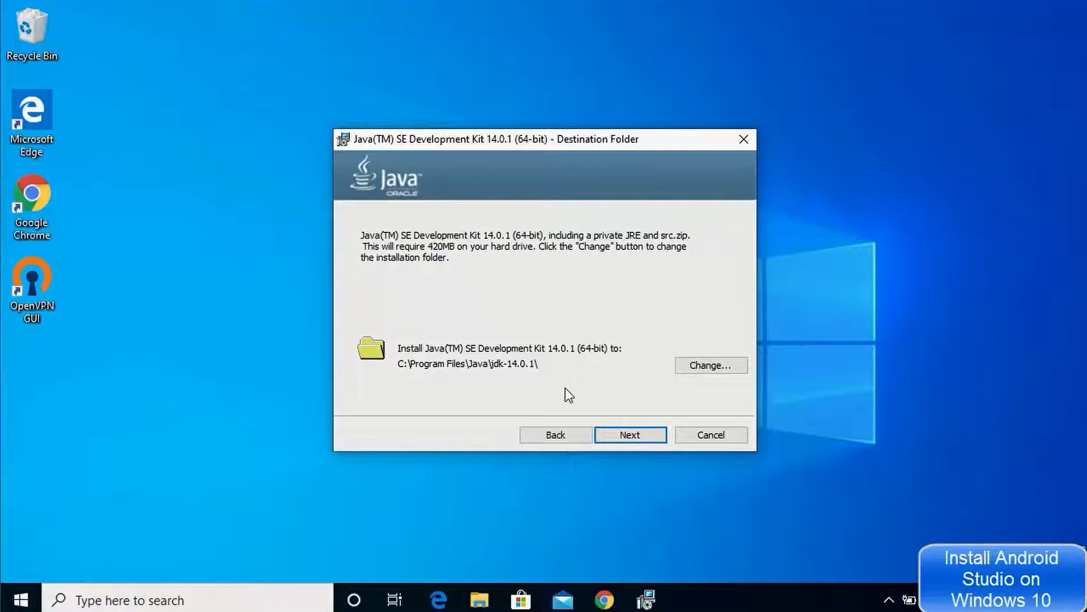
click(616, 432)
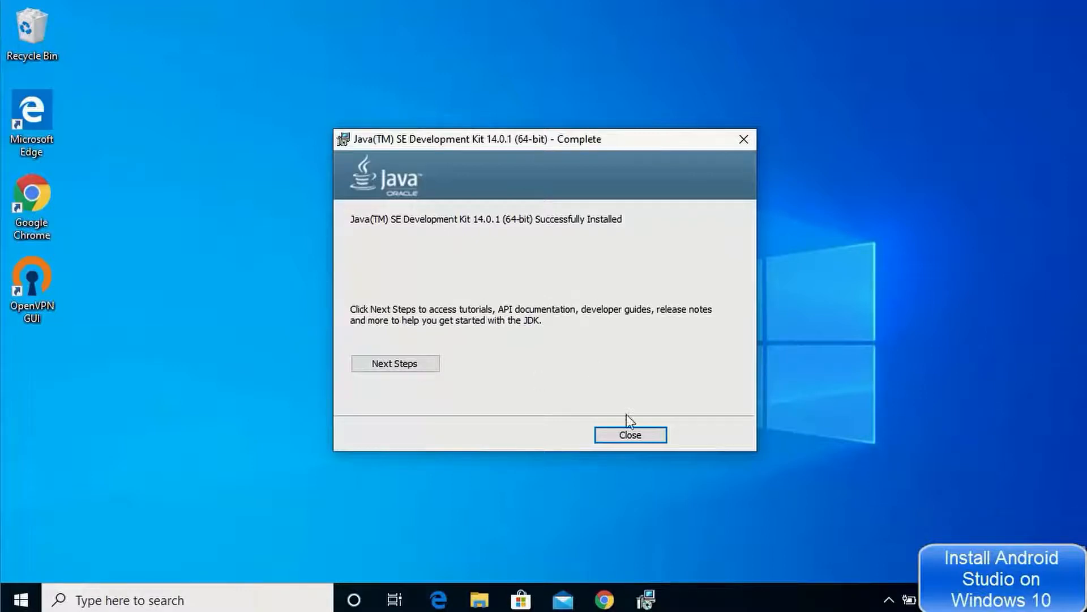
click(621, 434)
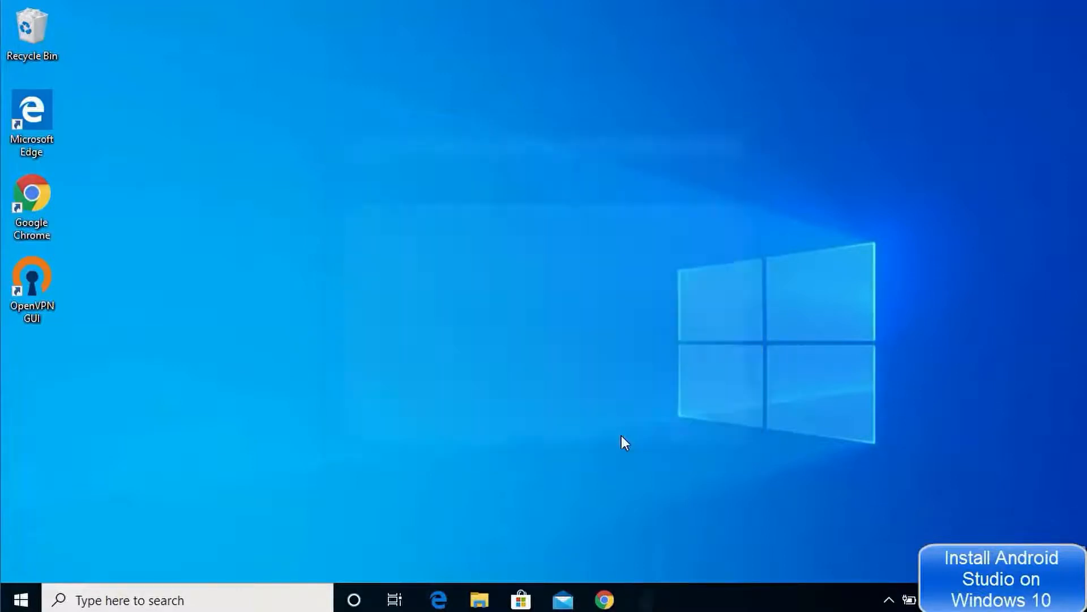
Open File Explorer and browse to the installed JDK folder C:\Program Files\Java\jdk-14.0.1
click(482, 599)
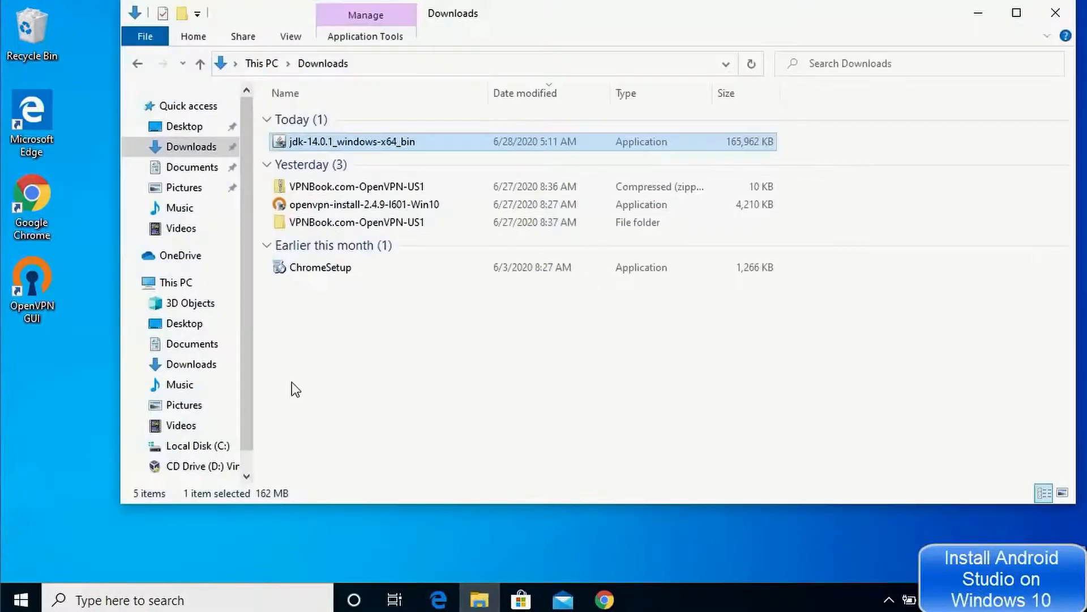
click(181, 283)
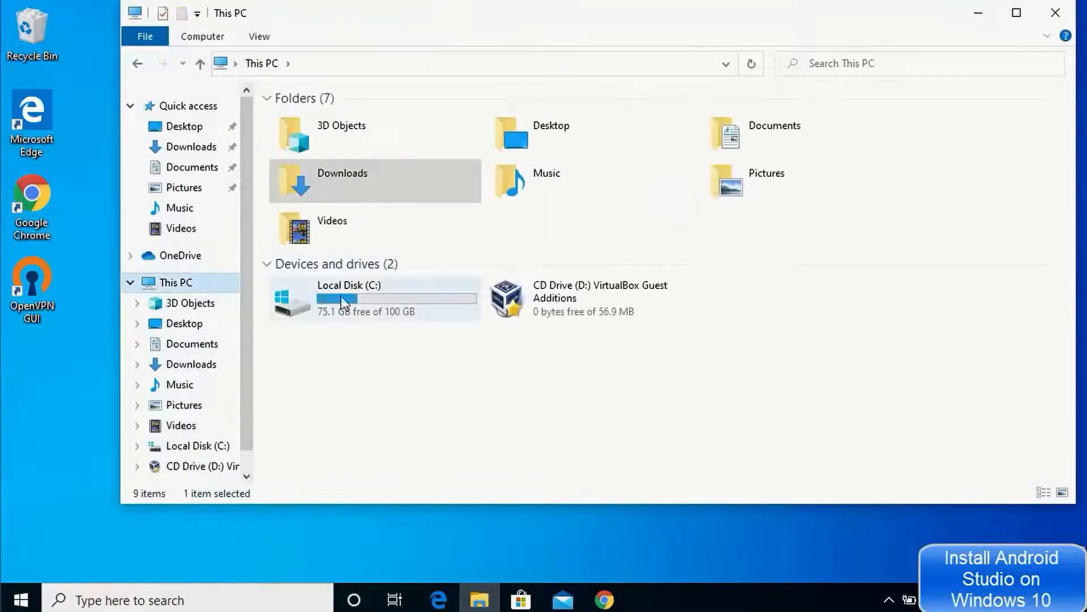
double_click(350, 296)
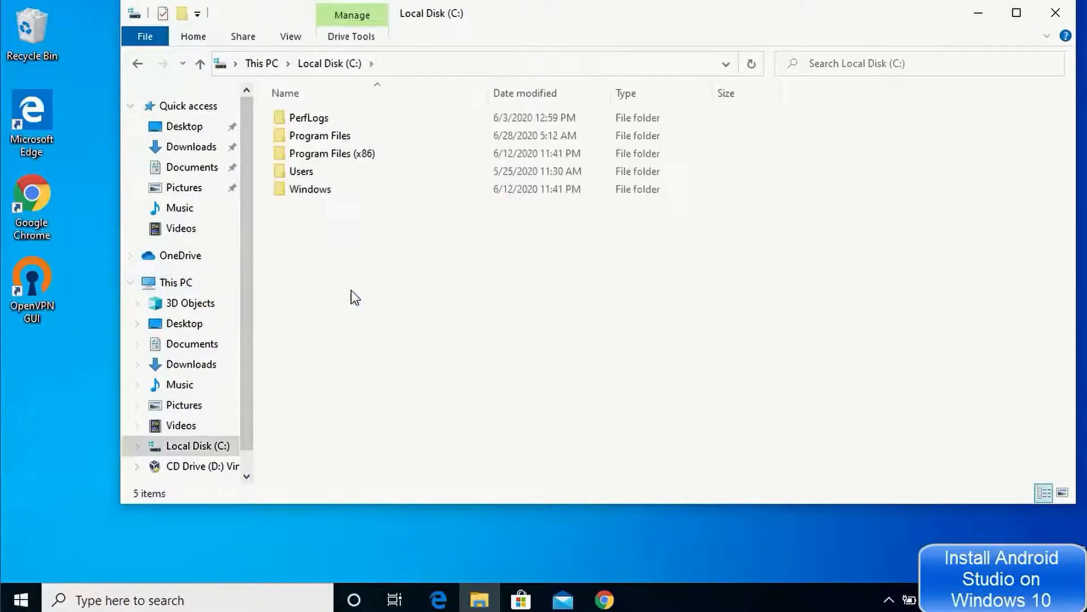
double_click(325, 137)
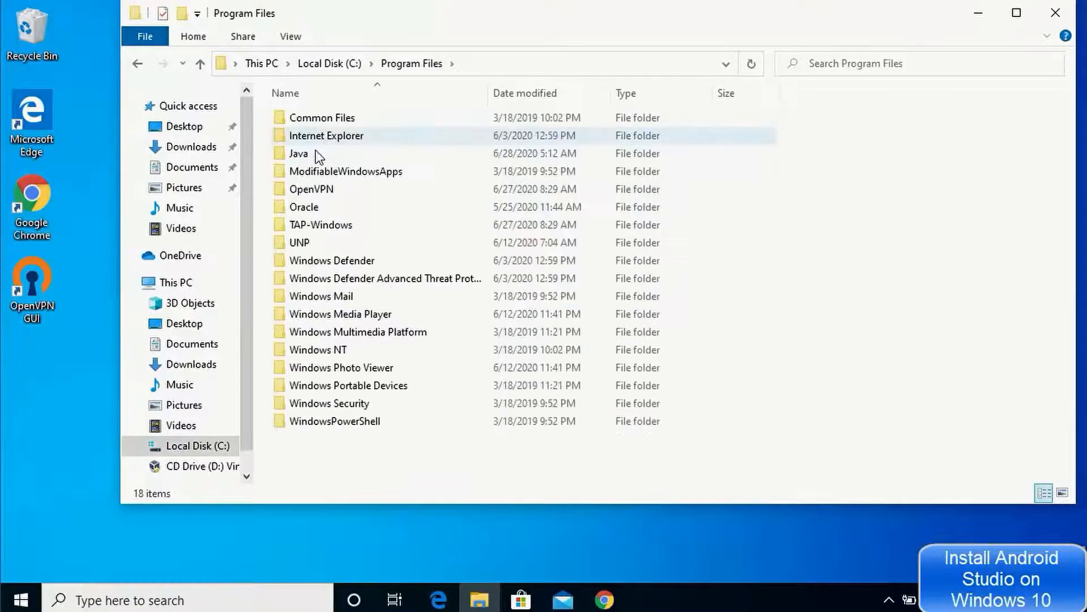
double_click(321, 156)
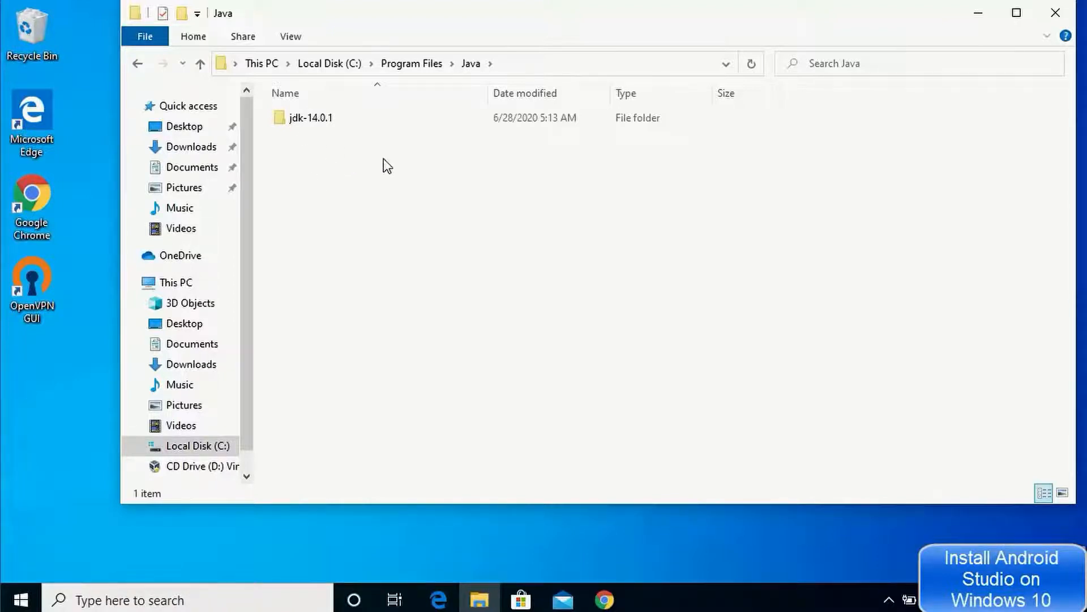
double_click(325, 120)
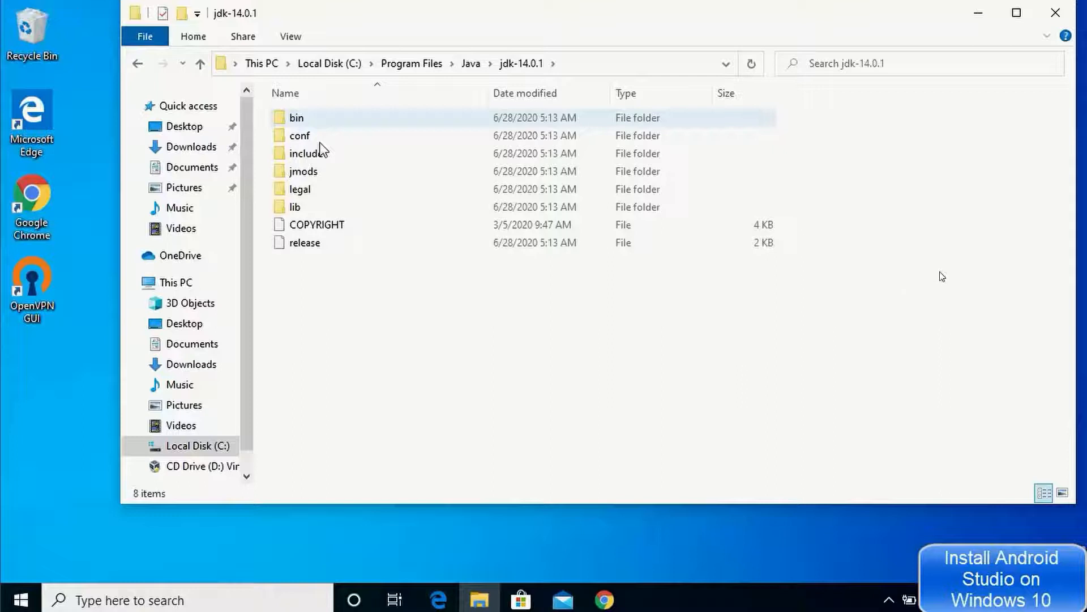
Open the host computer's own File Explorer over the tutorial and look through C:\Program Files (x86) for a Java folder
key(super)
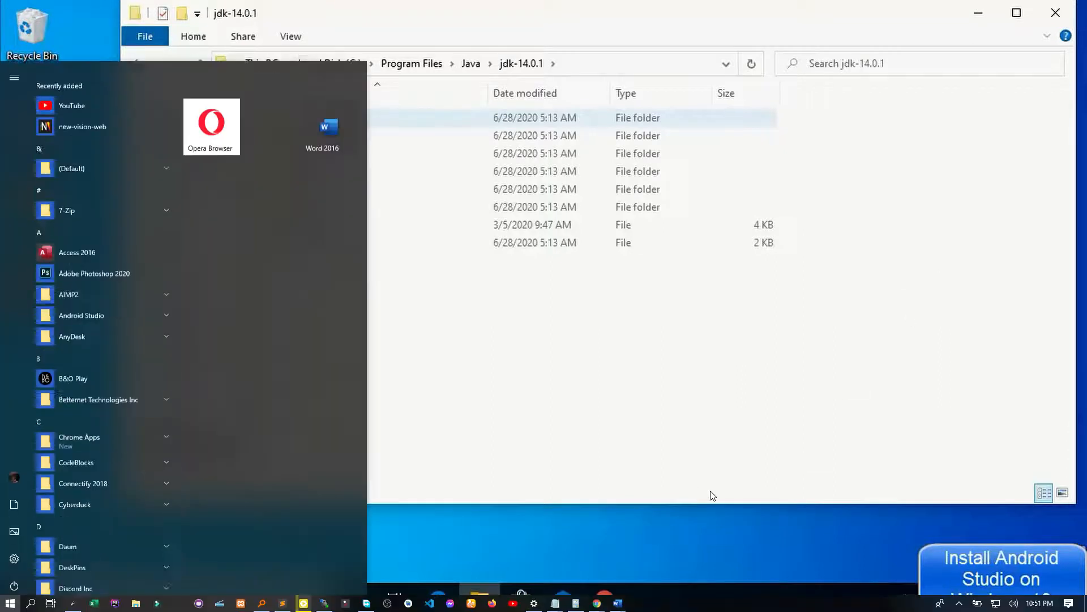
click(137, 603)
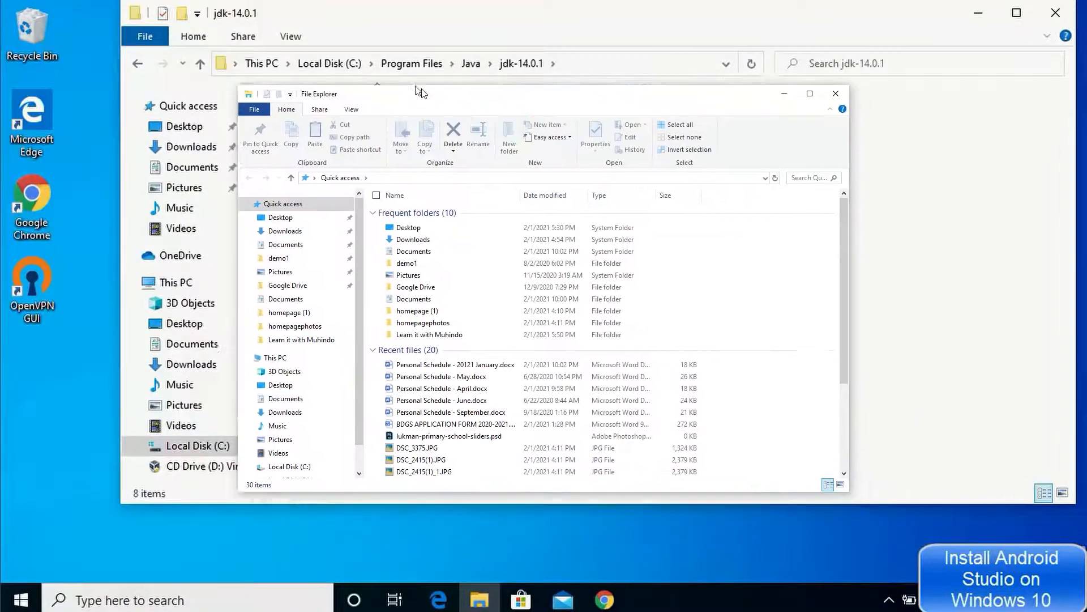
scroll(262, 453, down, 1)
click(270, 417)
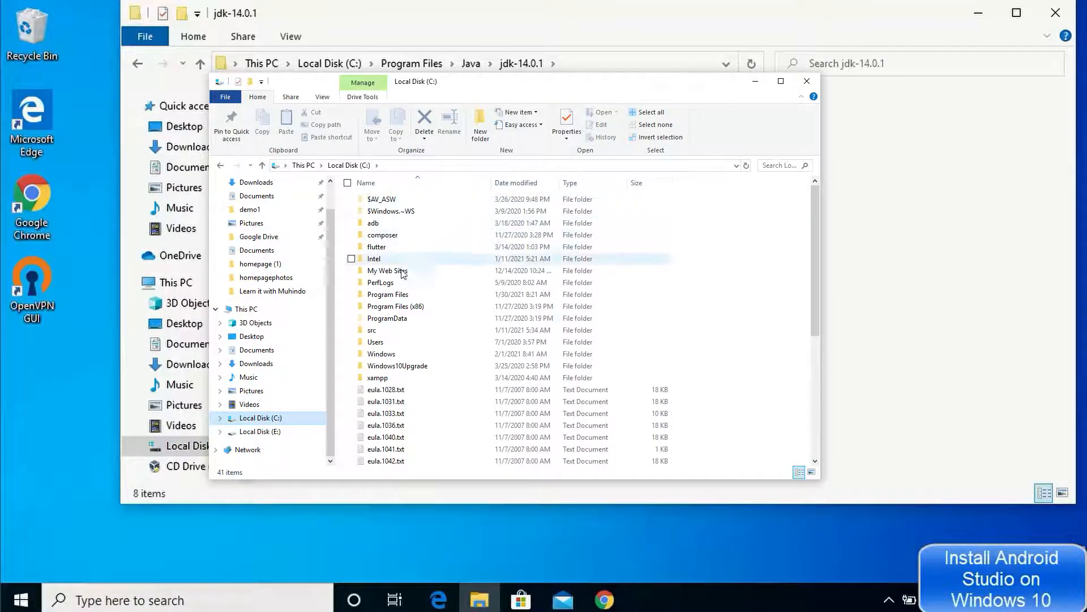
double_click(417, 306)
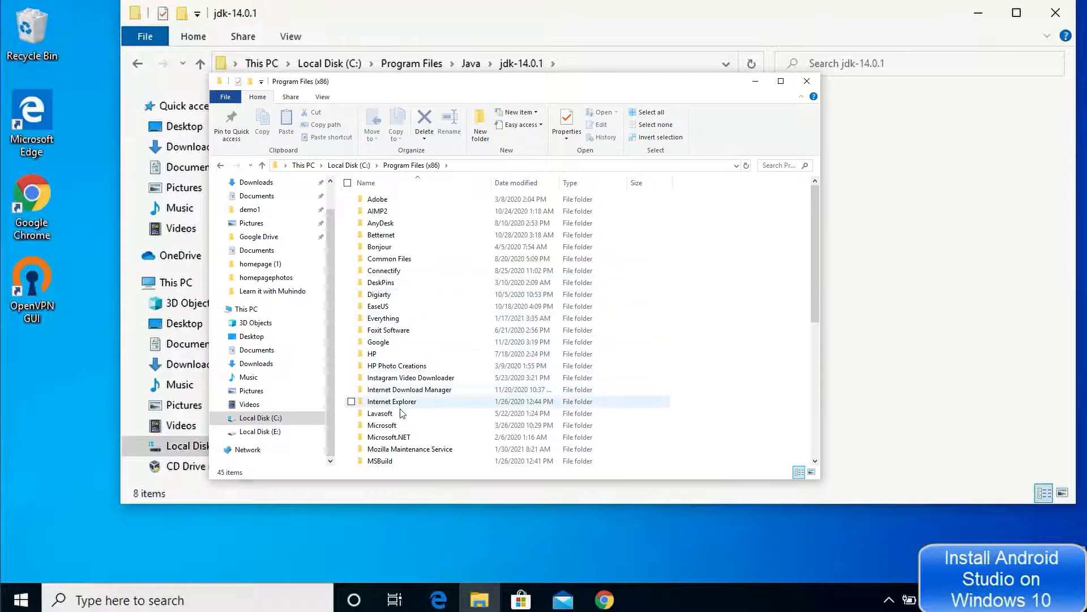
scroll(402, 419, down, 2)
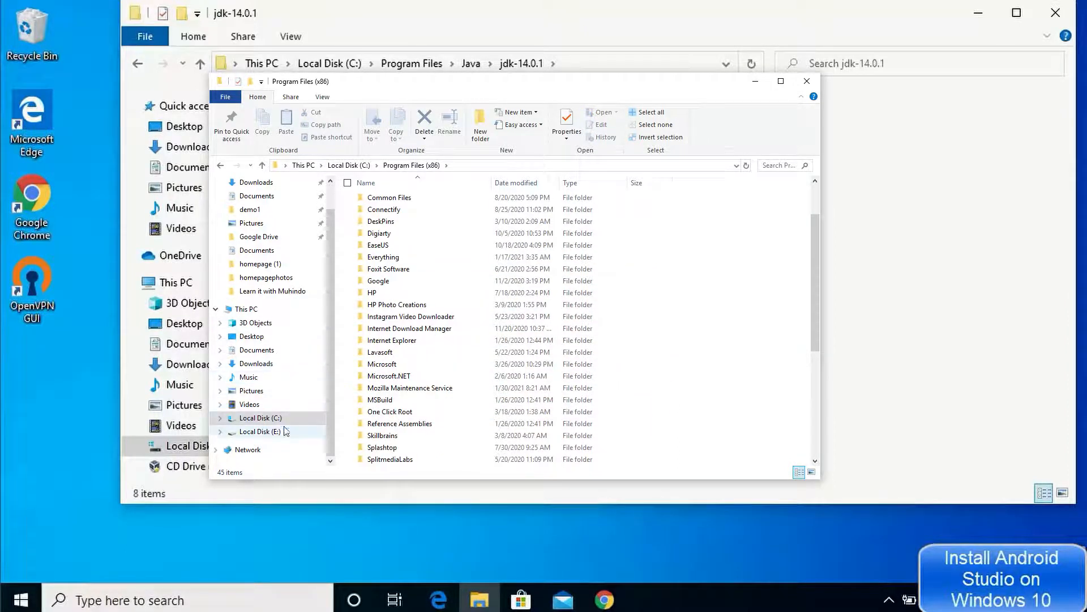
scroll(399, 317, down, 1)
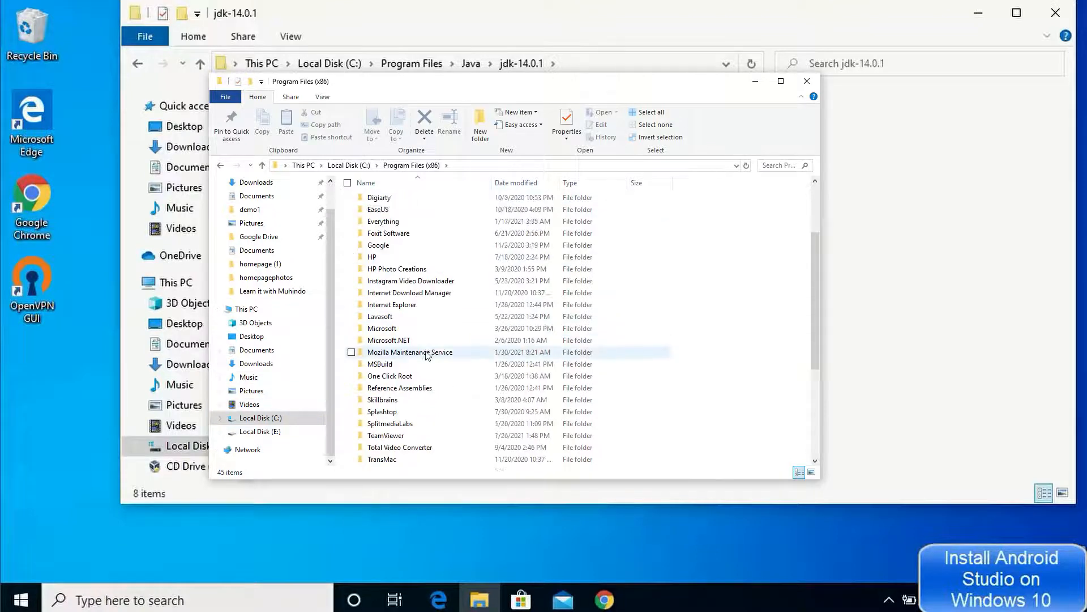
Locate the Java folder in the host computer's C:\Program Files, open its jre1.8.0_261 folder, and return to the tutorial video
click(262, 165)
double_click(396, 318)
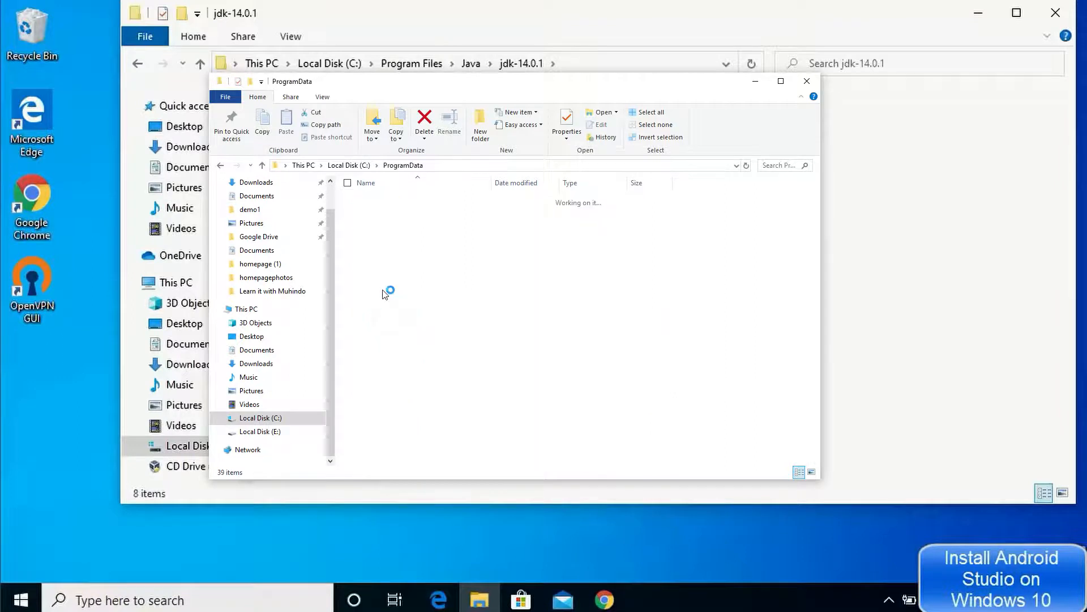
click(262, 165)
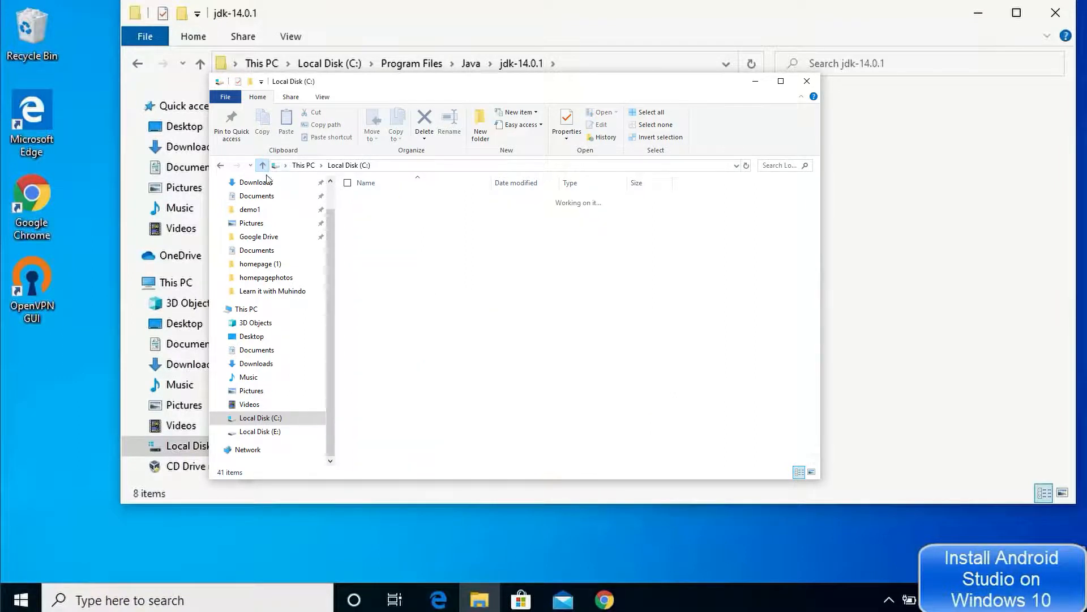
double_click(393, 296)
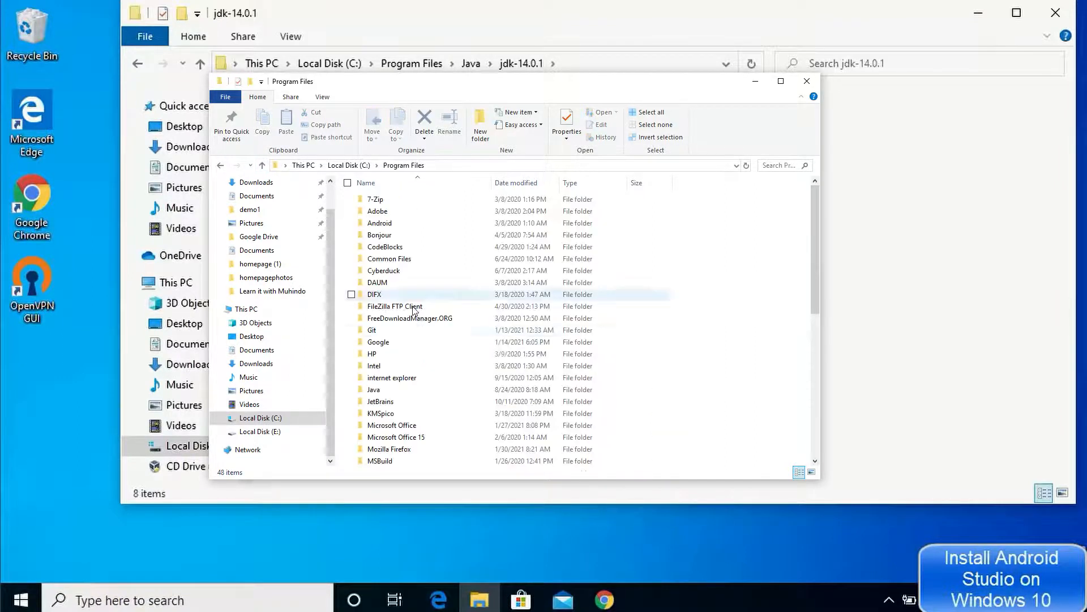
click(396, 389)
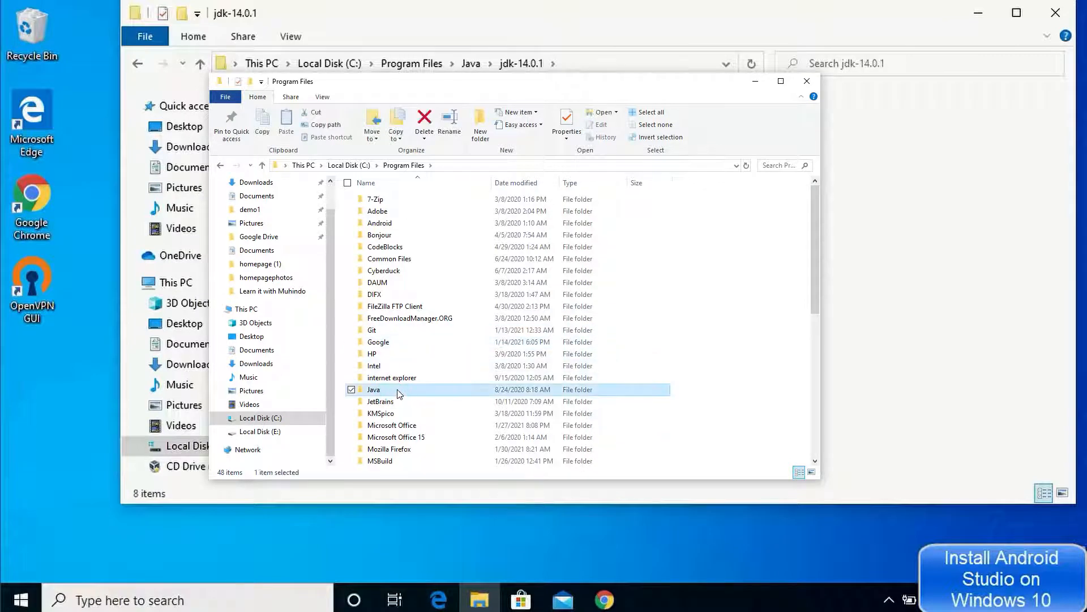
scroll(399, 342, down, 2)
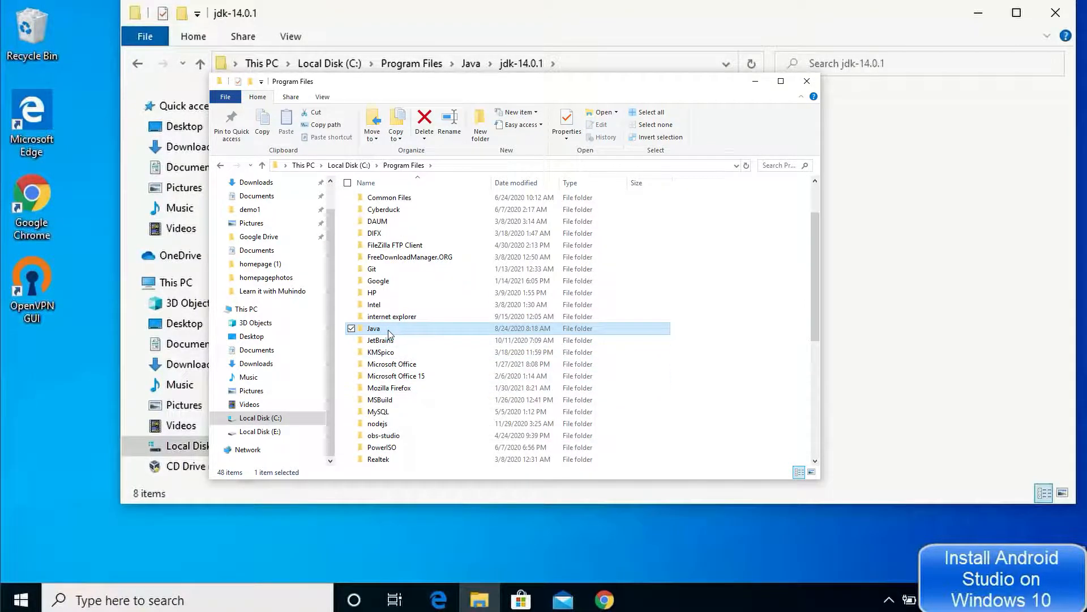
double_click(389, 330)
click(395, 201)
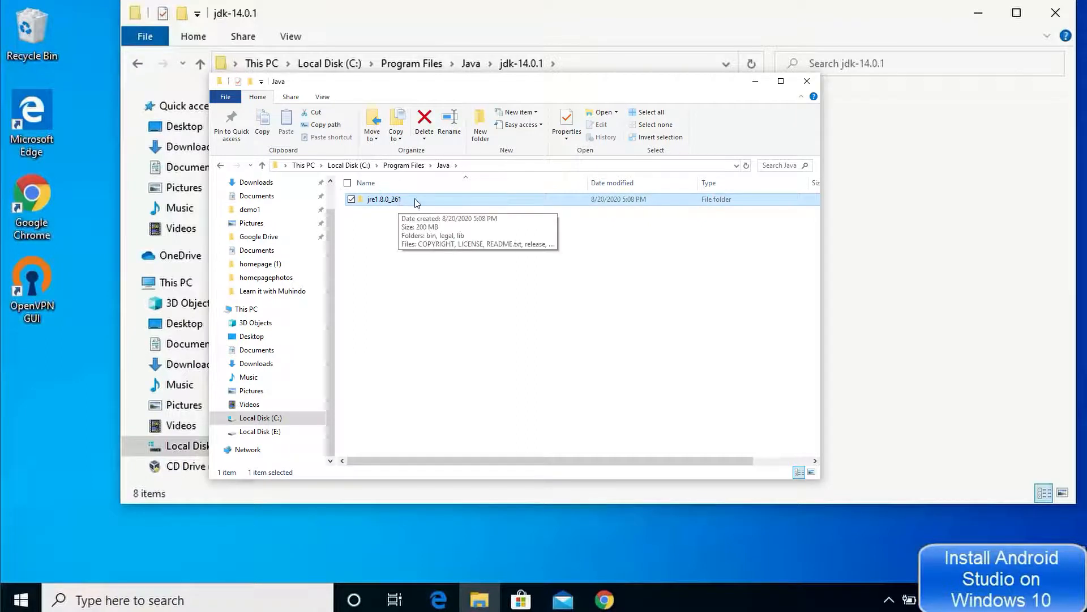
double_click(417, 198)
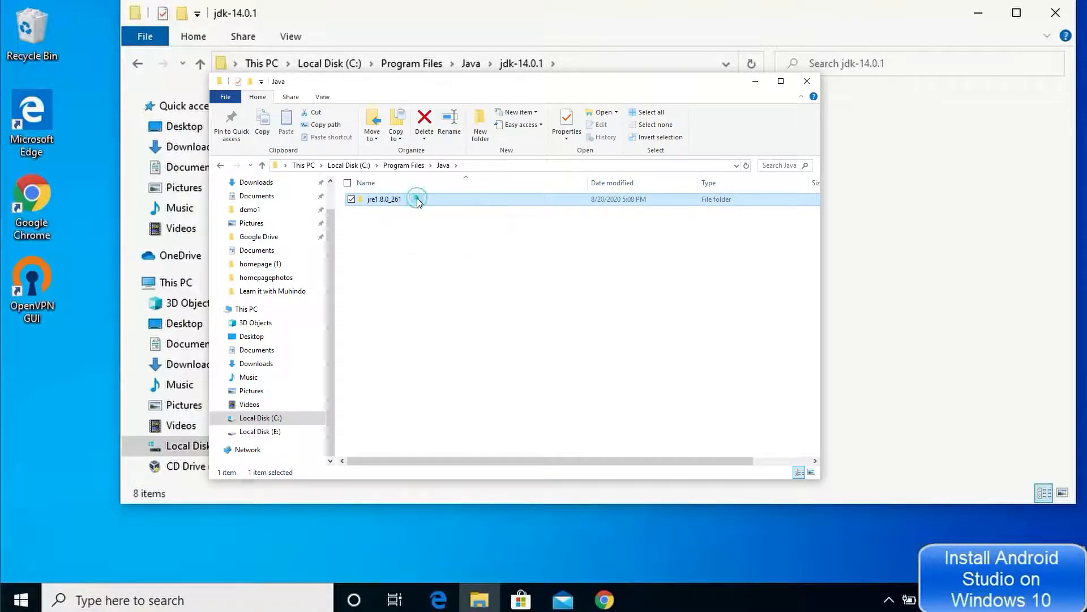
click(932, 260)
click(546, 268)
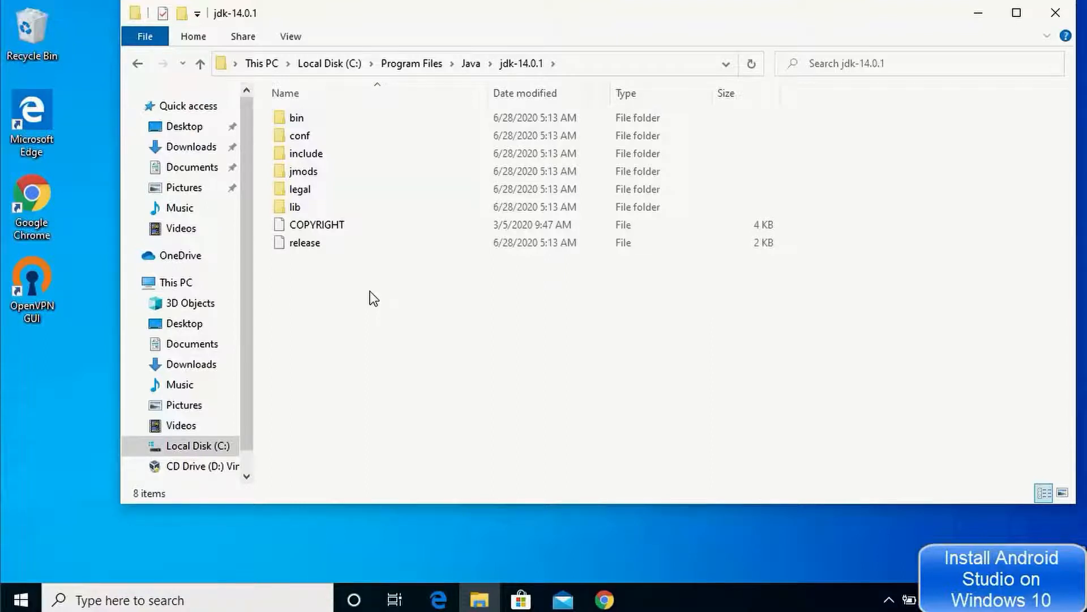
Open the jdk-14.0.1 bin folder, select its full path, and open the Environment Variables dialog by searching for "envi"
double_click(334, 120)
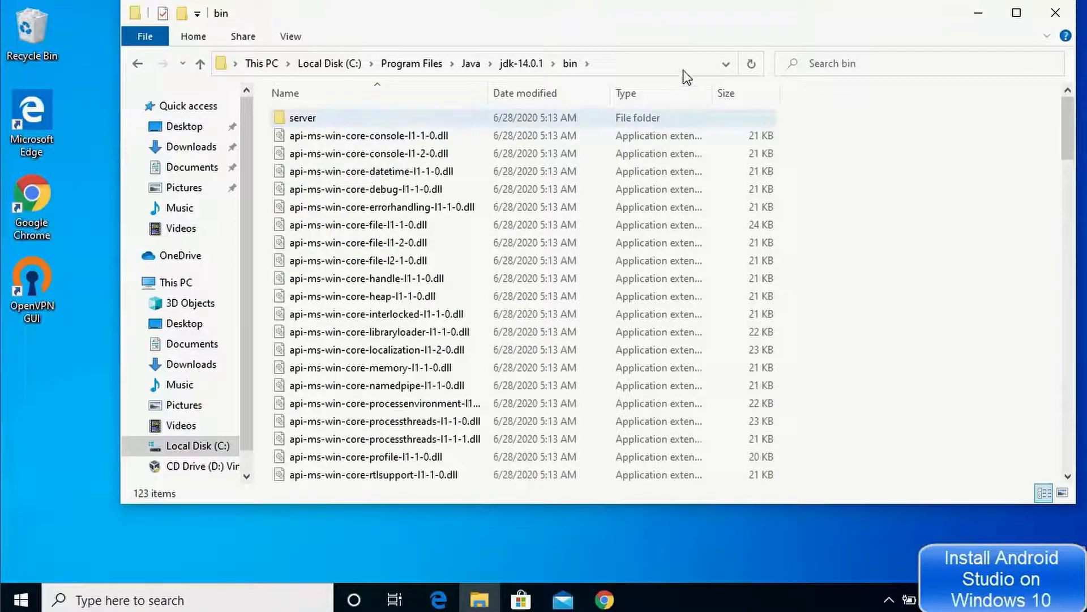
click(662, 62)
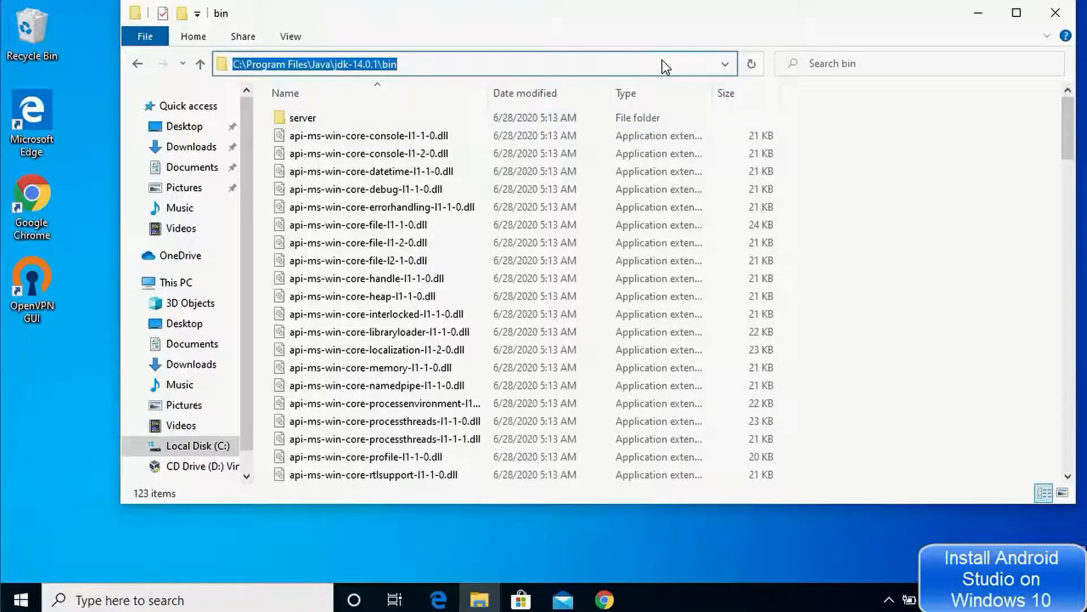
click(176, 601)
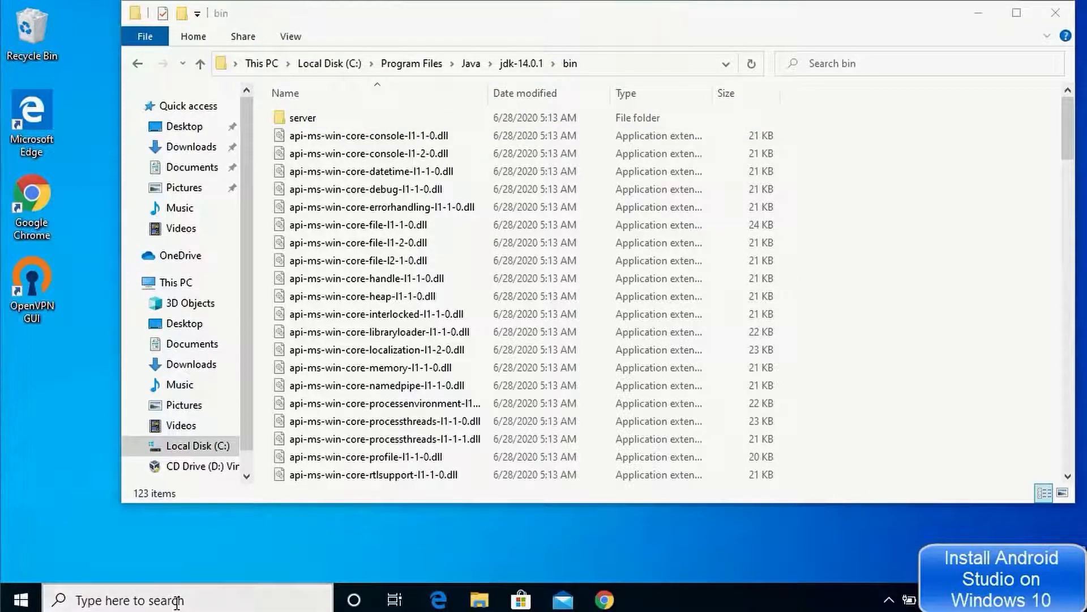
text(envi)
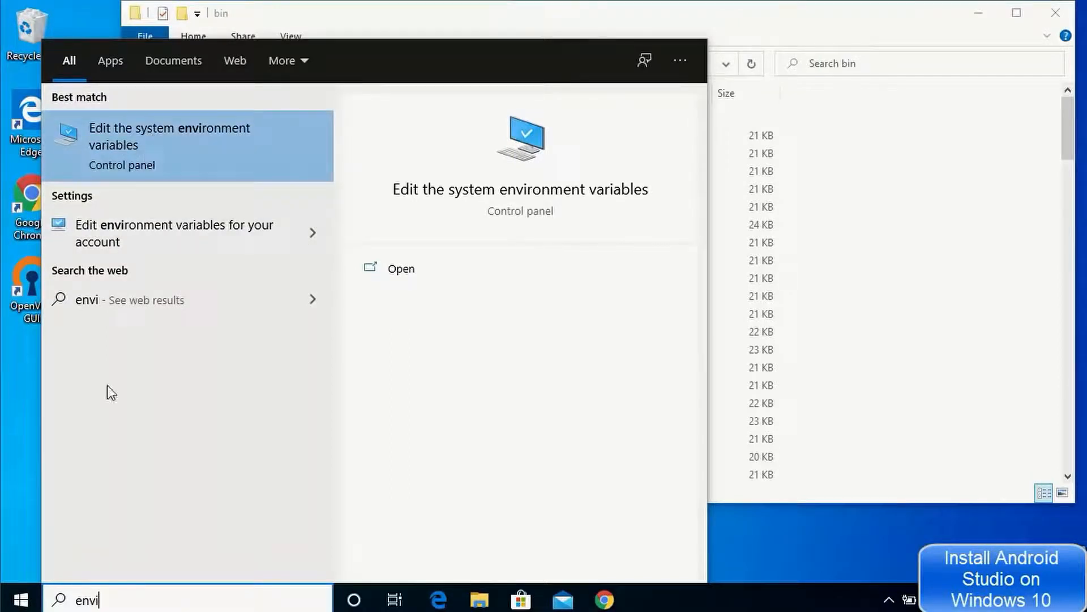
click(155, 146)
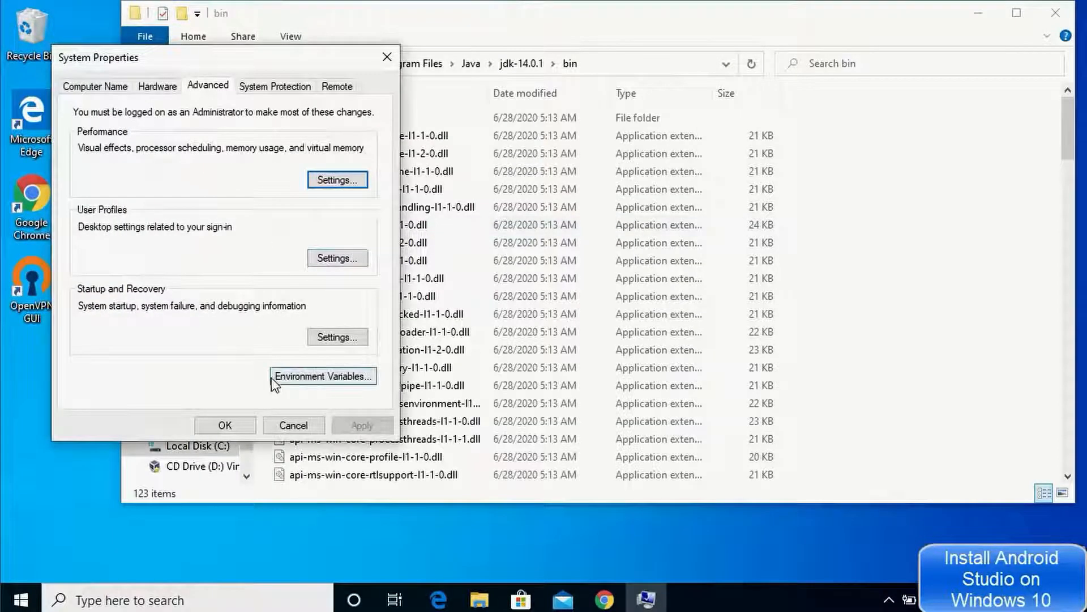
click(310, 379)
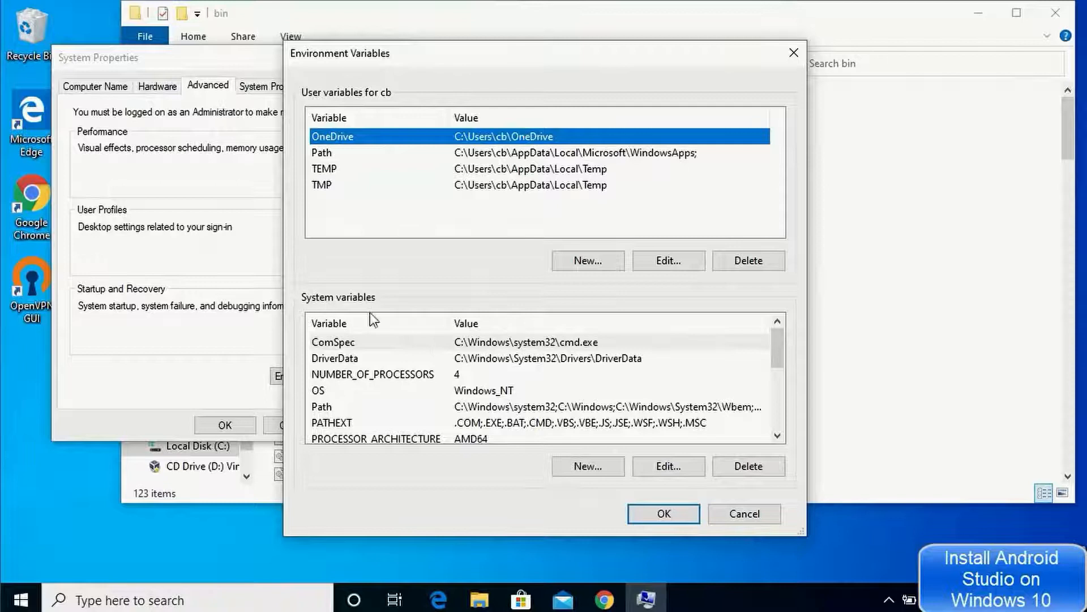
Add the copied folder path C:\Program Files\Java\jdk-14.0.1\bin as a new entry in the system Path variable
click(326, 408)
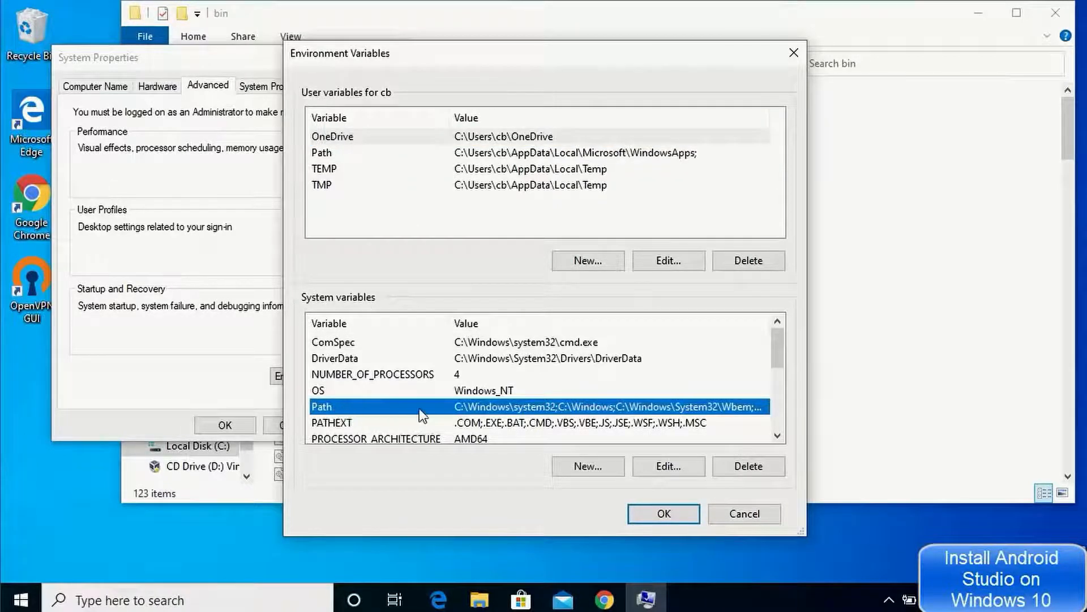
click(663, 468)
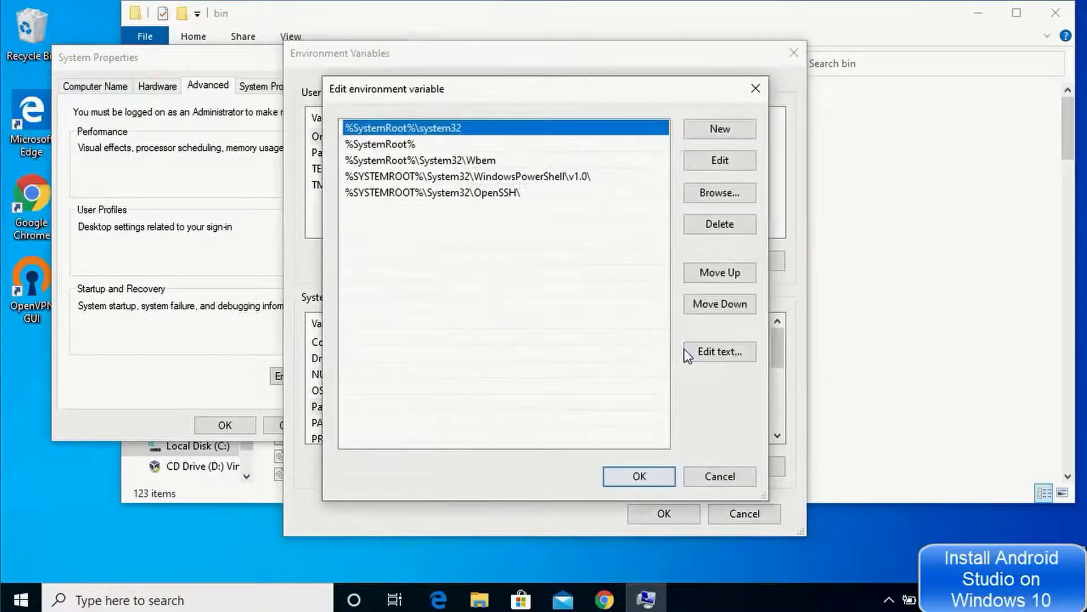
click(720, 130)
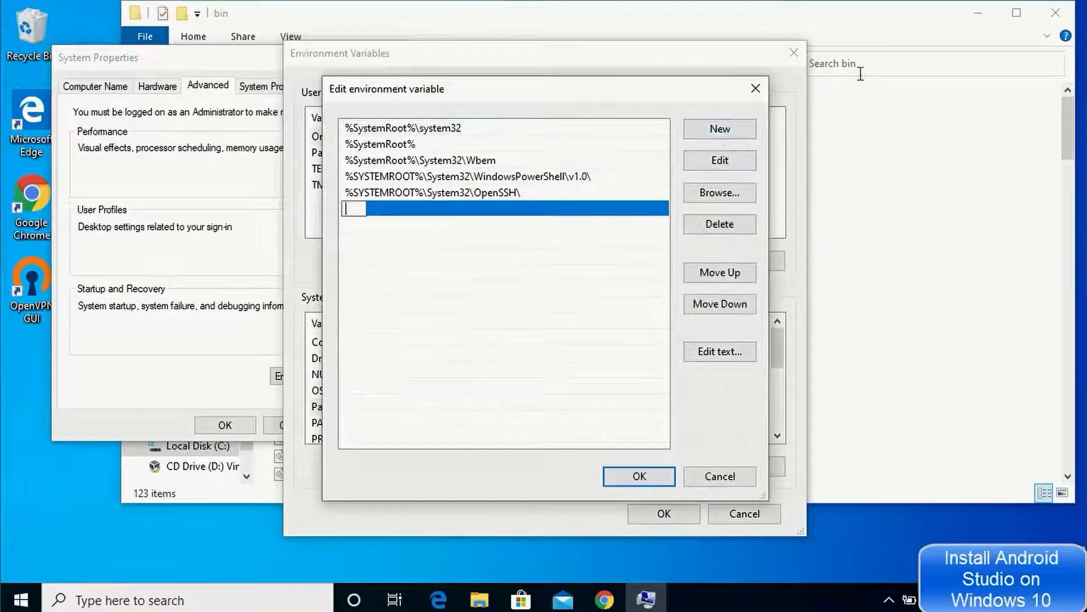
click(902, 135)
click(625, 64)
key(ctrl+c)
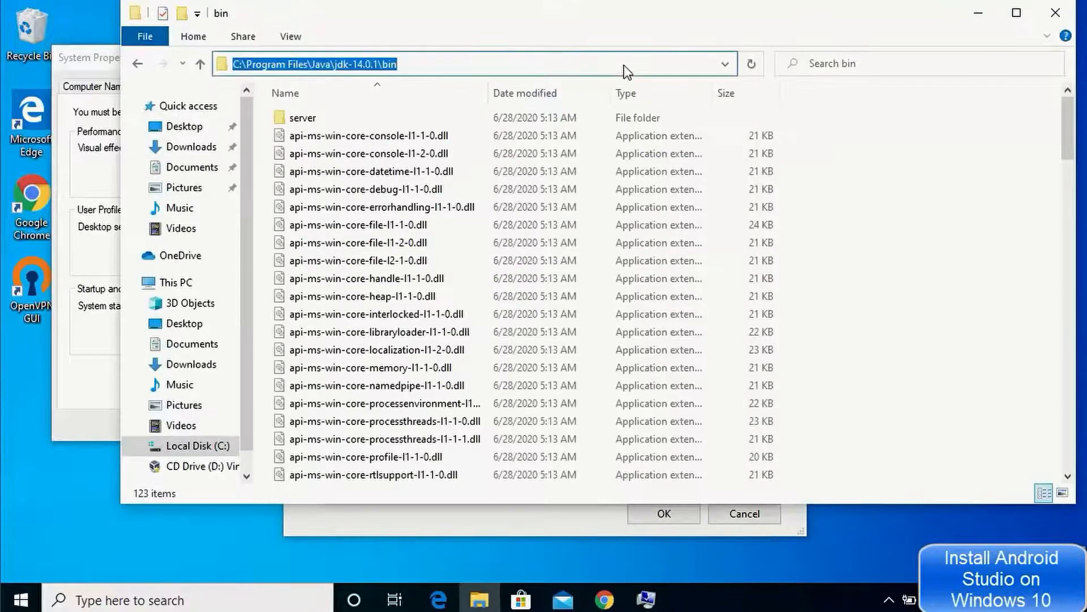
click(104, 402)
click(698, 131)
key(ctrl+v)
key(Return)
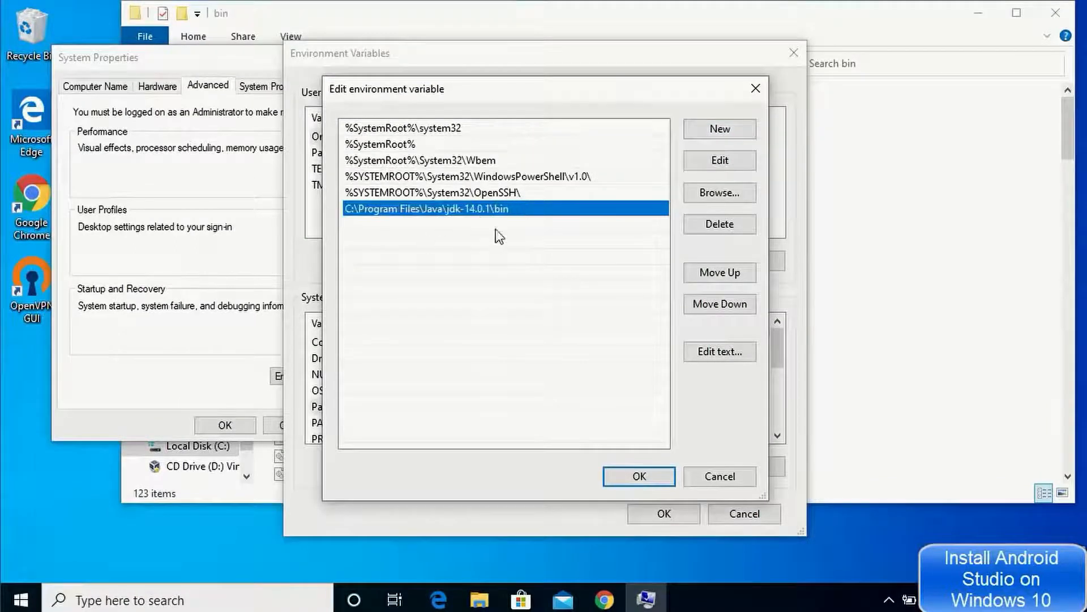
click(637, 474)
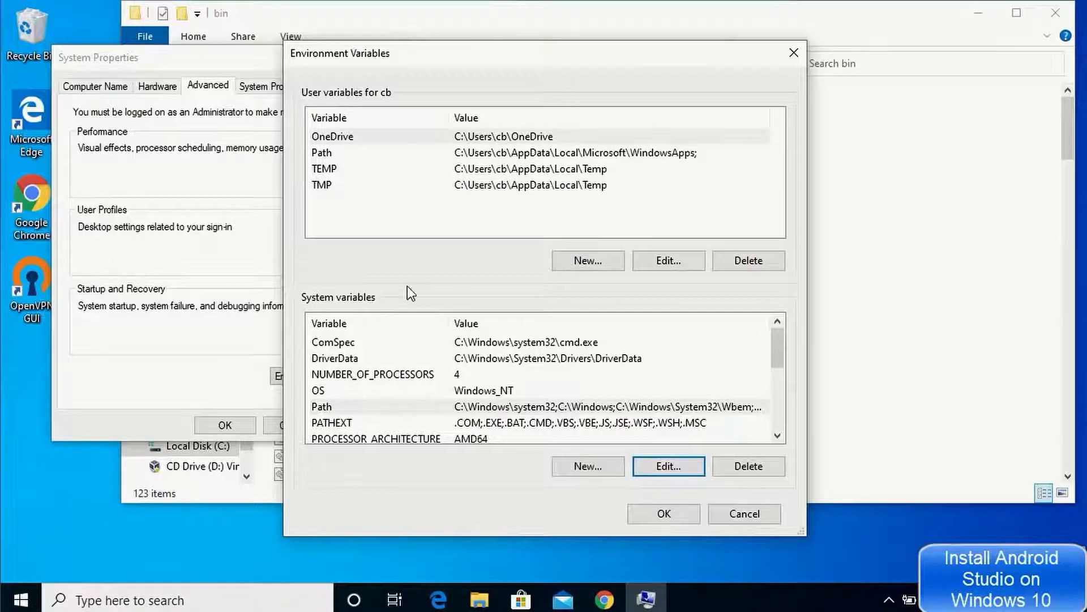
Create a new system variable and name it JAVA_HOME
click(577, 464)
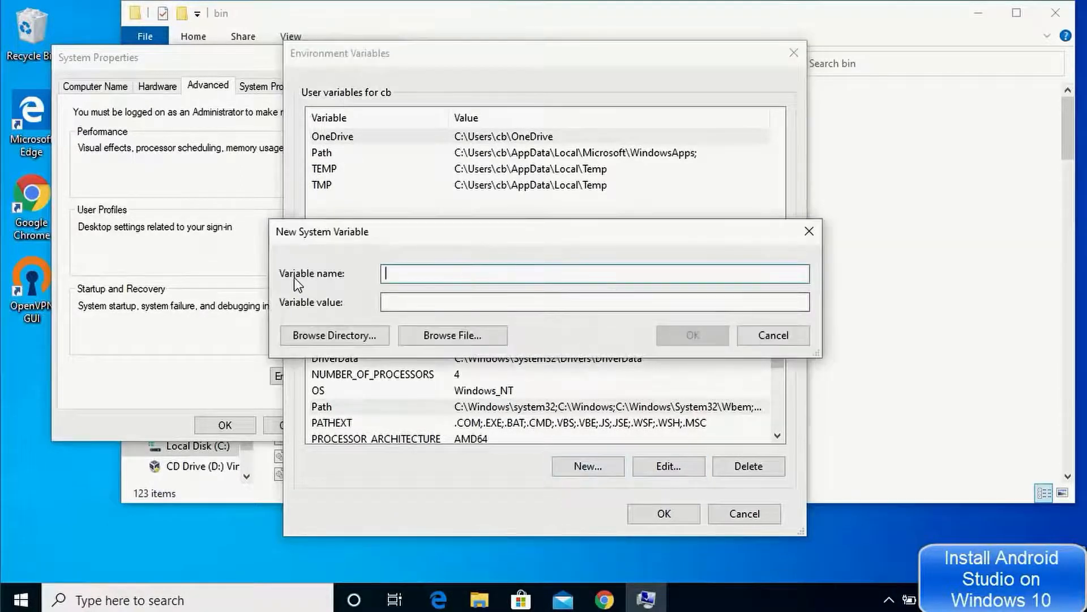
text(JAVA_HOME)
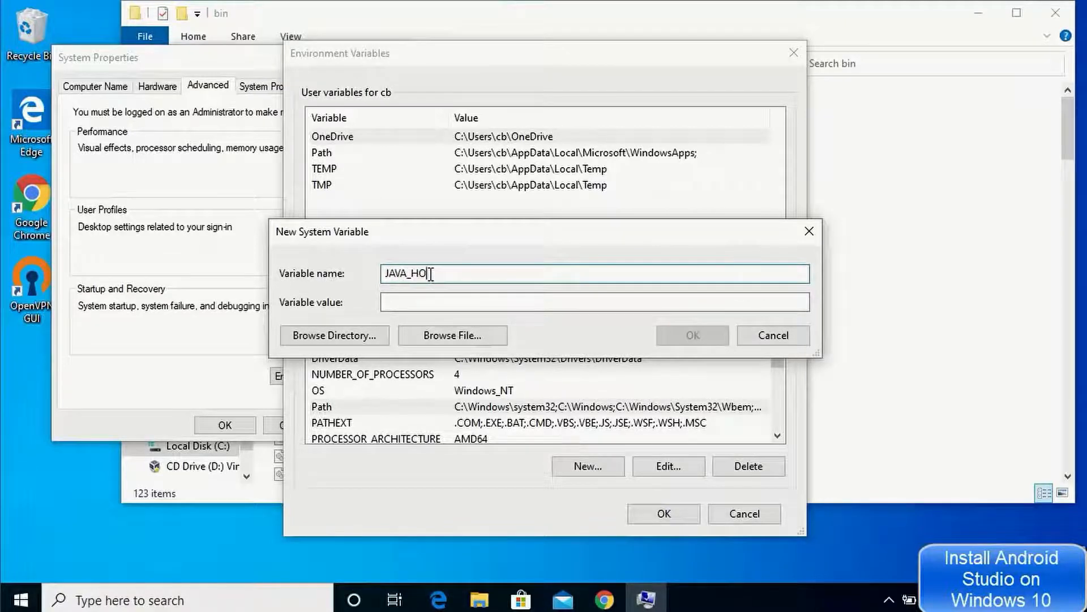
click(424, 308)
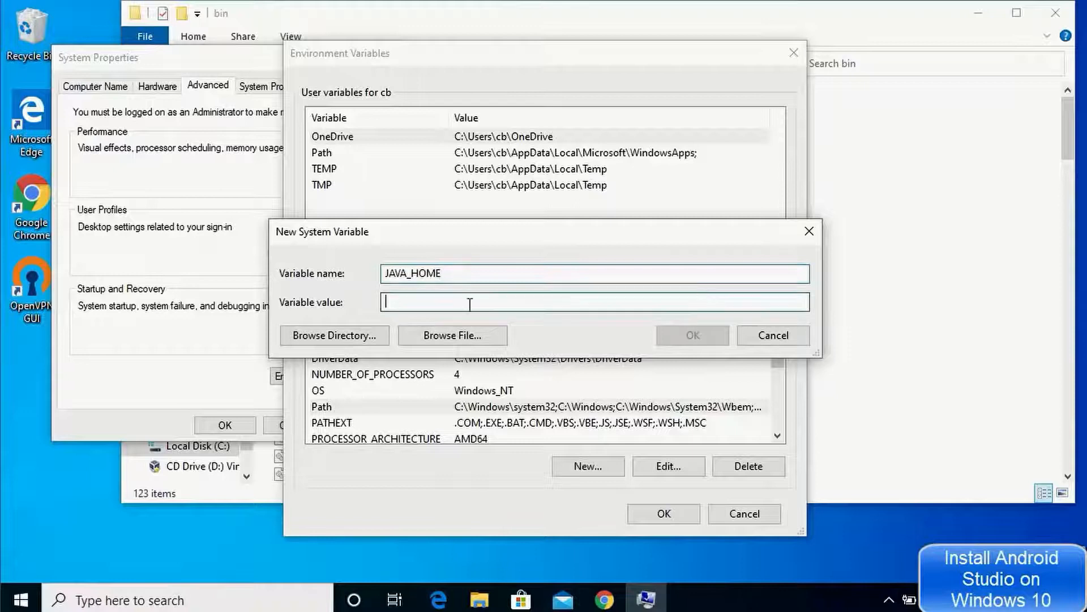
Go up to the jdk-14.0.1 folder in File Explorer and copy its full path
click(910, 286)
click(521, 63)
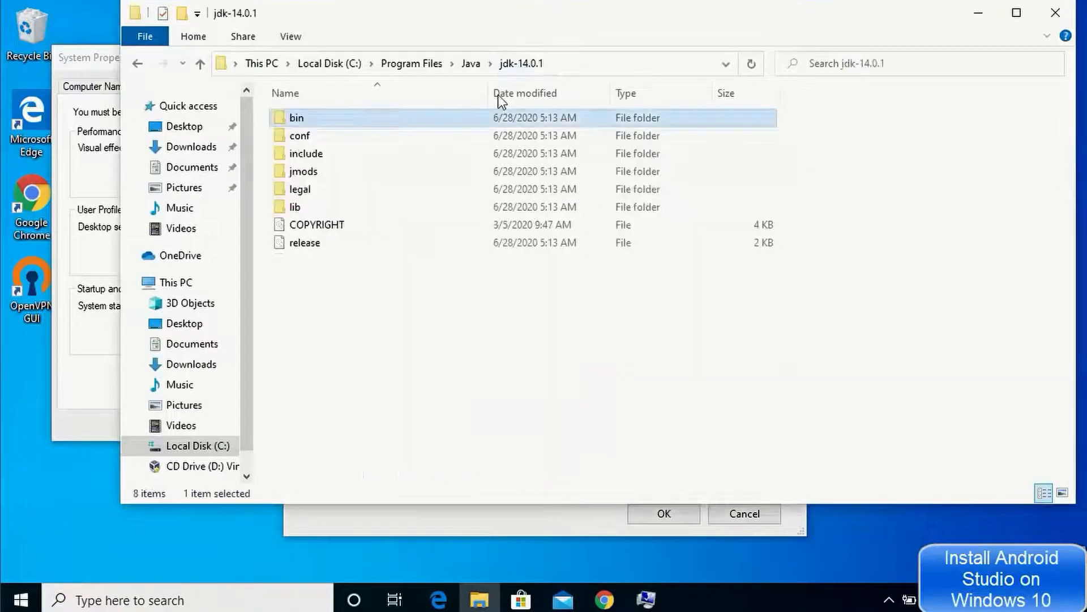
click(586, 64)
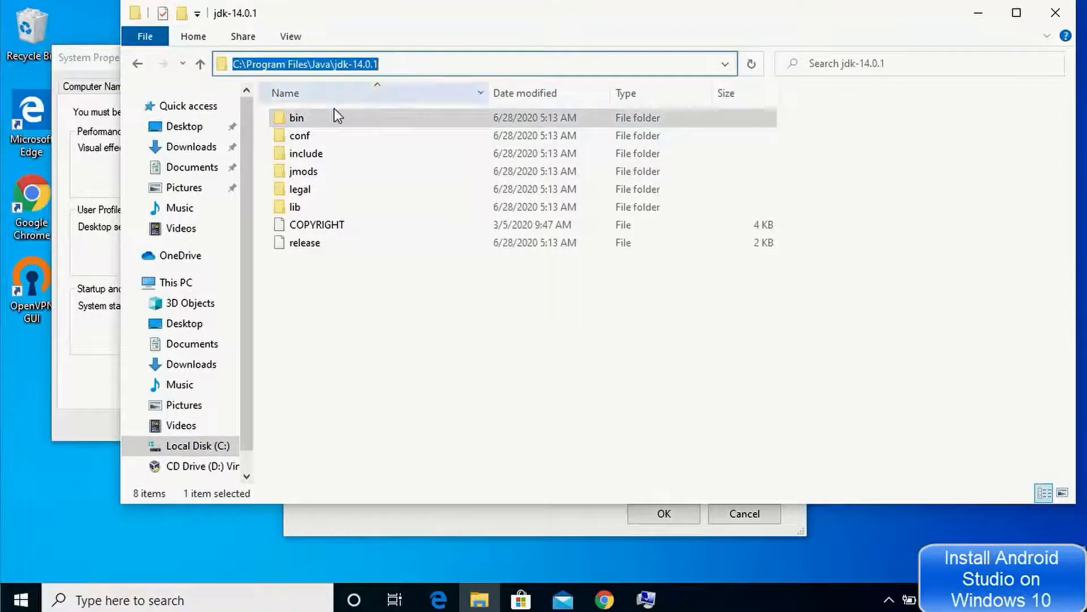
click(411, 63)
key(ctrl+a)
key(ctrl+c)
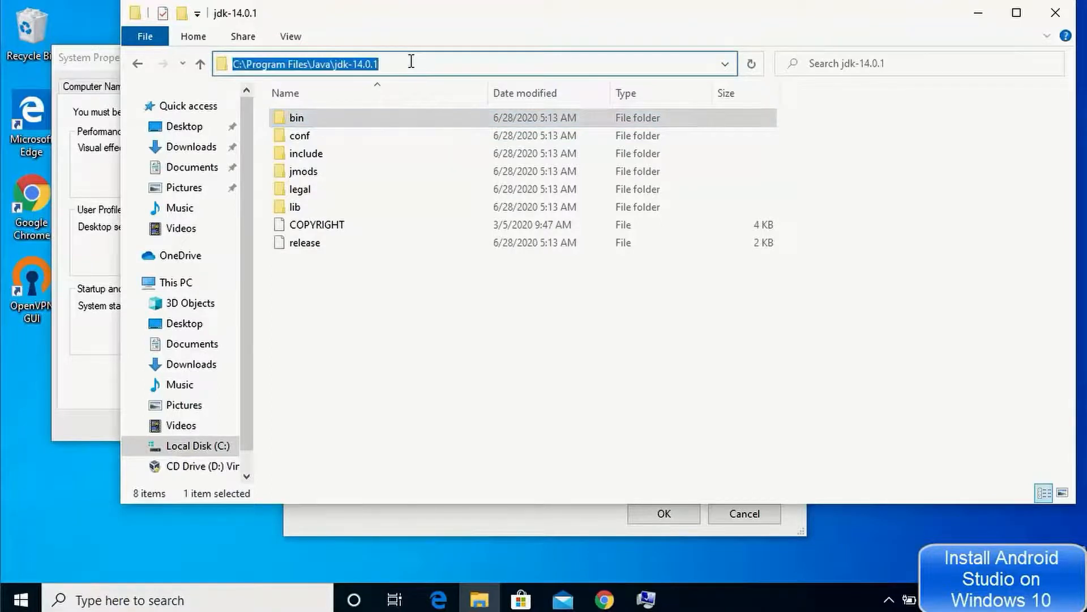
Set the JAVA_HOME value to C:\Program Files\Java\jdk-14.0.1 and confirm the open environment and system property dialogs
click(978, 13)
click(488, 300)
key(ctrl+v)
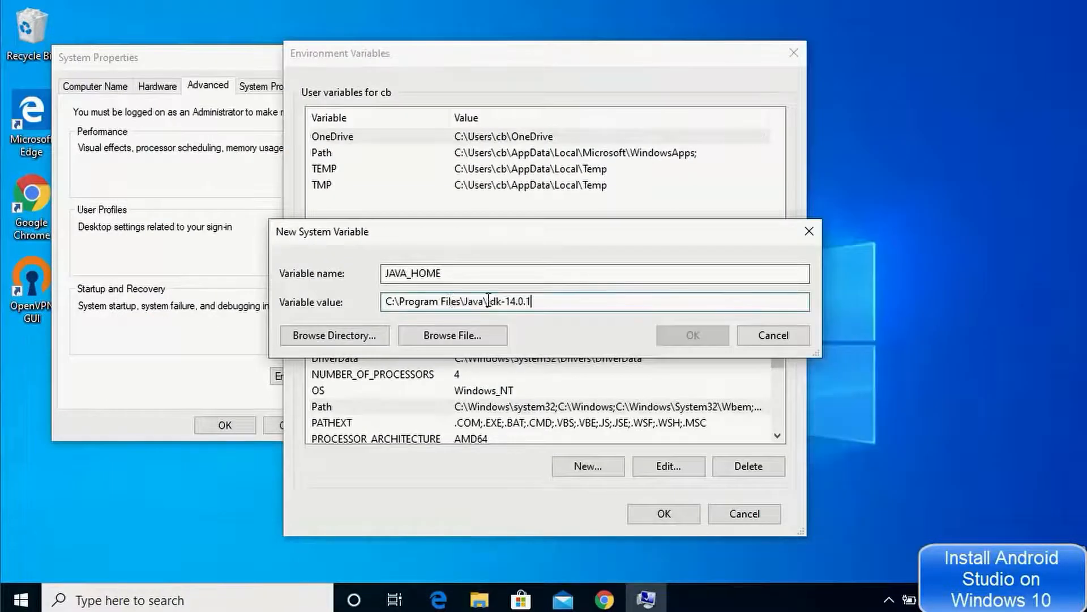
click(692, 335)
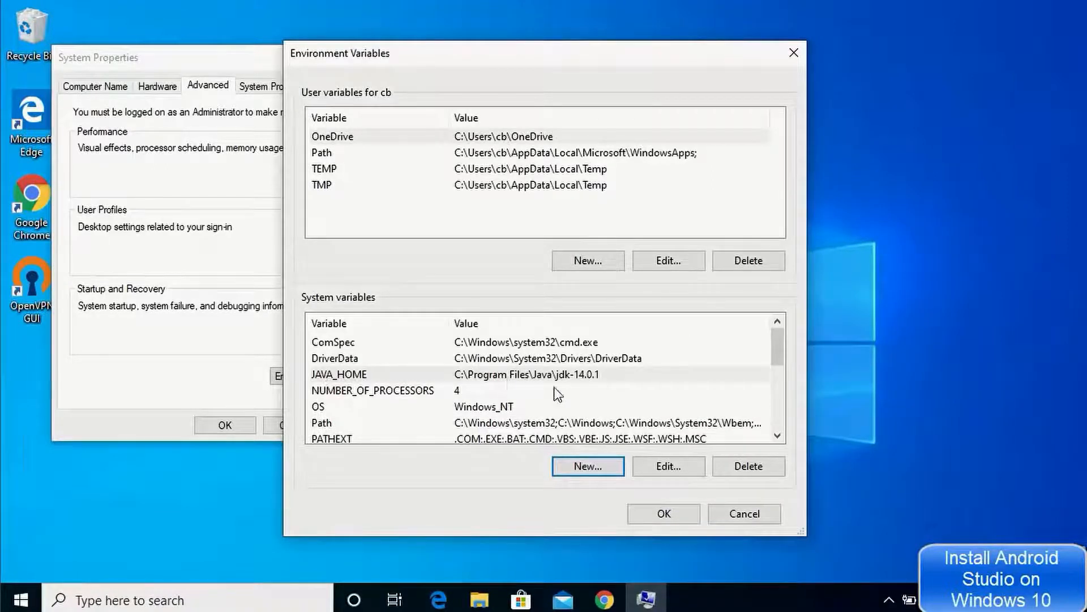
click(658, 514)
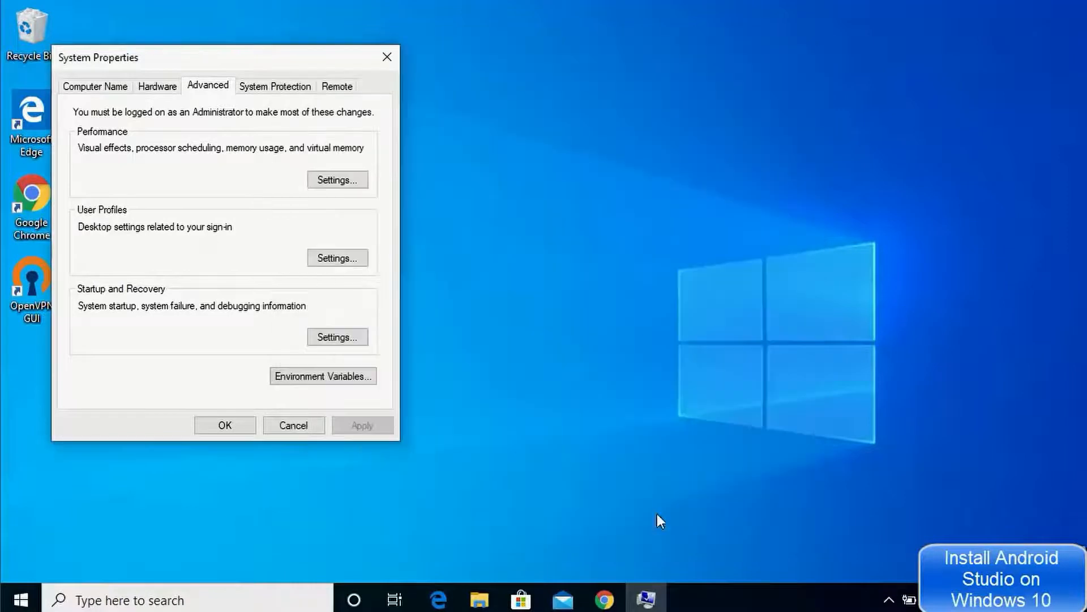
click(234, 427)
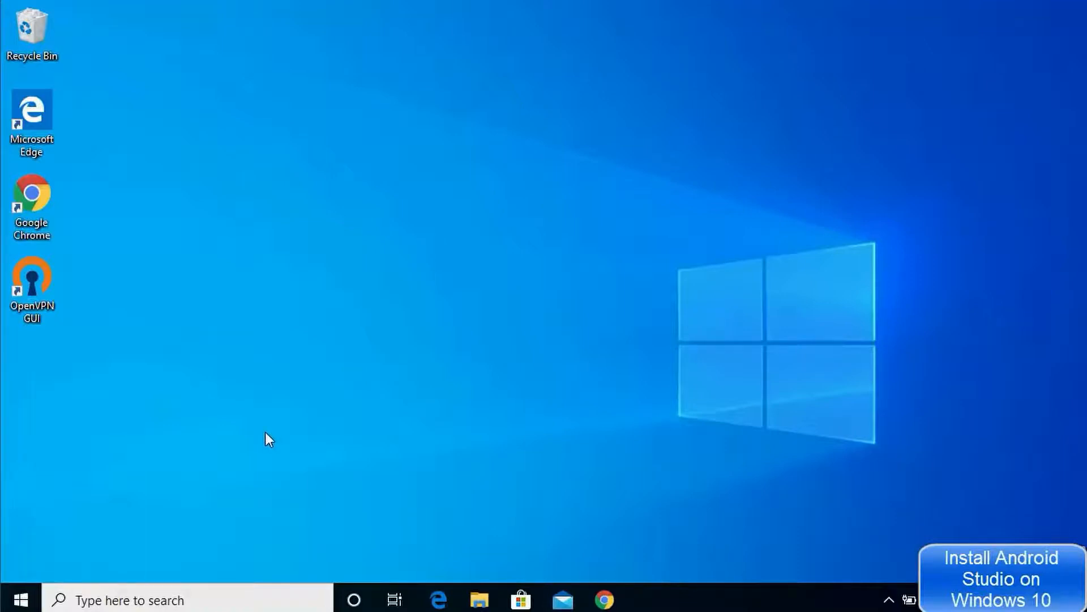
Open Command Prompt and check the installed Java versions with java -version and javac -version
click(147, 602)
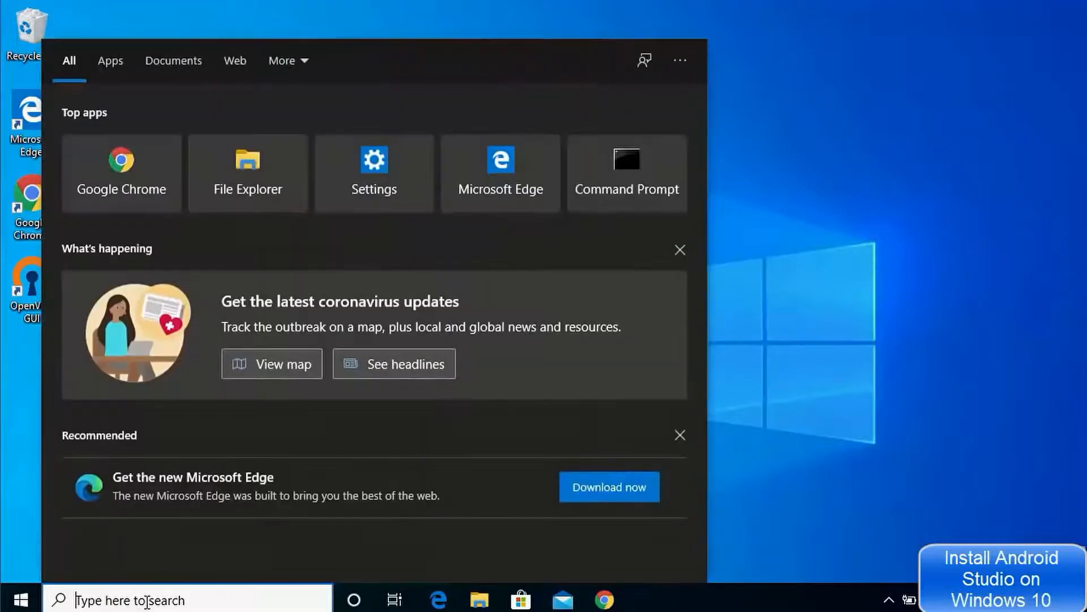
text(cmd)
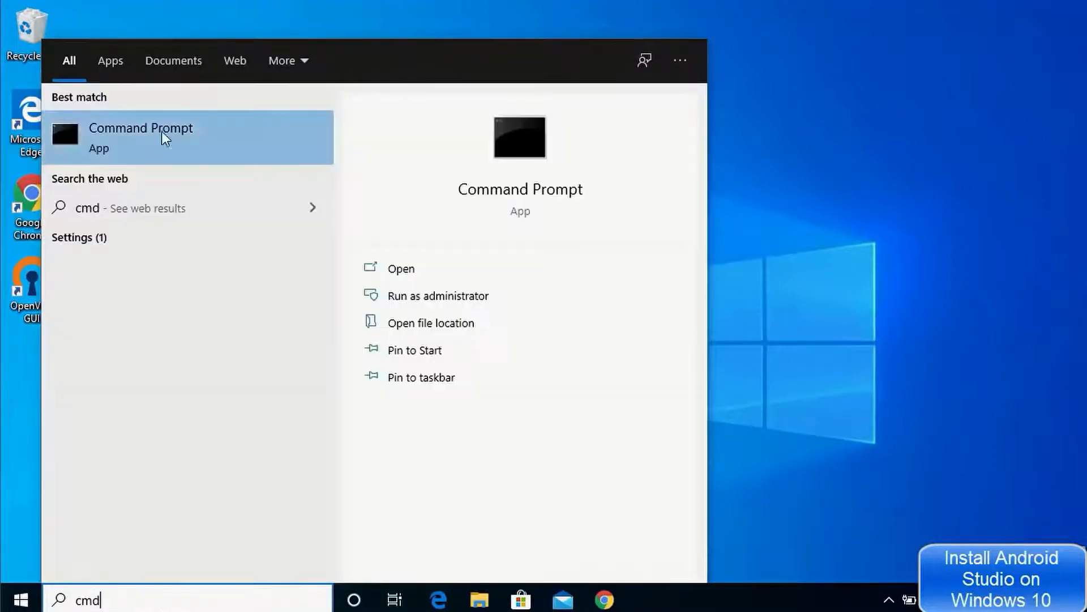
key(Return)
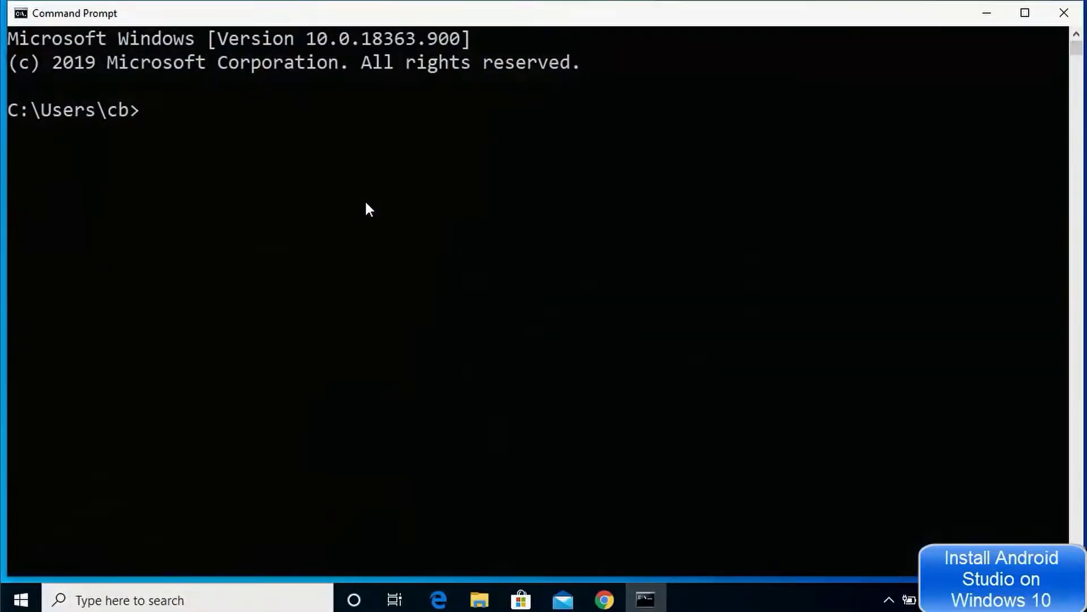
text(java -version)
key(Return)
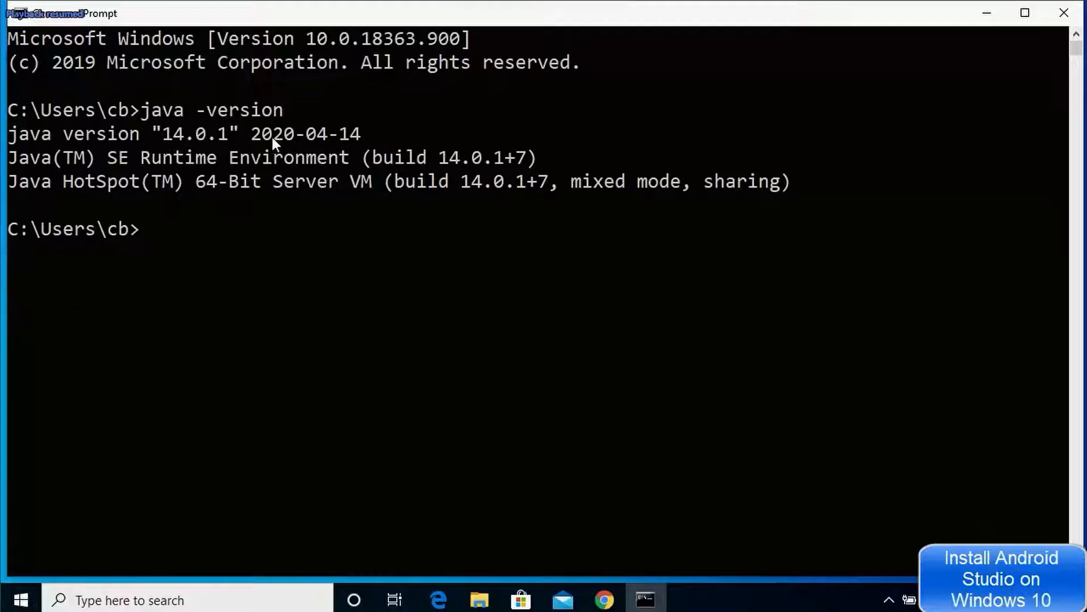
text(javac -version)
key(Return)
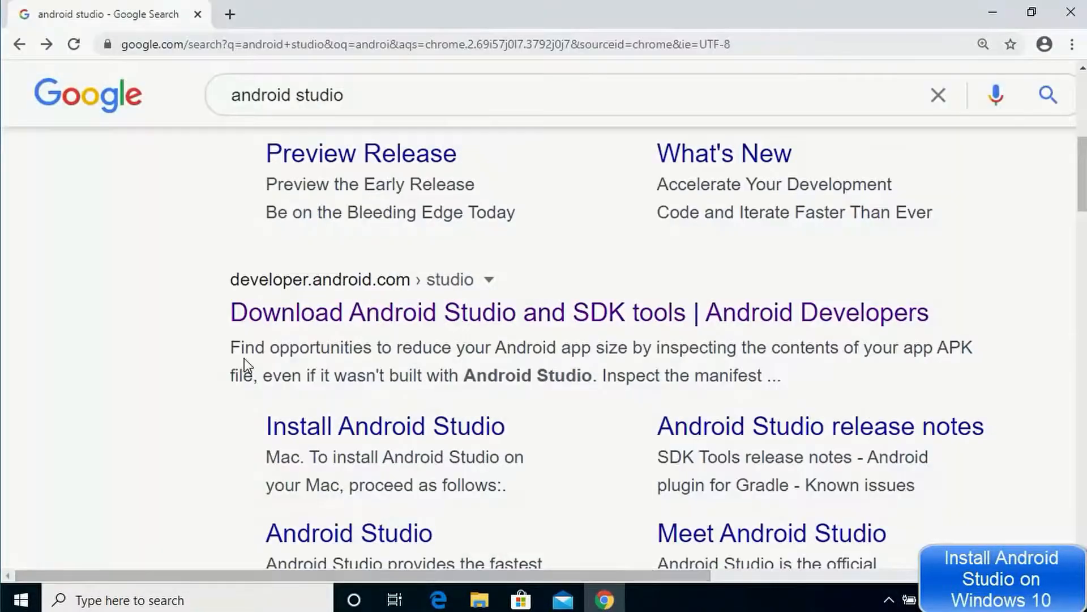
Open the "Download Android Studio and SDK tools" page from the Google results for android studio
scroll(226, 176, up, 5)
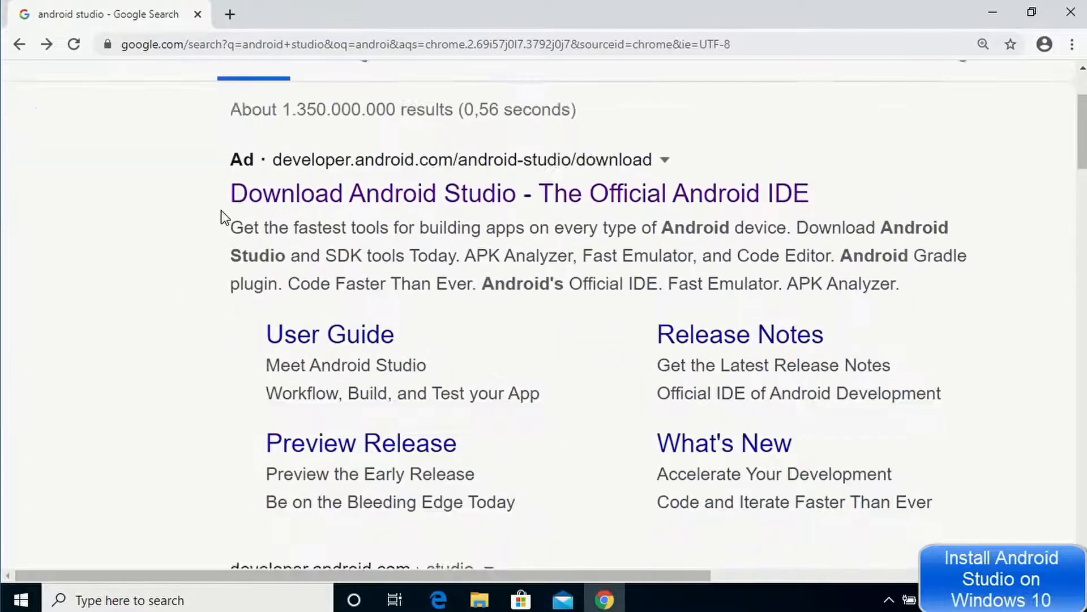
scroll(219, 223, down, 3)
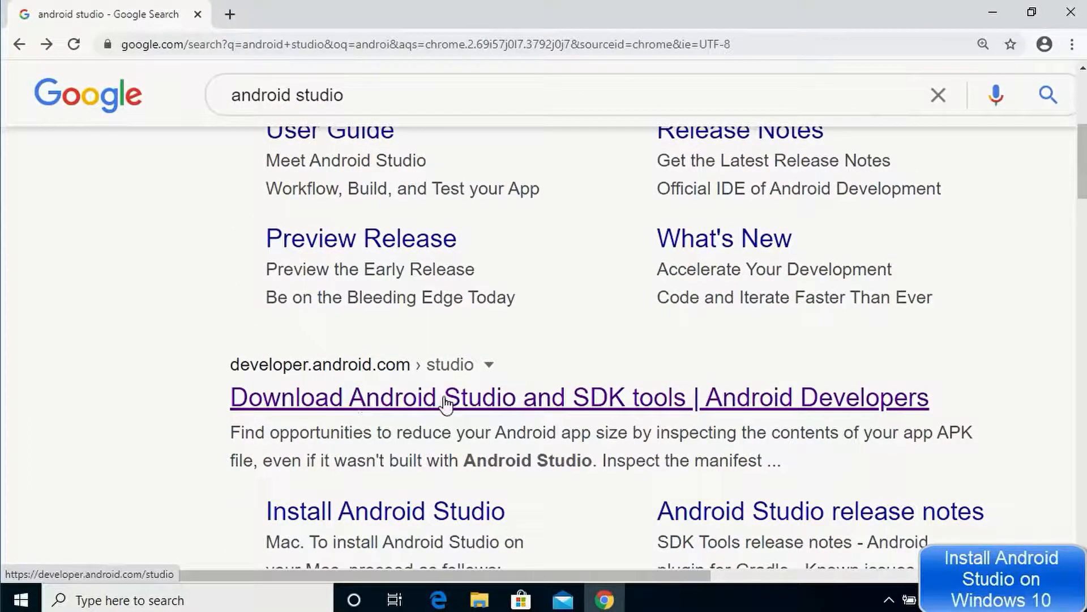
click(411, 401)
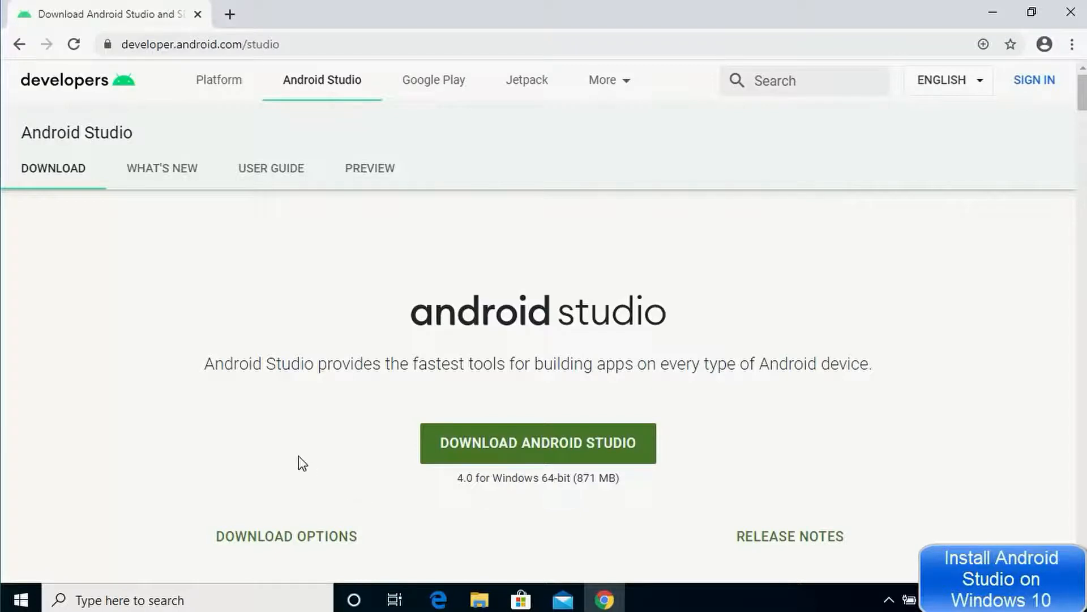
Review the system requirements on the Android Studio page and open the Android Studio download terms
scroll(190, 429, down, 20)
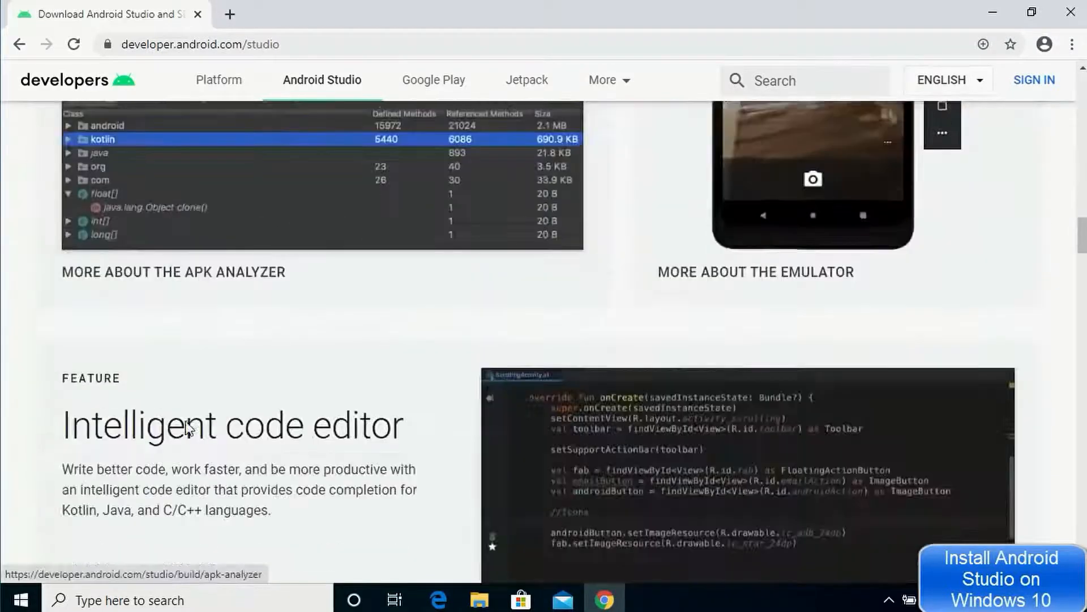
scroll(190, 429, down, 15)
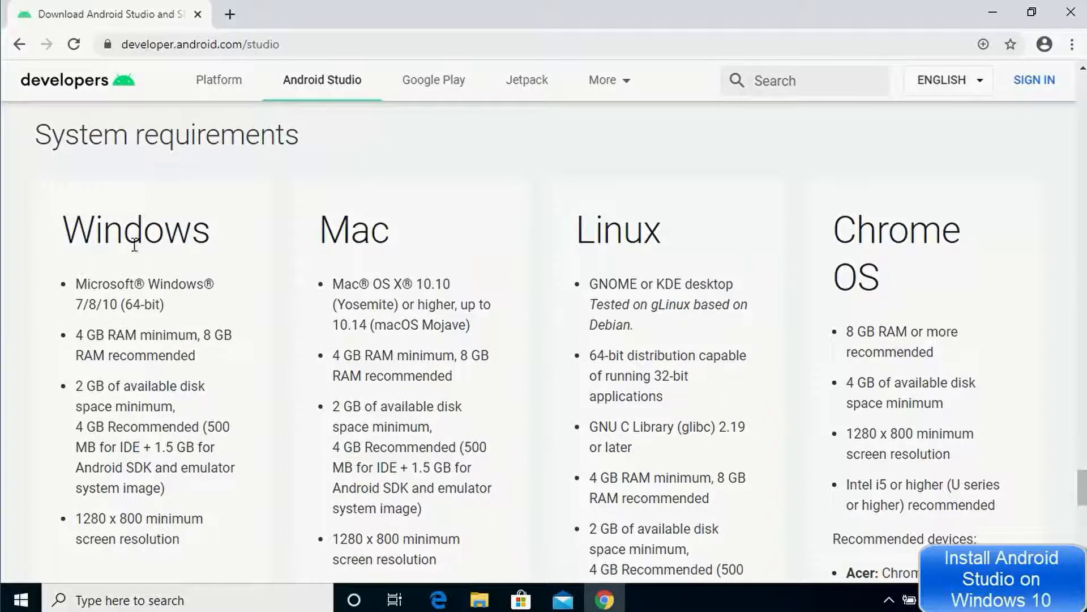
drag(1075, 453, 1072, 102)
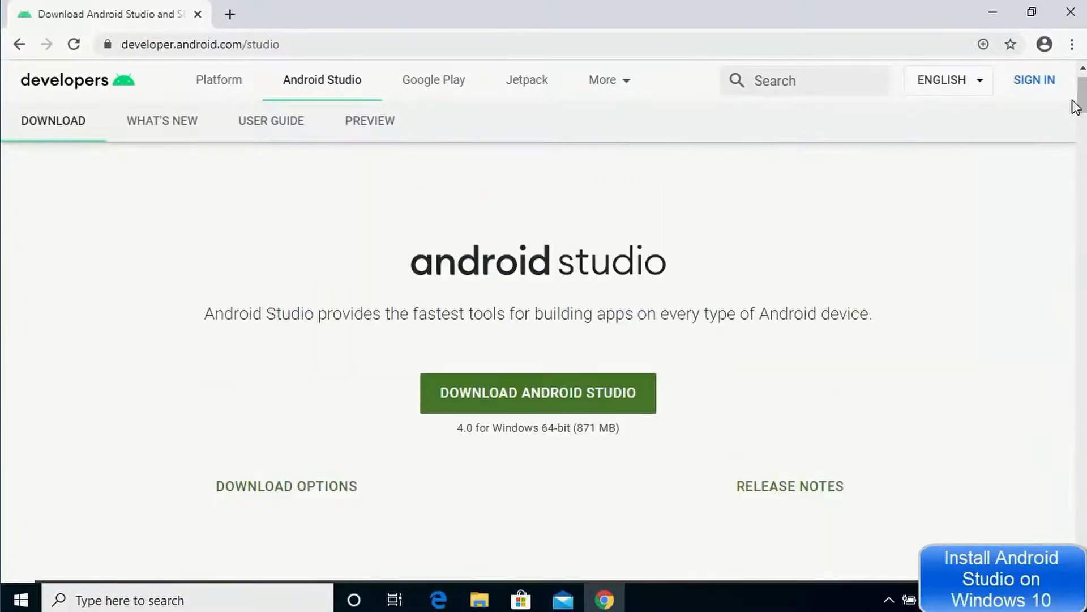
click(516, 406)
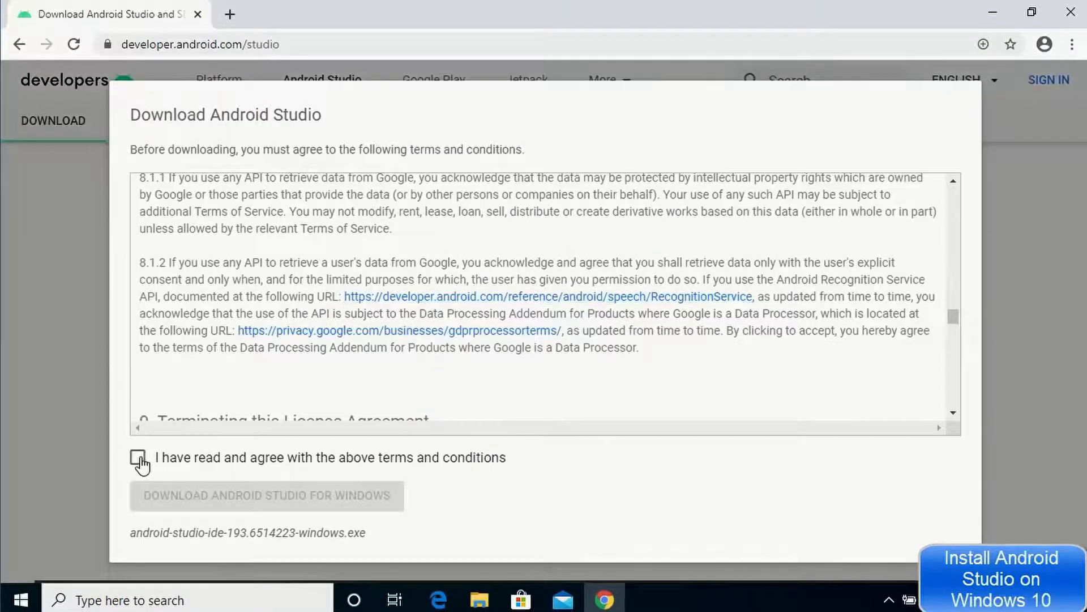
Accept the terms to download Android Studio for Windows, and run its installer past the setup welcome page
click(139, 458)
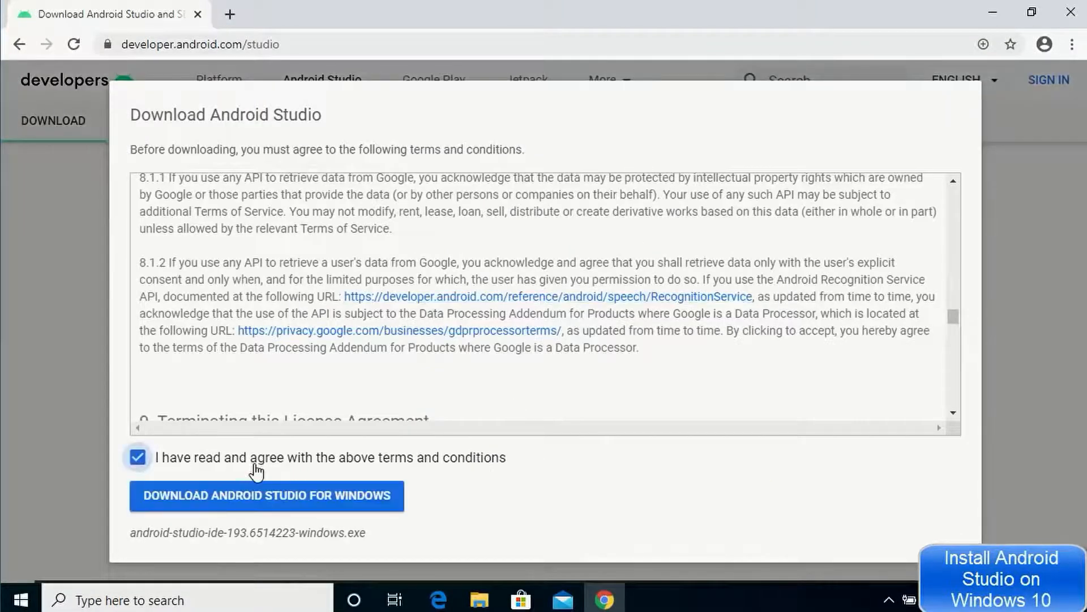
click(270, 508)
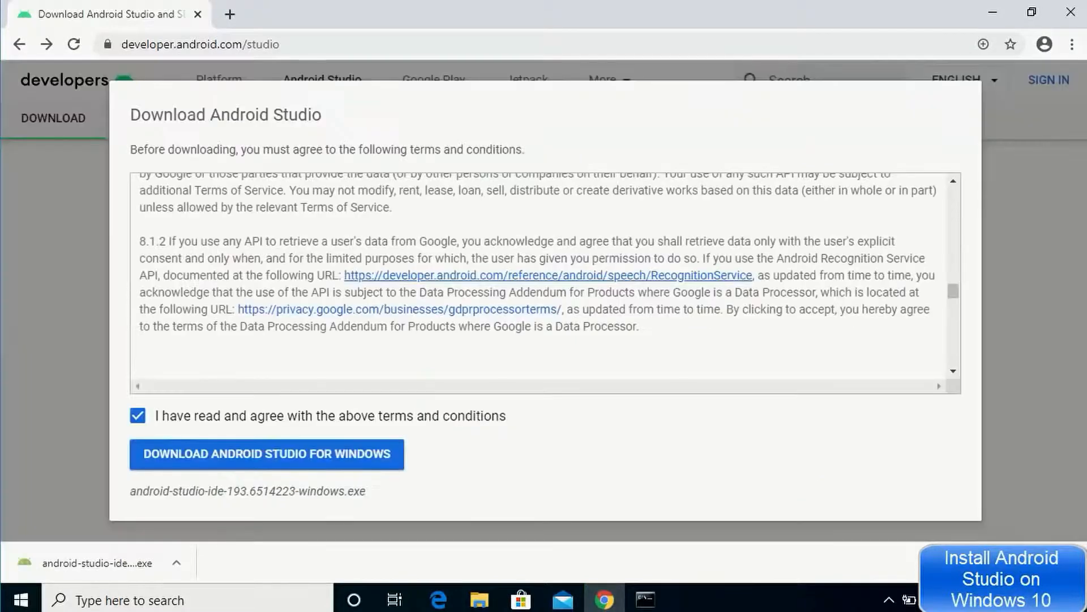
click(126, 563)
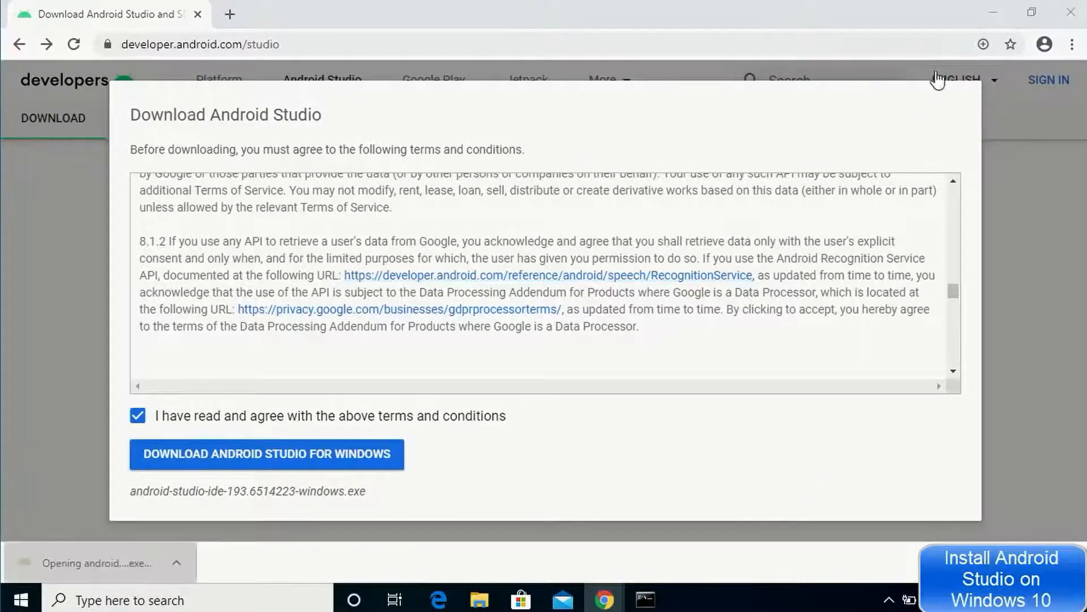
click(986, 17)
click(986, 16)
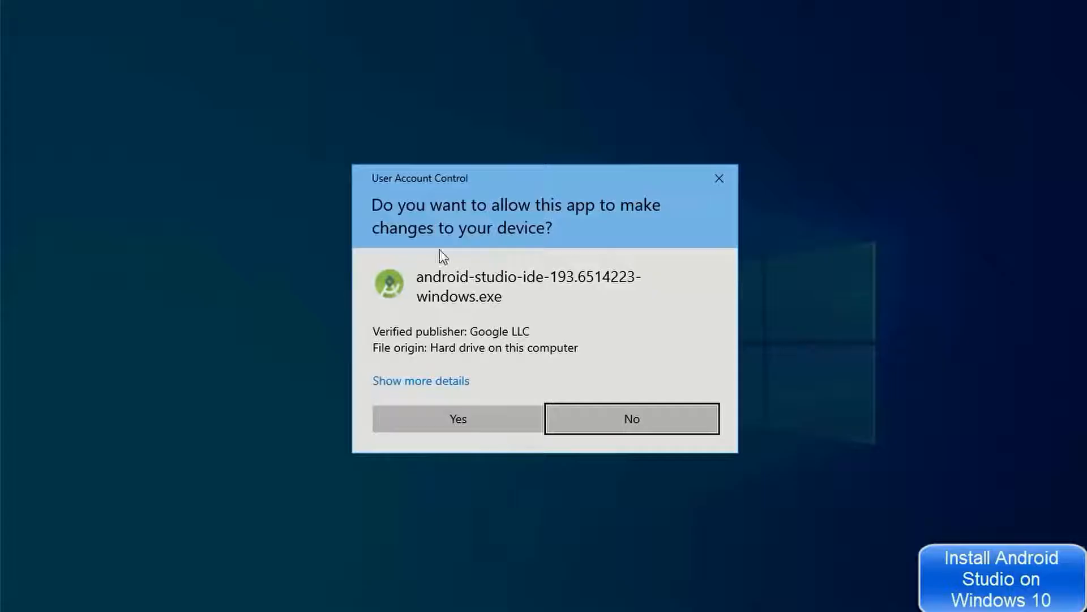
click(439, 428)
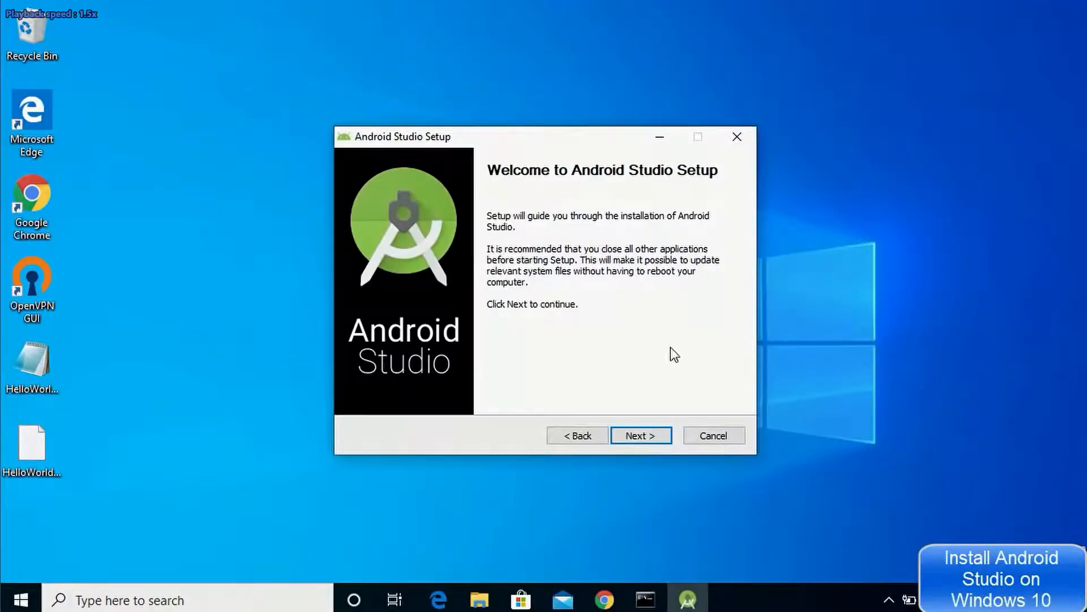
click(627, 435)
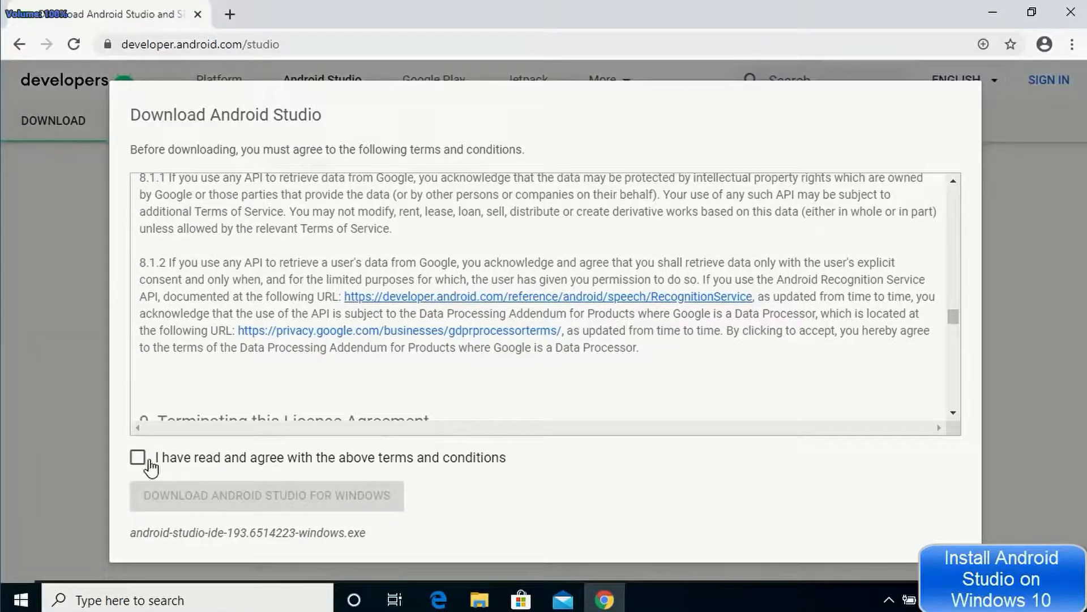
Agree to the terms, download android-studio-ide-193.6514223-windows.exe, and launch the downloaded installer
click(142, 460)
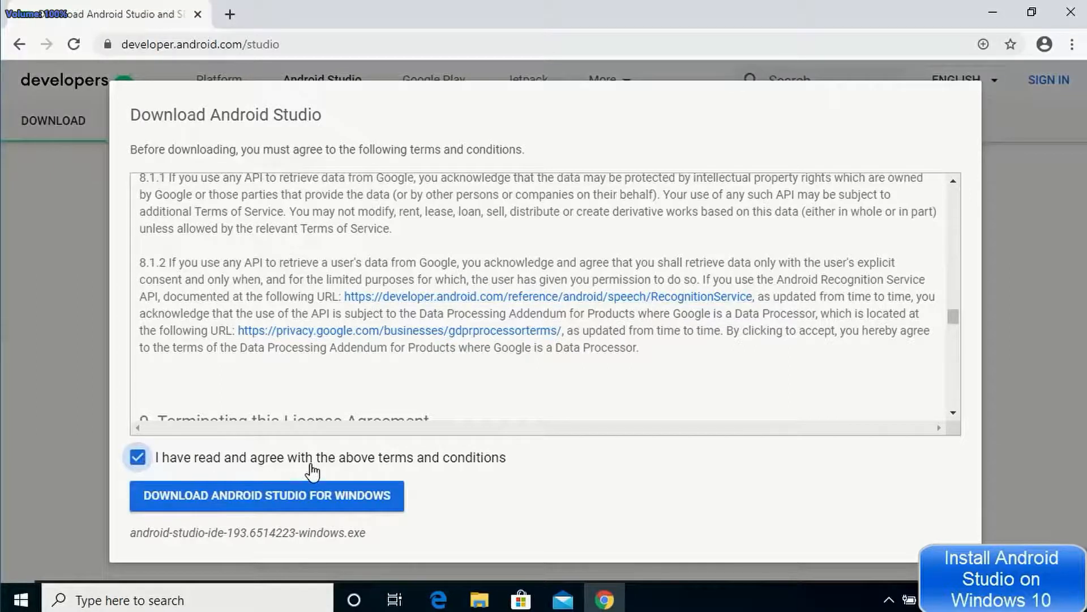
click(273, 505)
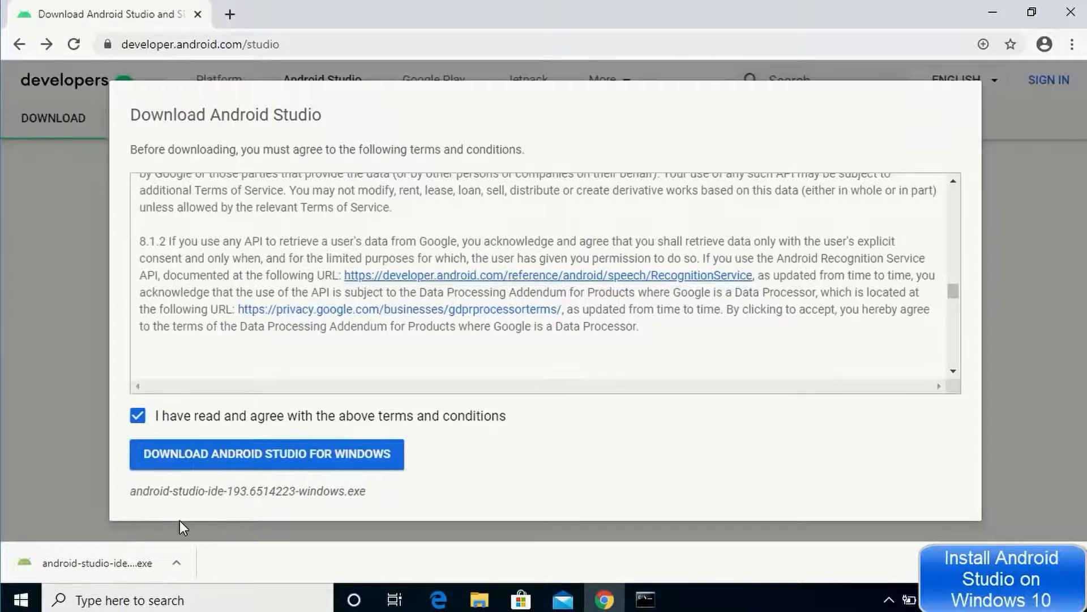
click(126, 563)
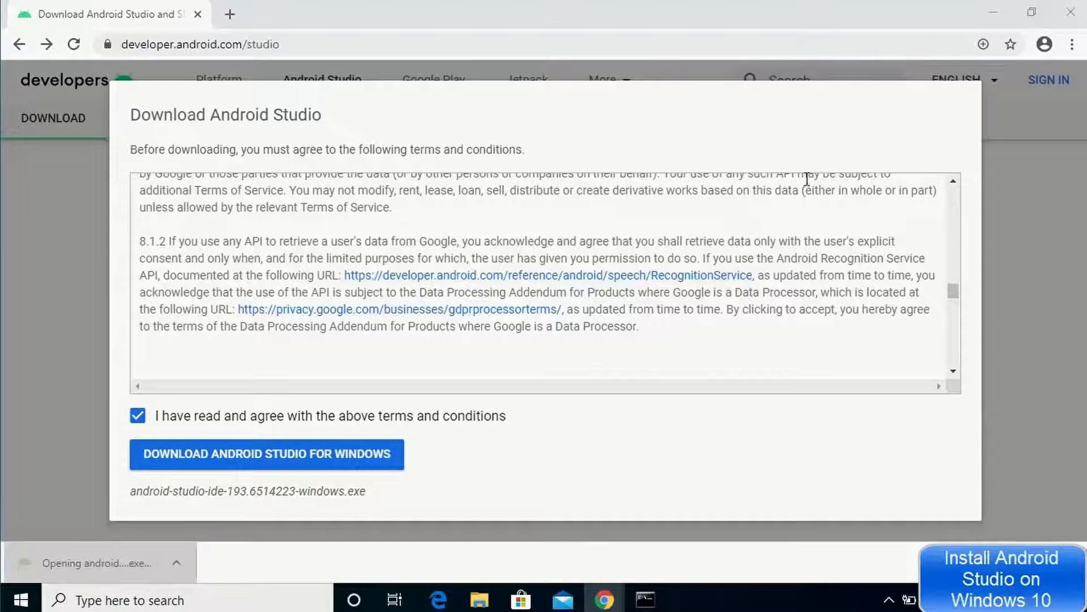
click(984, 19)
click(984, 18)
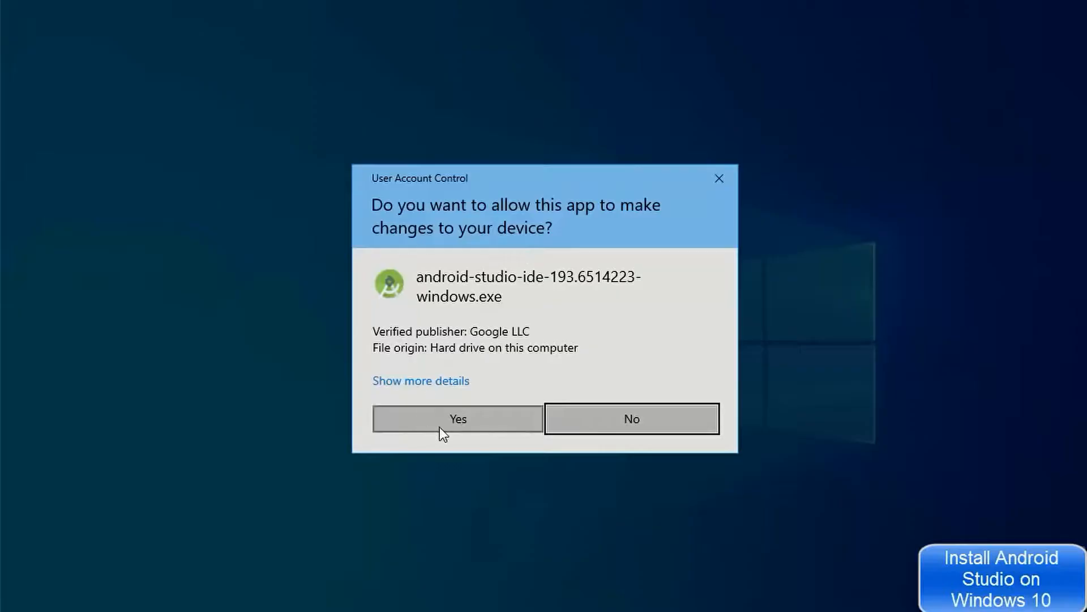
Allow the installer to make changes and proceed through setup with the Android Studio and Android Virtual Device components selected
click(435, 426)
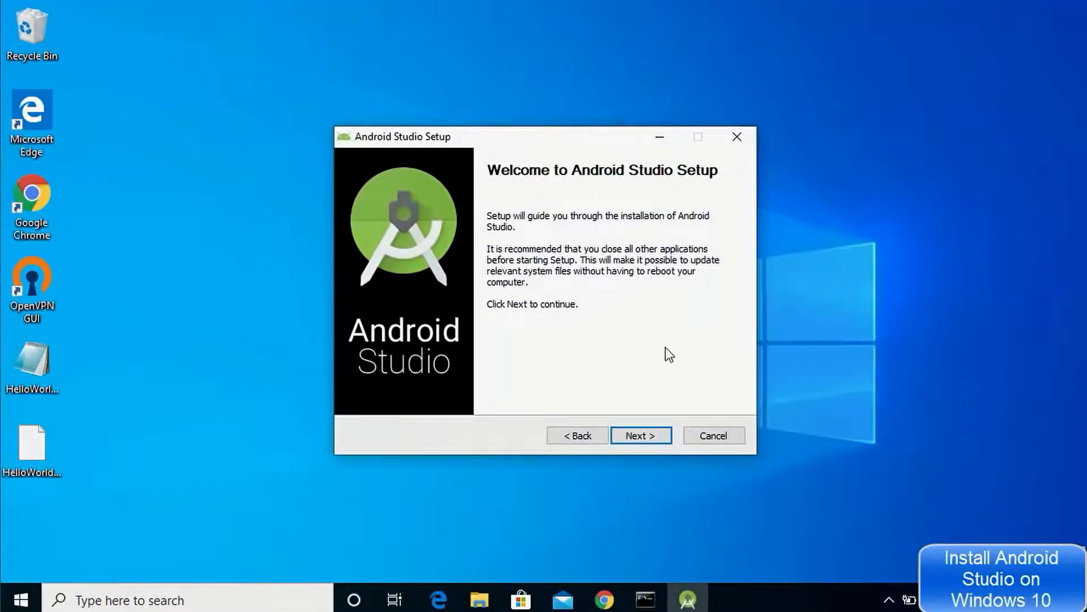
click(629, 436)
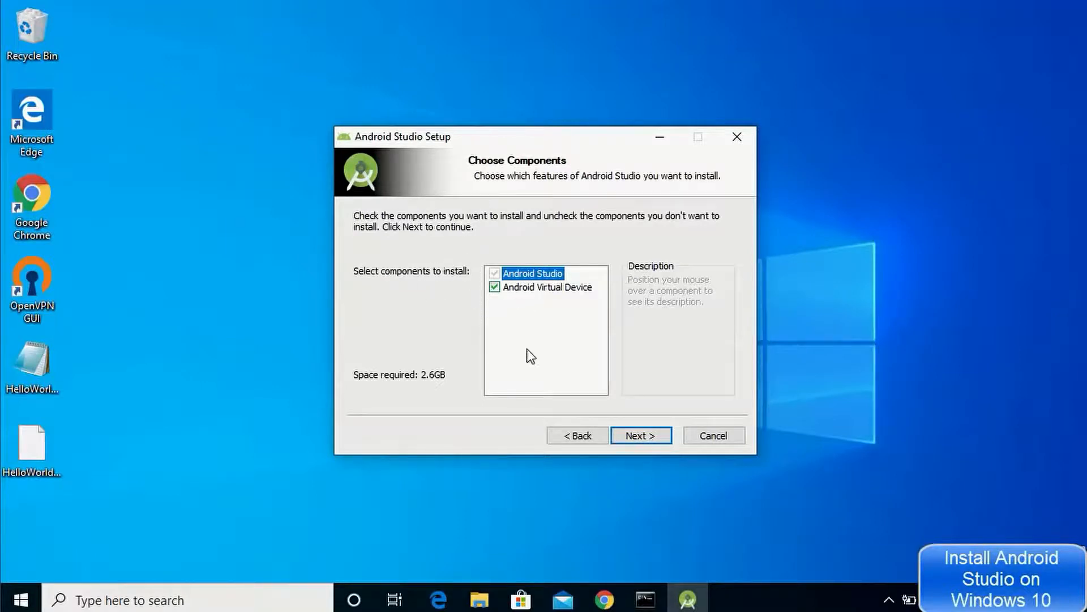
click(635, 439)
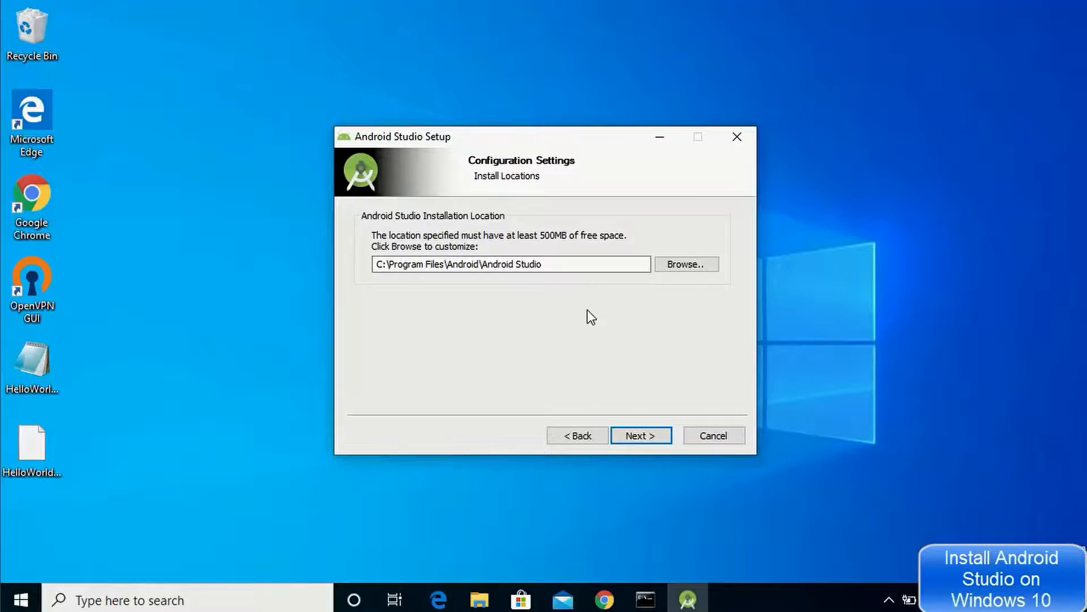
Install Android Studio in C:\Program Files\Android\Android Studio with the Android Studio Start Menu folder, and finish setup with Start Android Studio enabled
click(636, 436)
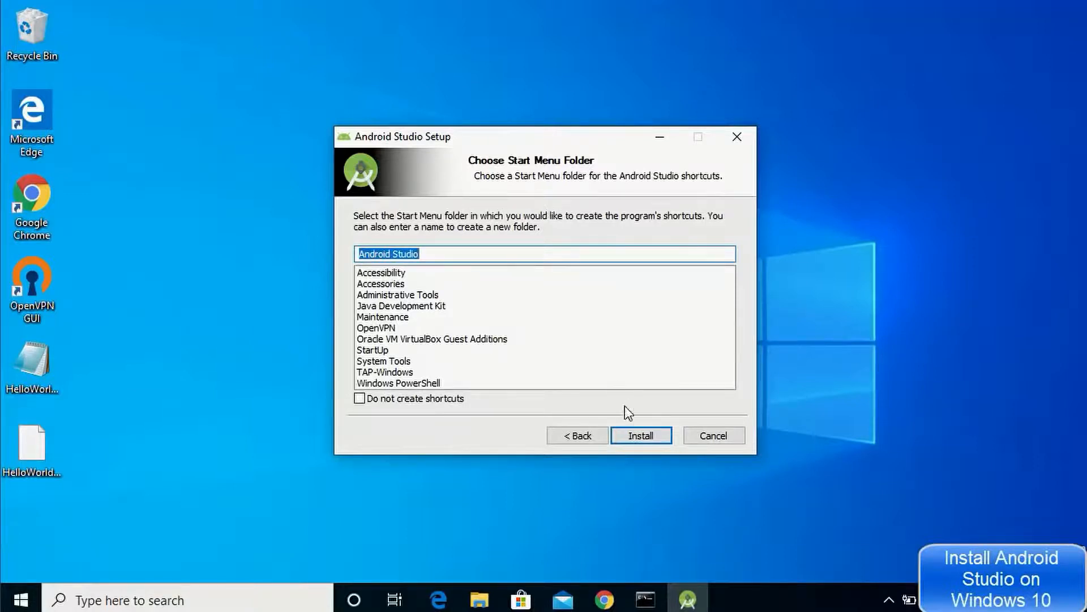
click(631, 436)
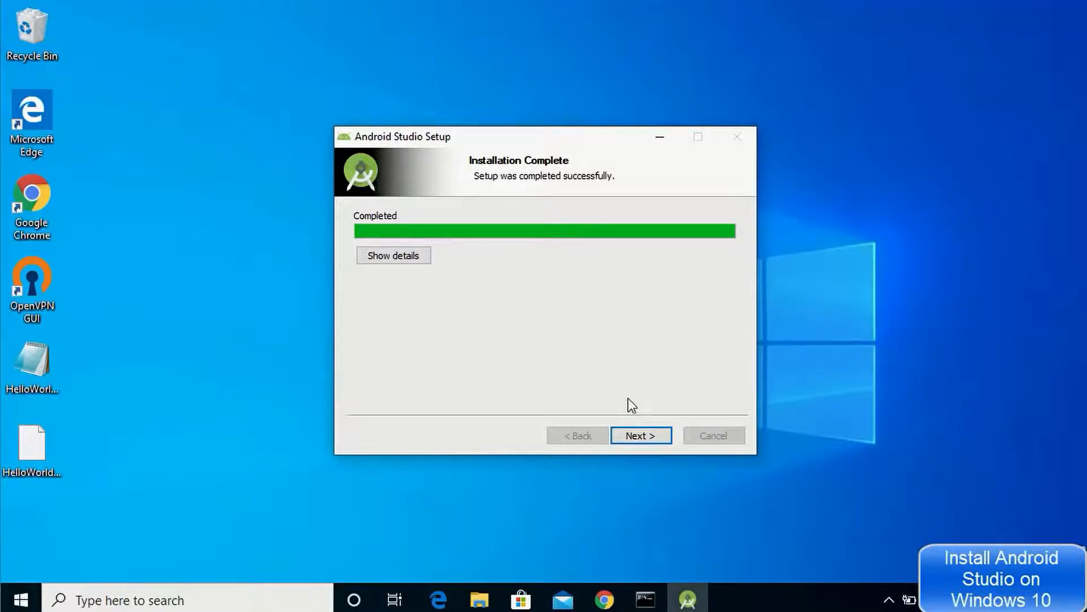
click(626, 438)
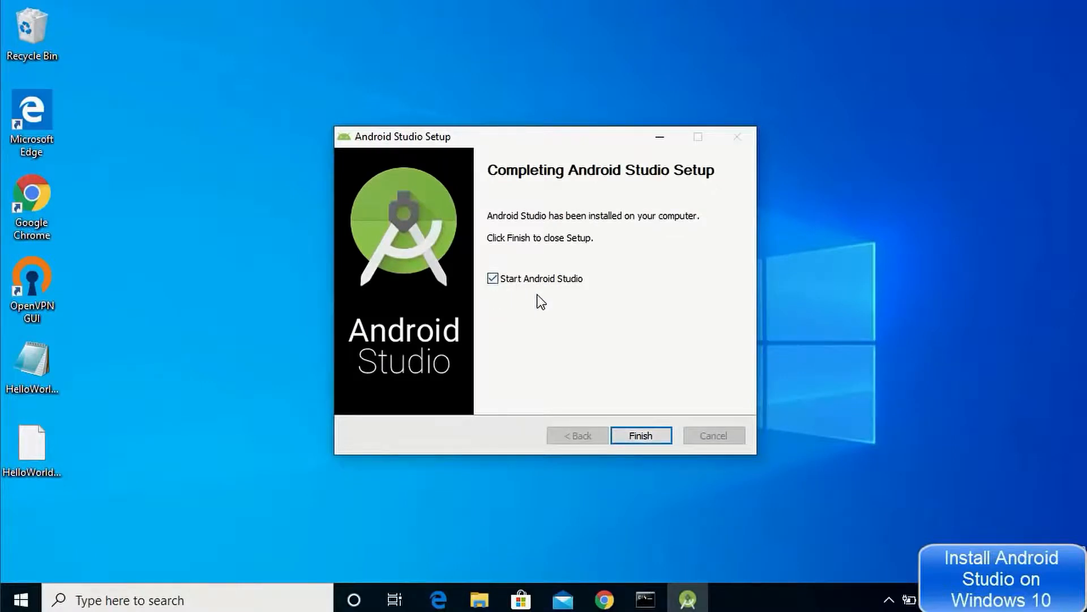
click(639, 434)
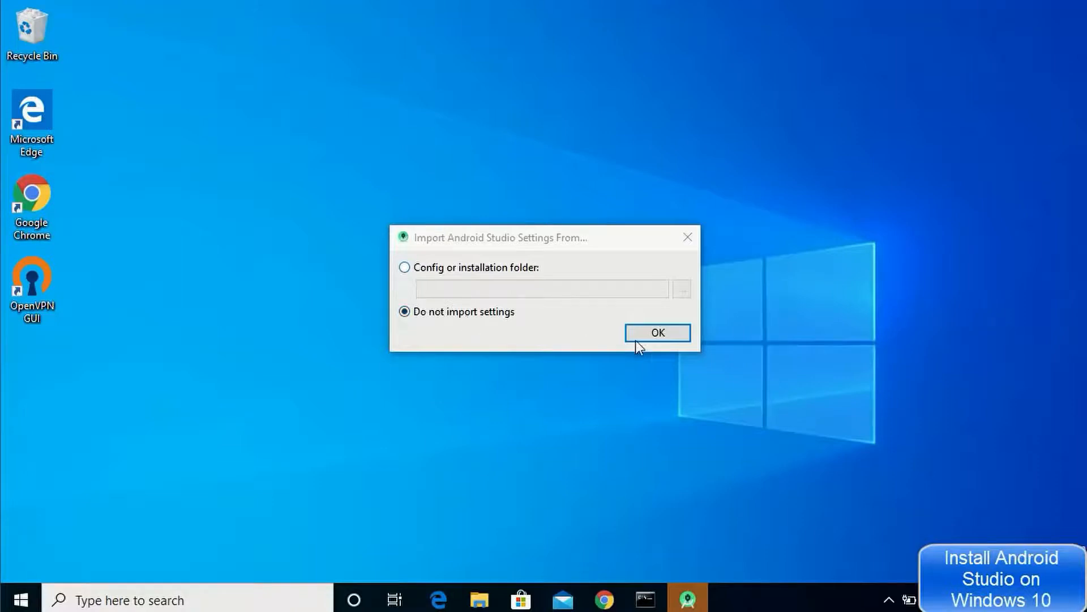
Skip importing Android Studio settings, and decline sending usage statistics to Google before proceeding past the wizard's welcome page
click(663, 338)
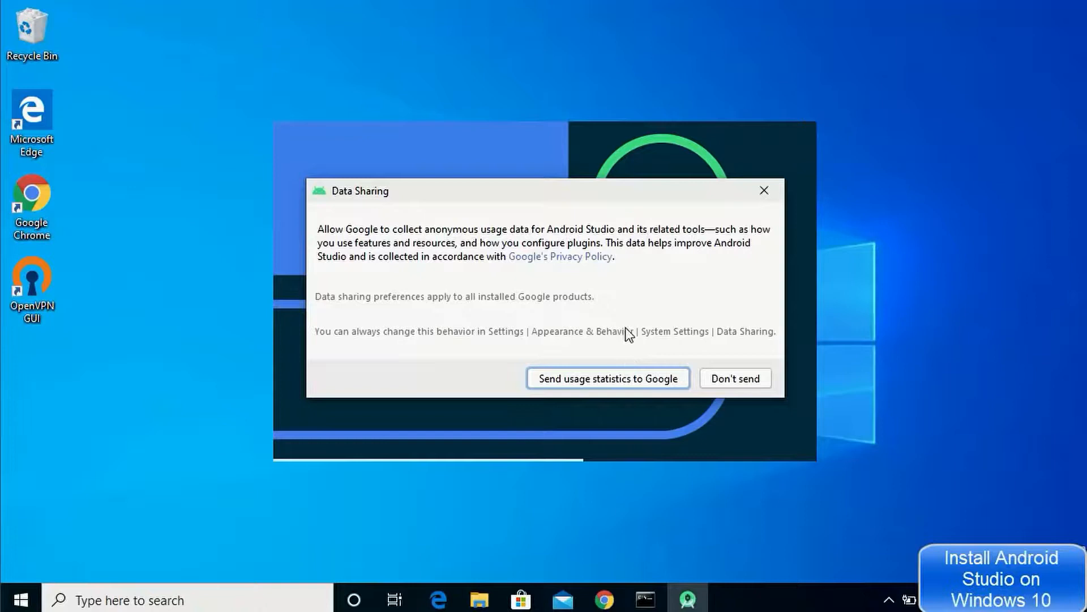
click(725, 386)
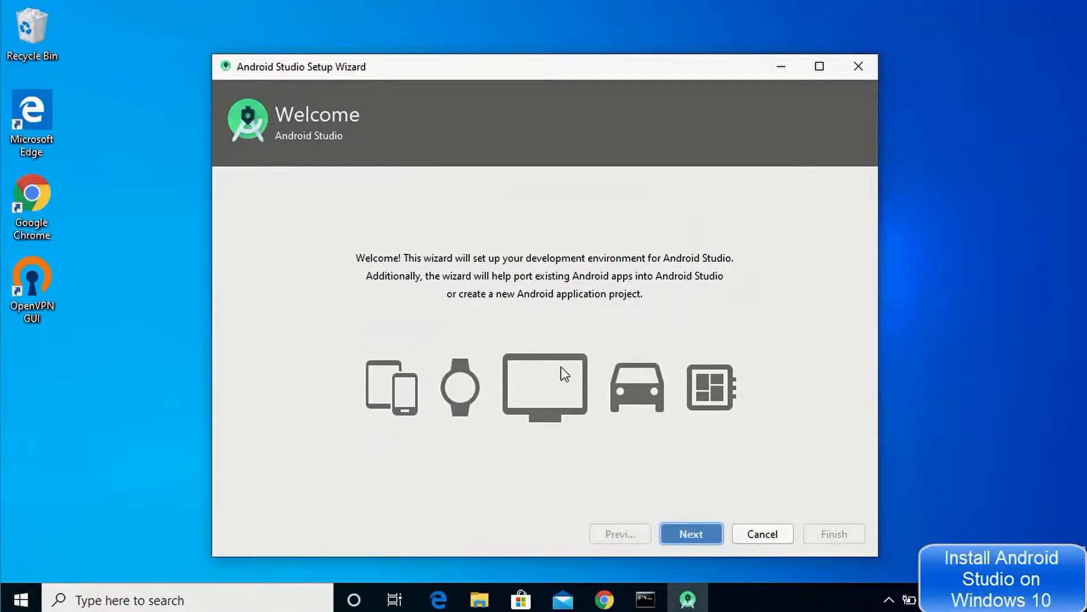
click(685, 535)
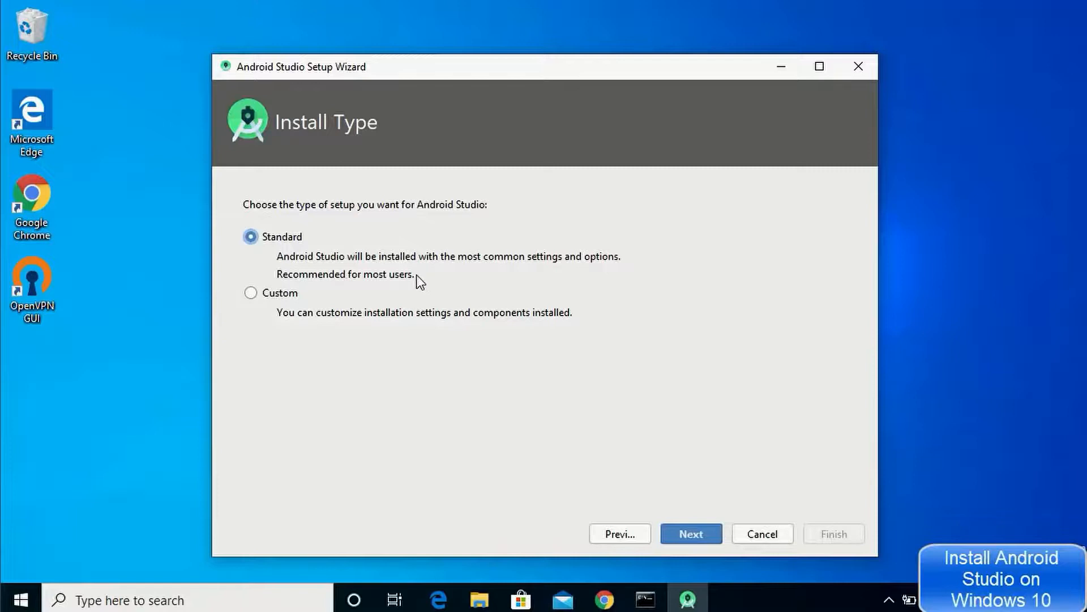
Choose the Standard setup type and the Light UI theme in the Android Studio Setup Wizard
click(692, 532)
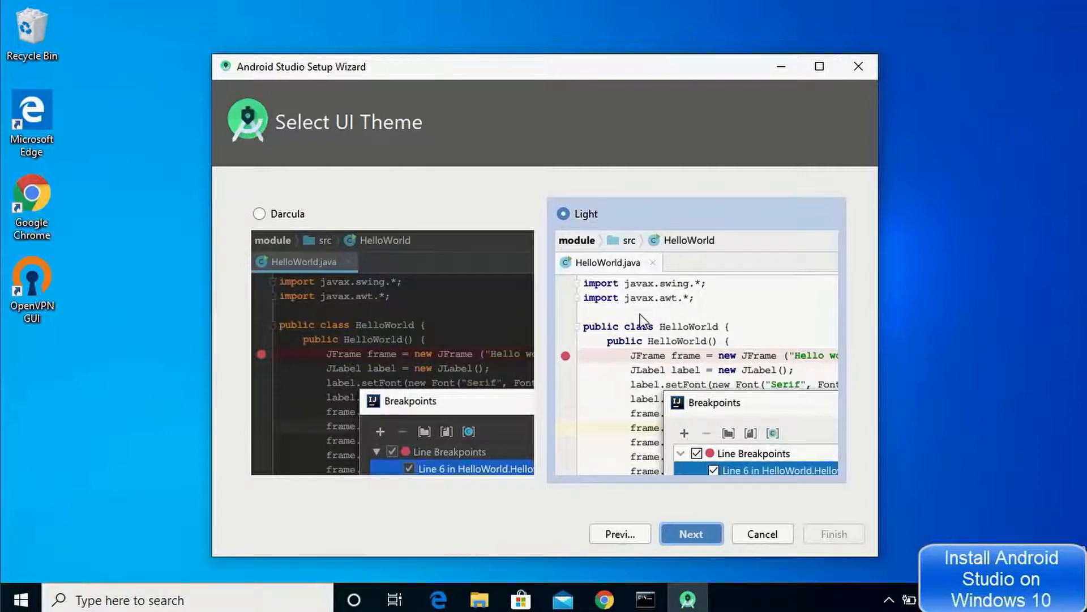
click(260, 214)
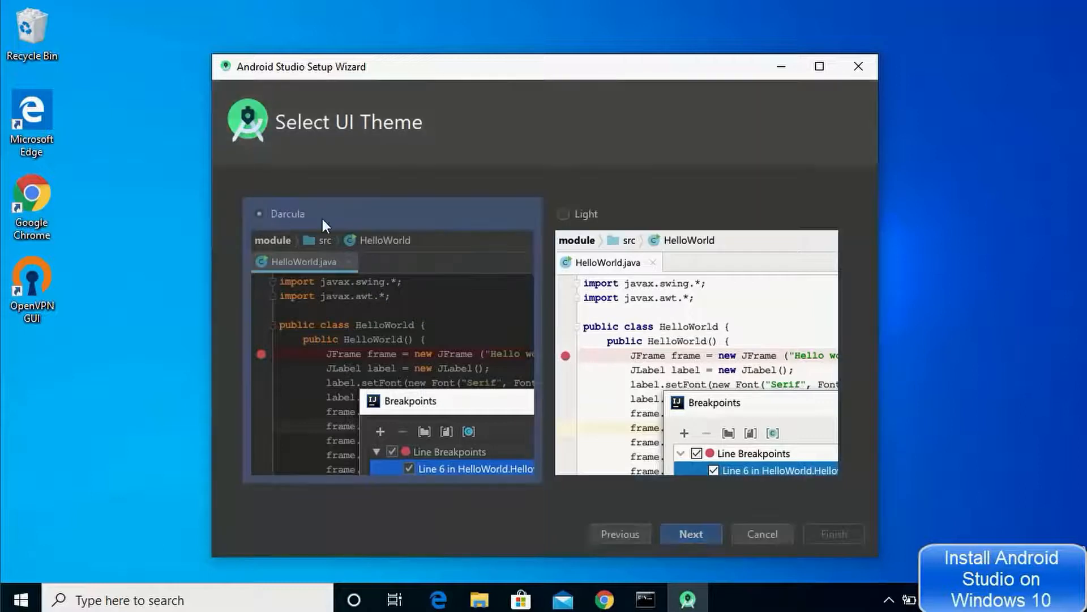
click(564, 214)
click(701, 533)
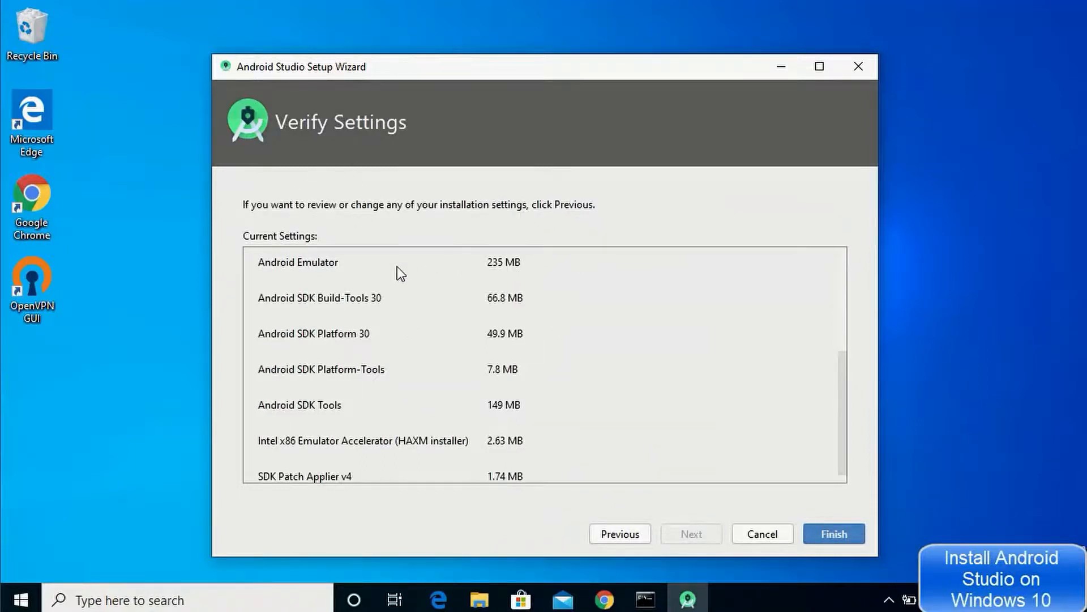
Review the SDK components listed under the current settings and start downloading them
scroll(397, 267, up, 5)
scroll(397, 267, down, 6)
scroll(401, 284, up, 5)
scroll(401, 281, down, 6)
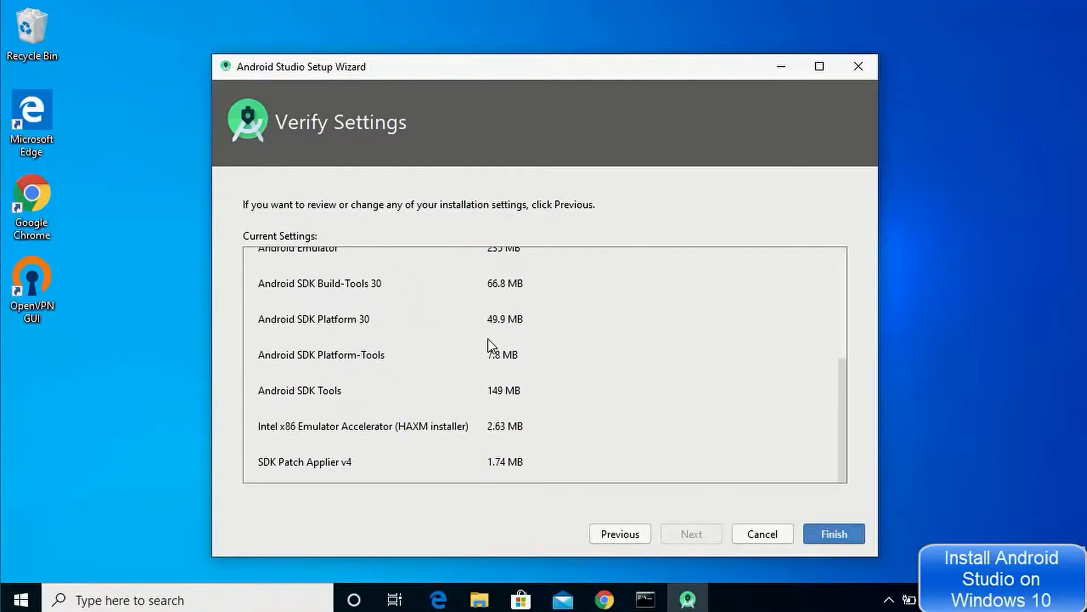
click(822, 535)
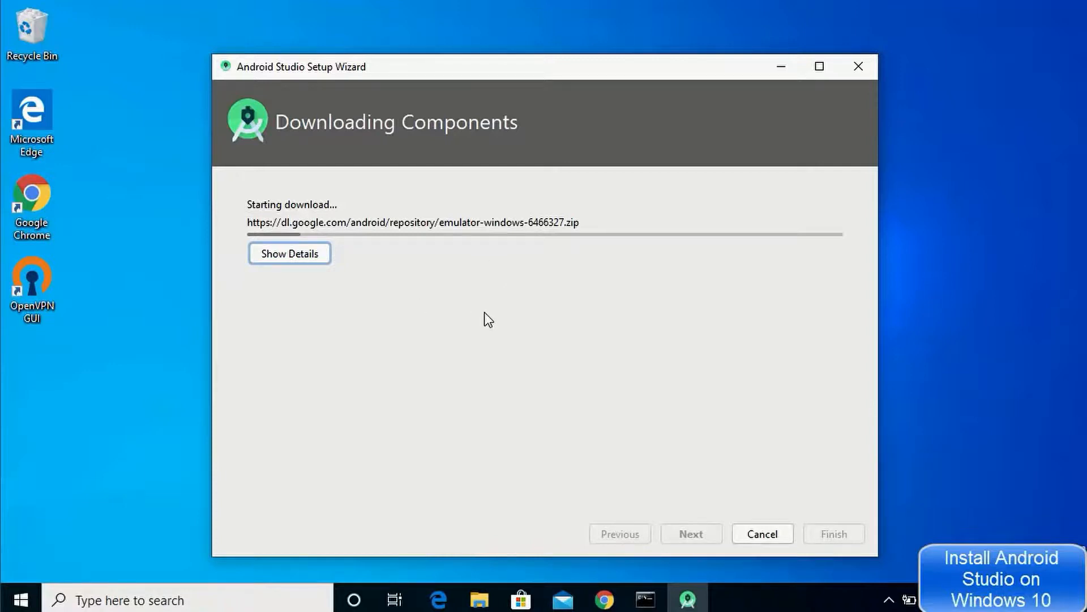
Show the component download details and finish the Android Studio Setup Wizard once the downloads are done
key(space)
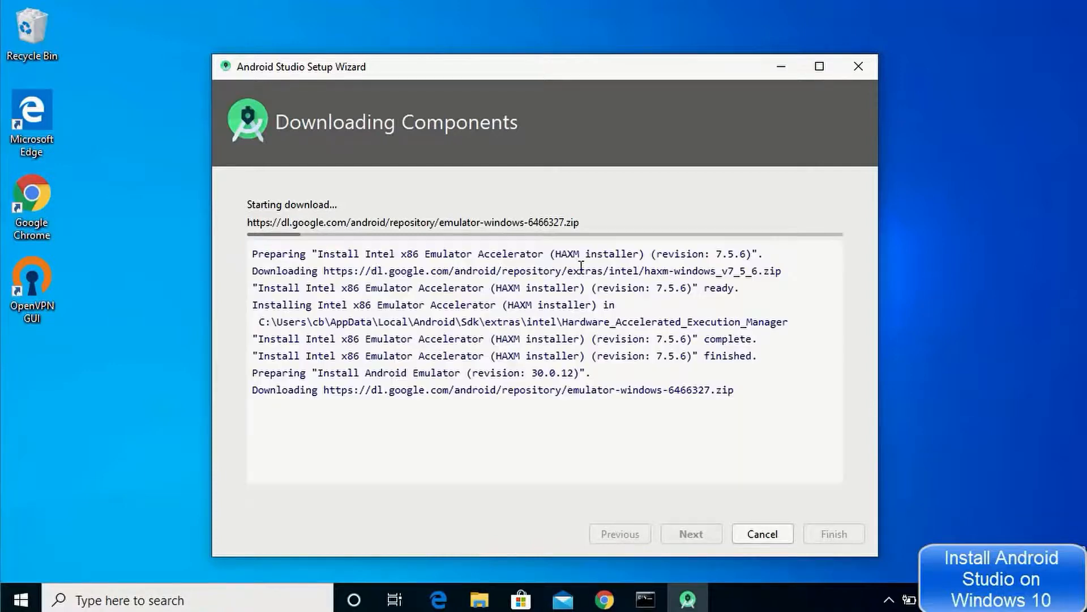
click(365, 287)
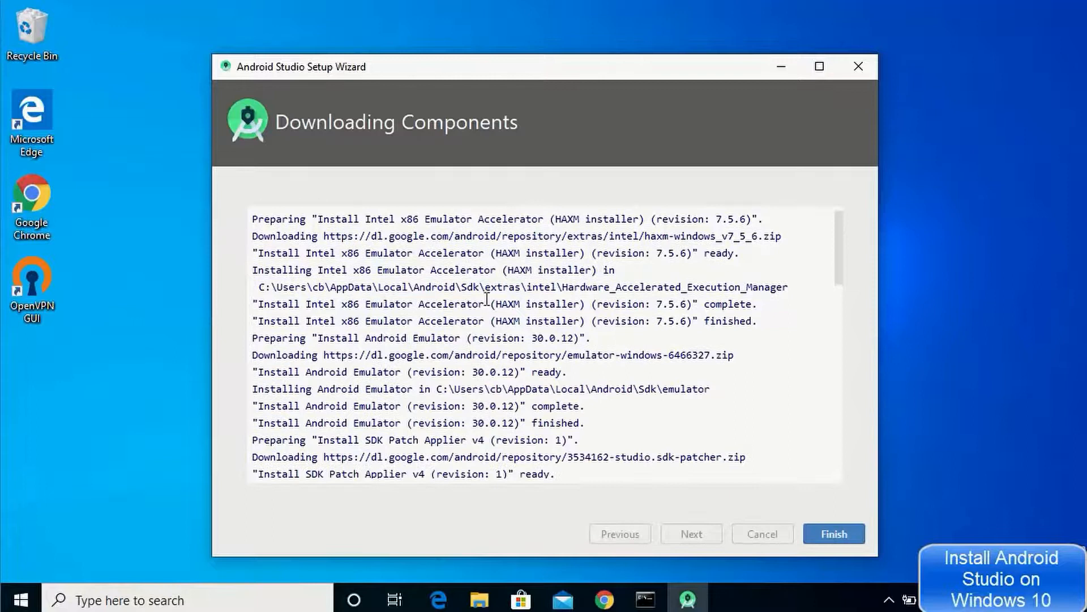
click(824, 533)
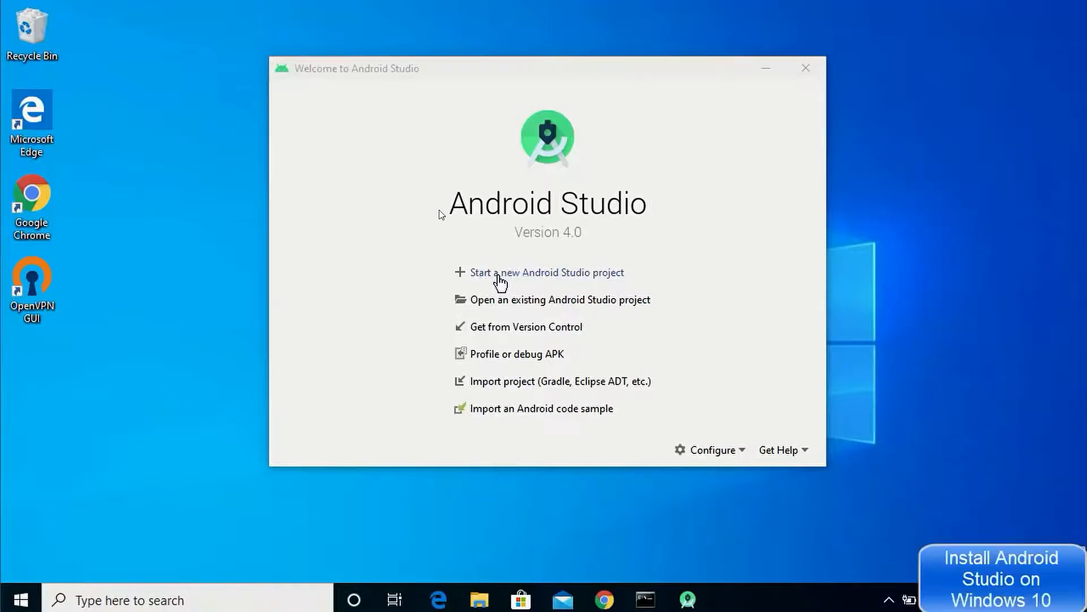
Switch from the tutorial video to the Google Meet call in Chrome
key(alt+Tab)
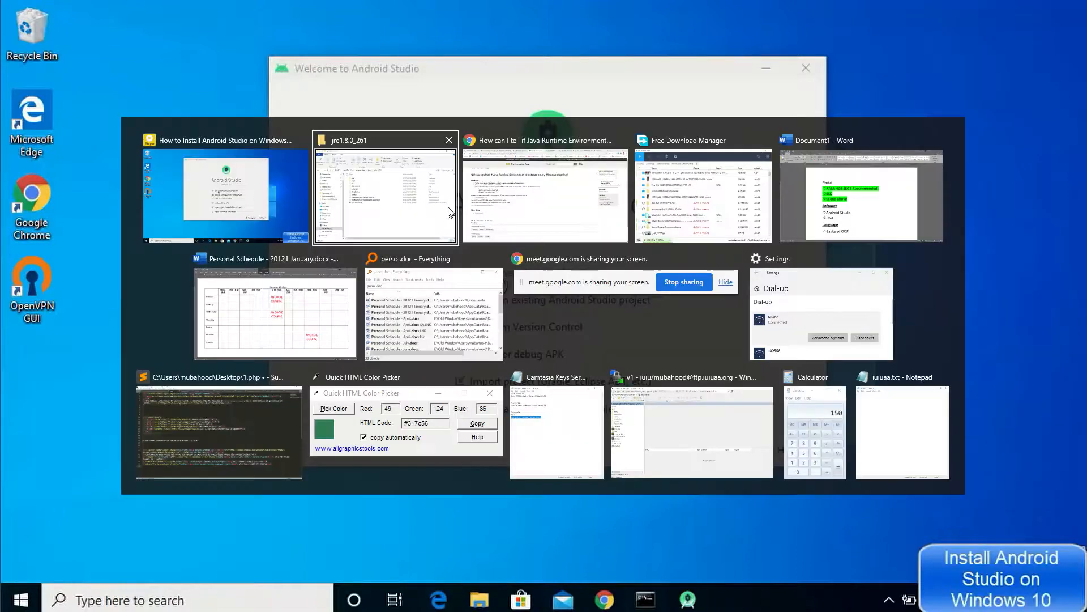
key(alt+Tab)
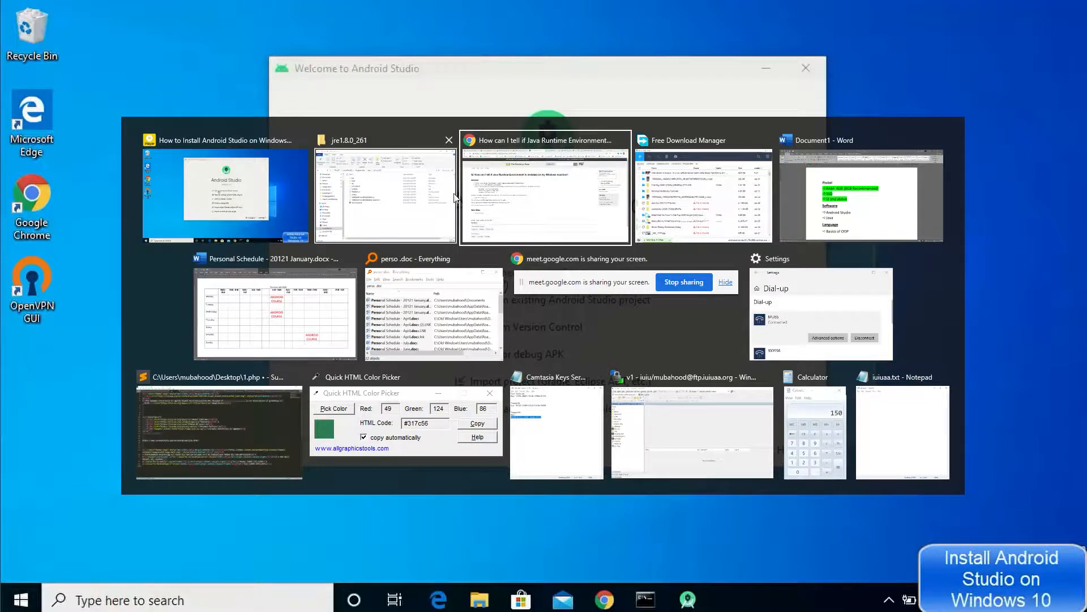
click(679, 4)
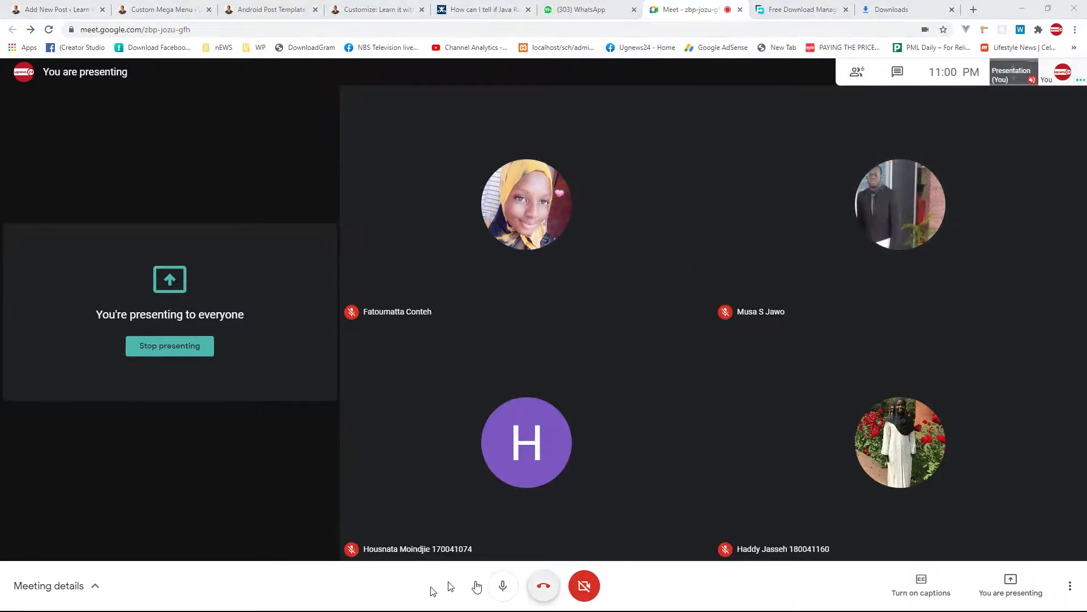
key(super)
click(653, 436)
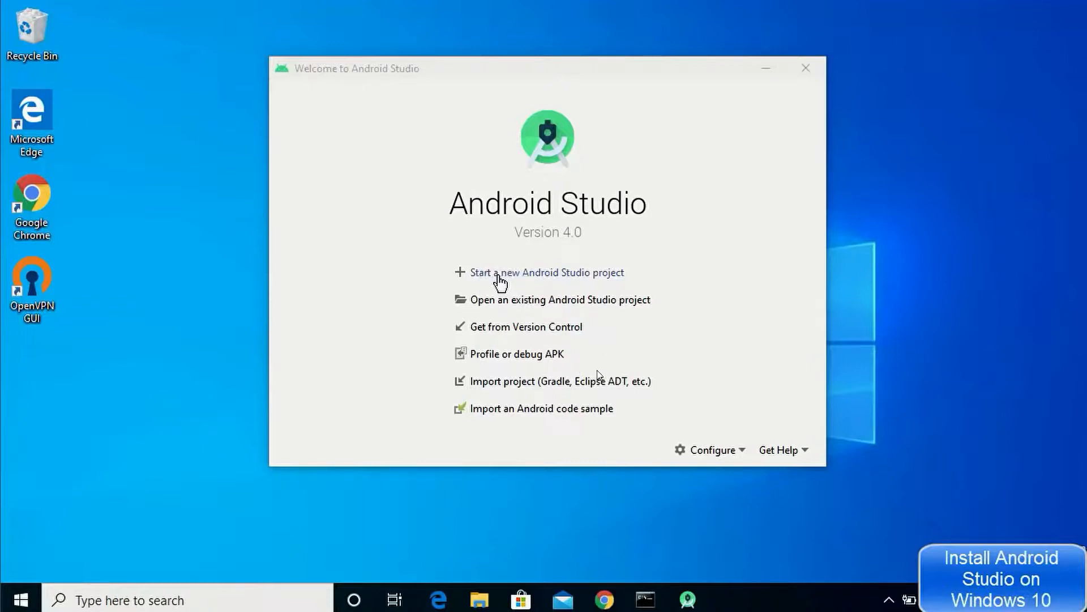
key(alt+Tab)
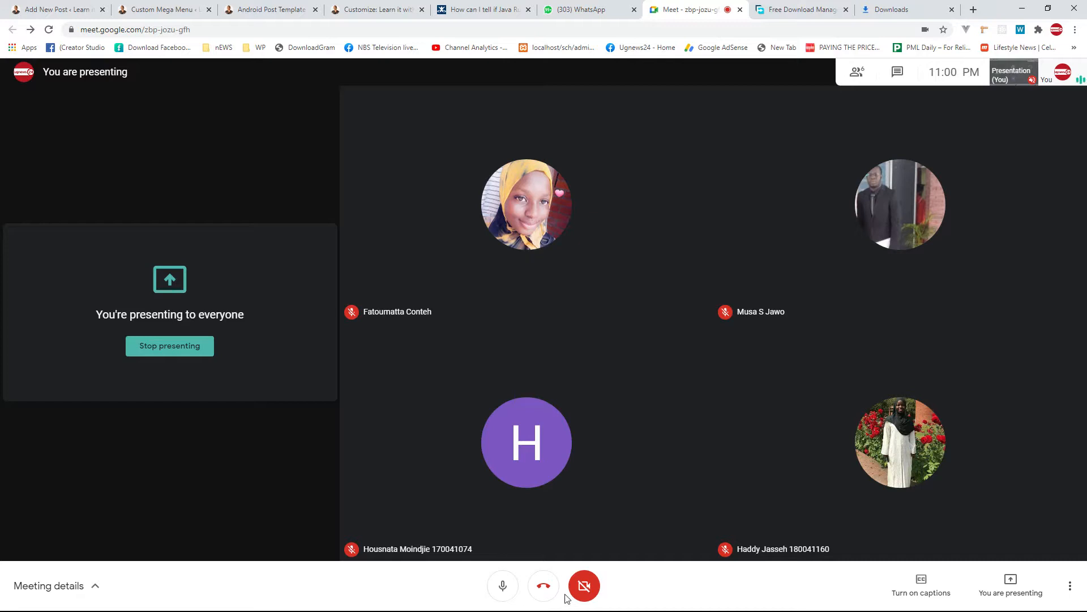
Search the installed apps for "an" and launch the Android Studio desktop app
key(super)
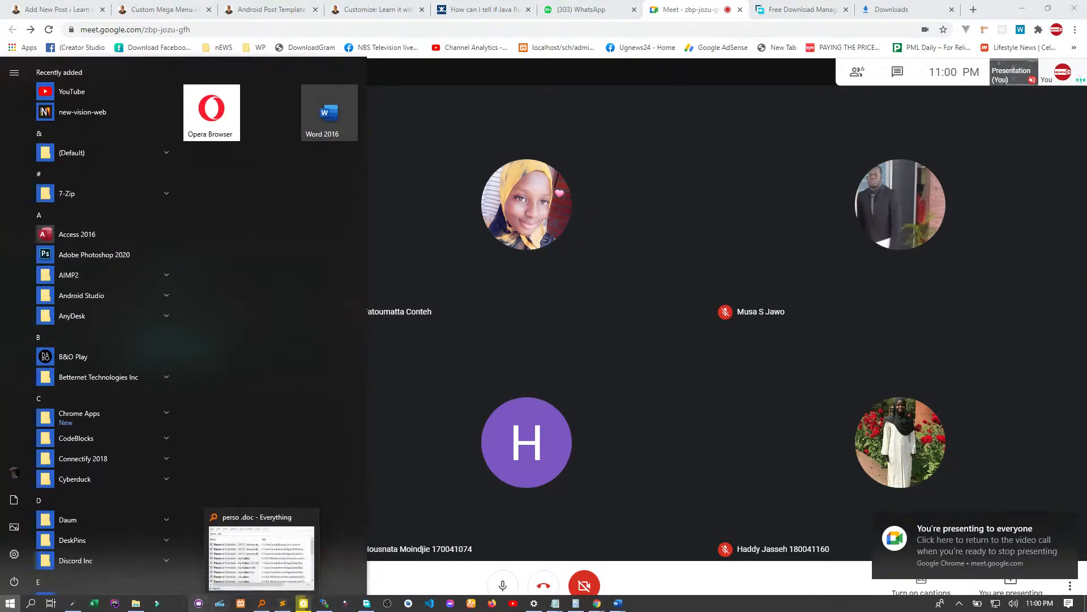
click(10, 603)
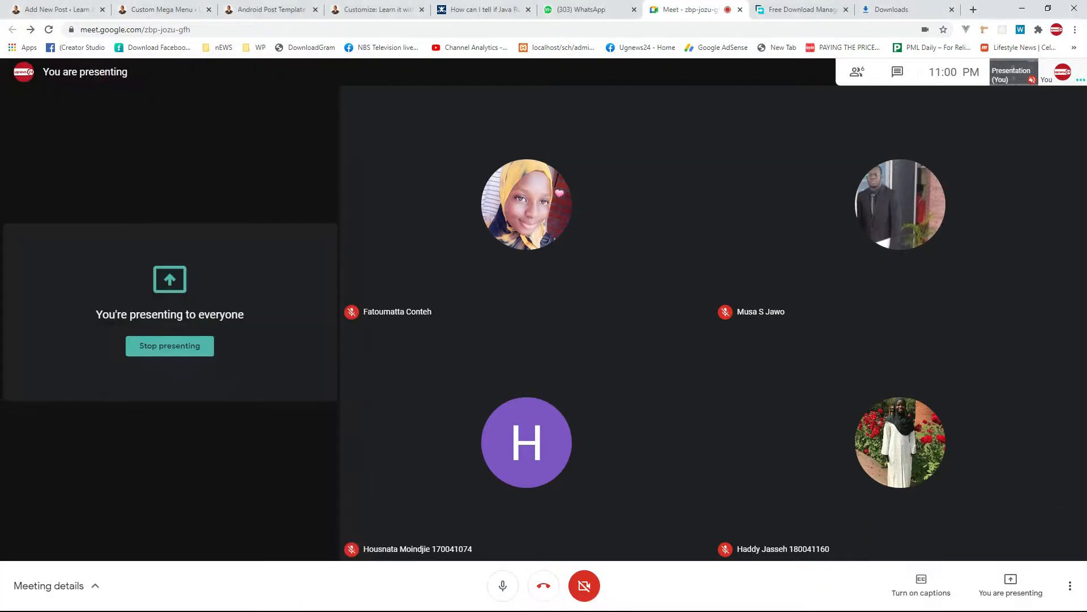
click(10, 603)
click(11, 603)
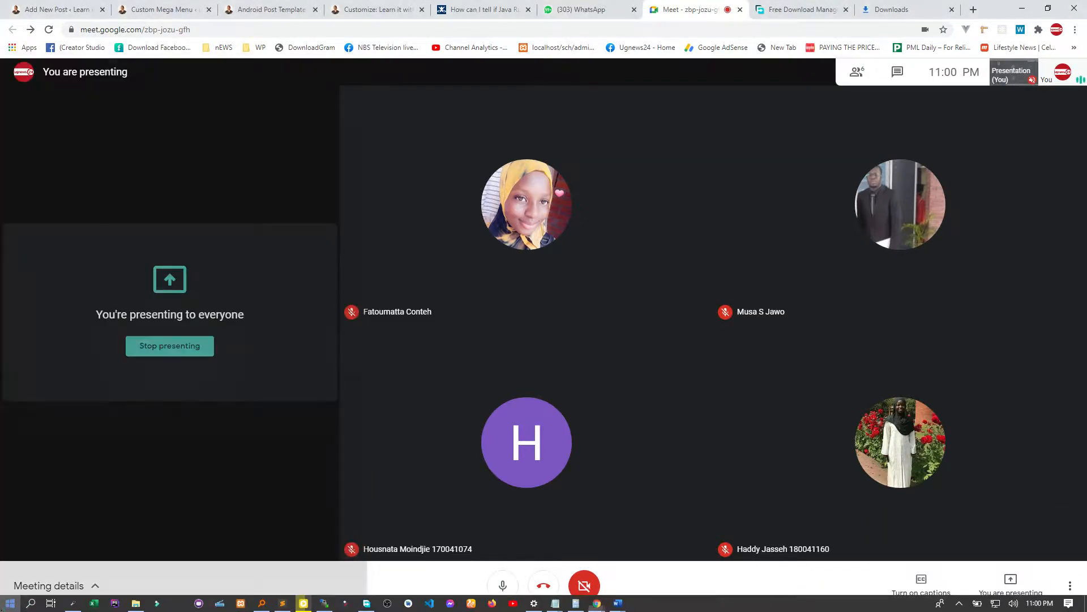
click(10, 603)
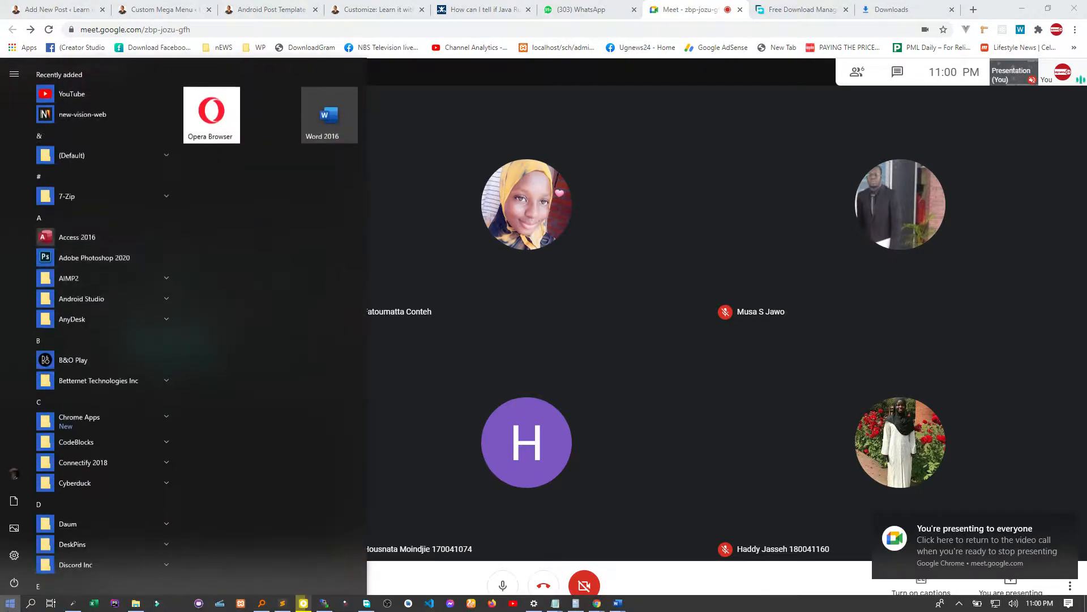
click(10, 603)
click(10, 603)
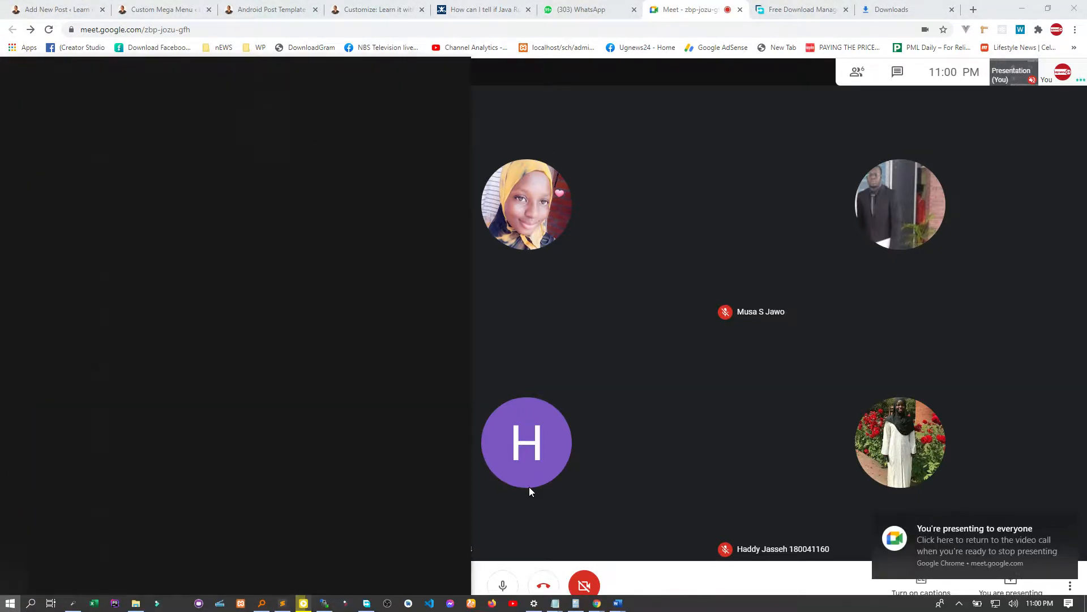
text(an)
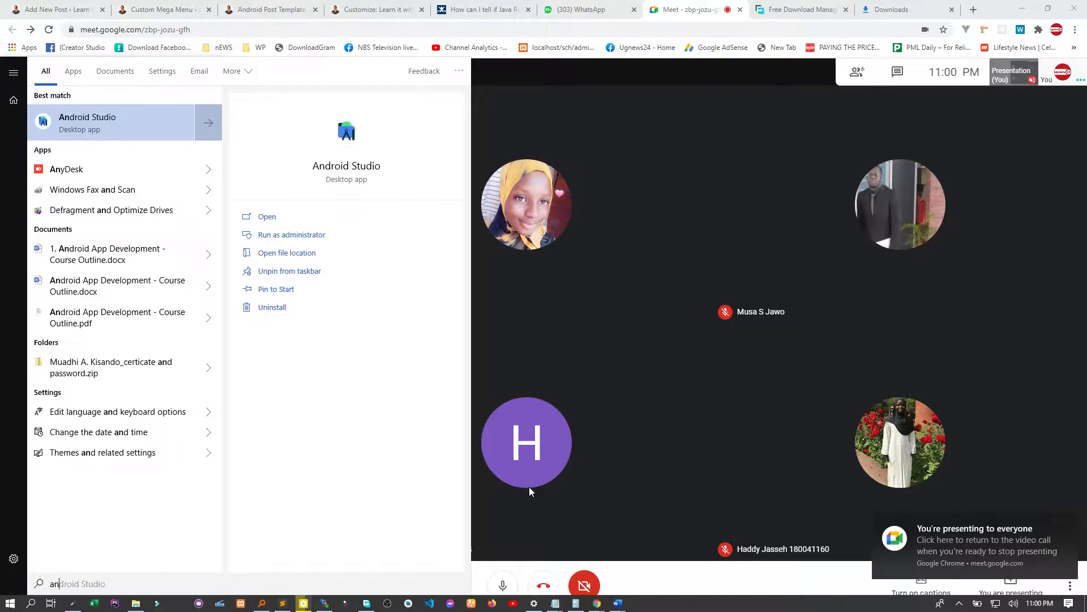
key(Return)
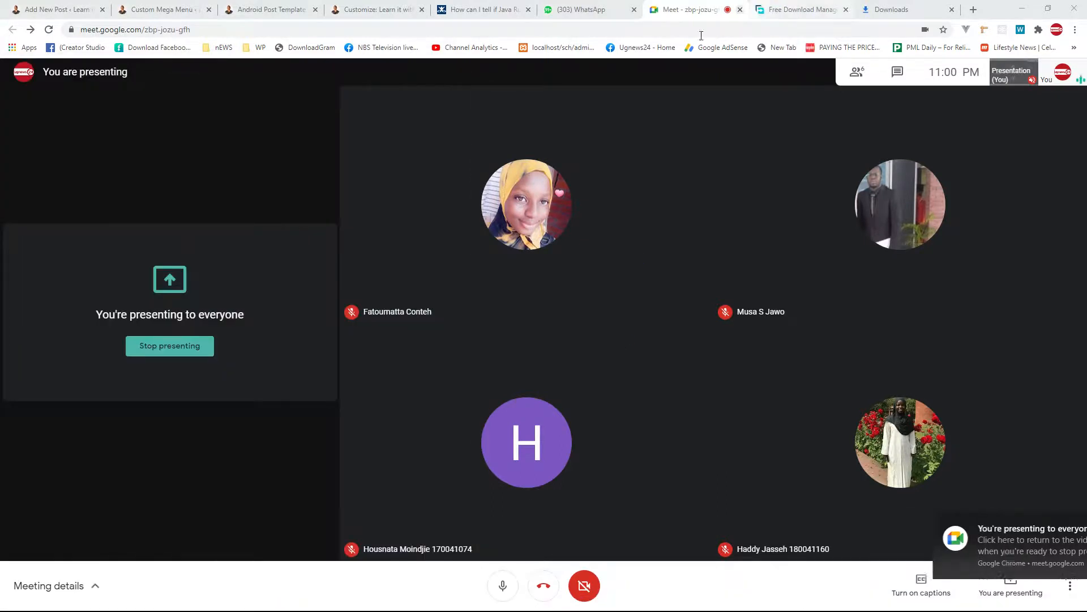
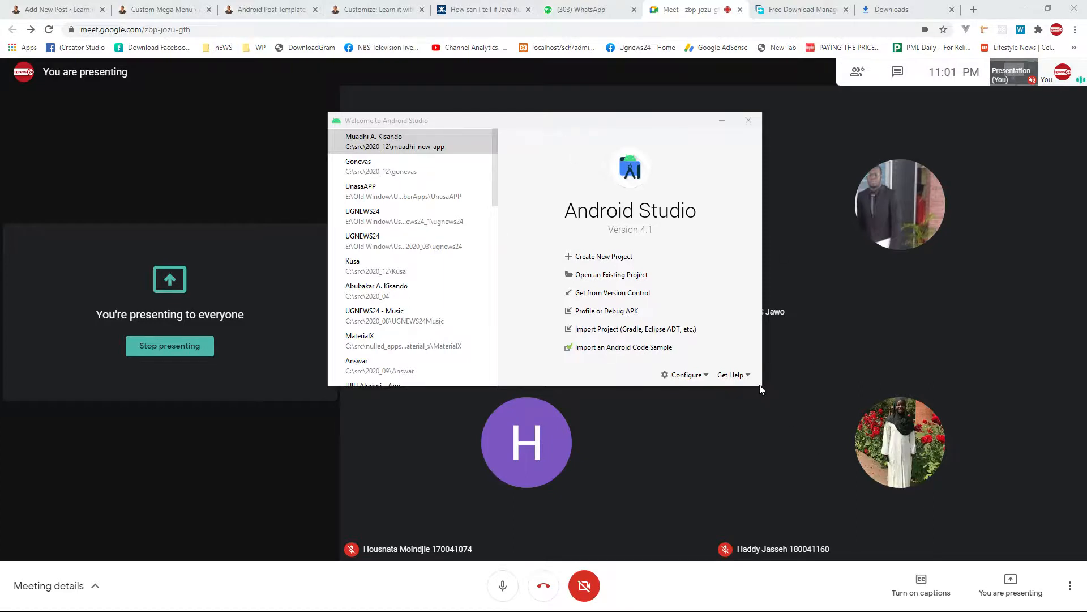
Enlarge and reposition the Android Studio welcome window, and look through its recent projects list
drag(743, 389, 728, 455)
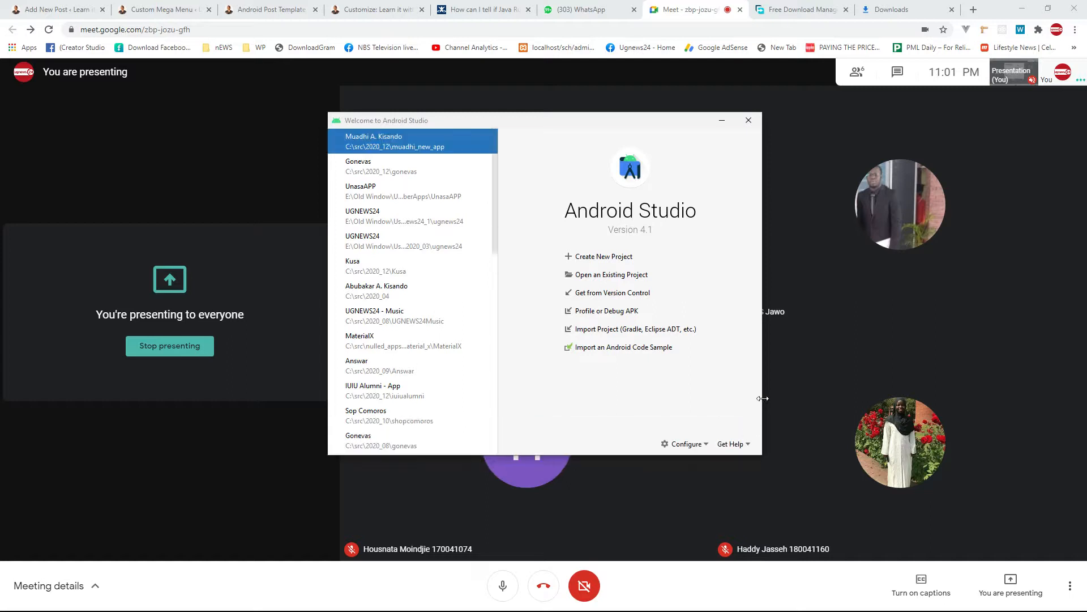
drag(763, 397, 942, 398)
drag(698, 119, 586, 139)
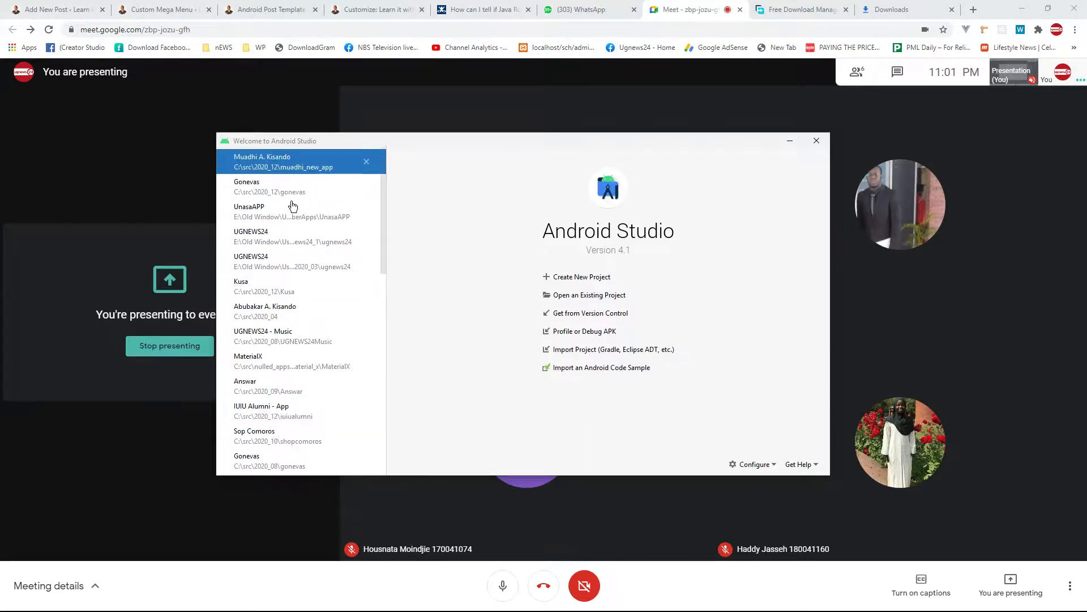
scroll(292, 375, down, 5)
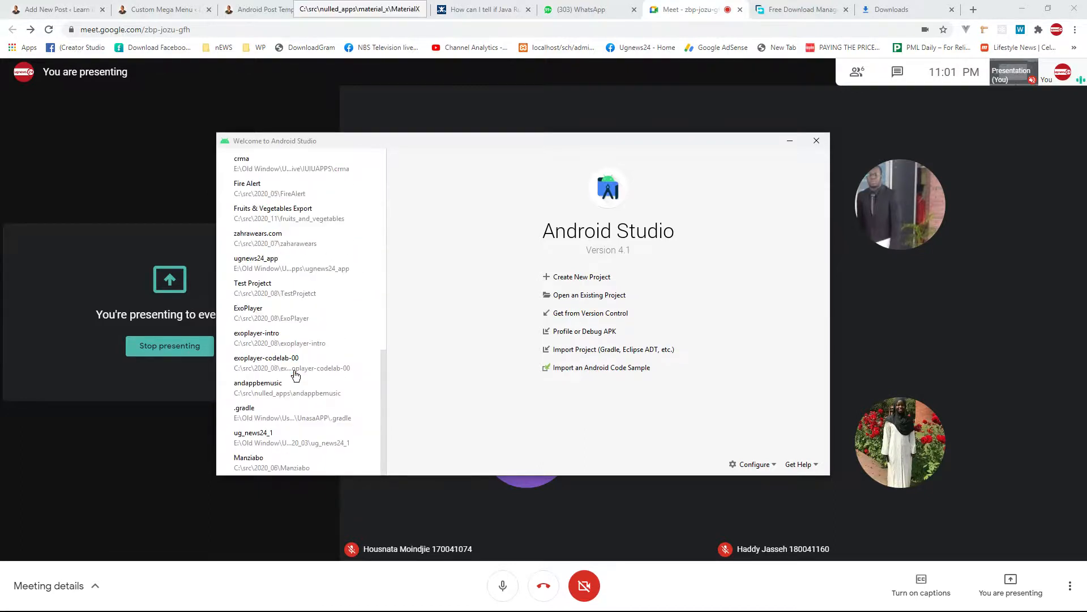
scroll(292, 375, up, 5)
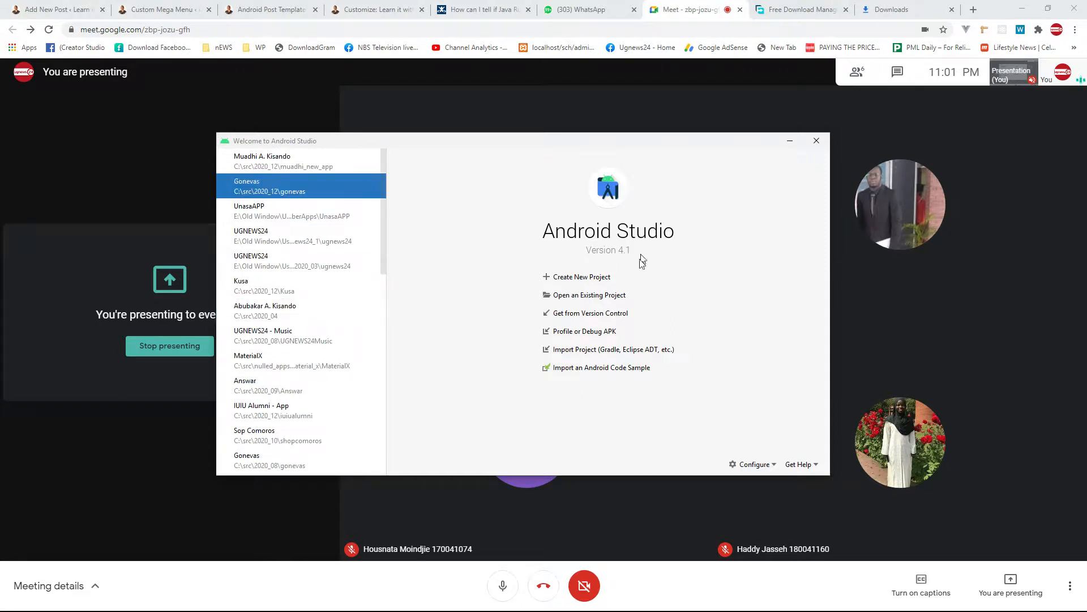
Start creating a new project and browse the Phone and Tablet project templates
click(571, 281)
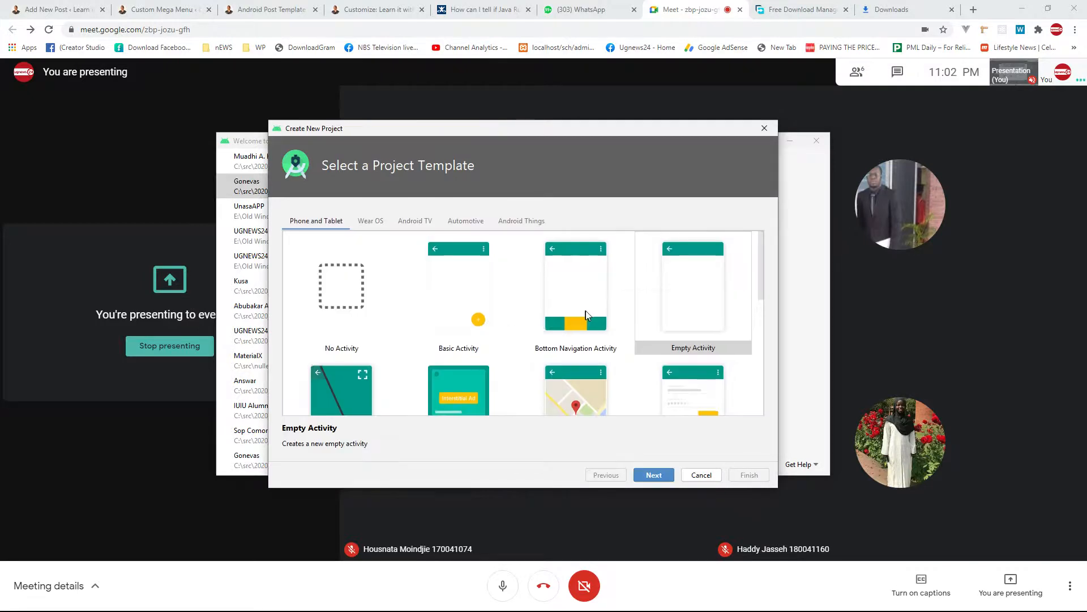
scroll(591, 305, down, 3)
scroll(588, 310, up, 3)
scroll(589, 311, down, 5)
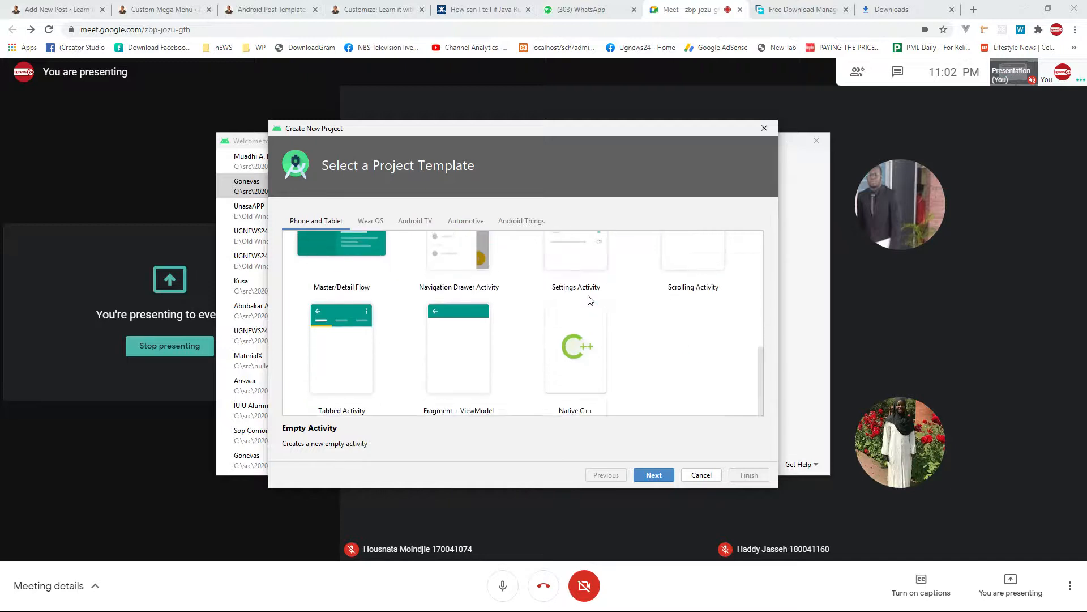
scroll(589, 299, up, 5)
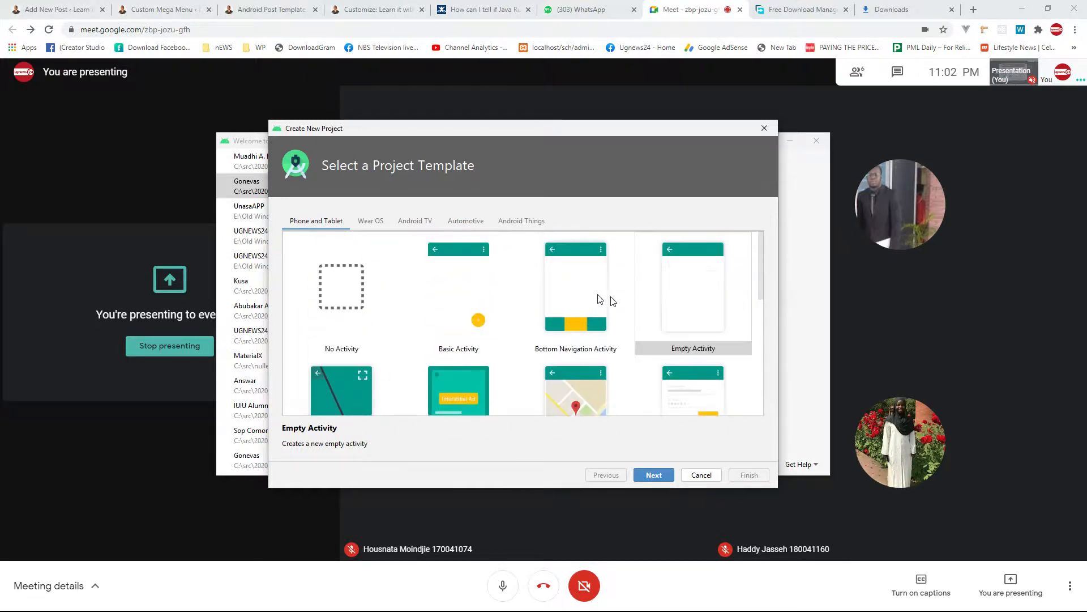
Choose the Empty Activity template and name the new project "My First Application"
click(692, 296)
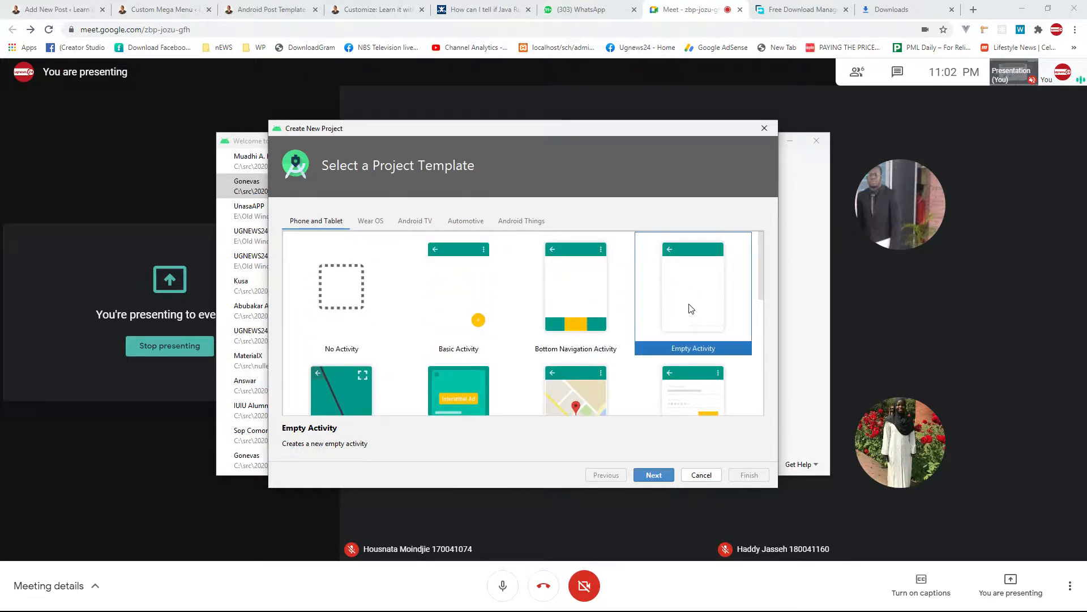
click(657, 477)
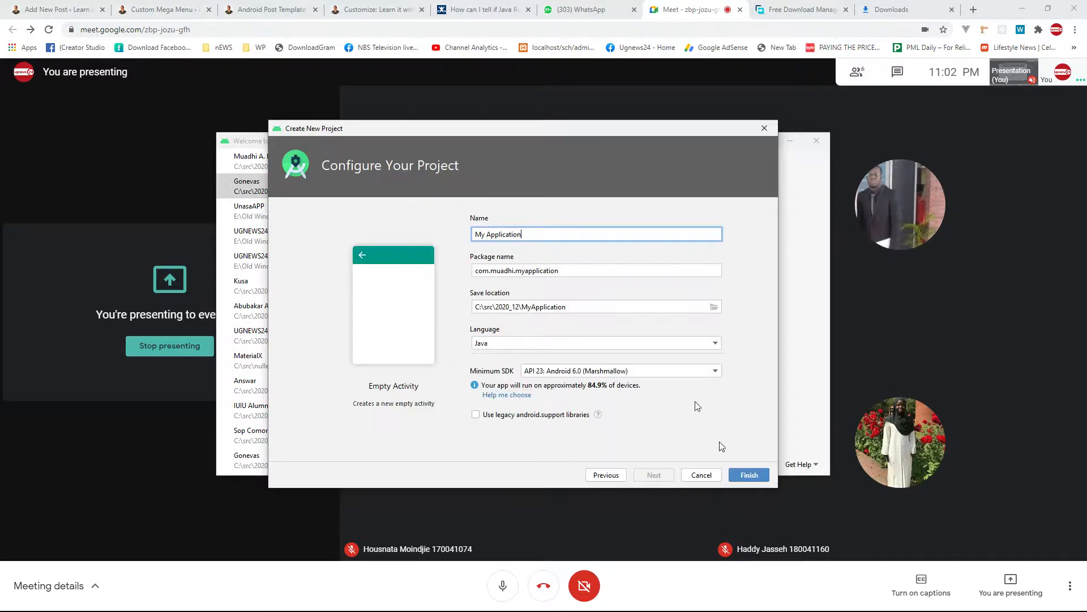
triple_click(617, 236)
key(End)
key(ctrl+Left)
text(First)
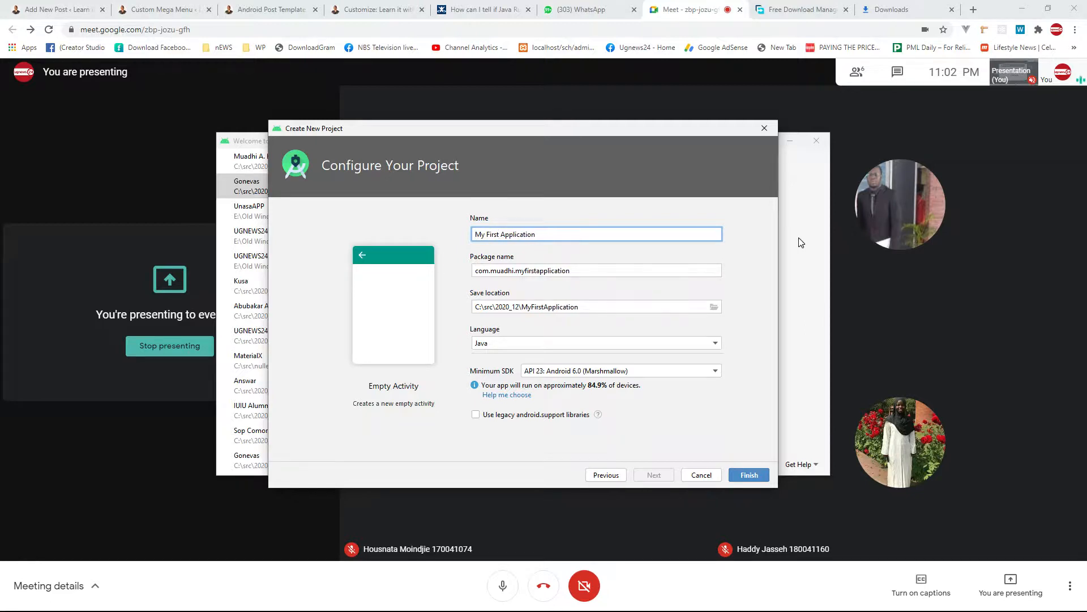
Review the package name and save location, open the save location's folder chooser, and select the 2021_01 folder inside C:\src
triple_click(572, 274)
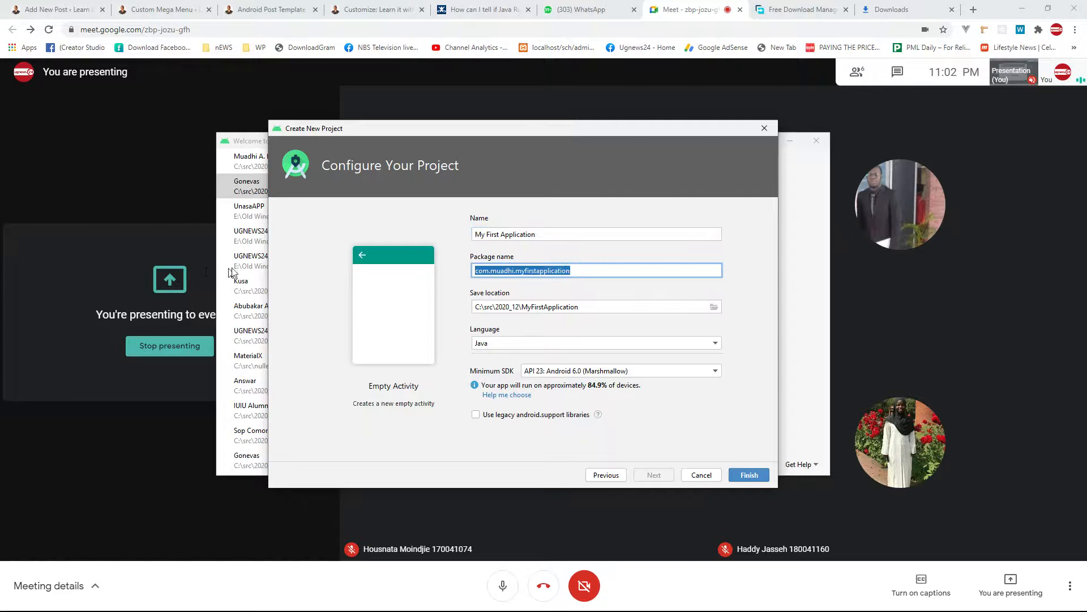
triple_click(582, 311)
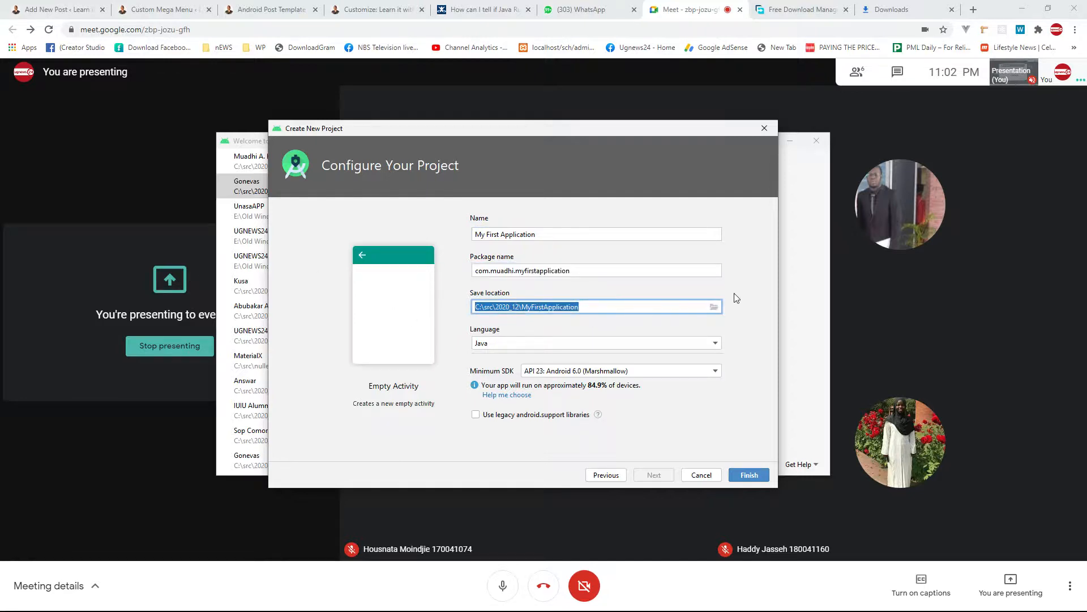
click(714, 307)
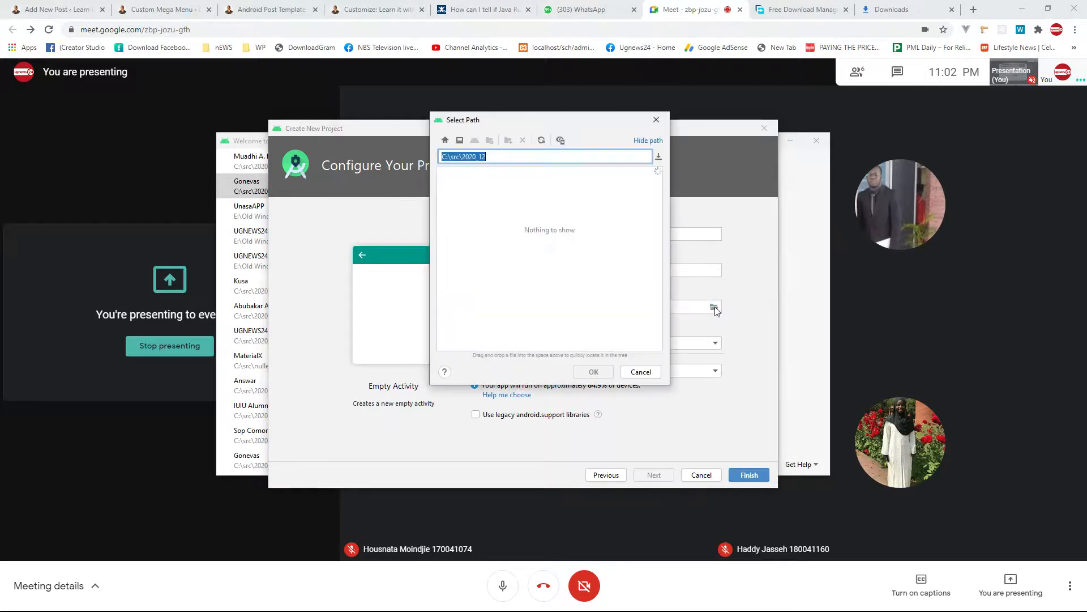
scroll(479, 275, up, 3)
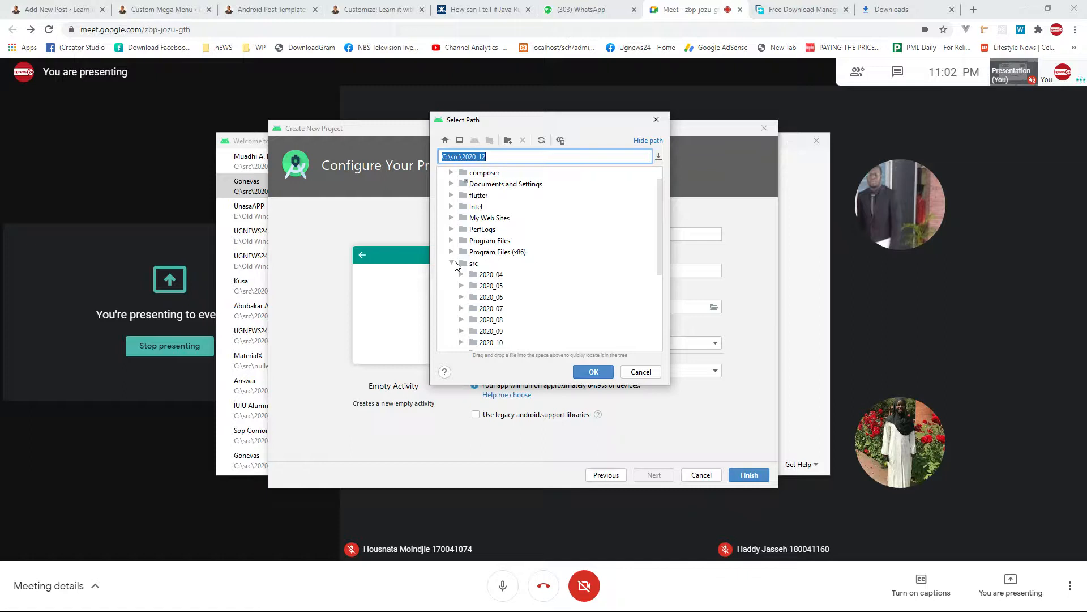
scroll(472, 265, up, 1)
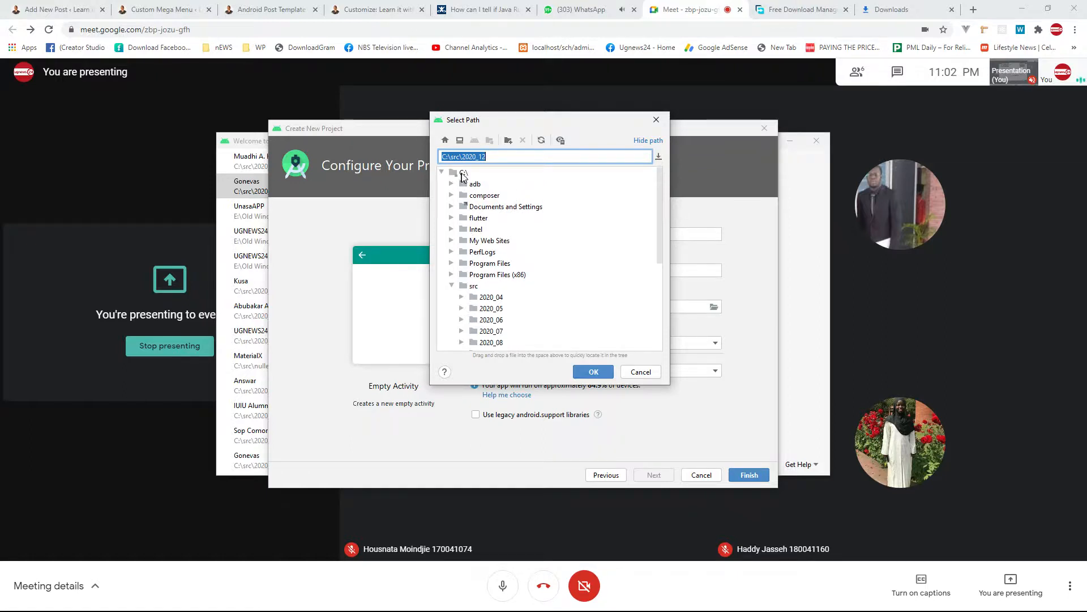
scroll(479, 283, down, 1)
scroll(478, 272, down, 2)
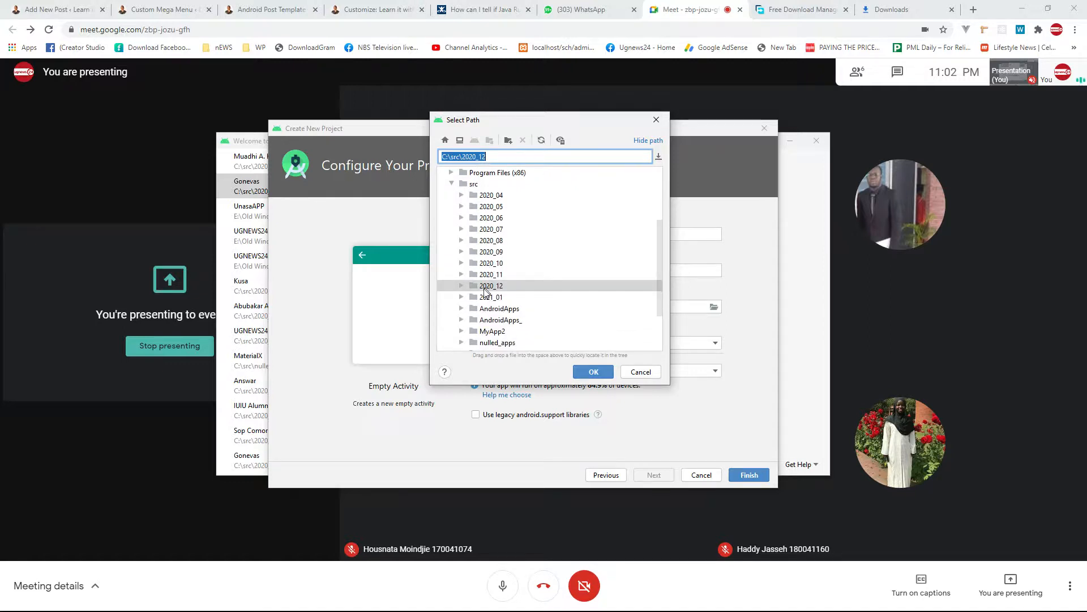
click(483, 298)
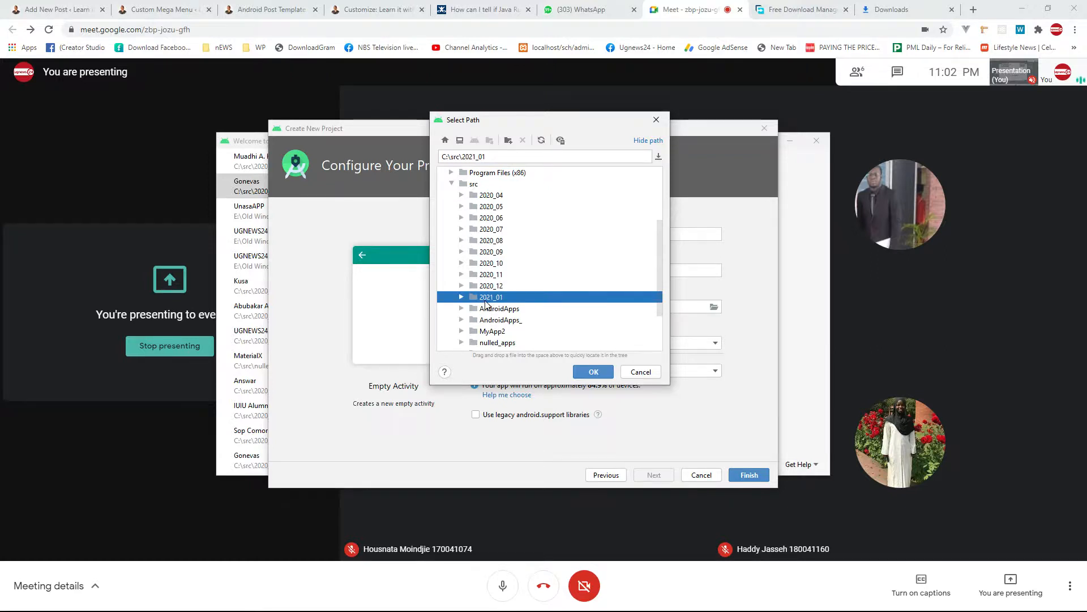
Switch to File Explorer and open the src folder on Local Disk (C:)
key(alt+Tab)
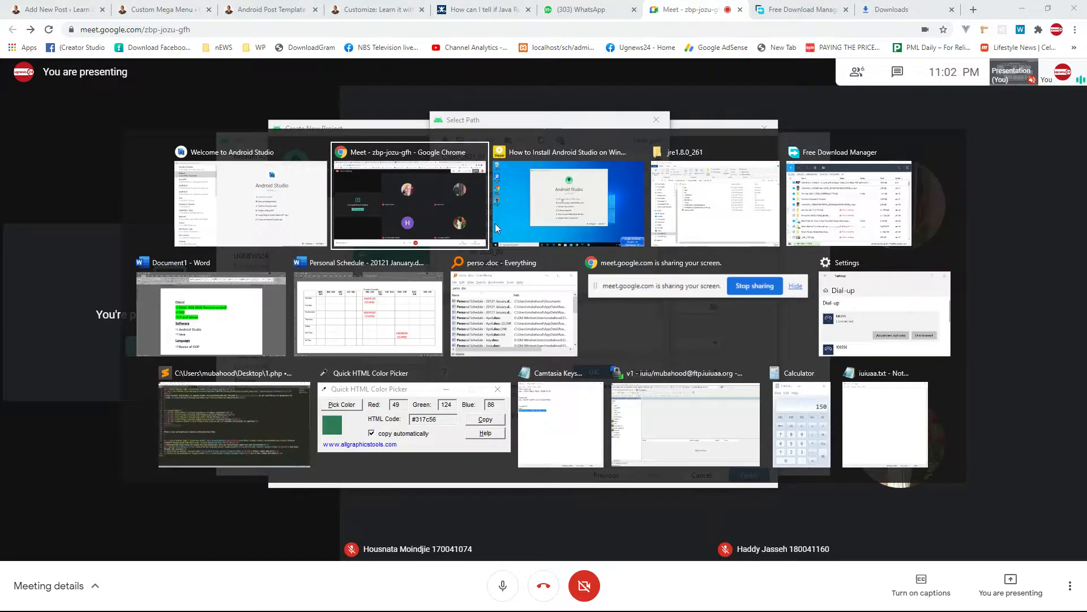
key(alt+Tab)
key(alt+Tab)
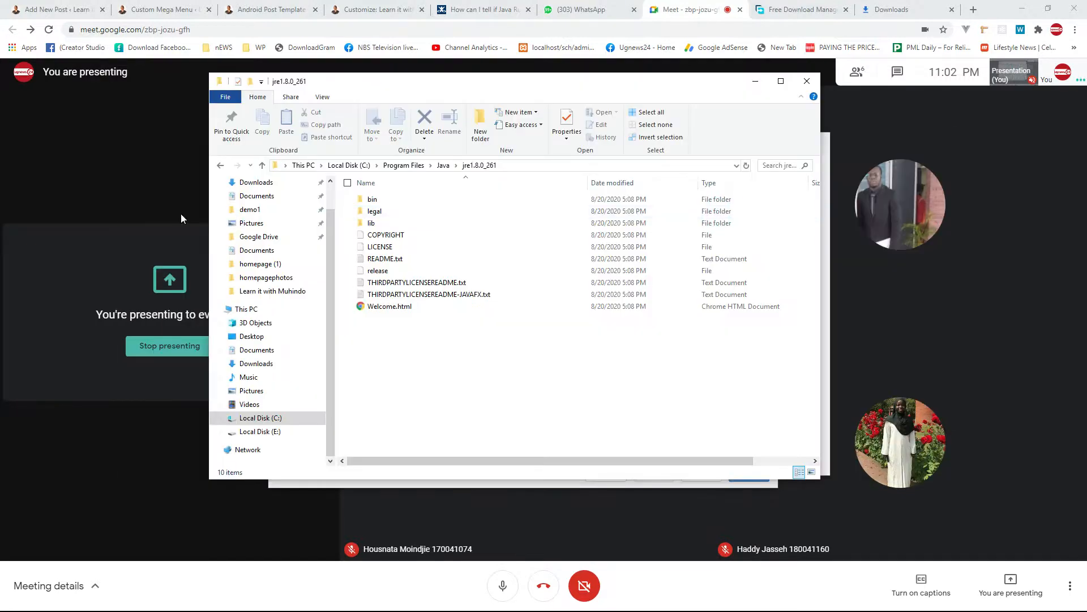
click(240, 308)
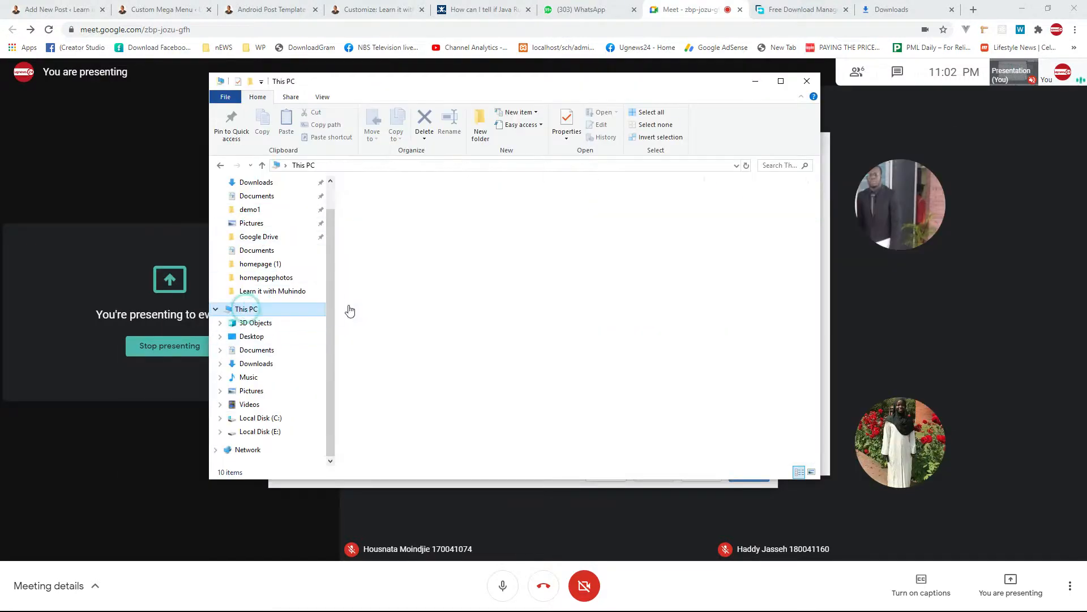
click(364, 327)
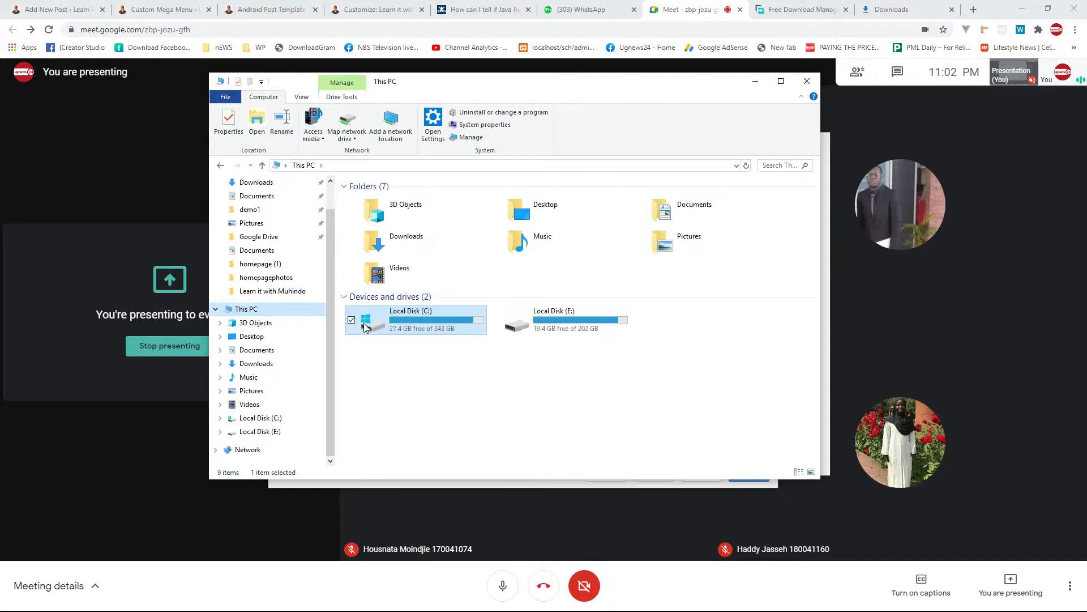
double_click(410, 328)
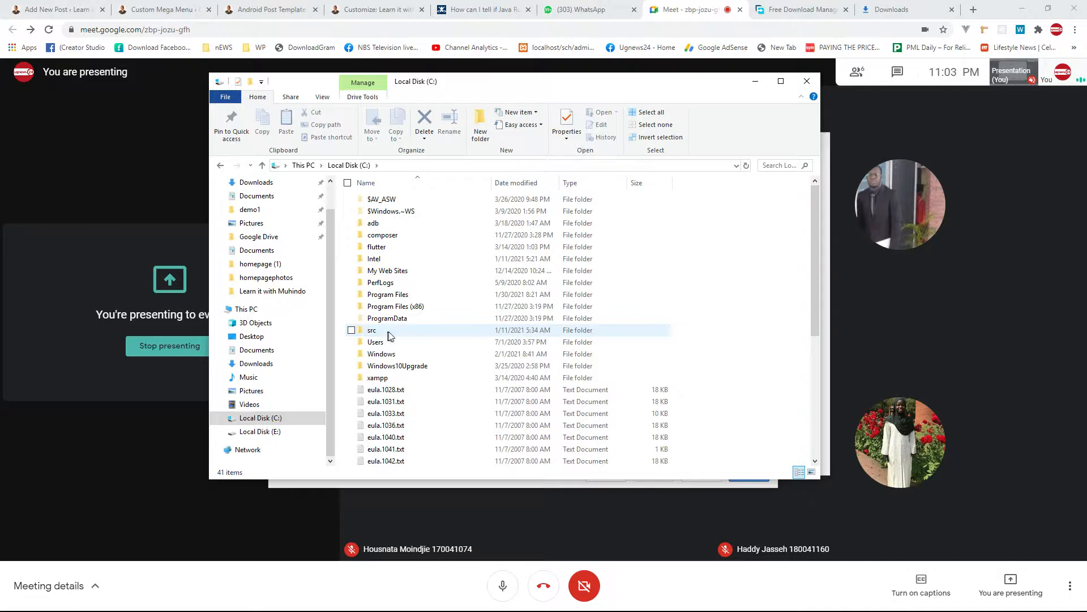
click(382, 332)
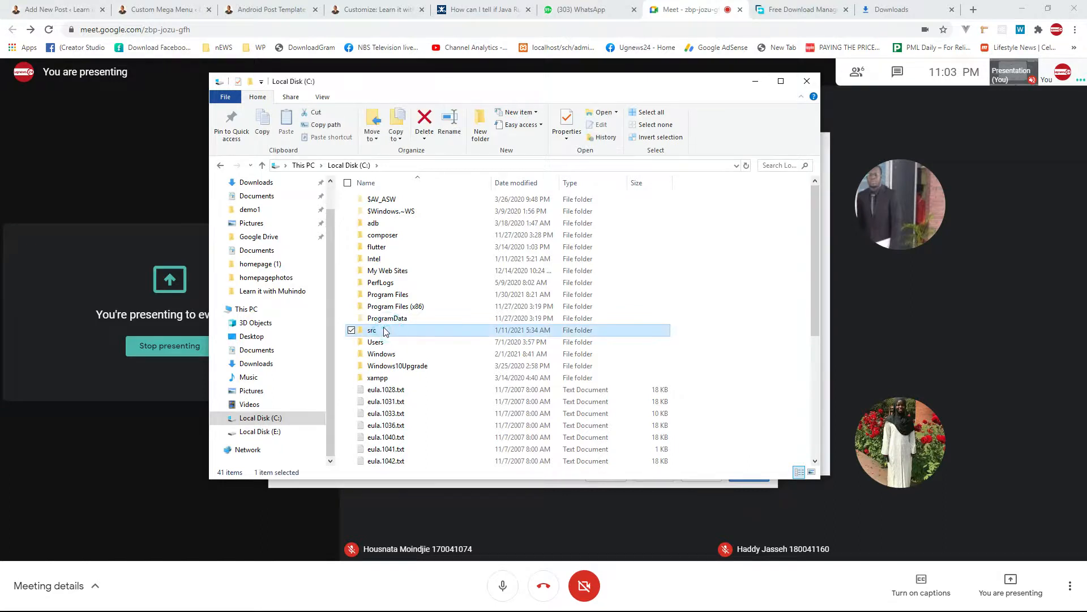
double_click(384, 331)
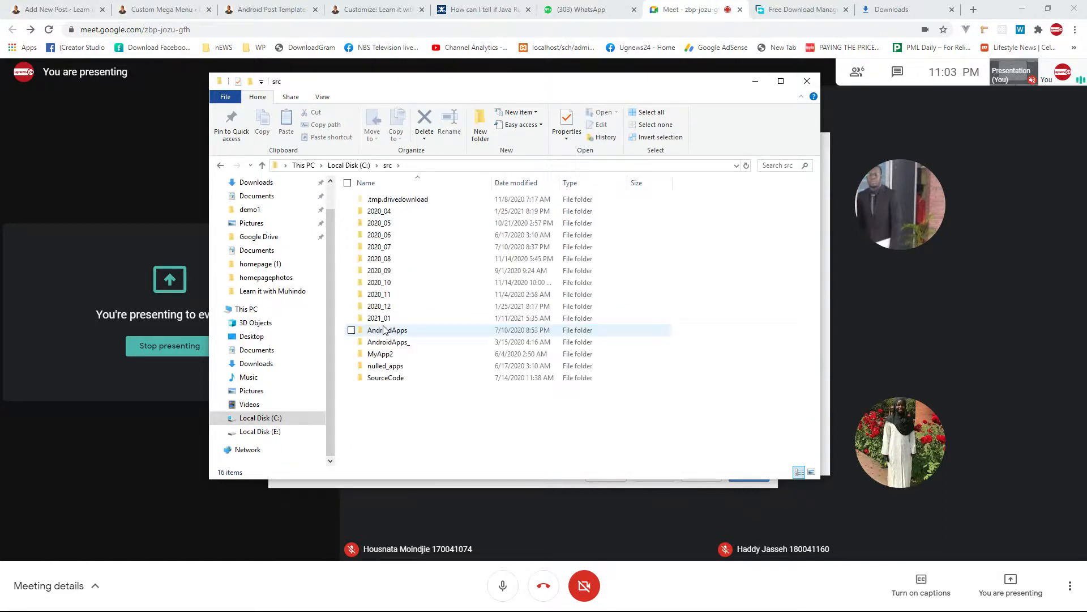
Look inside the 2021_01 and 2020_08 folders and return to the src folder
click(380, 211)
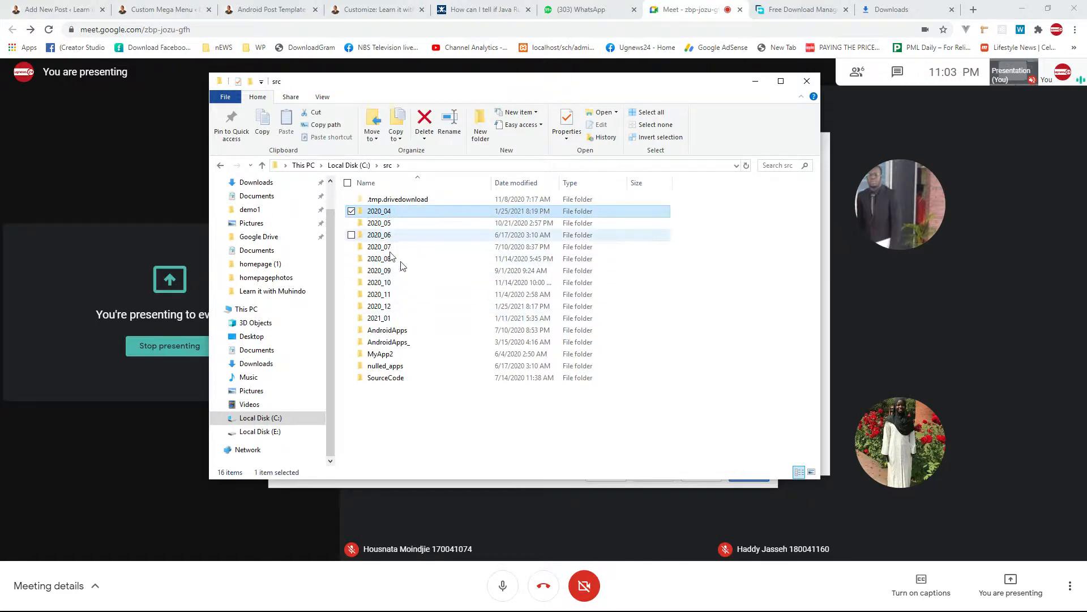
double_click(389, 323)
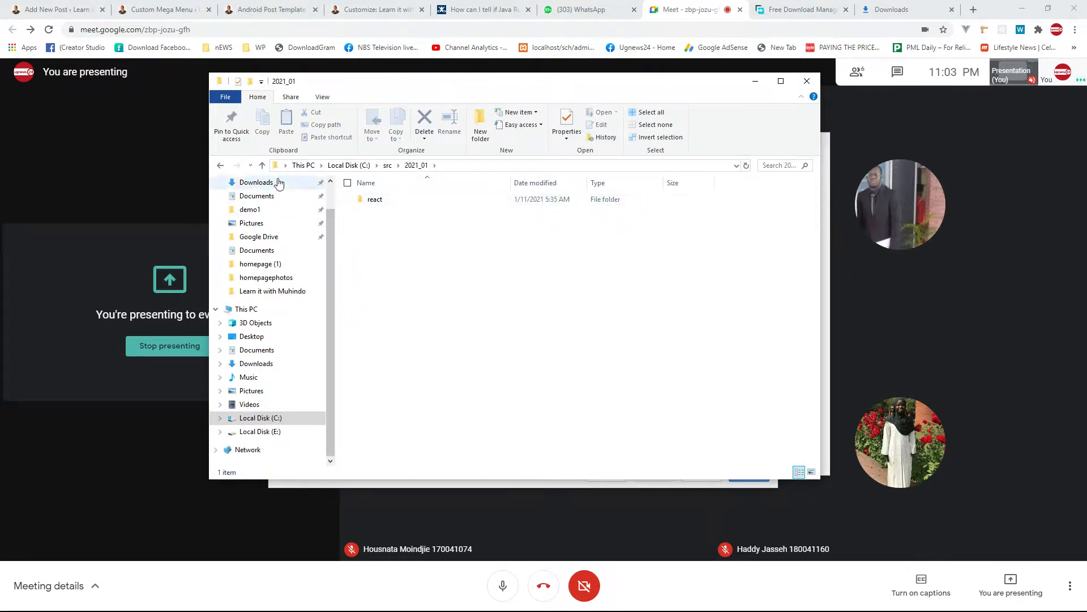
click(262, 165)
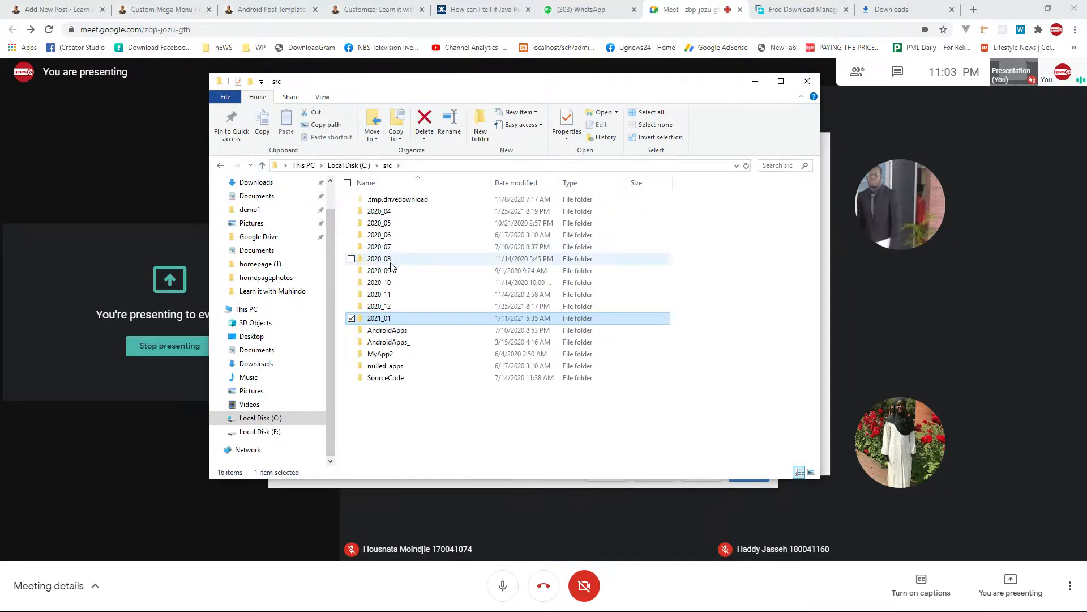
click(397, 259)
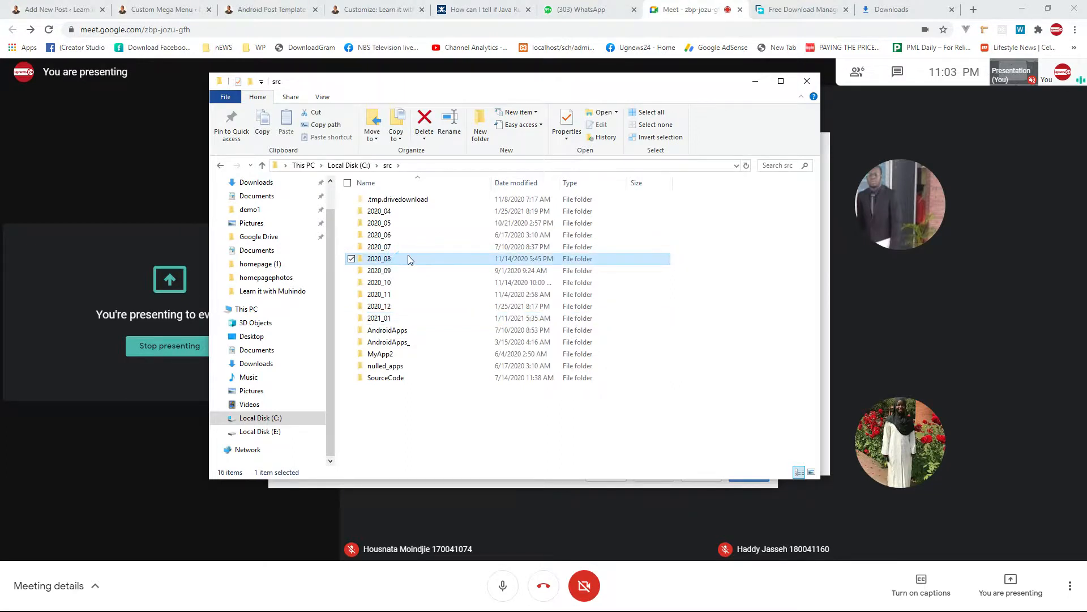
double_click(407, 256)
click(261, 165)
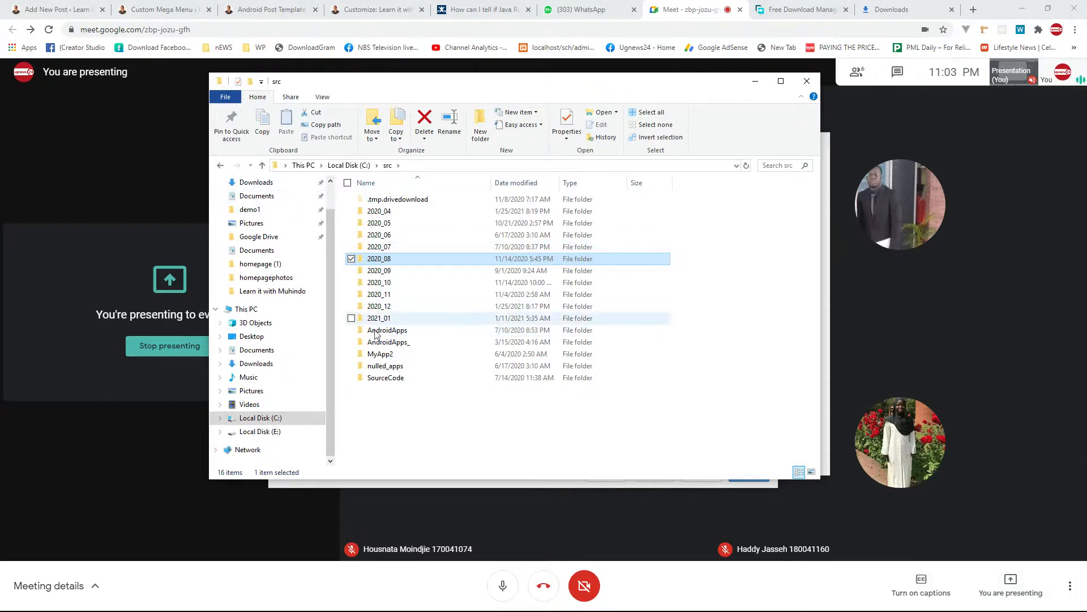
click(378, 407)
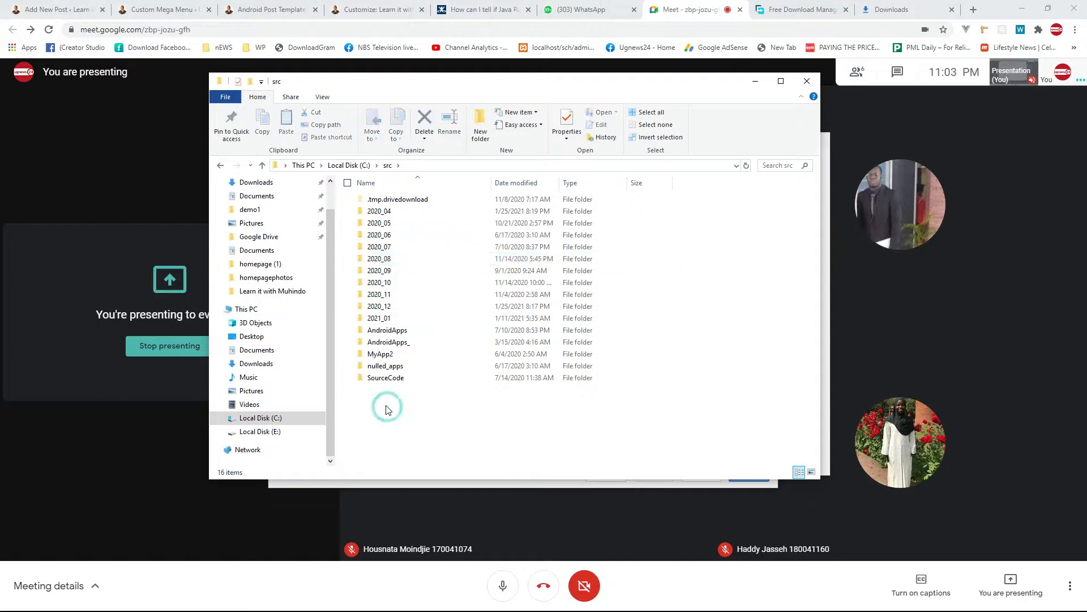
right_click(379, 405)
click(533, 424)
Back in Android Studio, create the folder android_class_session_projects inside C:\src and use it as the project's save location
key(alt+Tab)
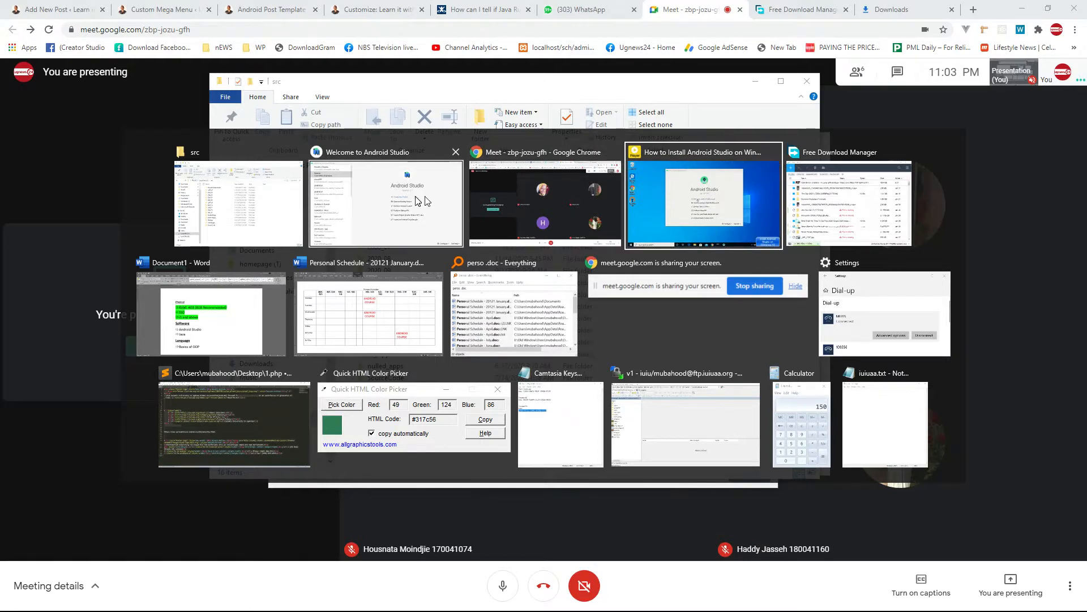
click(360, 191)
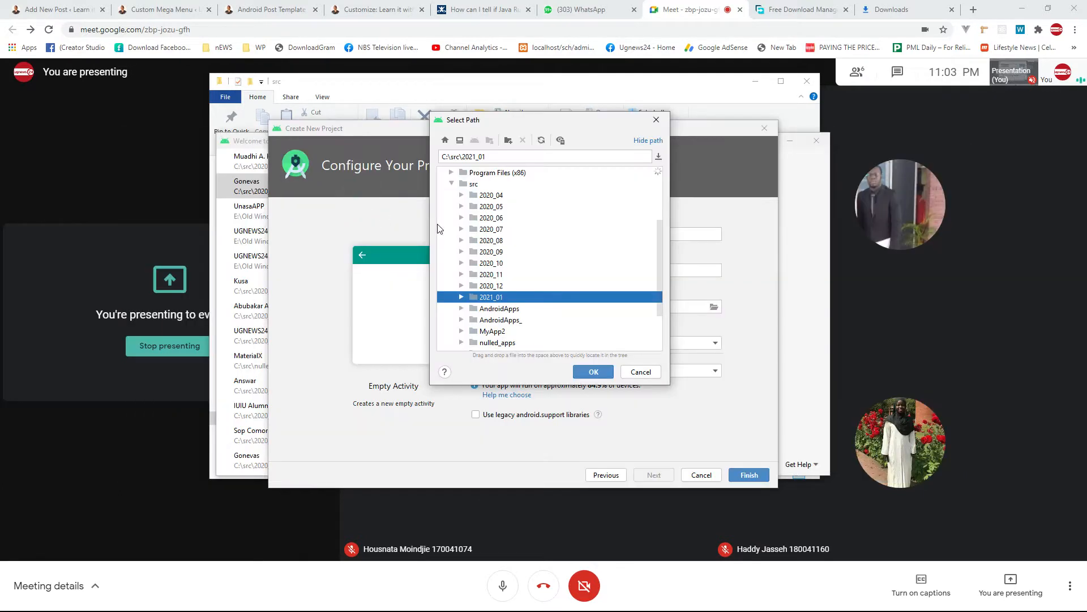
click(466, 187)
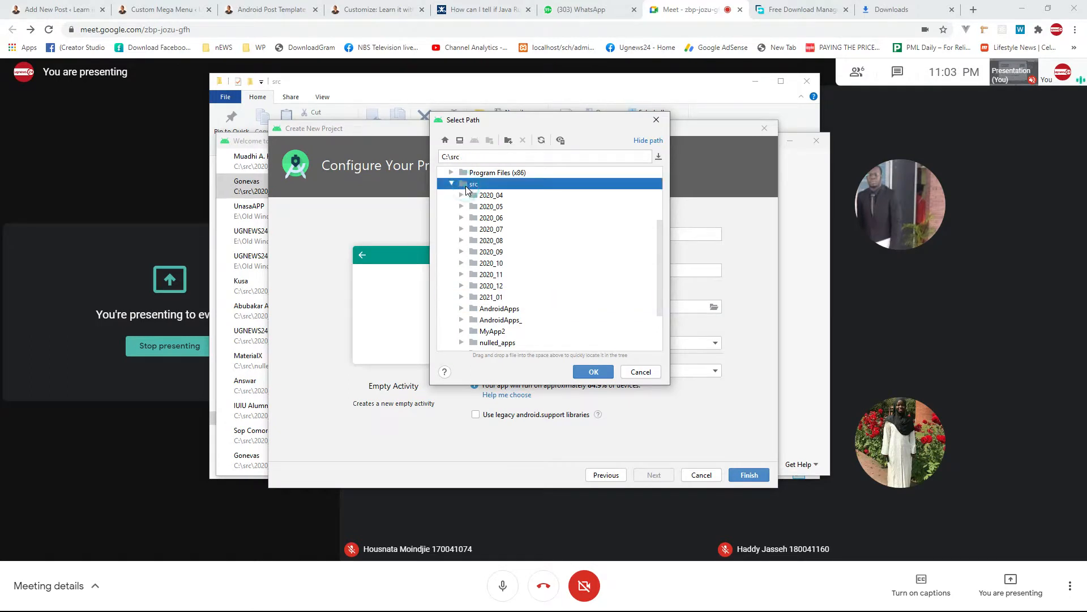
right_click(480, 191)
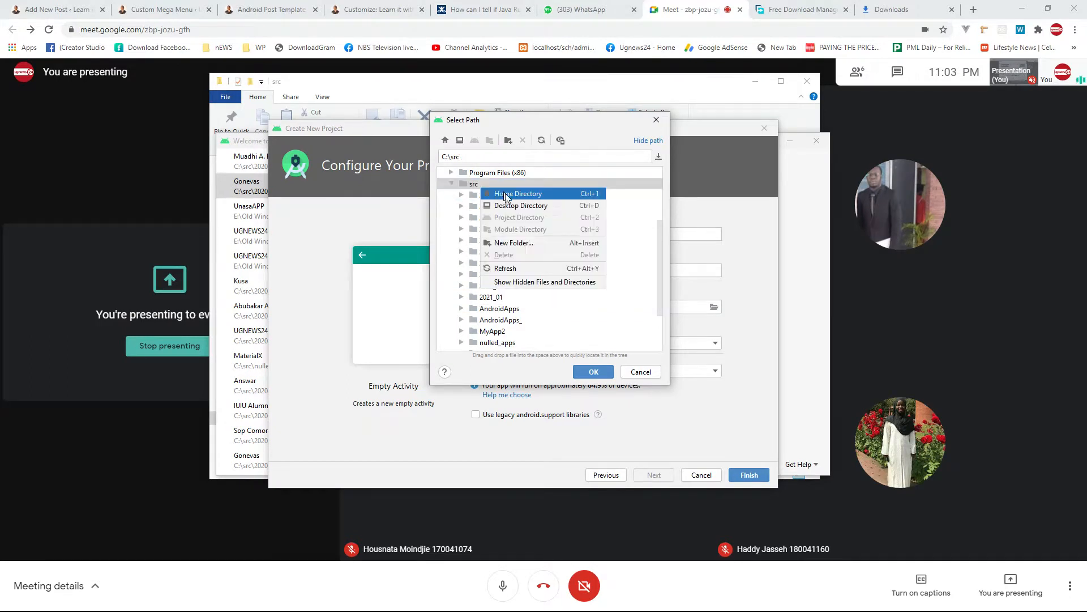
right_click(463, 180)
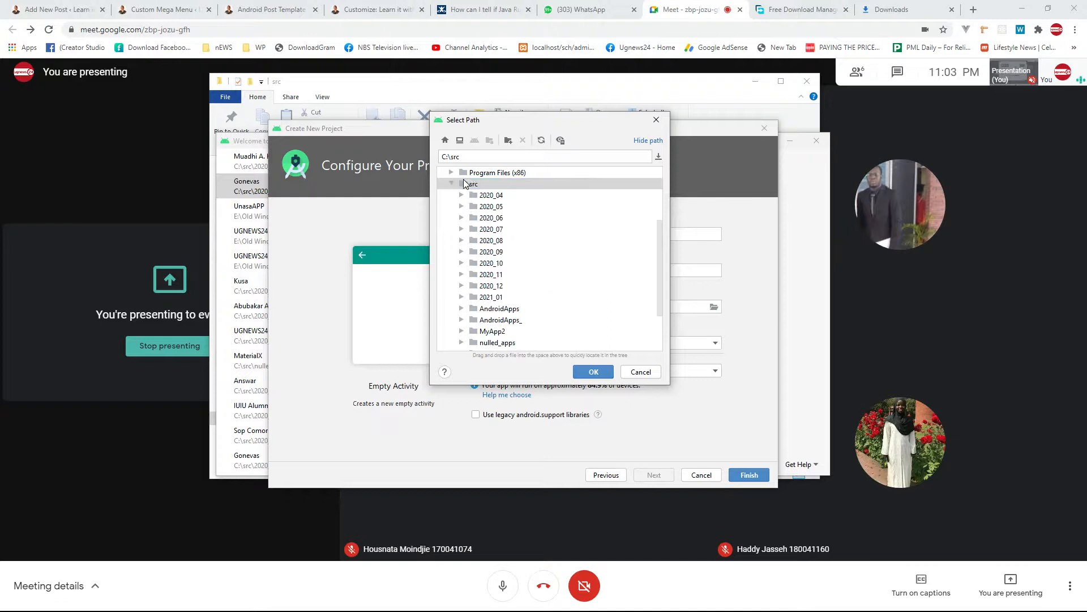
right_click(464, 180)
click(496, 235)
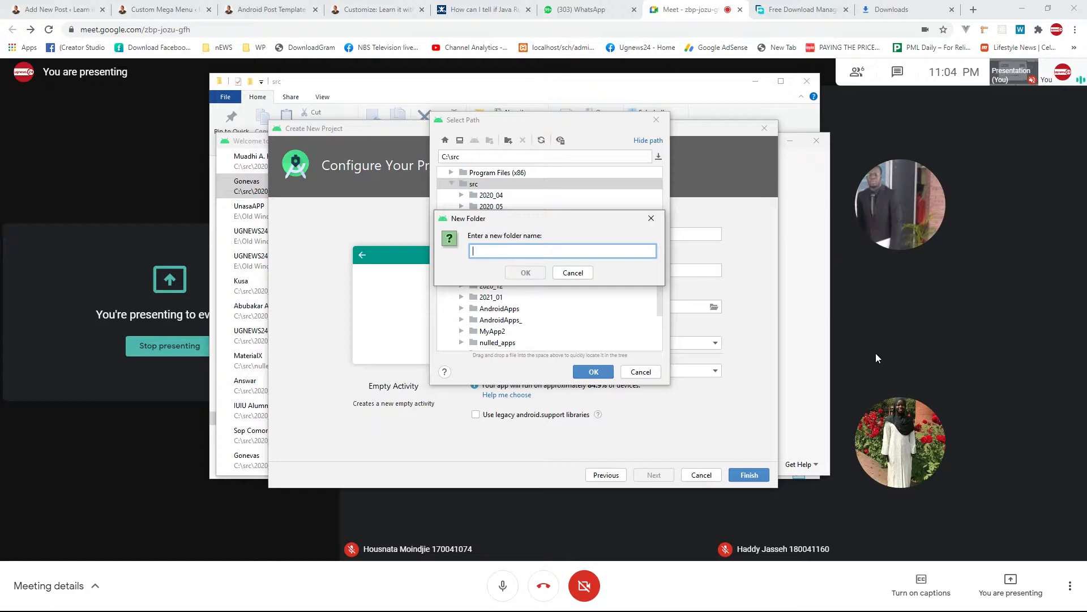
text(android)
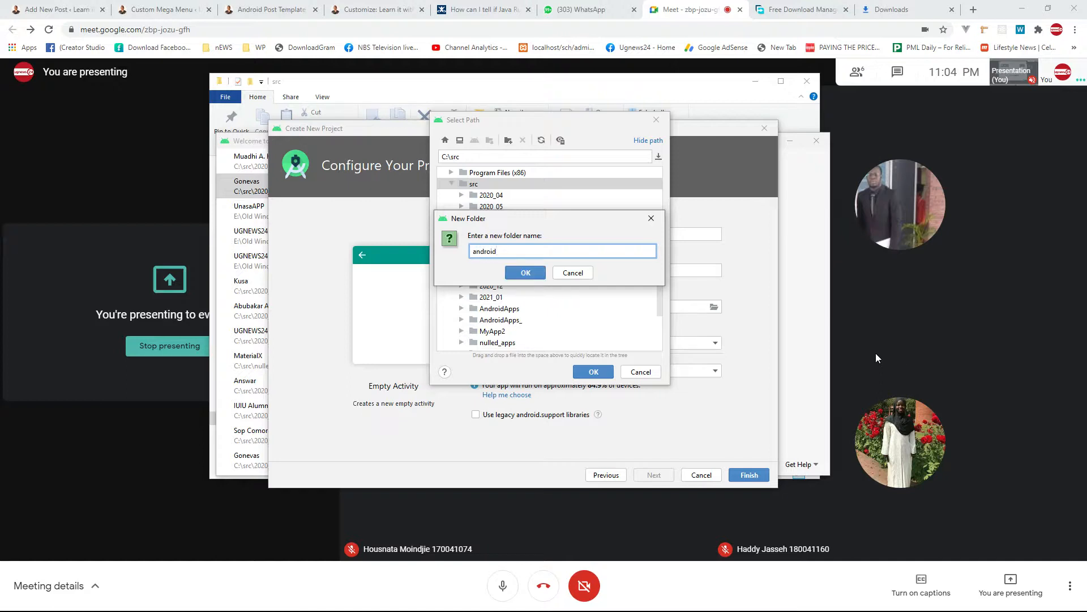
text(_class_sessions)
key(BackSpace)
text(_pr)
click(520, 273)
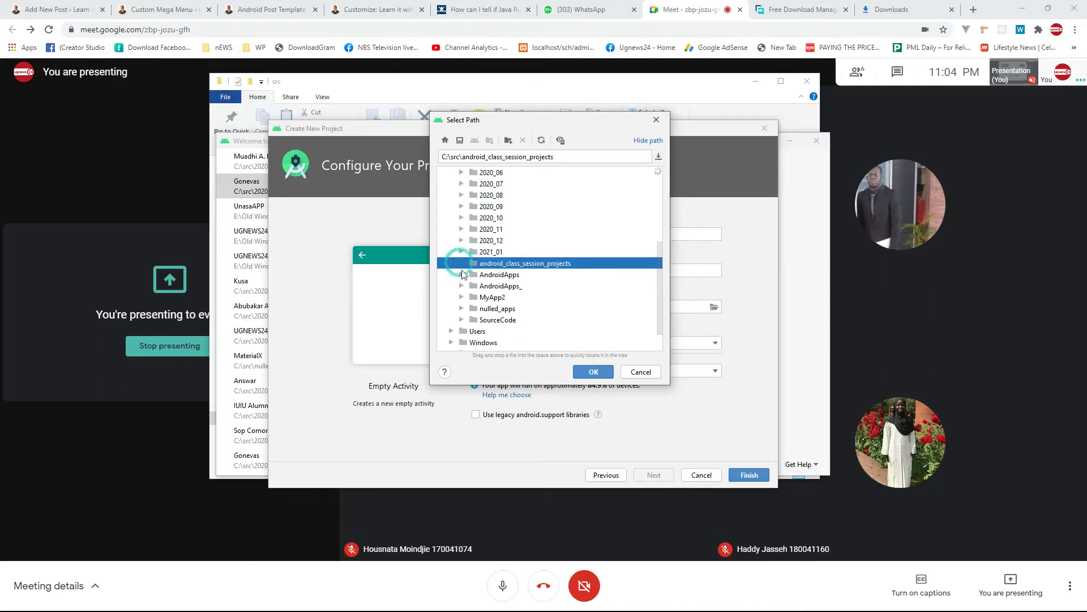
double_click(498, 264)
drag(593, 306, 473, 307)
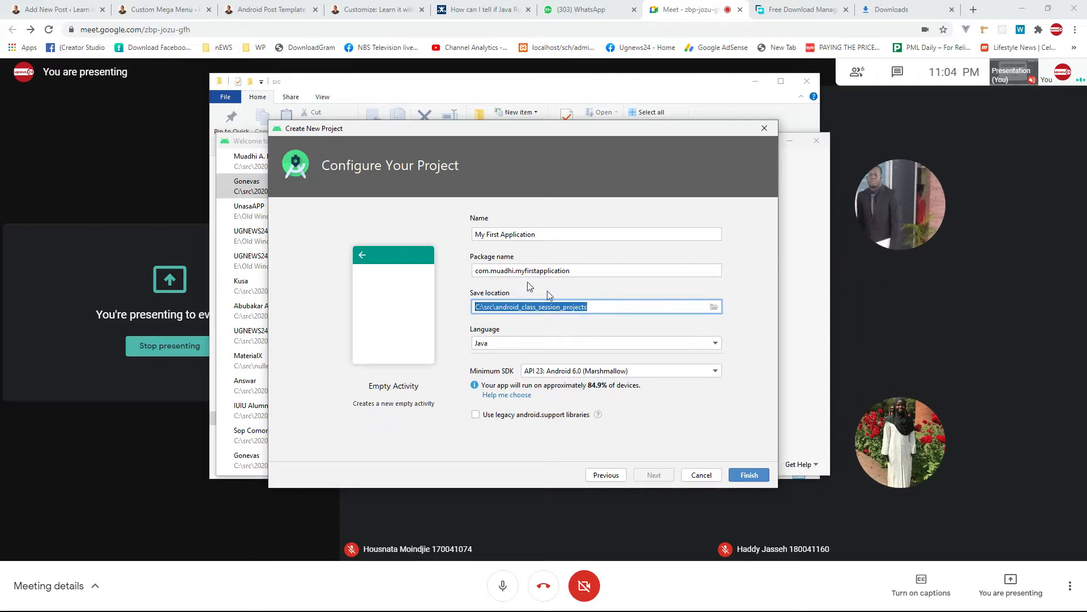
Try the prefix "1_" in front of the project name and remove it again
click(476, 236)
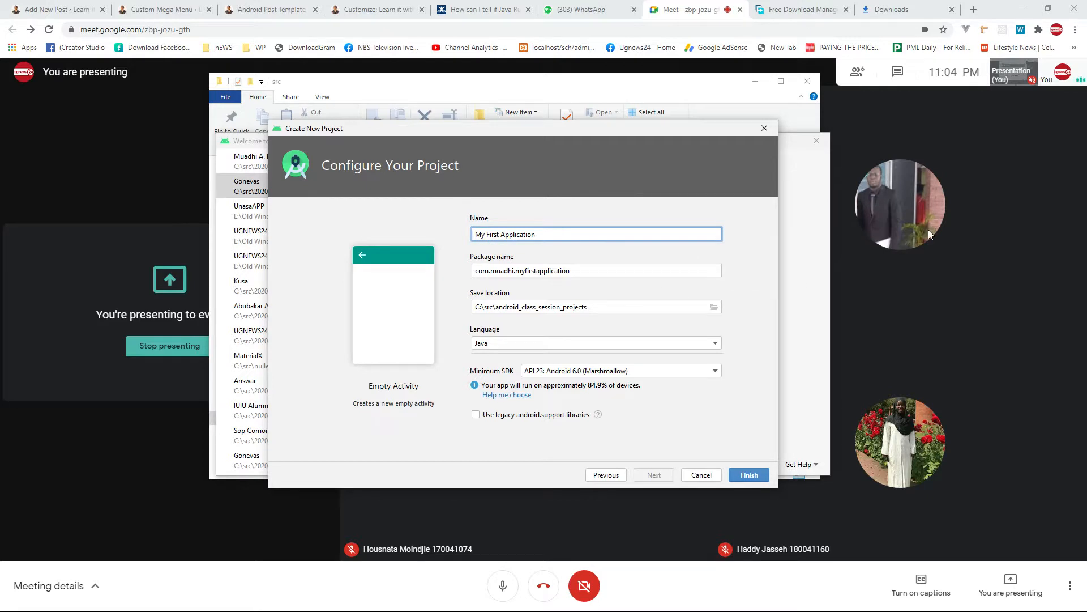
text(1_)
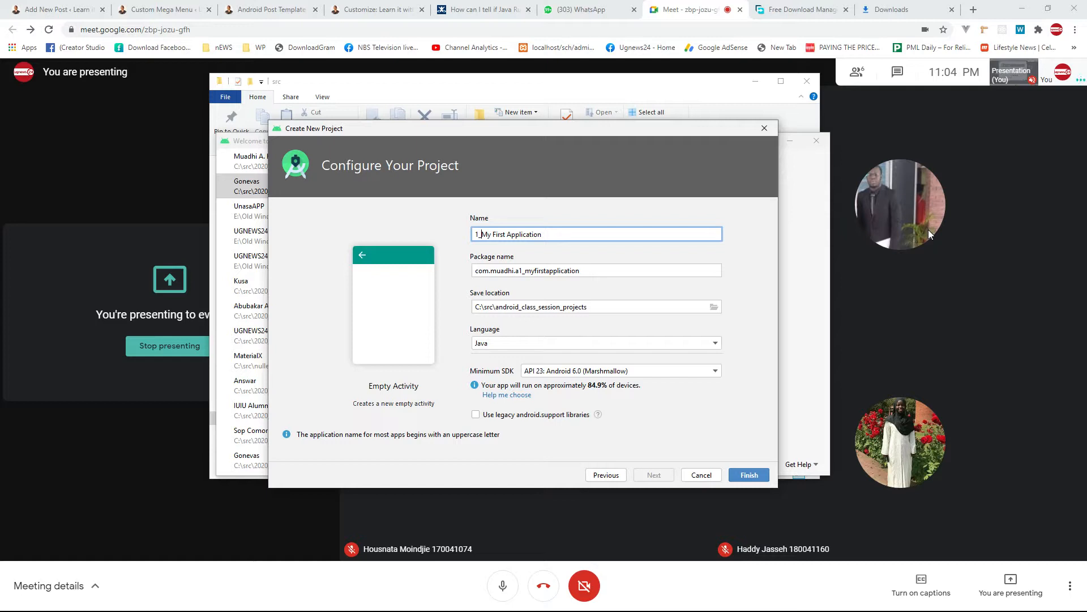
key(BackSpace)
key(BackSpace)
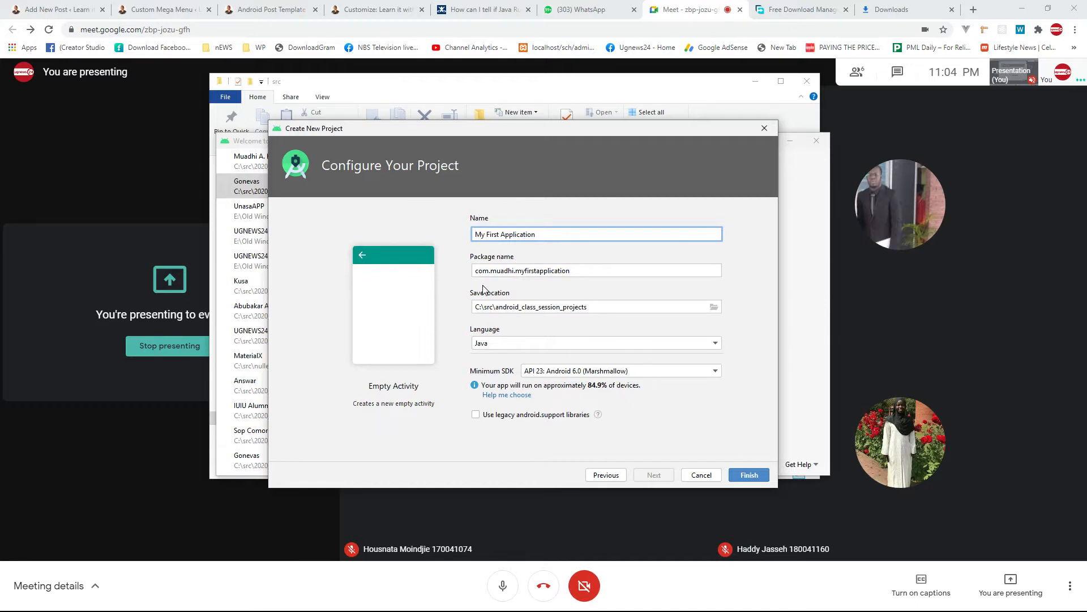
Choose Java as the language for My First Application
click(503, 344)
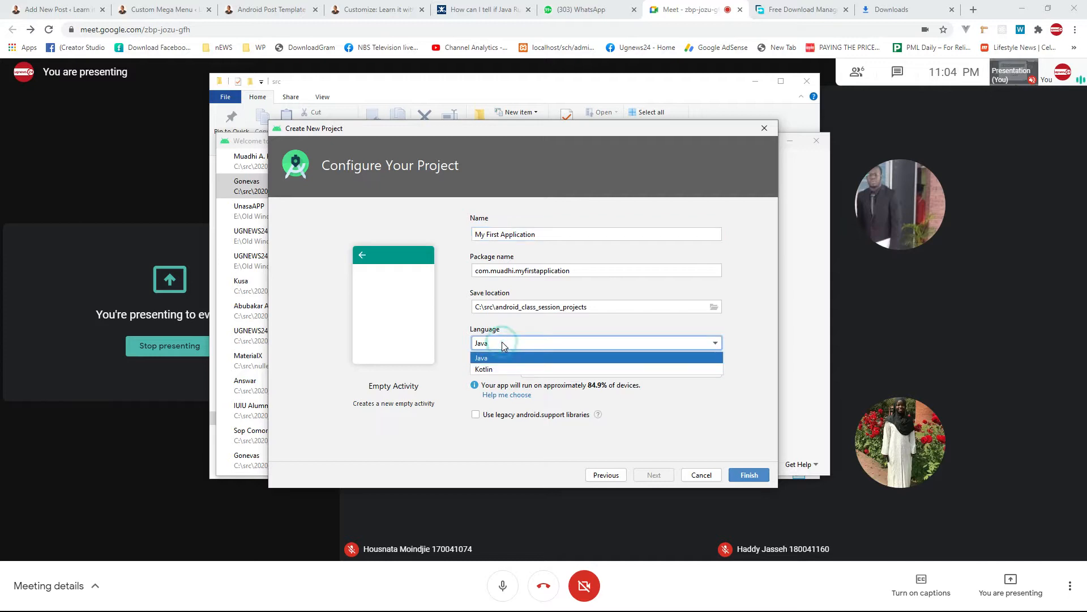
click(484, 359)
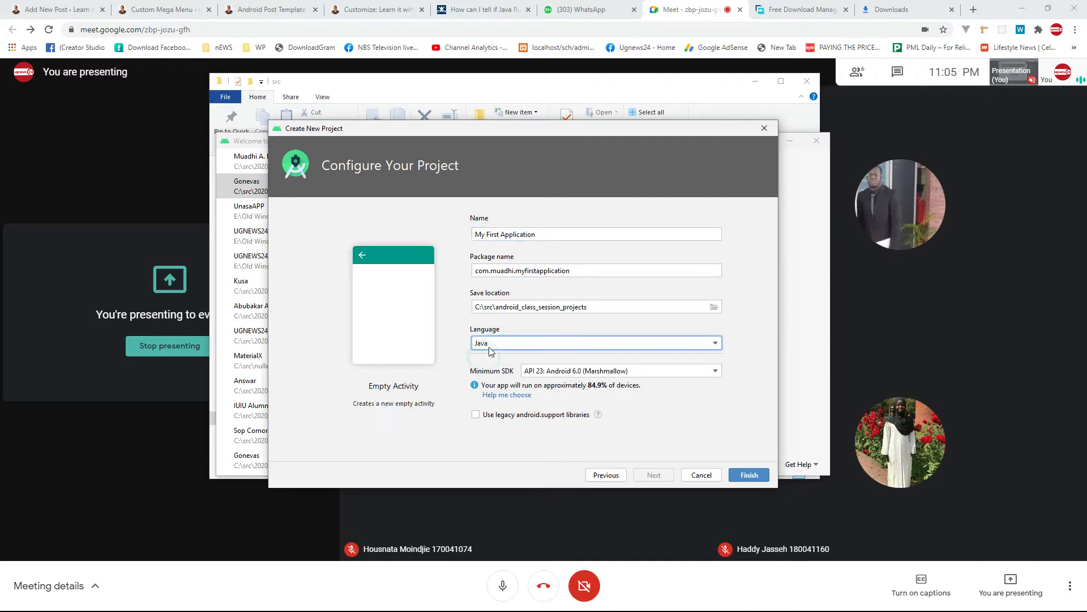
click(512, 344)
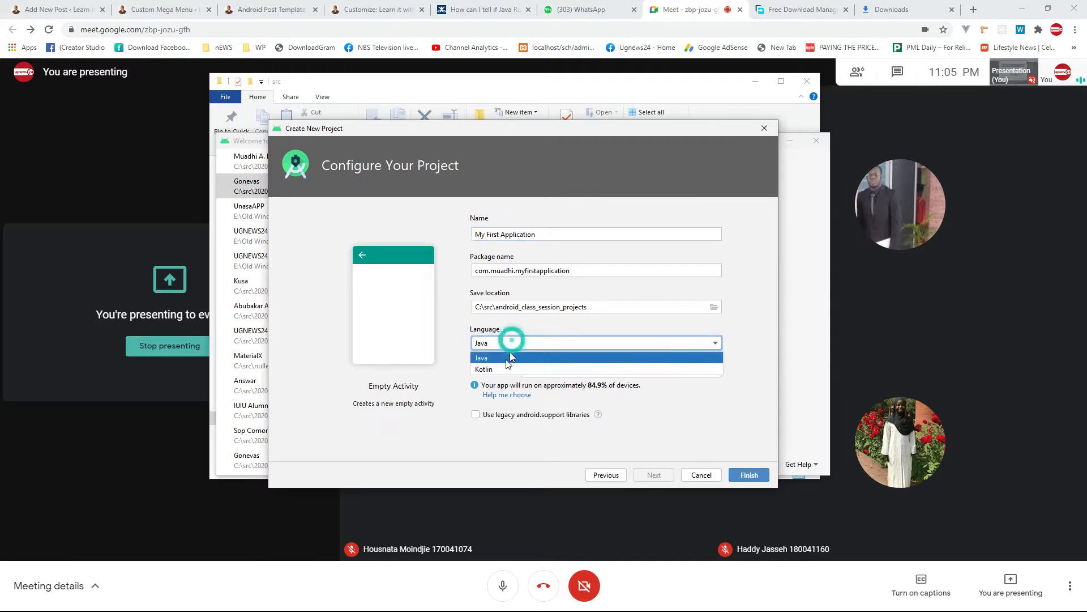
click(504, 356)
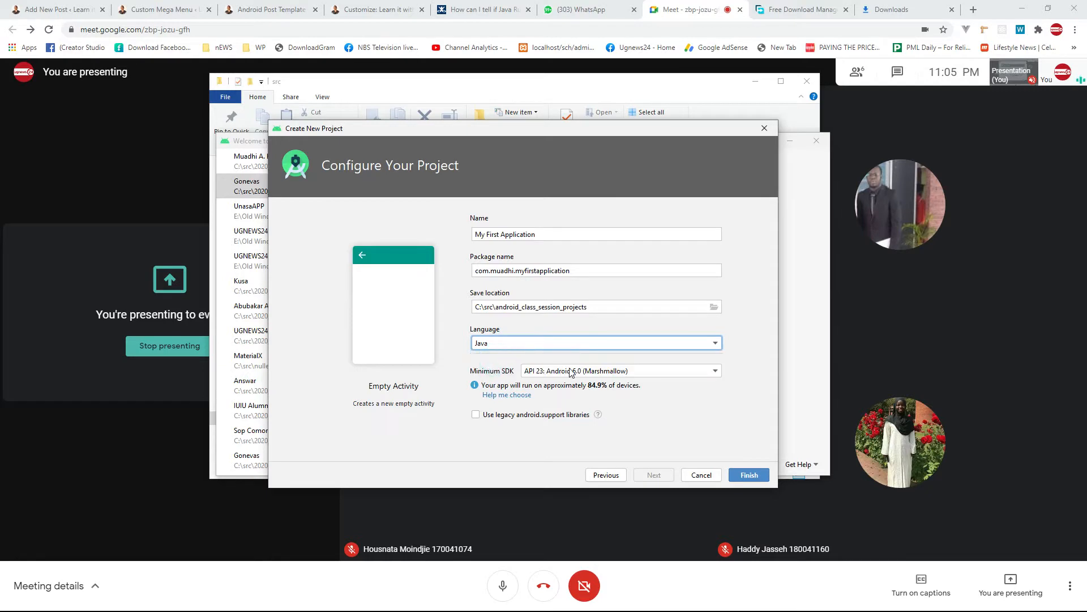
key(super)
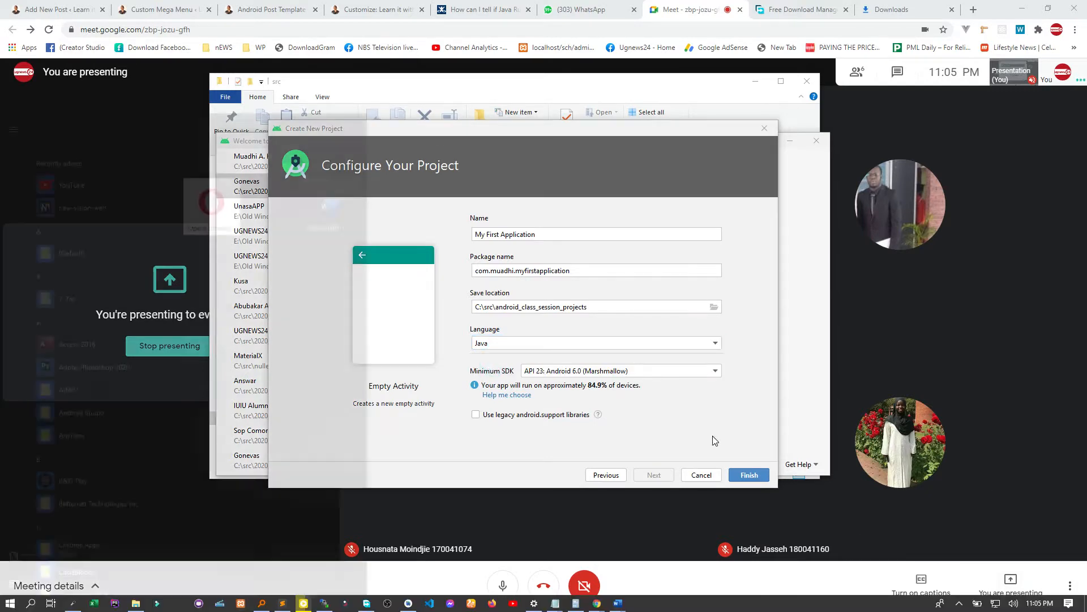
key(super)
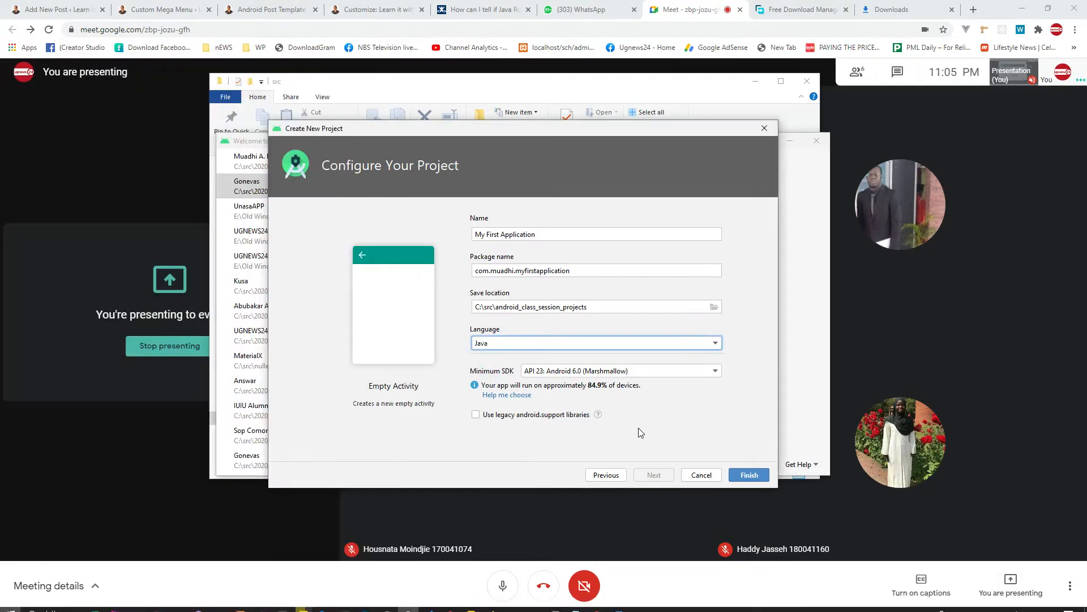
Set the minimum SDK to API 23: Android 6.0 (Marshmallow) and finish creating the project
click(604, 371)
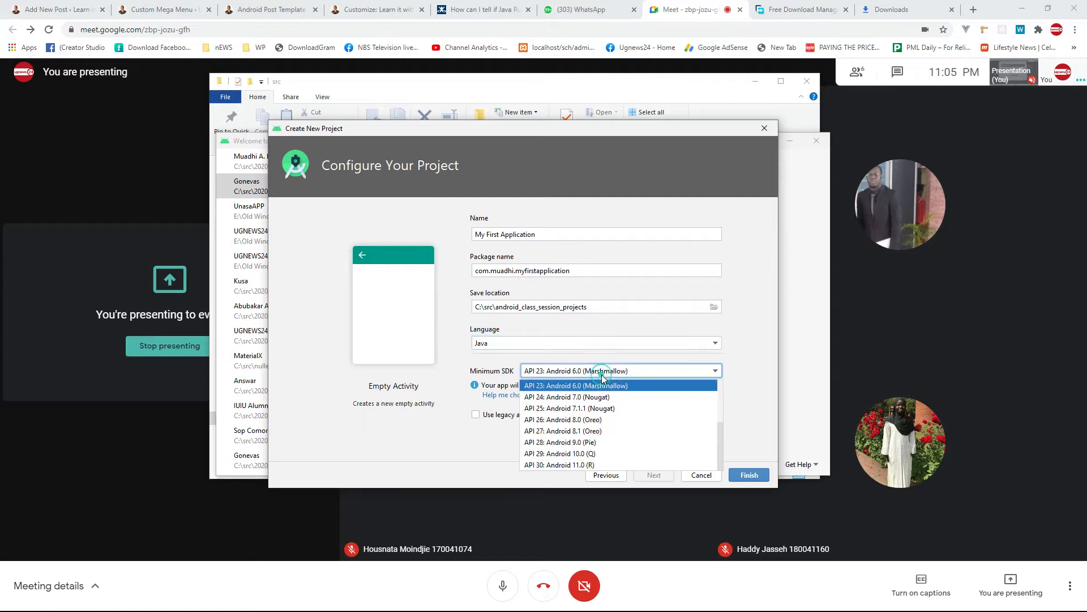
click(558, 386)
click(743, 476)
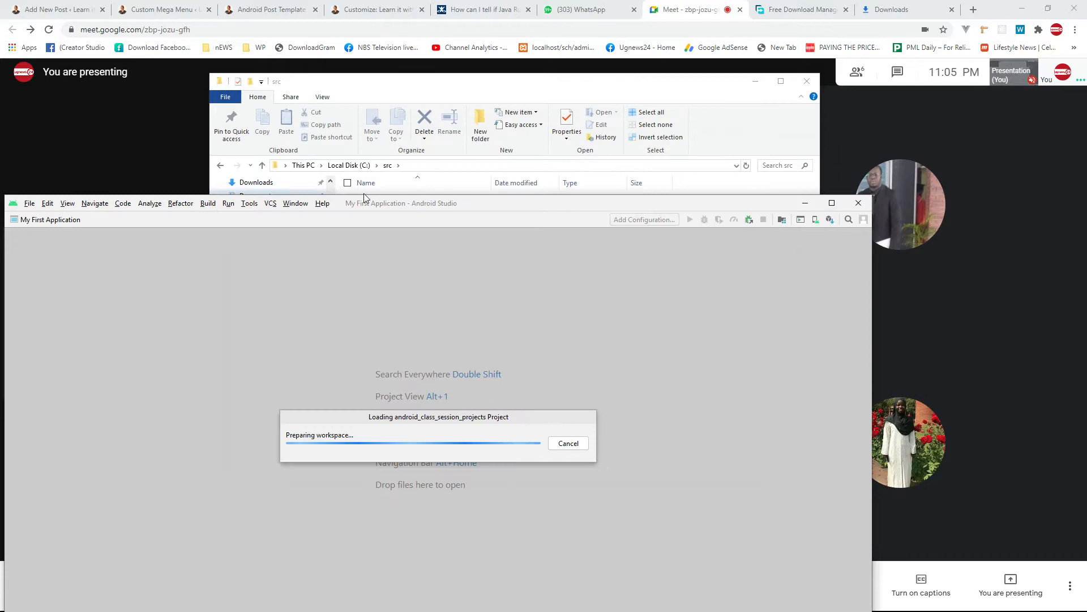
Reposition the new project's window and show the Project view in a slightly narrower pane
drag(575, 59, 571, 69)
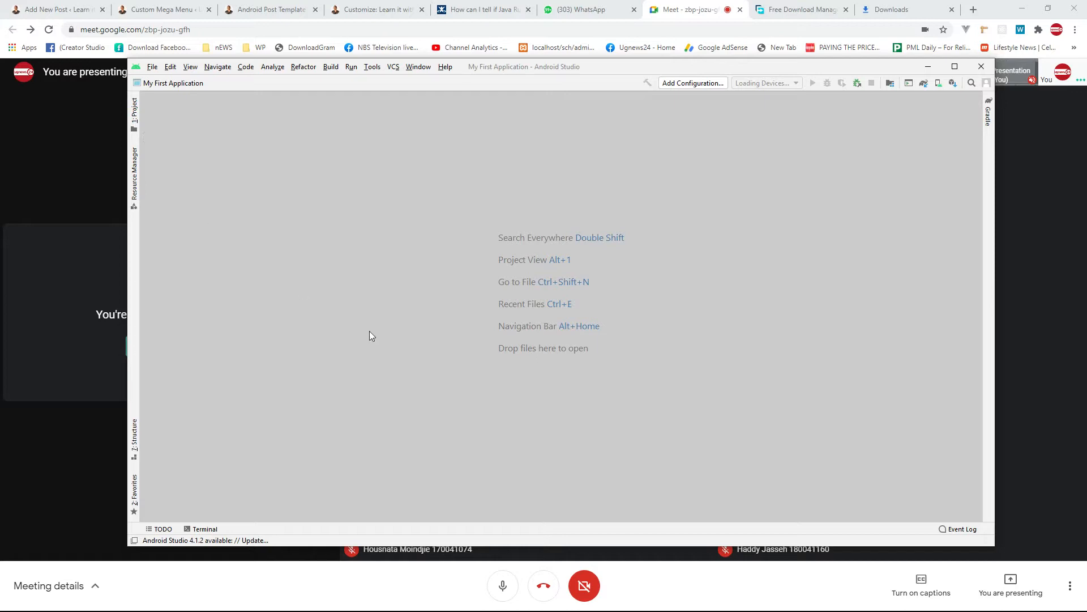
key(alt+1)
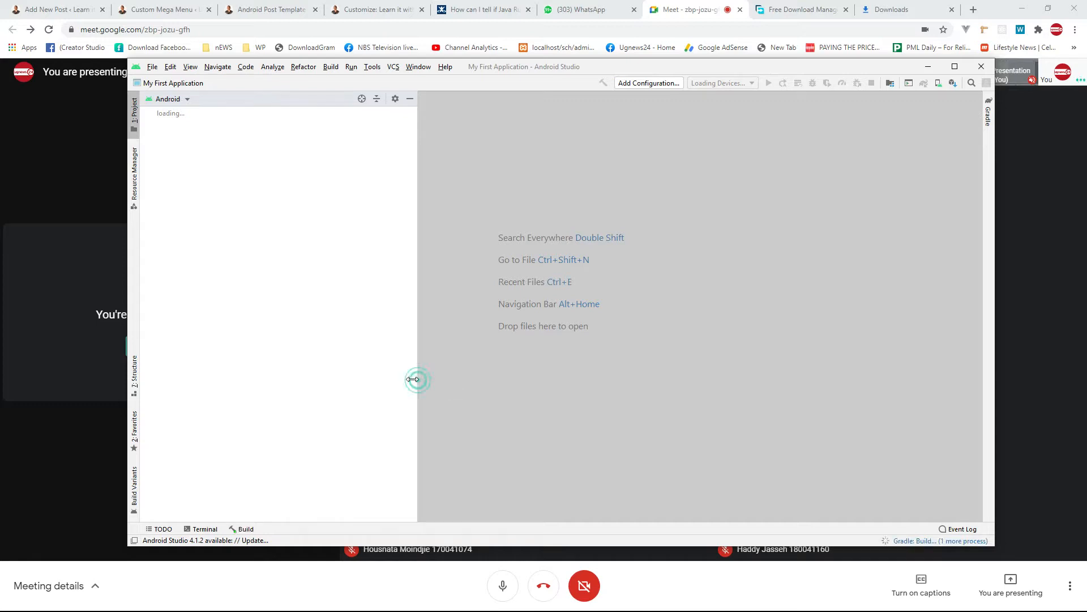
drag(418, 380, 383, 375)
Maximize the project window and restore it to its smaller size
click(954, 67)
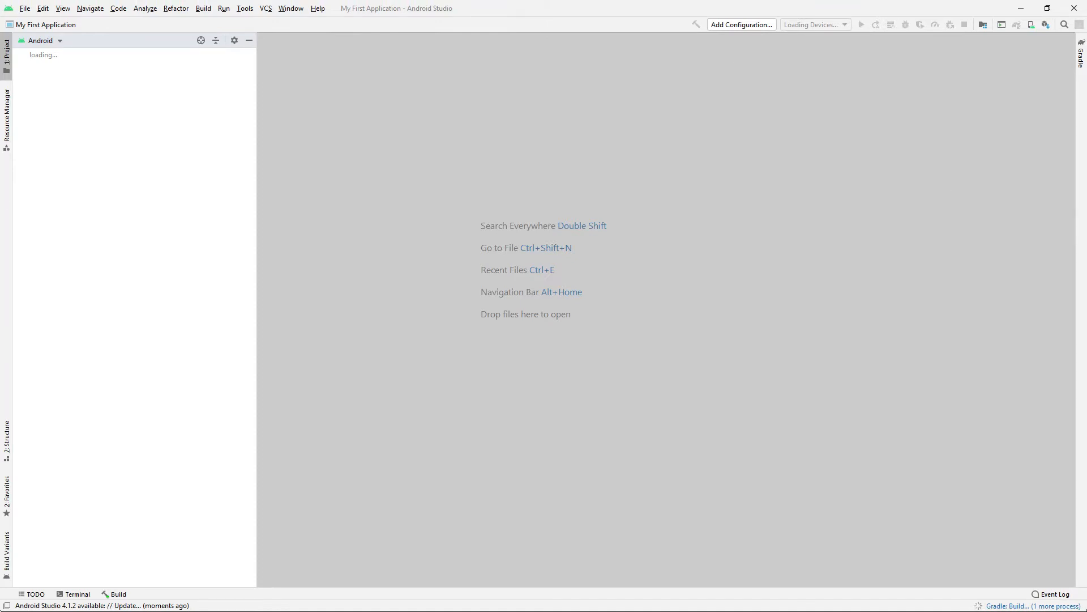
key(super)
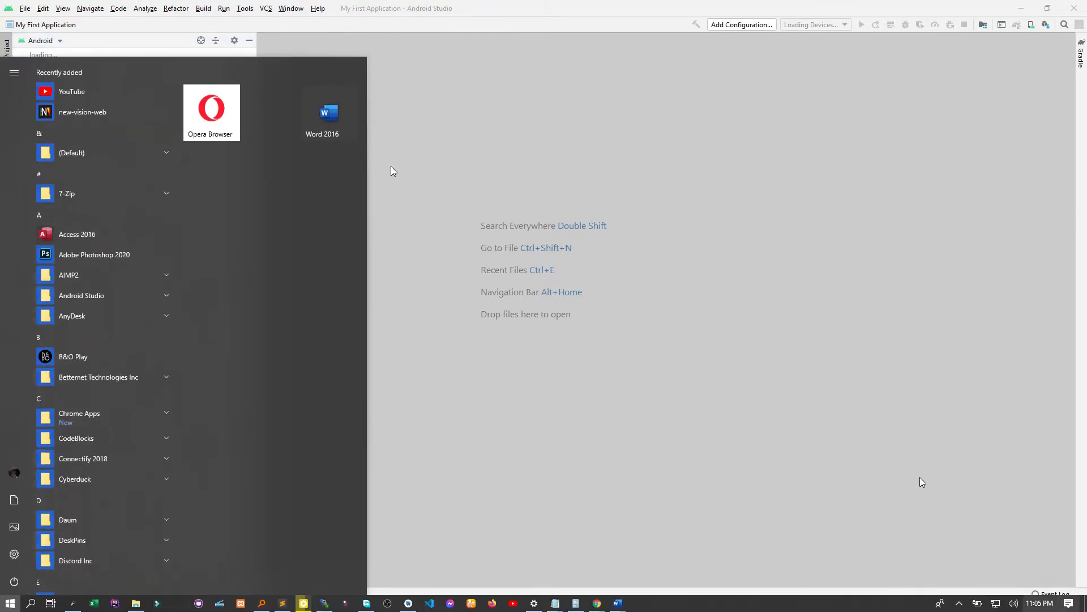
key(super)
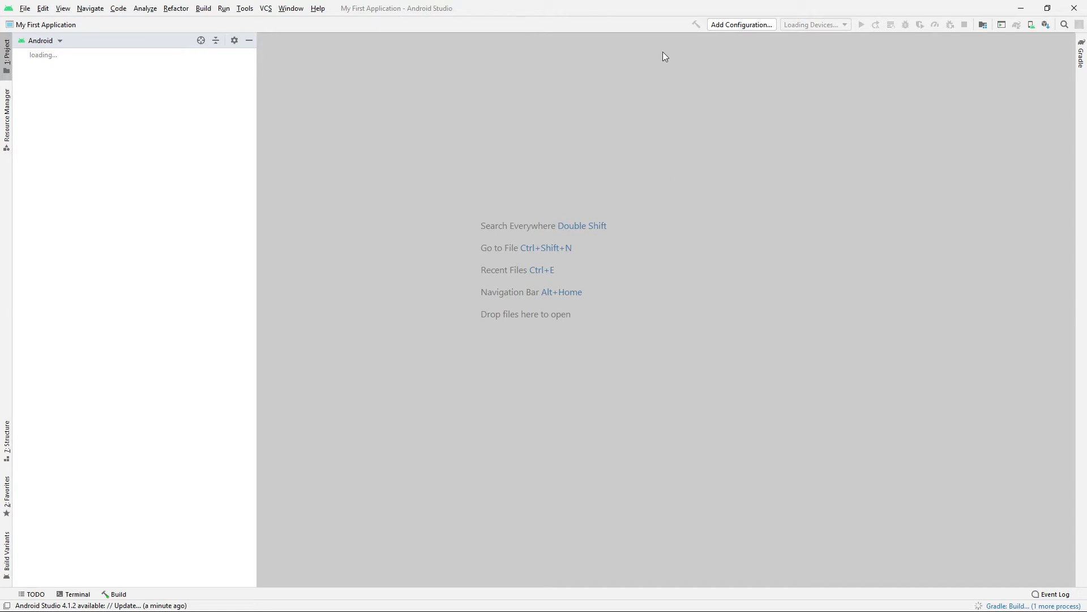
double_click(477, 16)
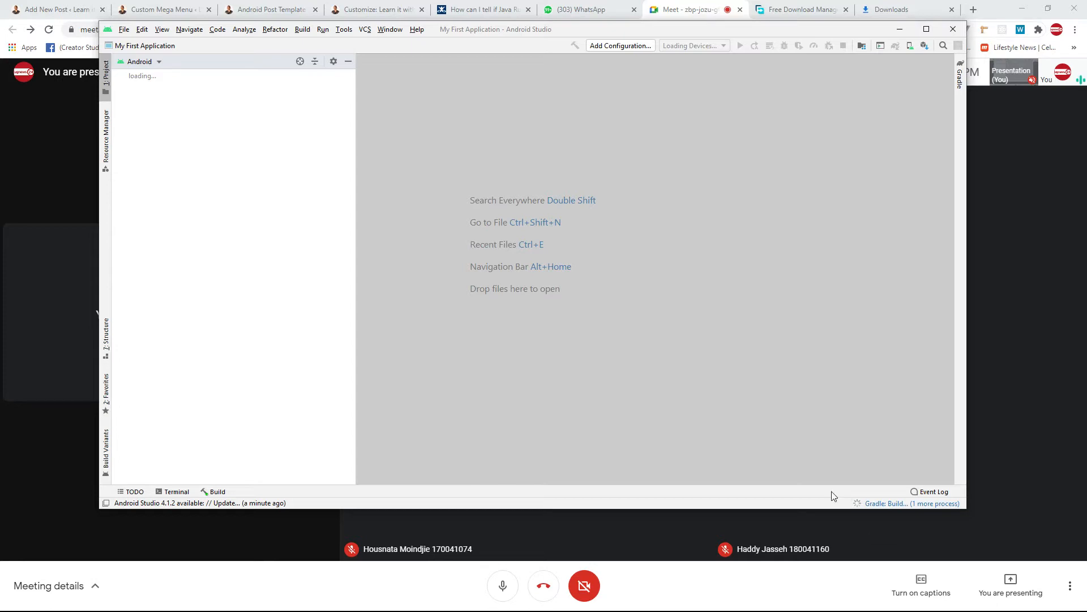
Switch to the Google Meet call and stop presenting the screen
click(1023, 441)
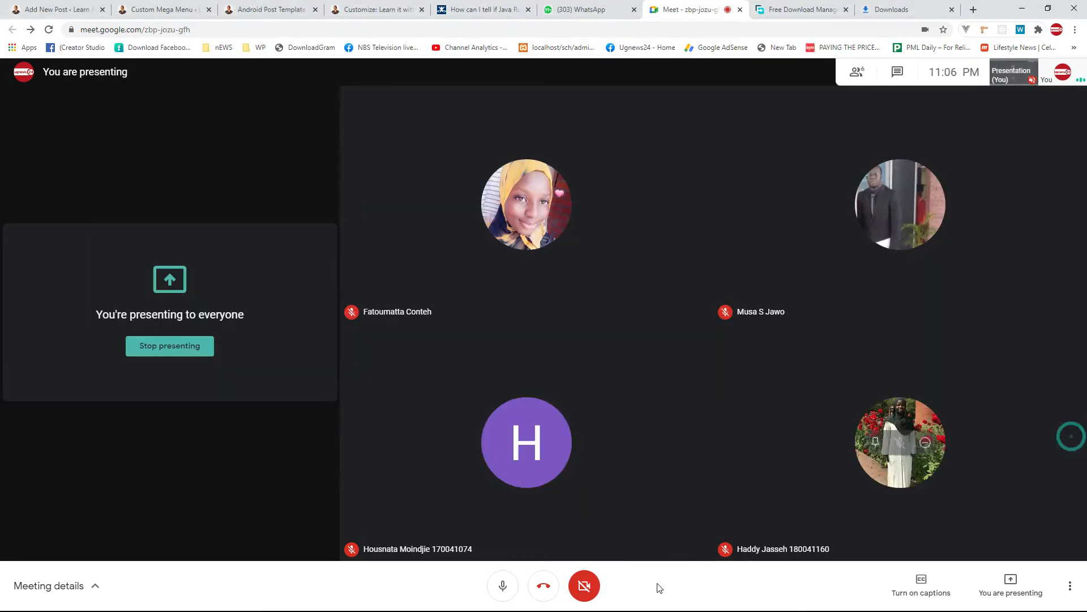
key(alt+Tab)
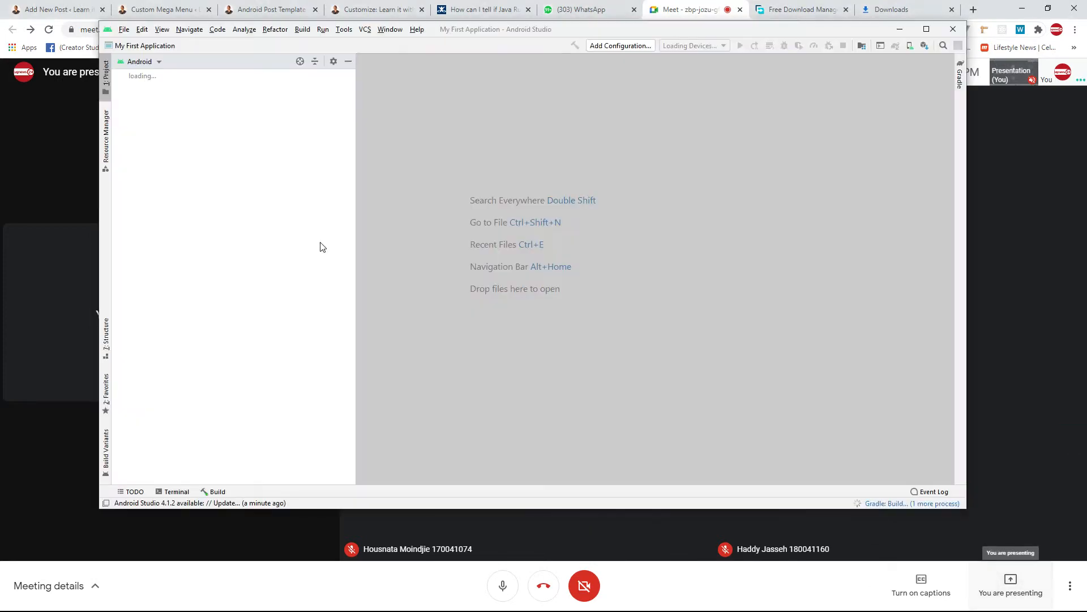
click(995, 592)
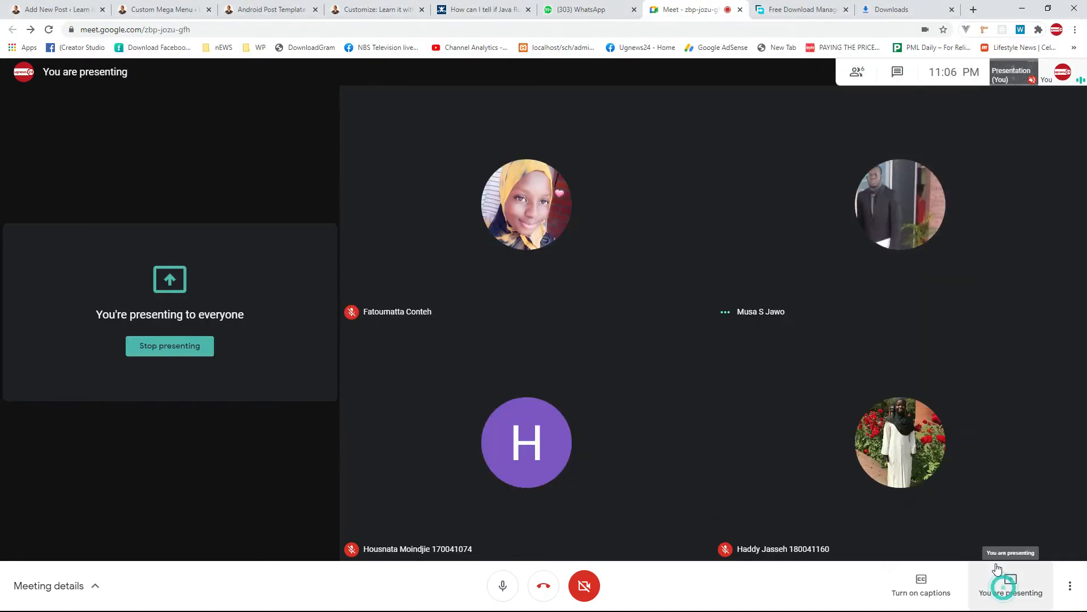
click(1000, 589)
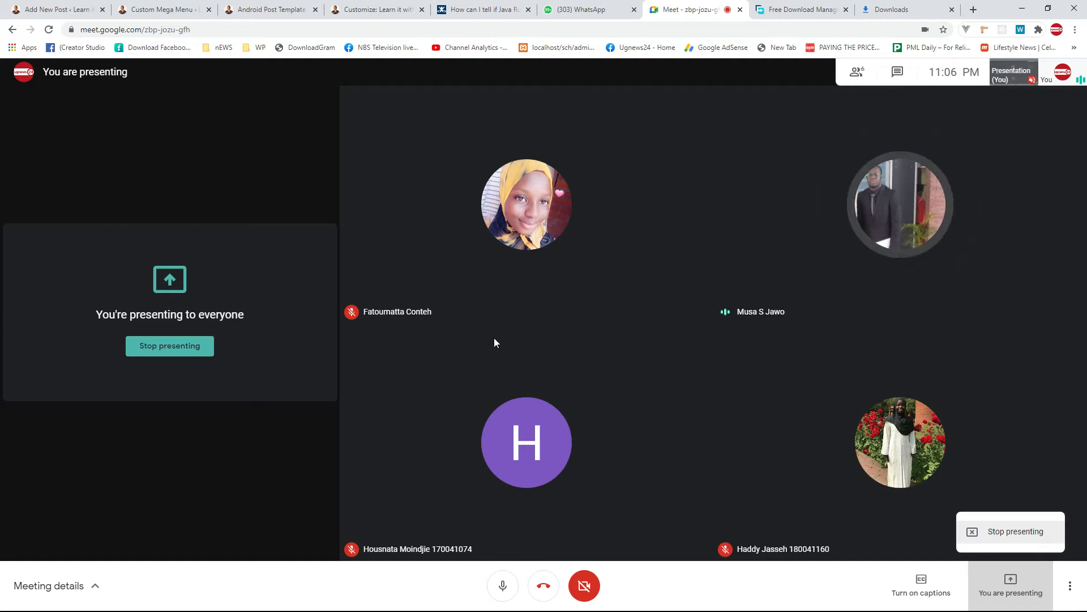
key(alt+Tab)
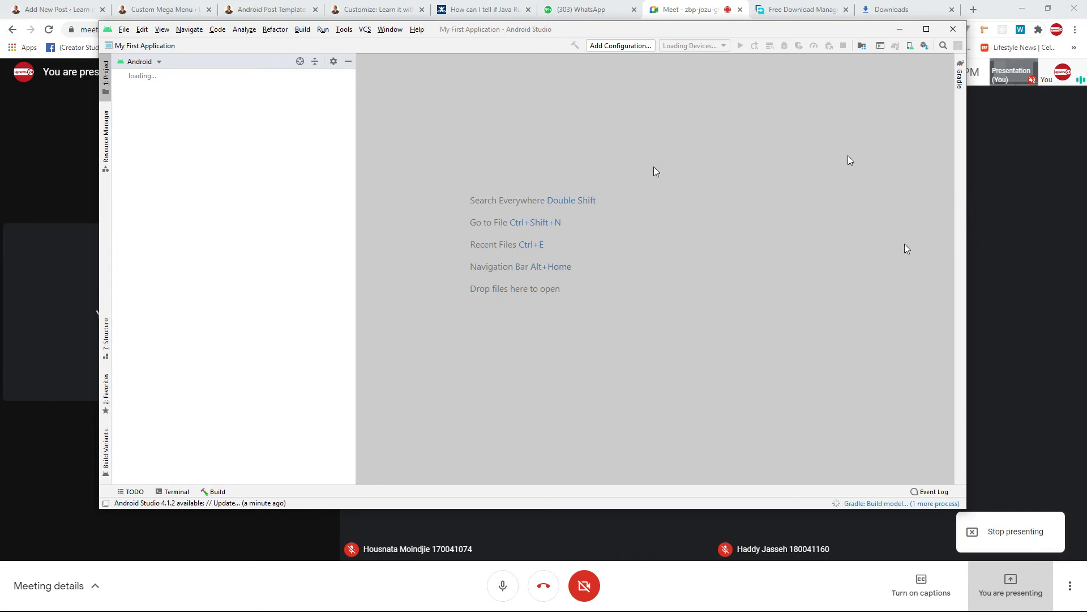
click(992, 531)
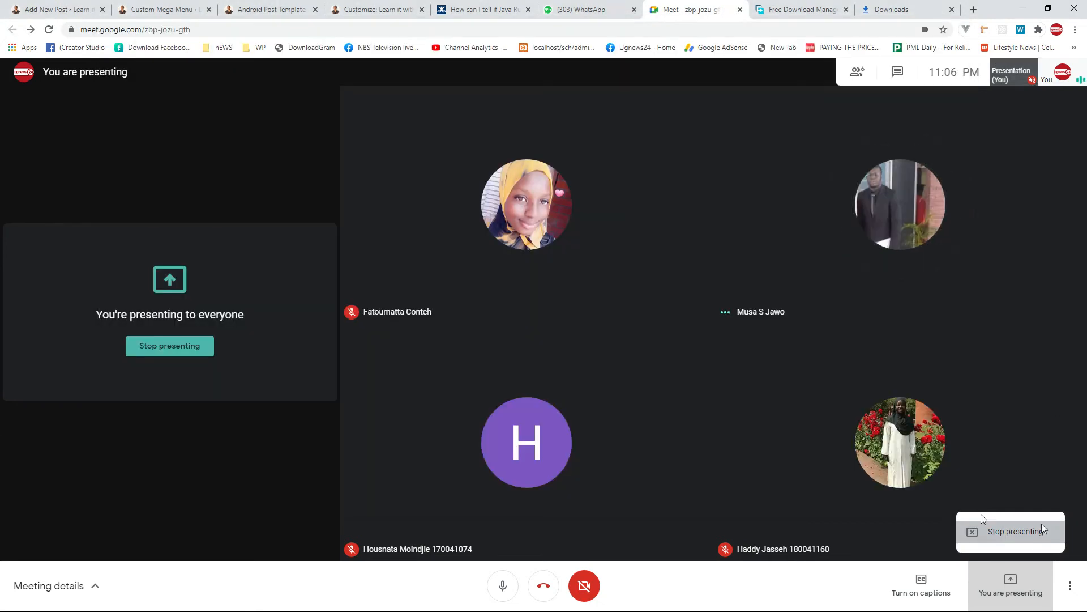
click(1044, 529)
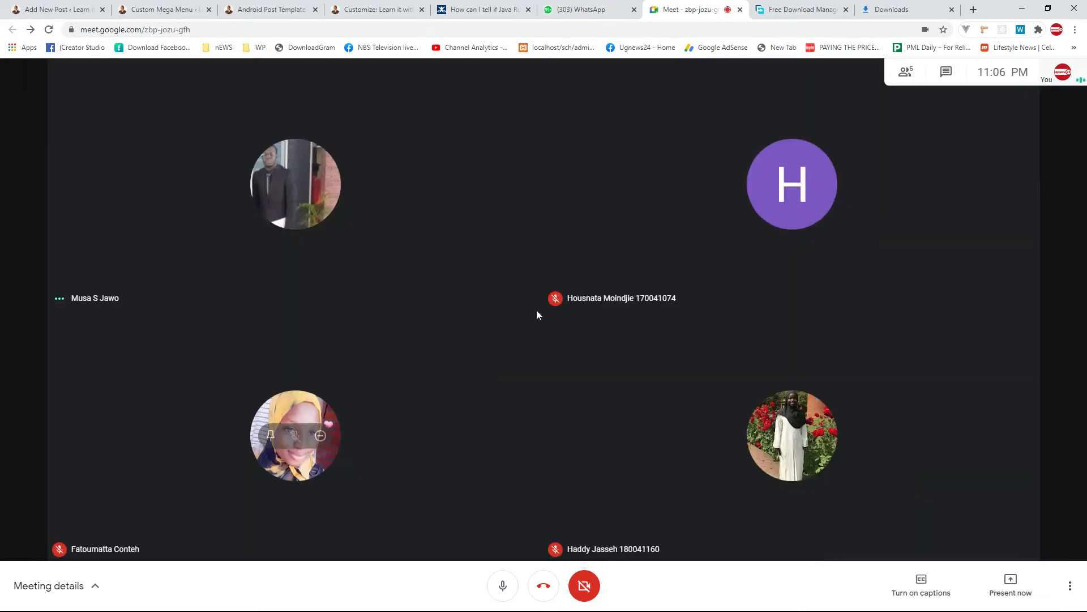
Switch back to Android Studio and move its window slightly down over the meeting window
key(alt+Tab)
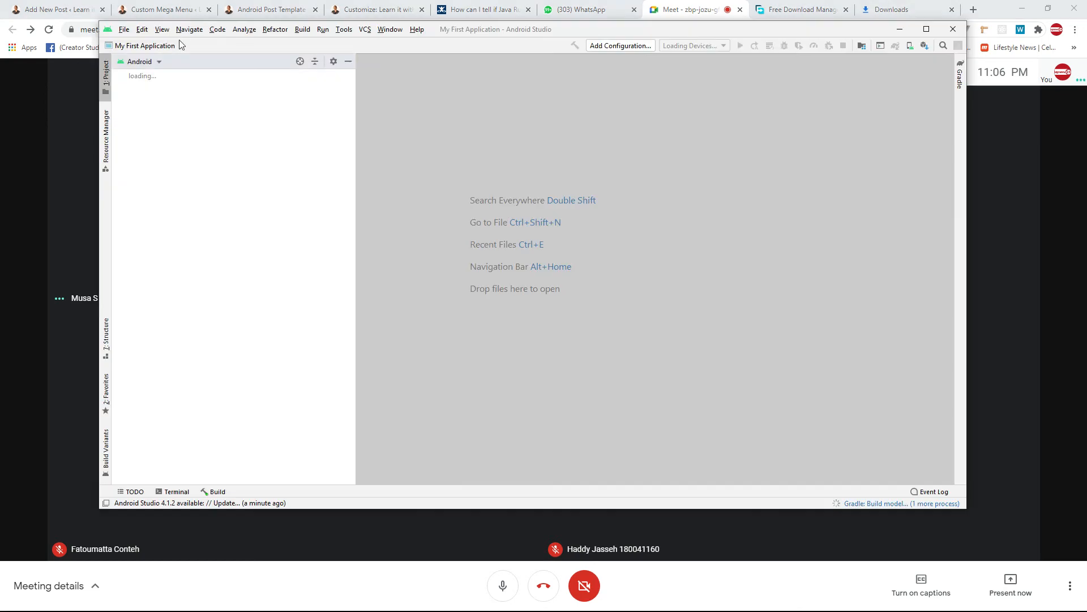
key(alt+Tab)
key(alt+Tab)
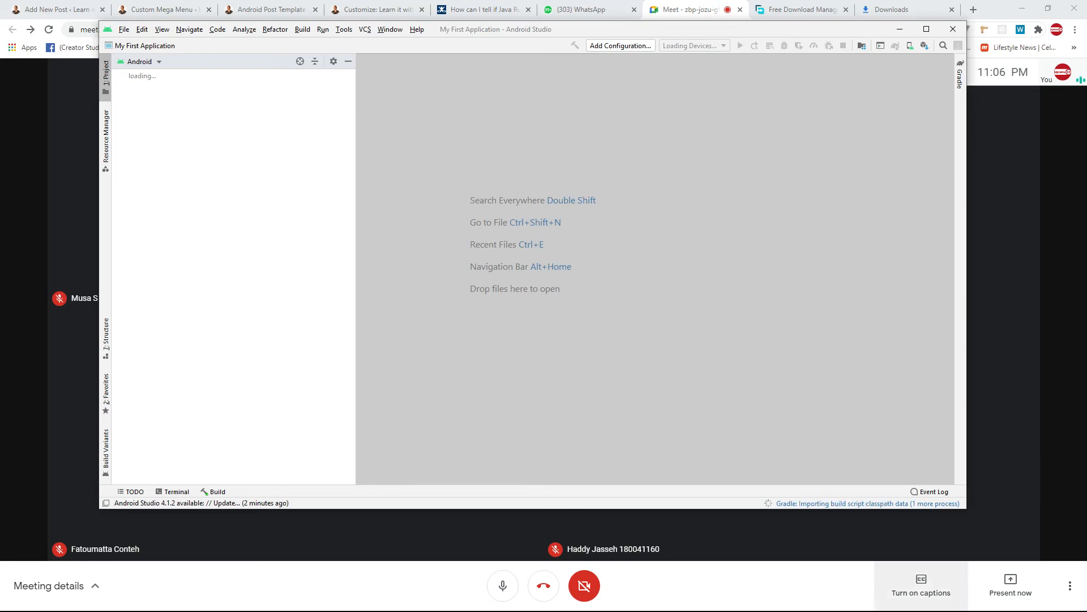
key(super)
click(762, 396)
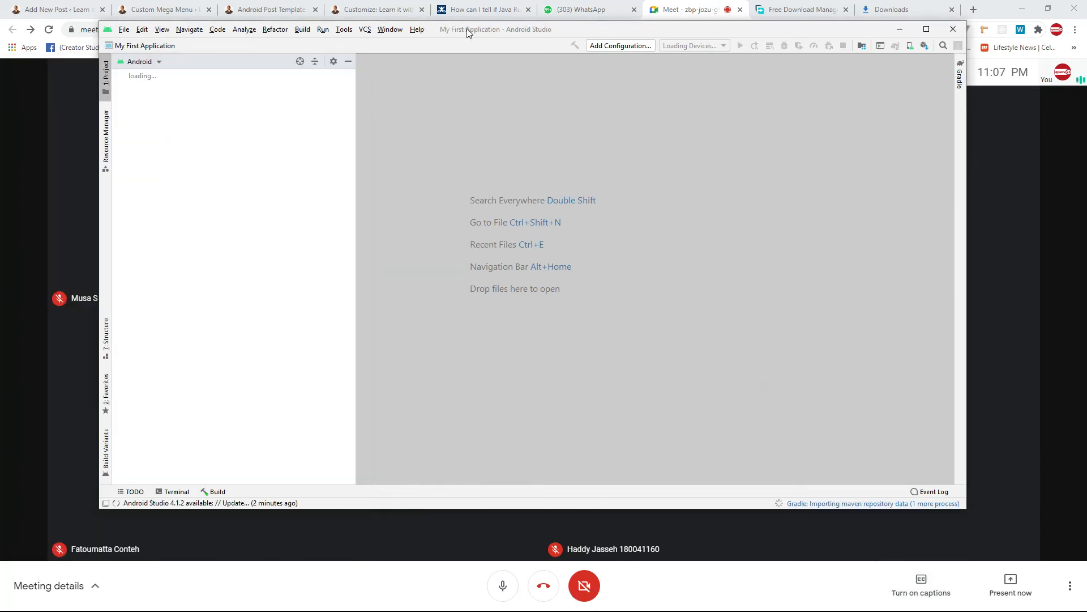
drag(467, 29, 460, 54)
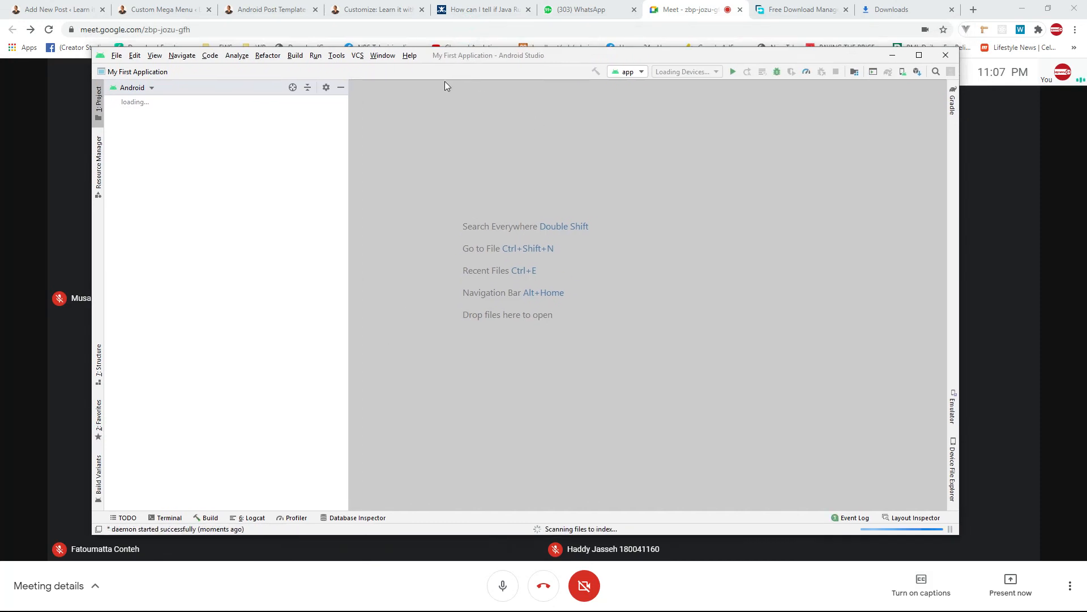
drag(498, 56, 537, 71)
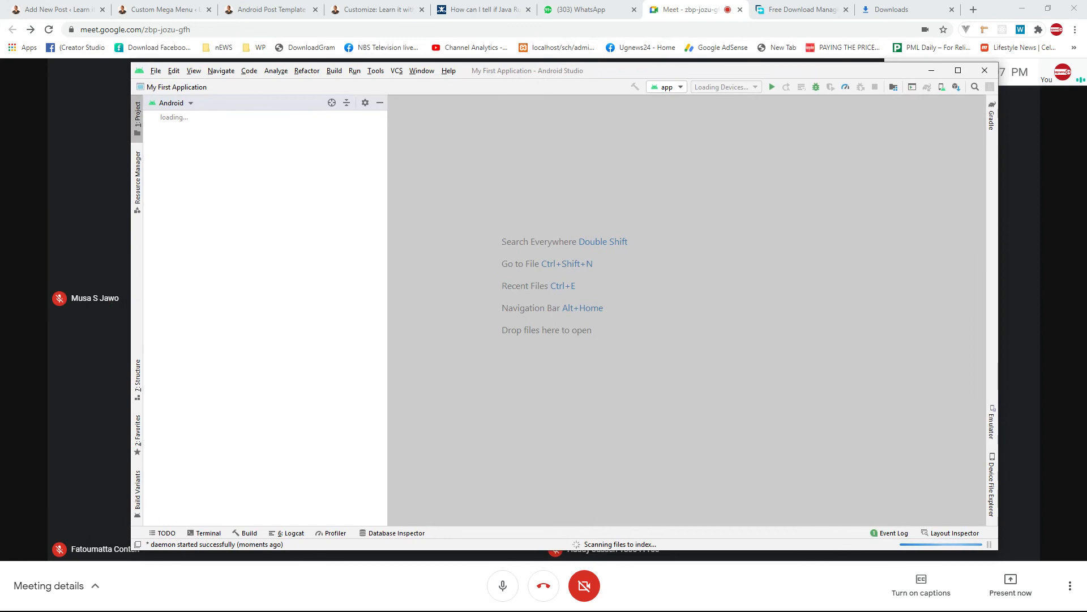
key(super)
key(super)
key(super)
click(961, 602)
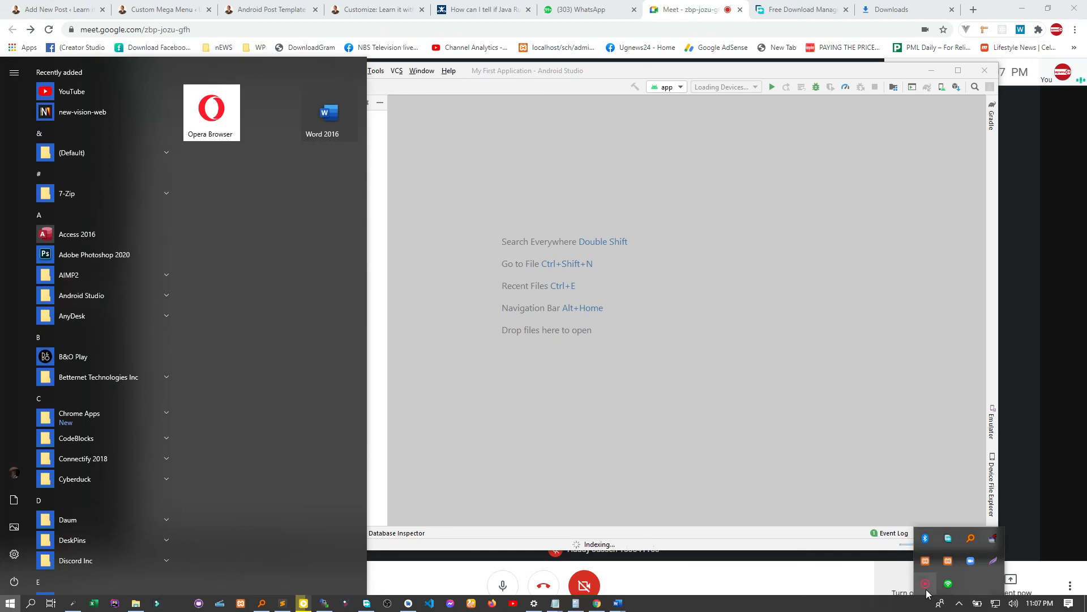
right_click(926, 590)
click(943, 597)
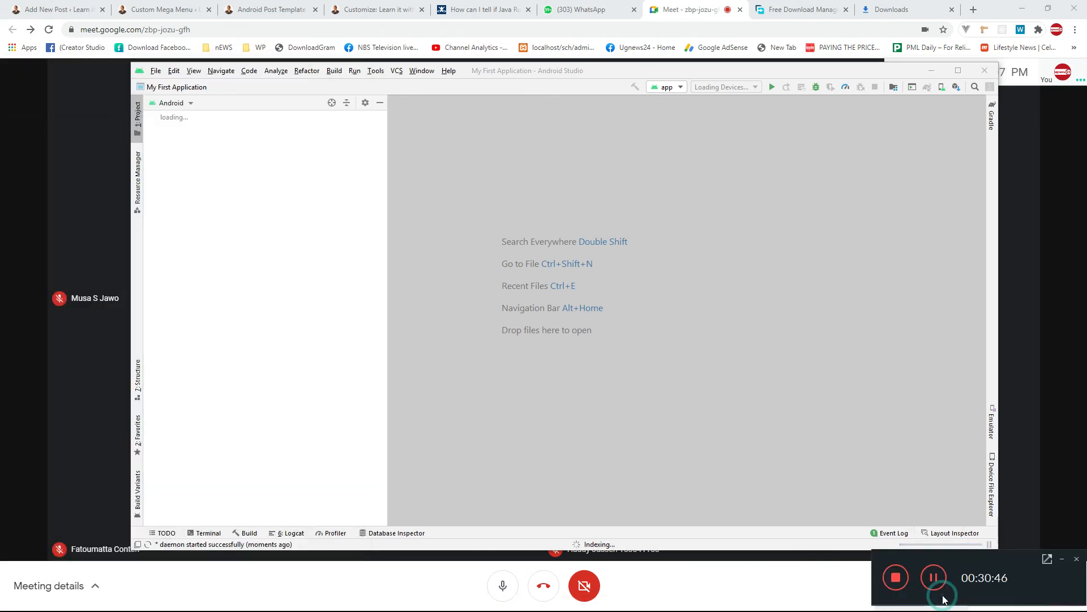